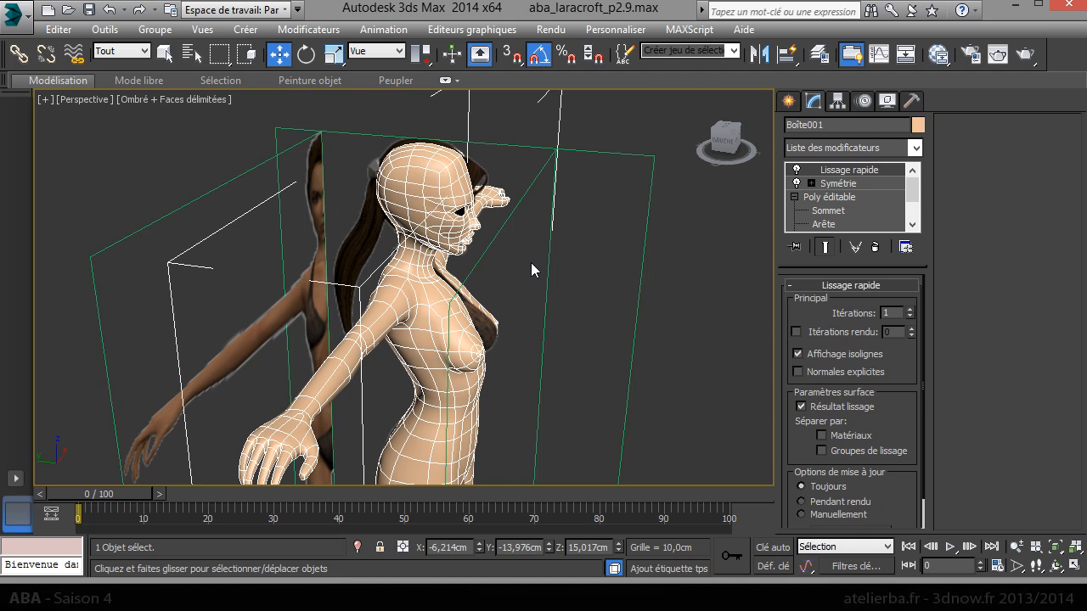
Unfreeze all objects in the scene and select the body mesh together with both eye spheres
right_click(593, 289)
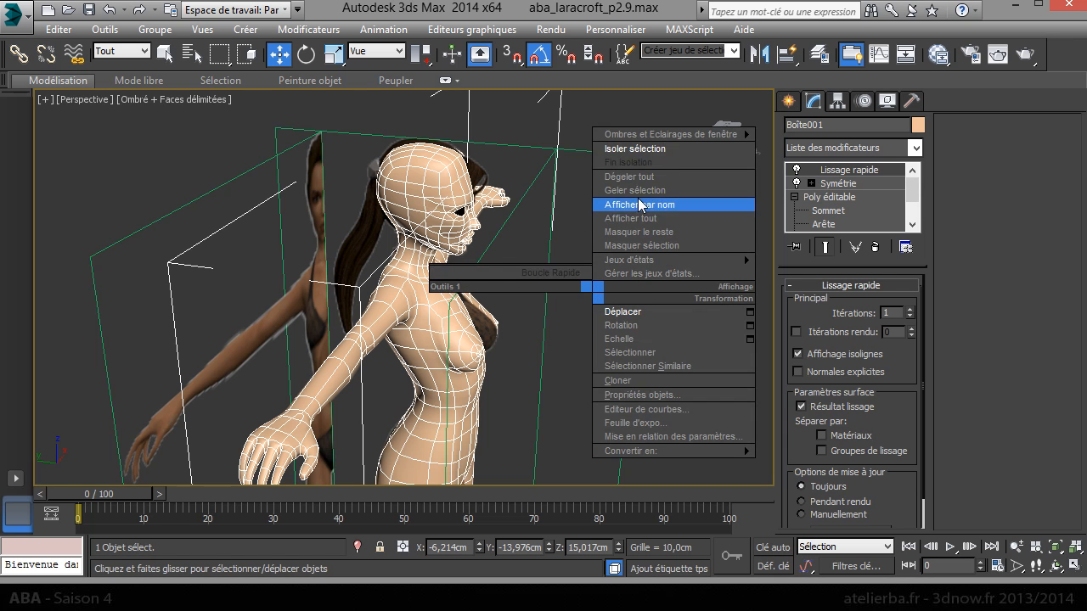
left_click(657, 177)
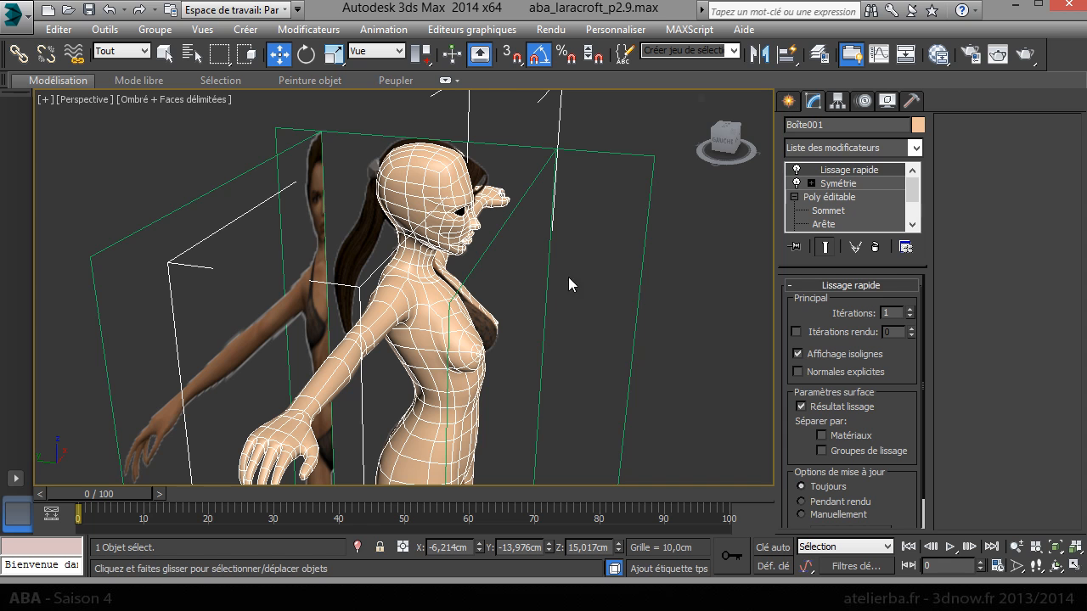
middle_click_drag(668, 218, 424, 194, "alt")
scroll(463, 208, "up", 4)
left_click(471, 219)
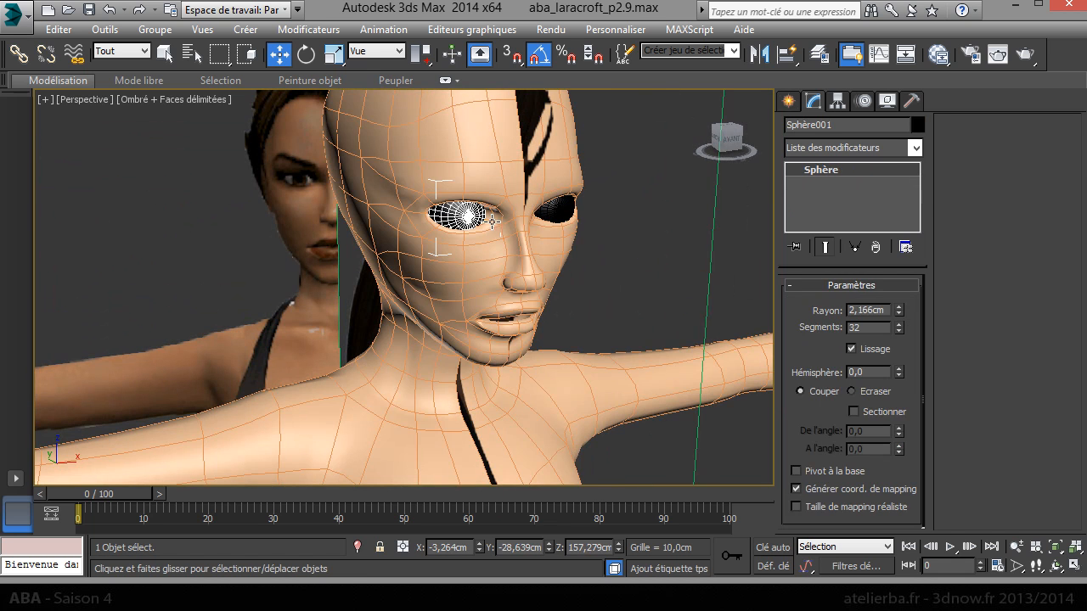
left_click(550, 210, "ctrl")
left_click(564, 207)
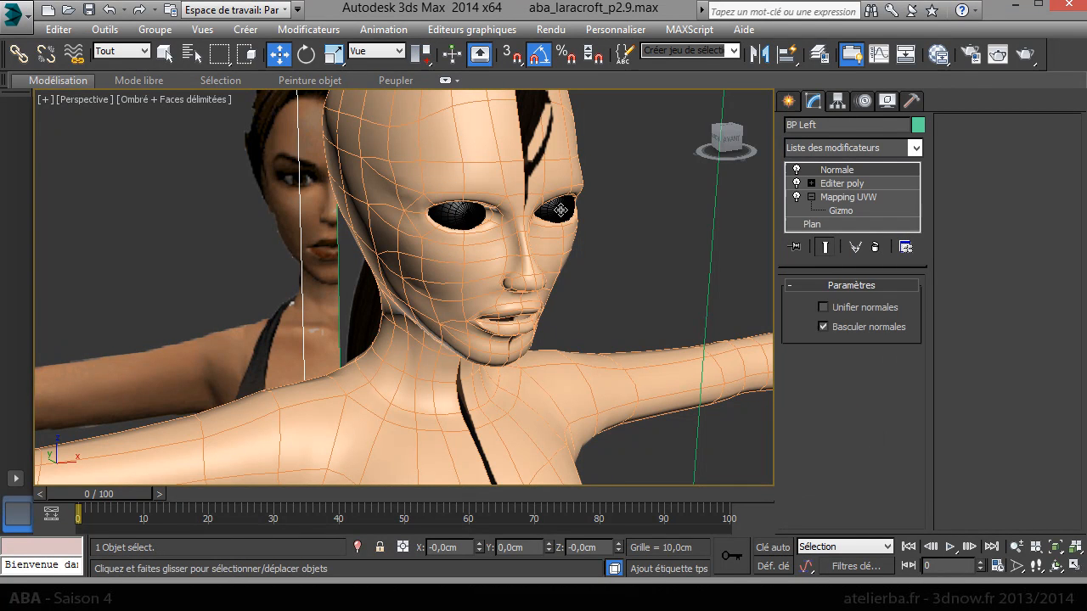
middle_click_drag(528, 229, 462, 223, "alt")
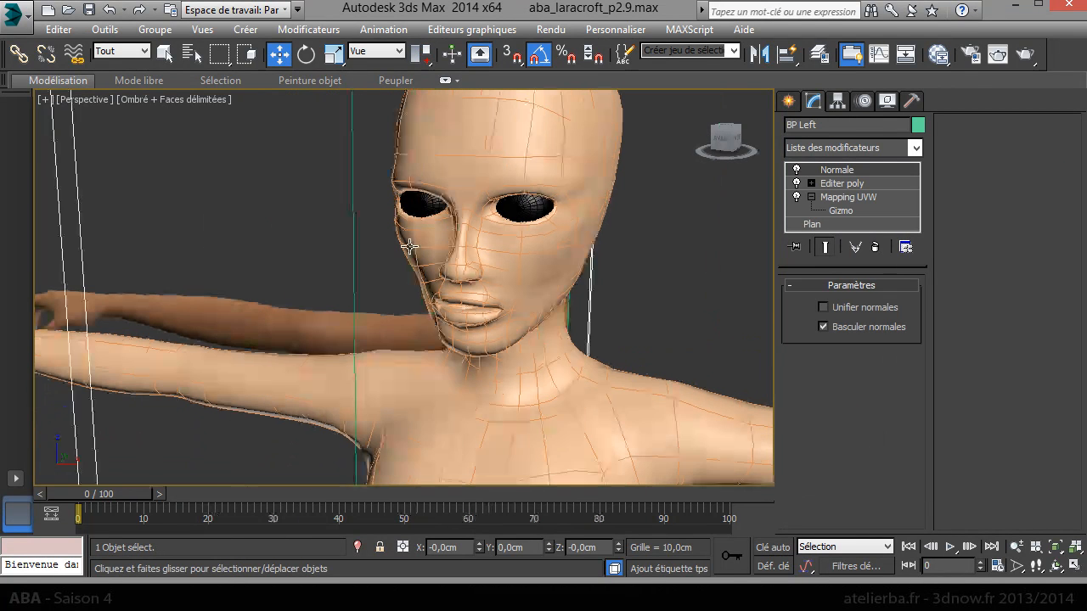
left_click(422, 204)
left_click(516, 208, "ctrl")
left_click(510, 262, "ctrl")
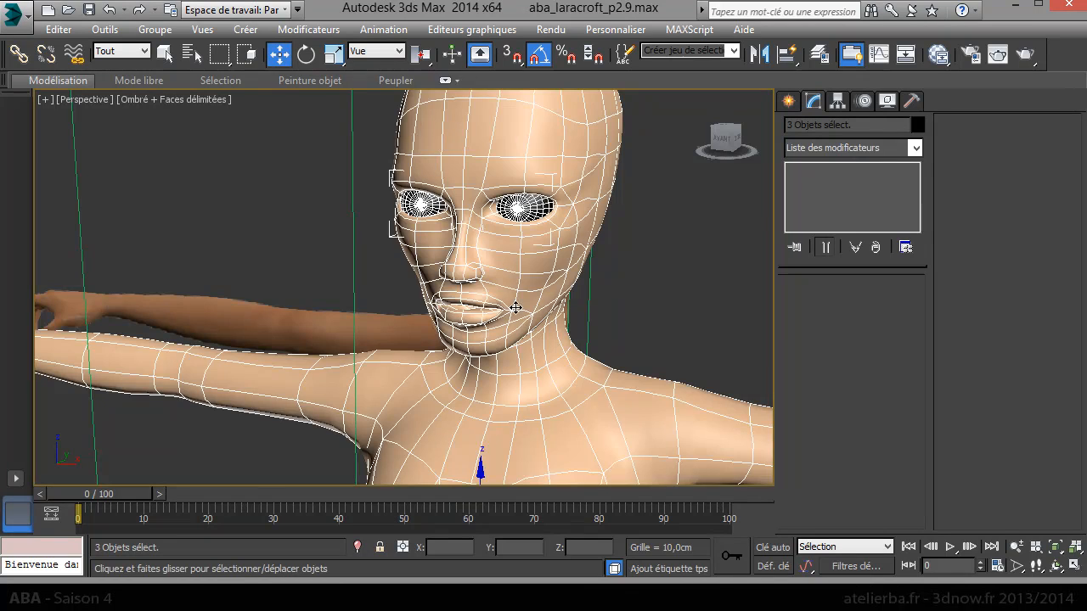
Invert the selection to pick the reference image planes instead of the body and eyes
scroll(515, 308, "down", 4)
right_click(524, 308)
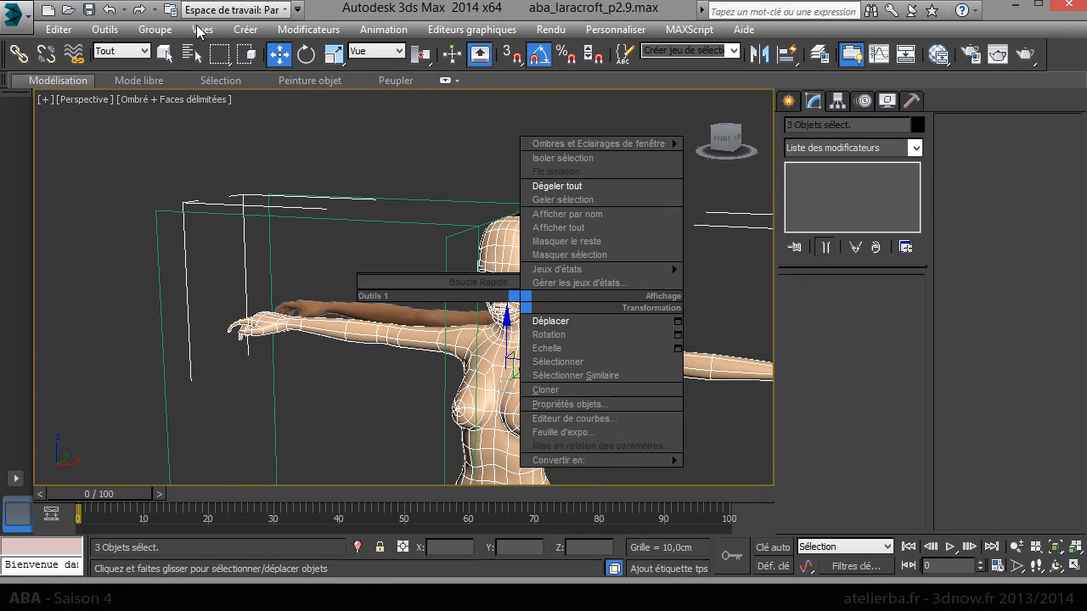
left_click(58, 29)
left_click(58, 29)
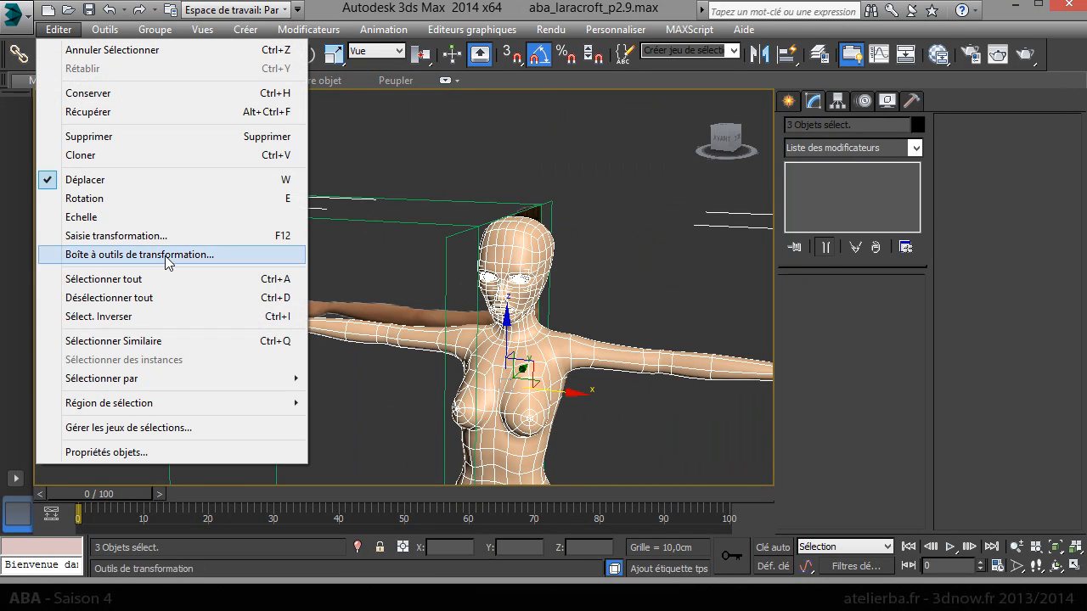
left_click(141, 319)
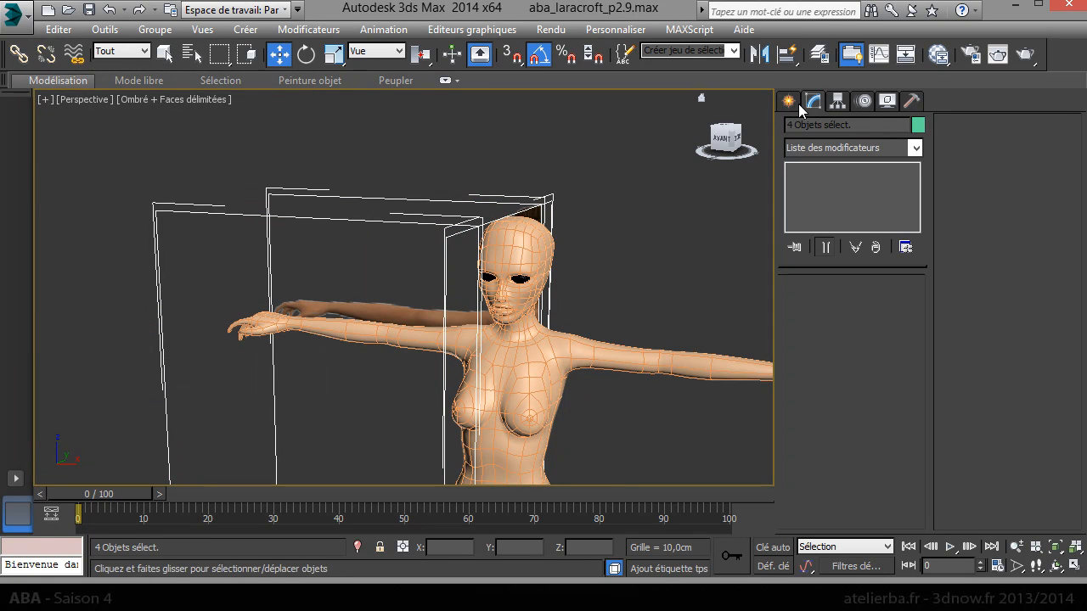
Create a layer named BluePrint containing the selected reference planes and hide it
left_click(819, 56)
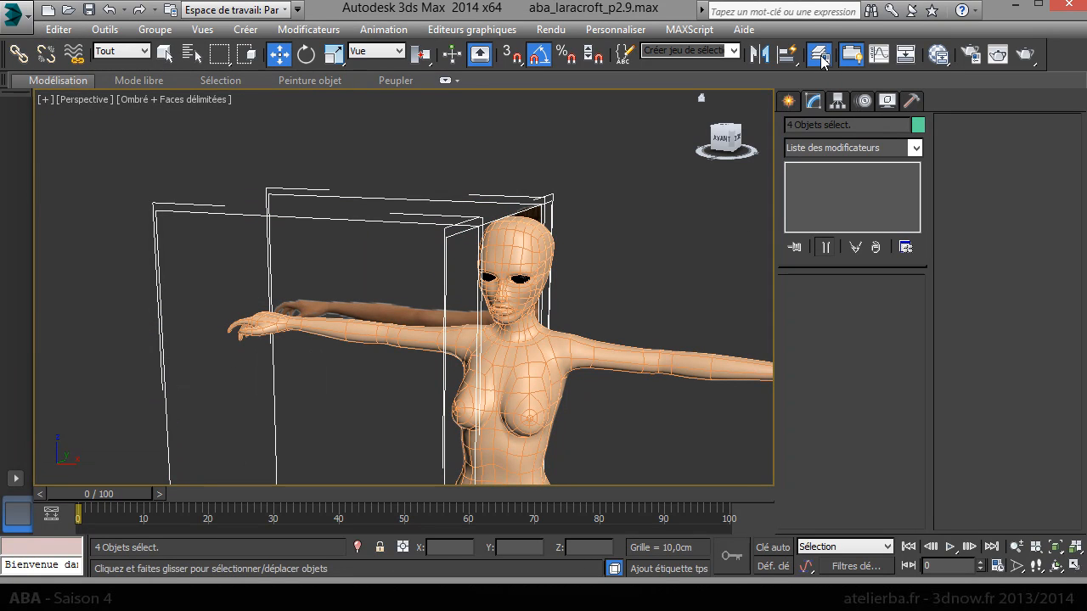
left_click_drag(821, 11, 747, 70)
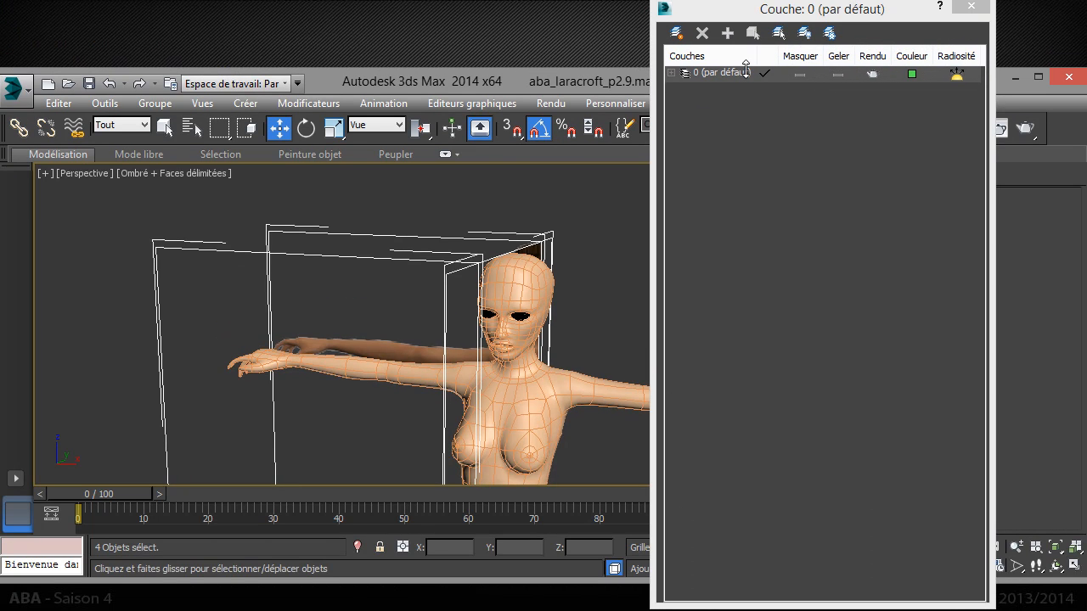
left_click_drag(530, 67, 530, 13)
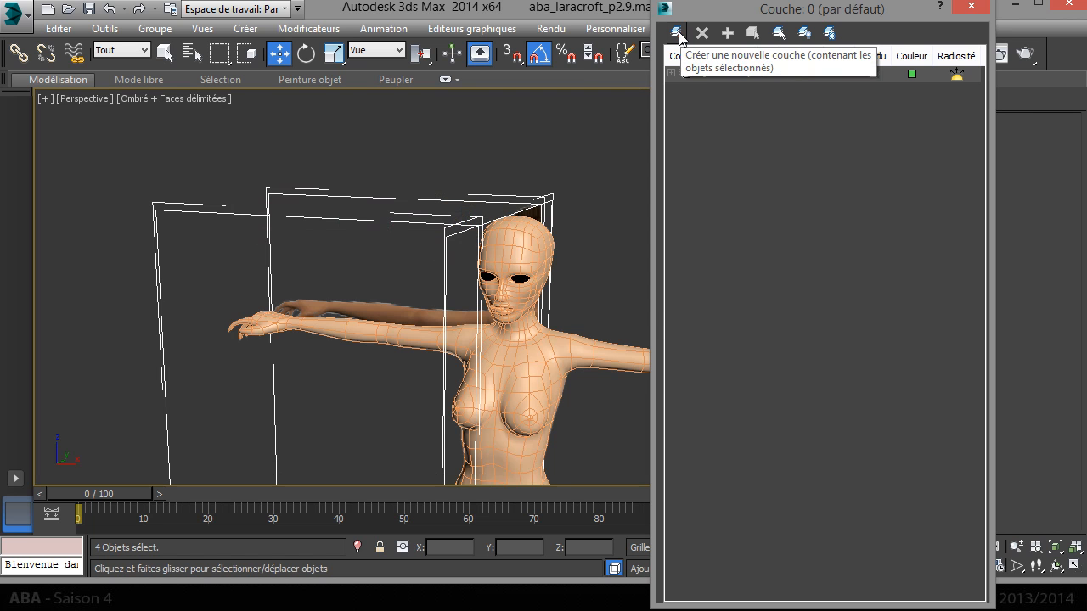
left_click(677, 34)
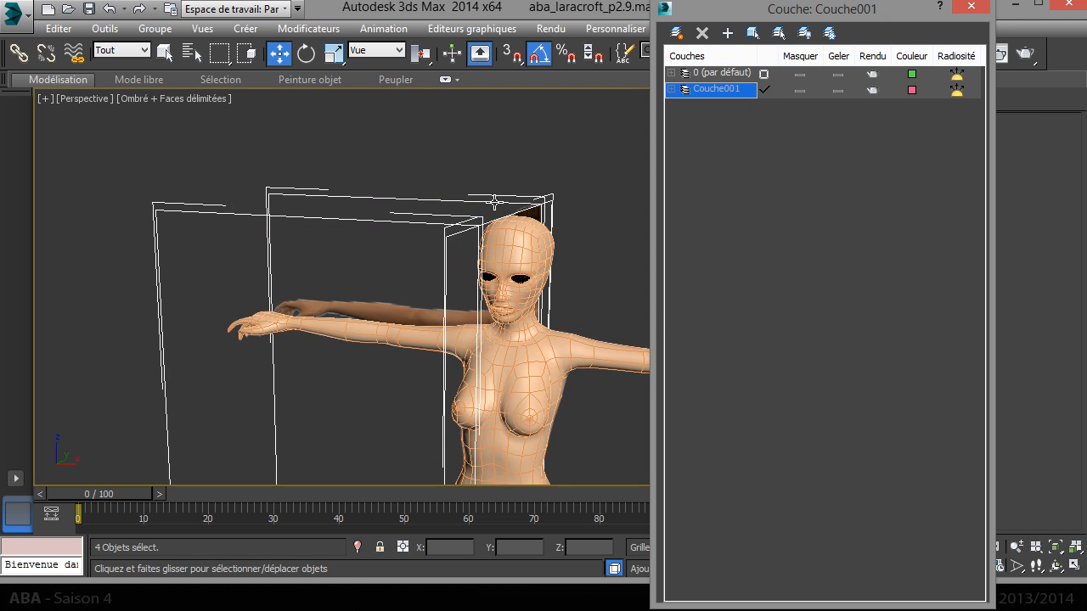
left_click(798, 89)
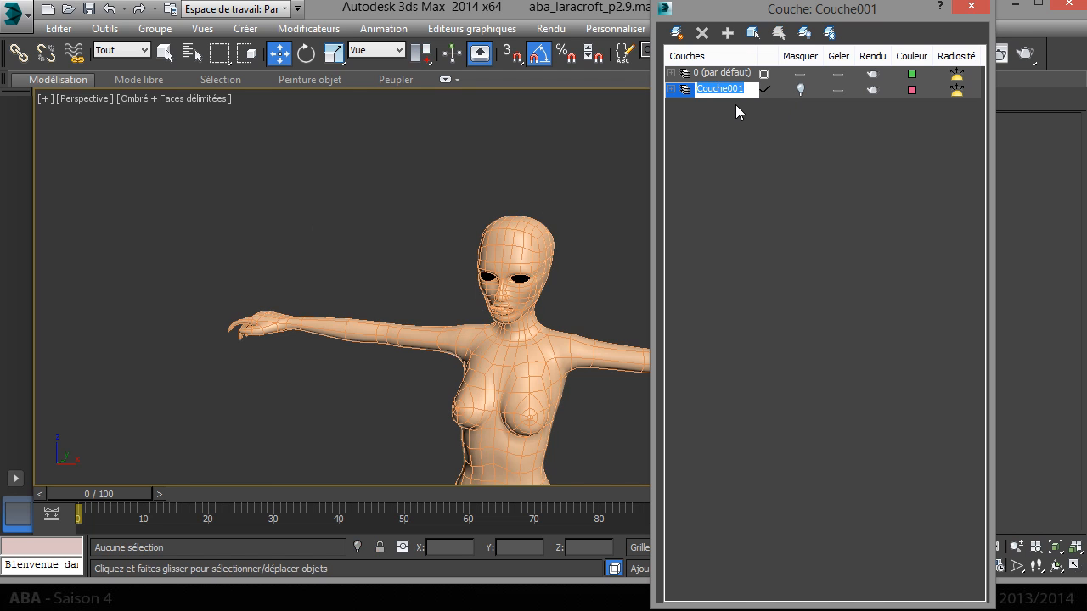
type("BluePrint")
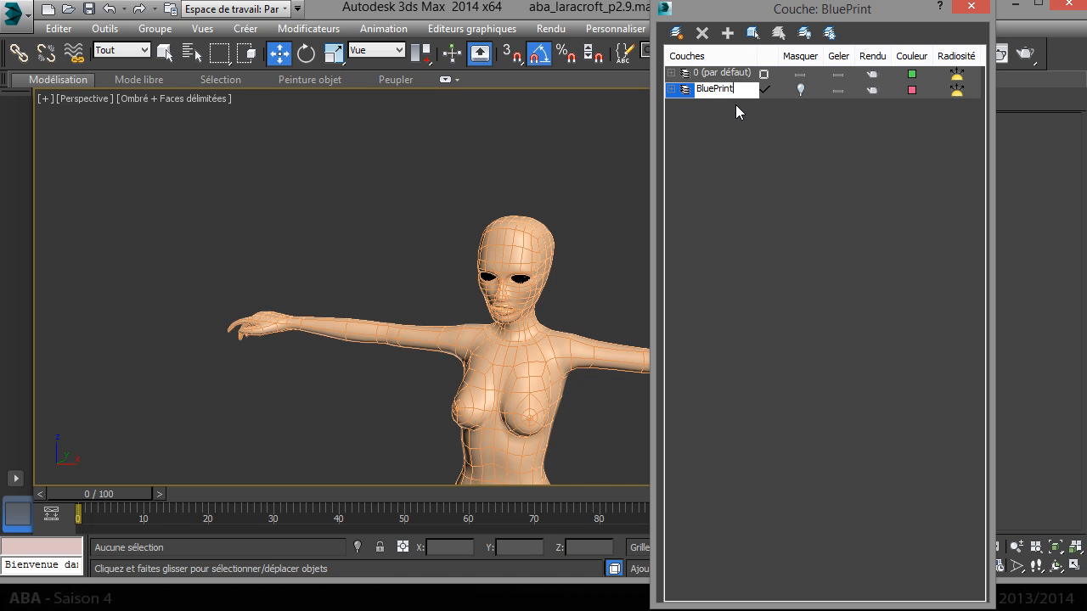
key("Return")
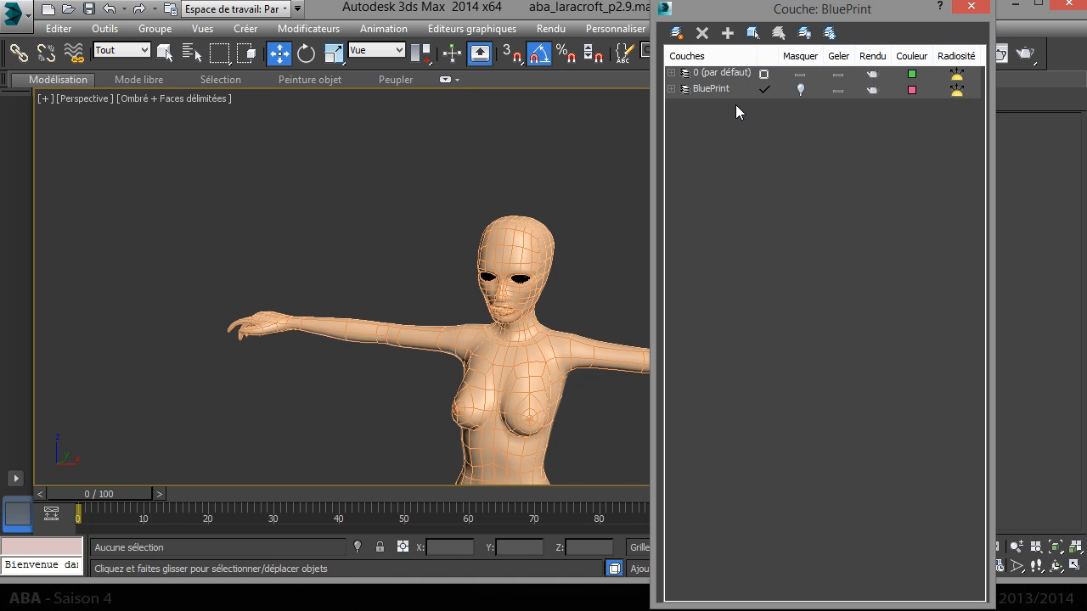
Put all remaining visible objects in a new layer named Lara, deselect them and close the layer manager
left_click(537, 305)
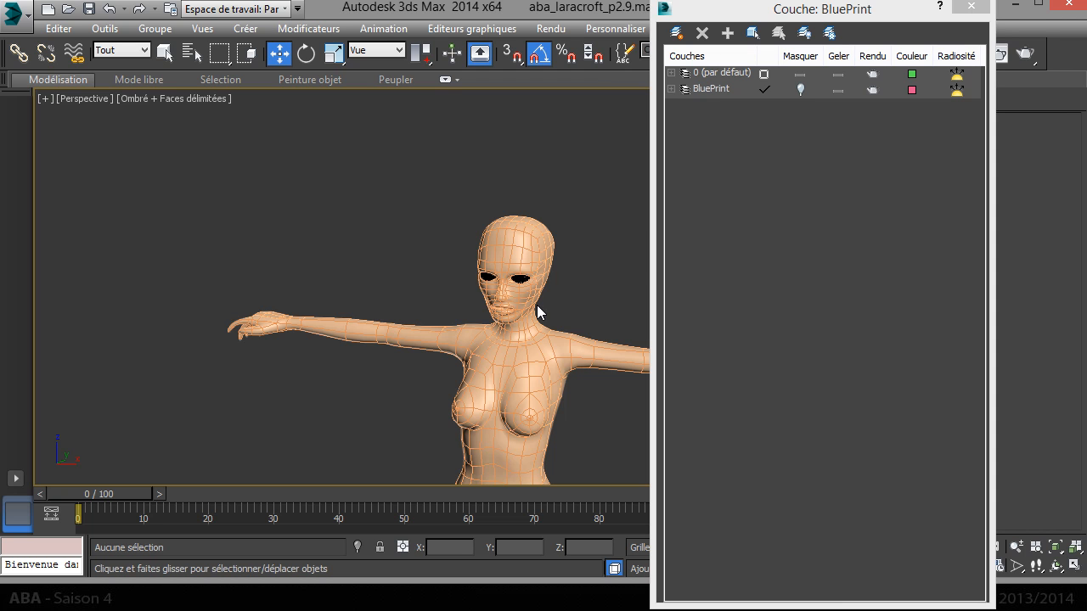
key("ctrl+a")
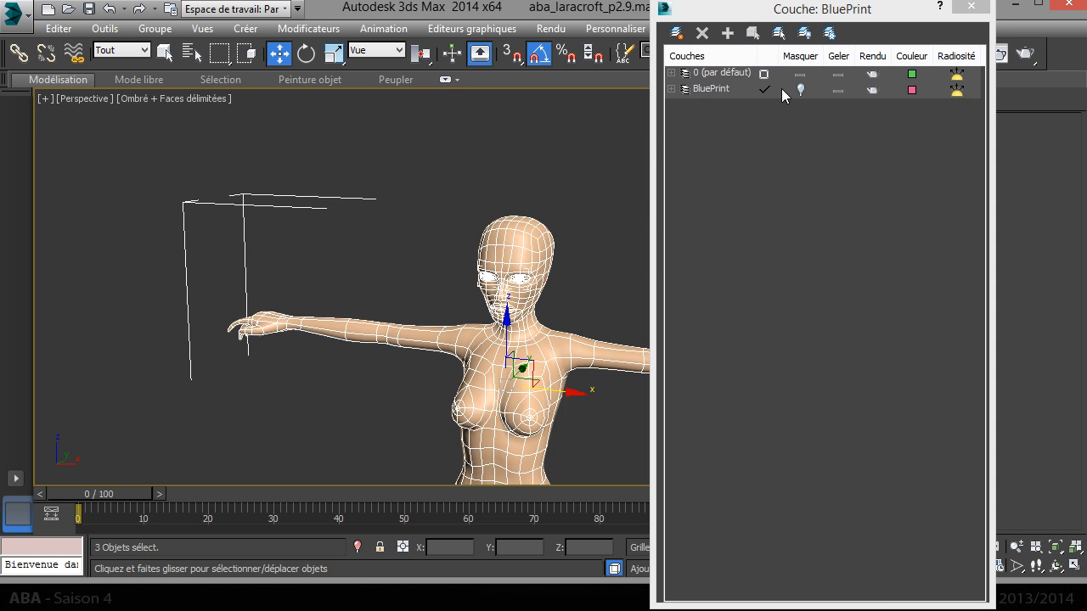
left_click(676, 32)
left_click(721, 105)
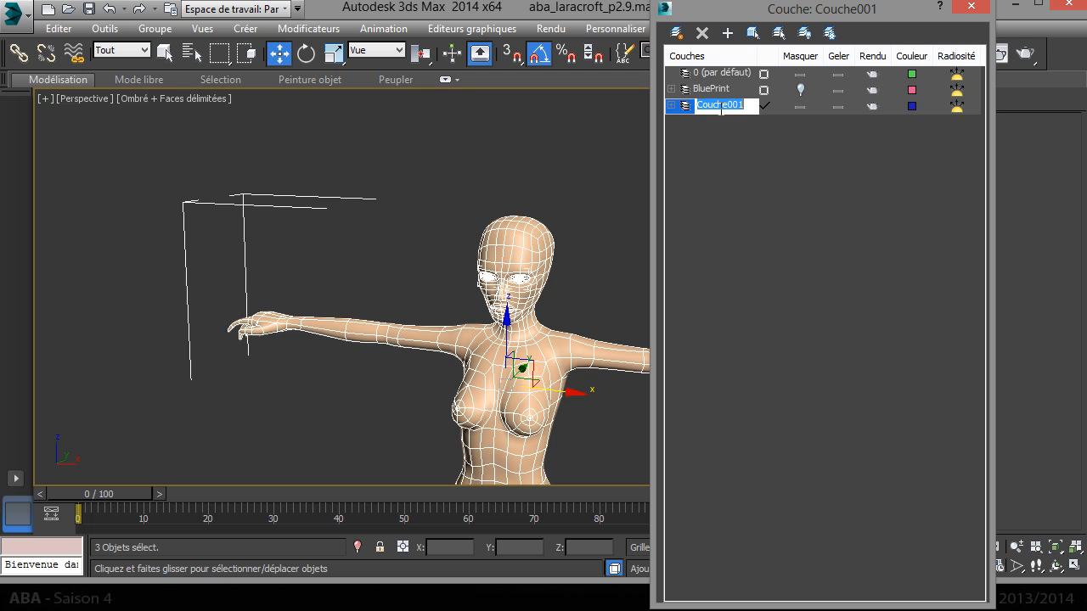
type("Lara")
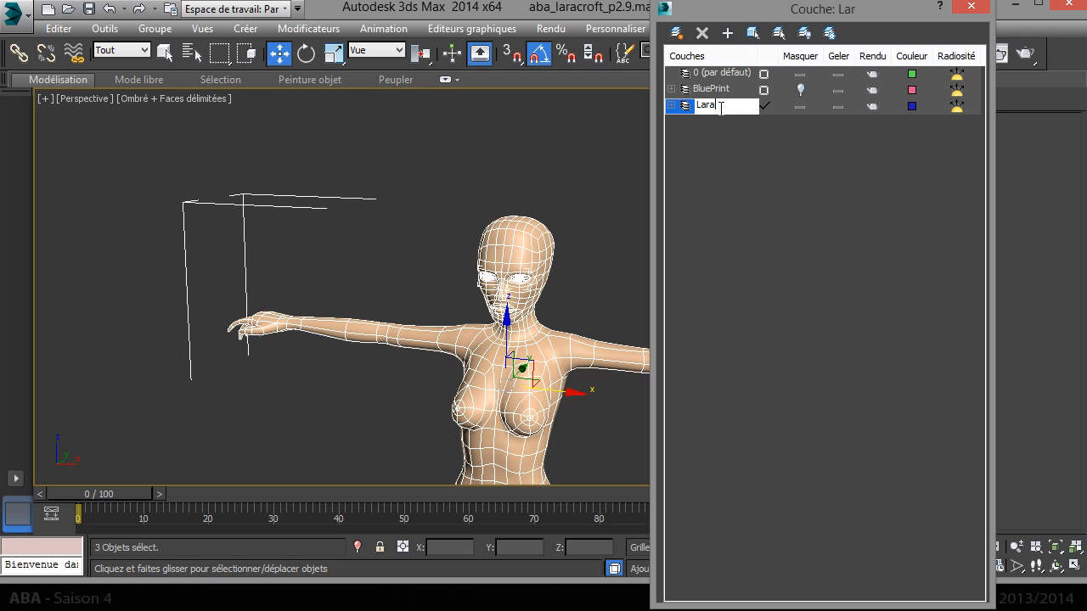
key("Return")
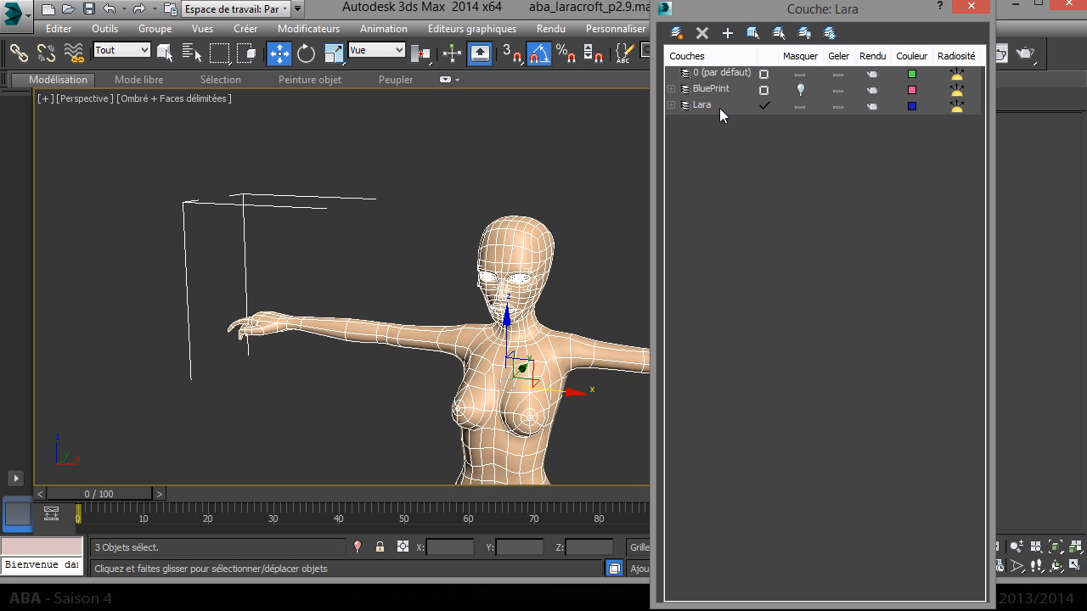
left_click(550, 217)
left_click(973, 7)
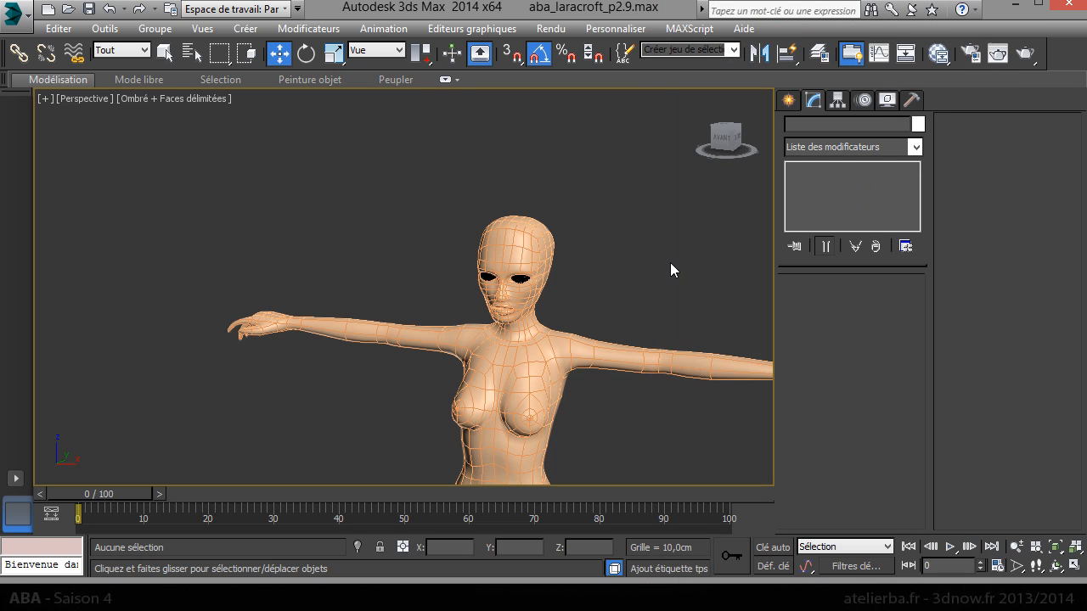
Select the body mesh, reopen the layer manager and clone the body as a copy named Culotte
scroll(636, 162, "down", 2)
middle_click_drag(636, 162, 649, 135)
scroll(444, 333, "up", 5)
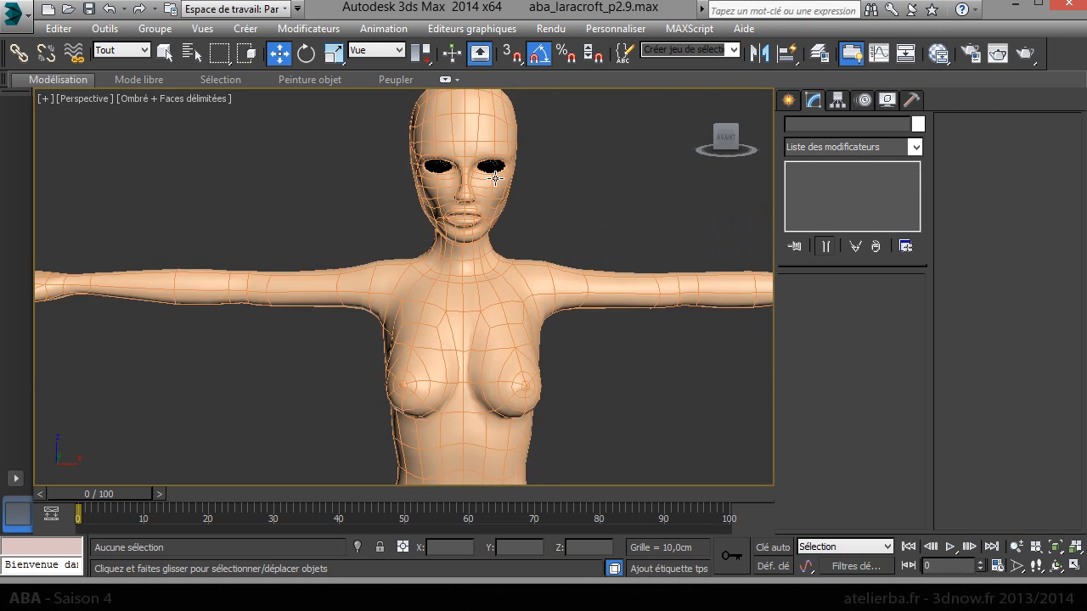
middle_click_drag(456, 222, 441, 116, "alt")
middle_click_drag(489, 472, 473, 257)
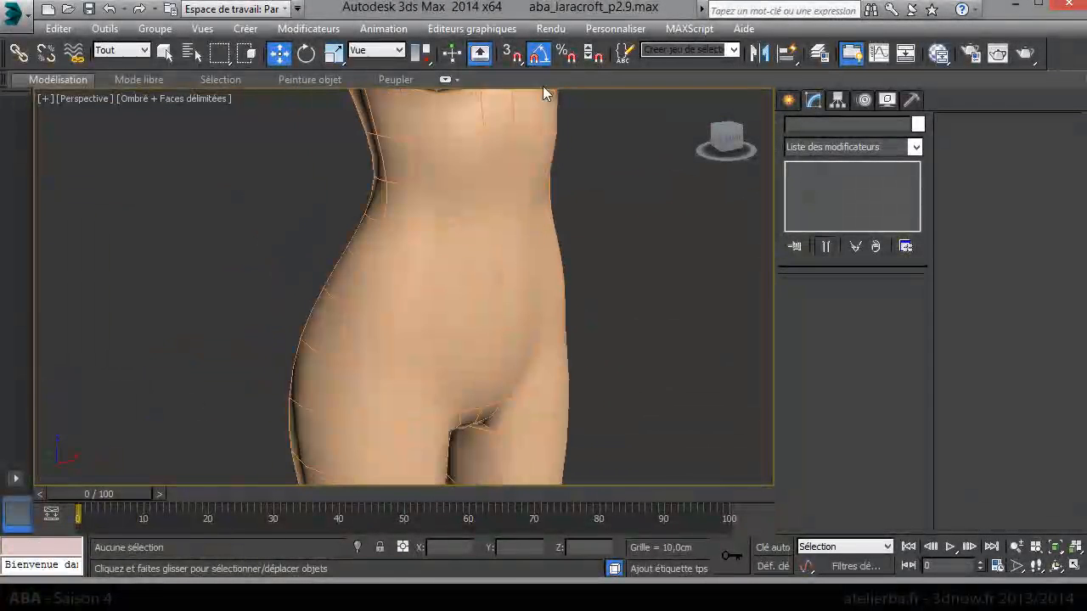
left_click(445, 310)
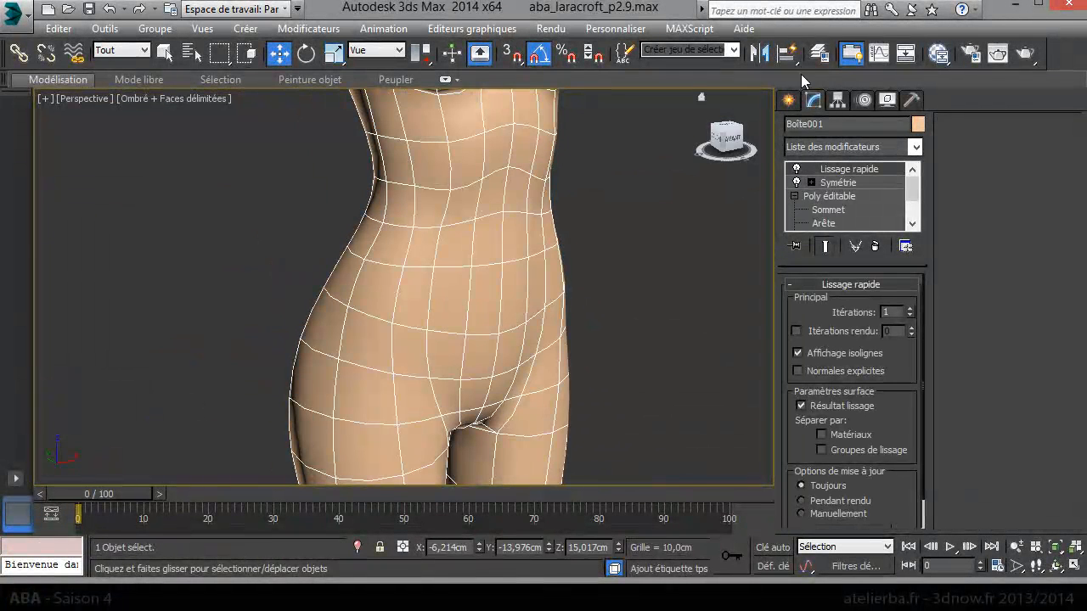
left_click(819, 53)
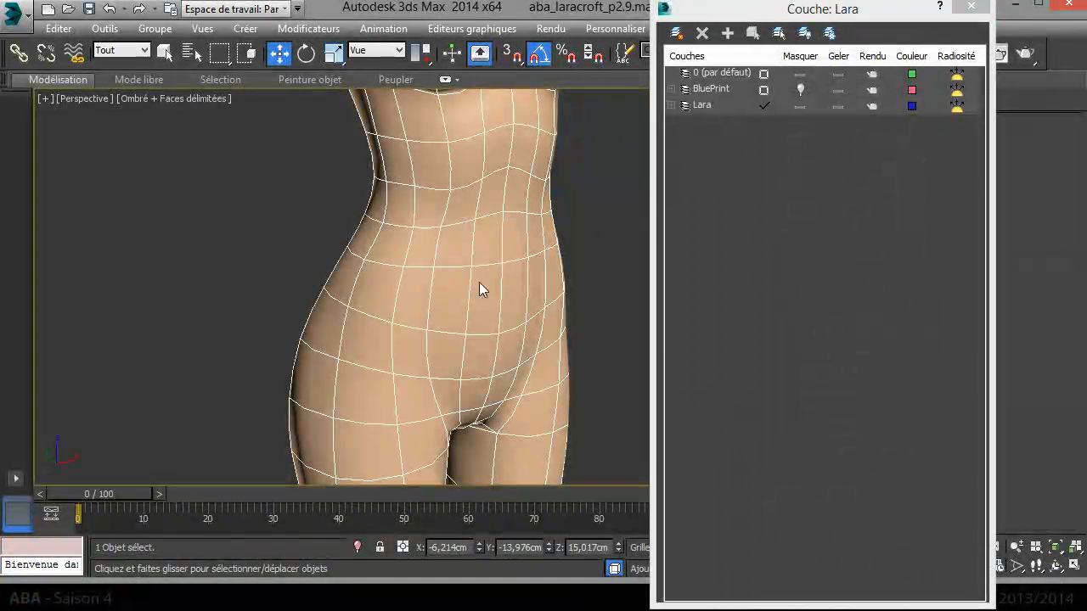
right_click(478, 282)
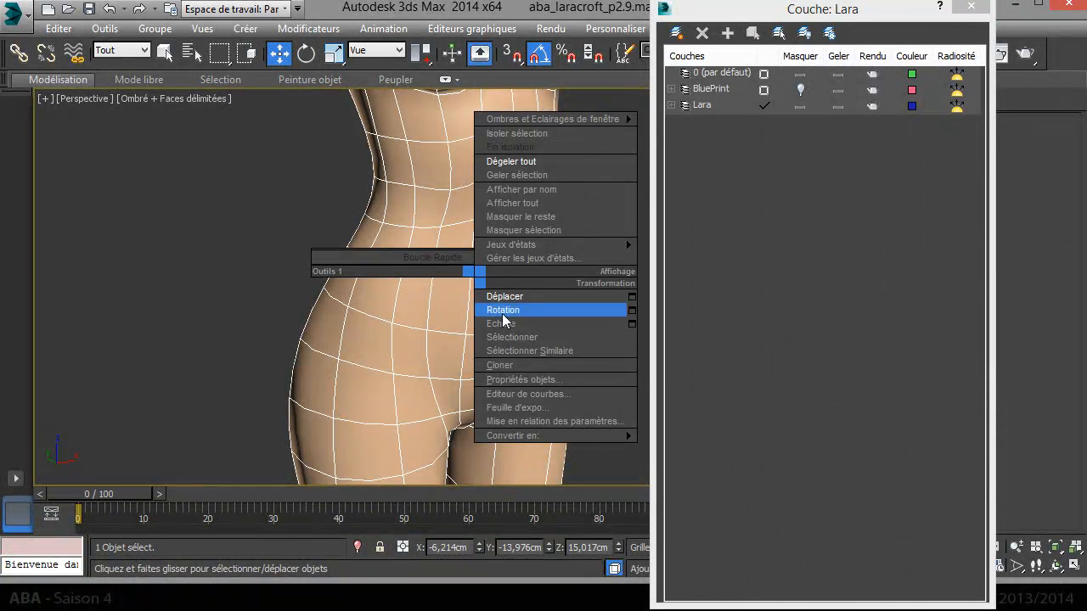
left_click(518, 365)
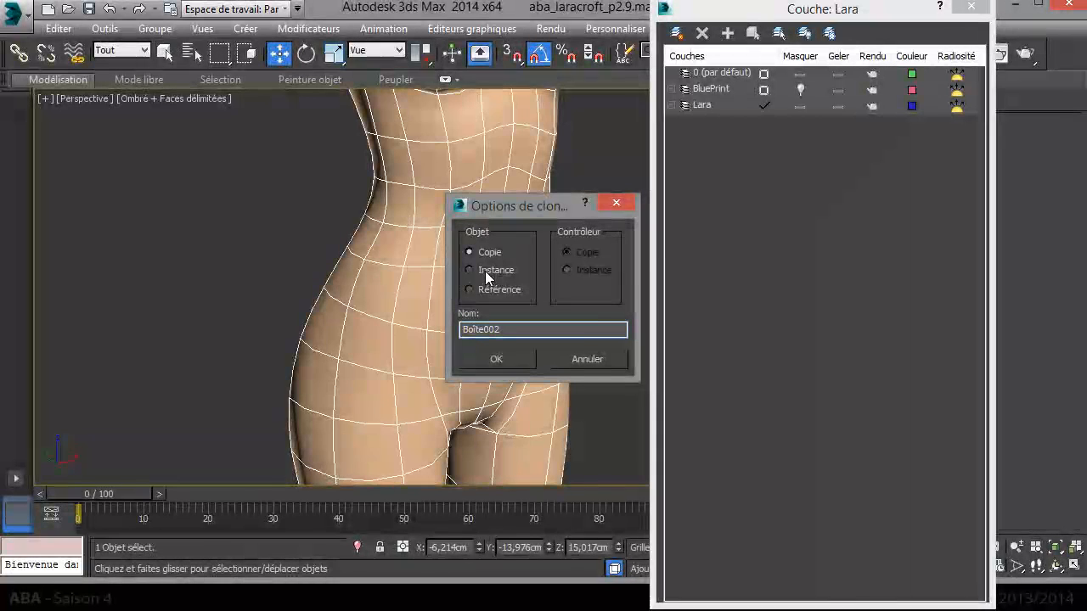
left_click_drag(509, 330, 395, 340)
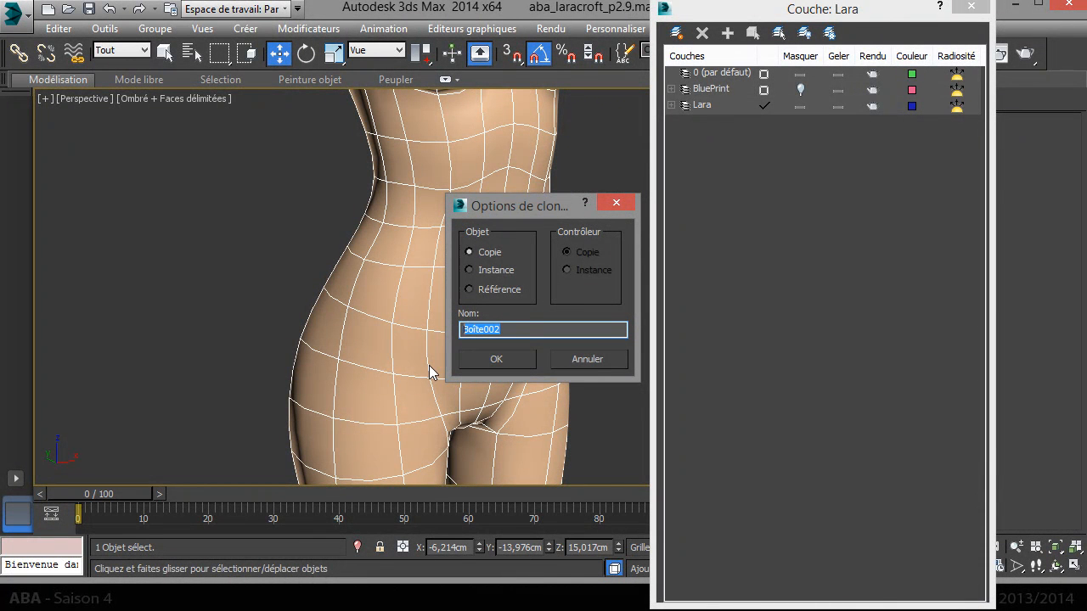
type("Culotte")
key("Return")
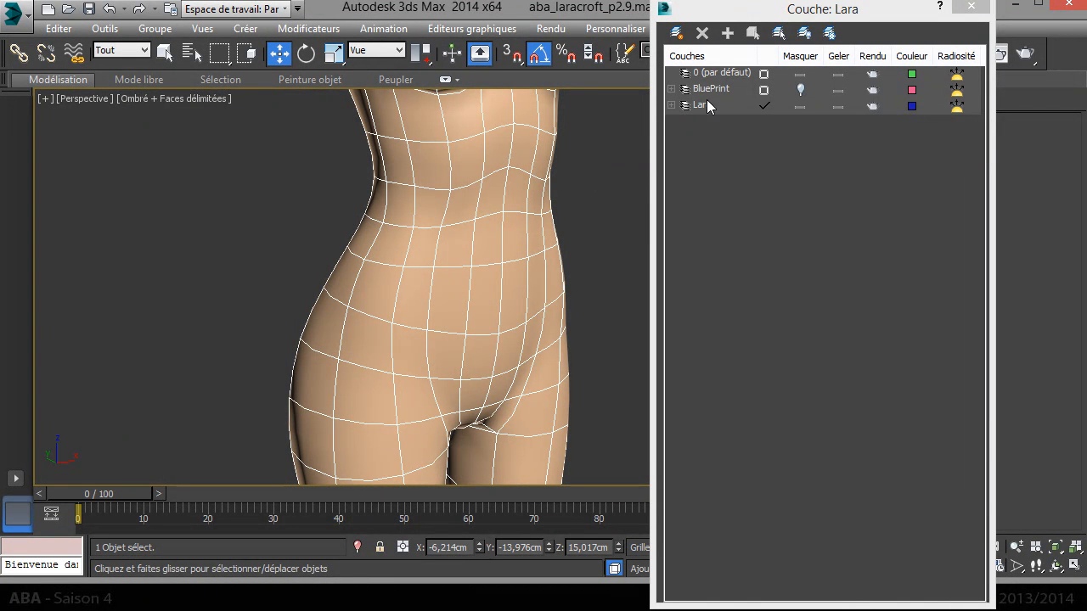
Create a layer named Dessous containing the Culotte copy and expand it to list its contents
left_click(799, 106)
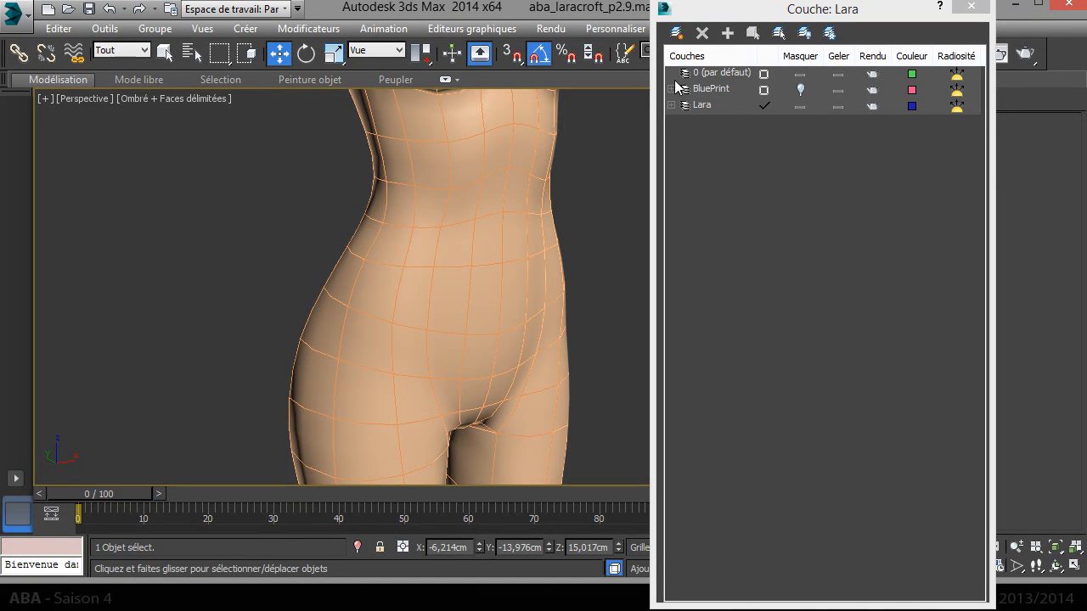
left_click(677, 34)
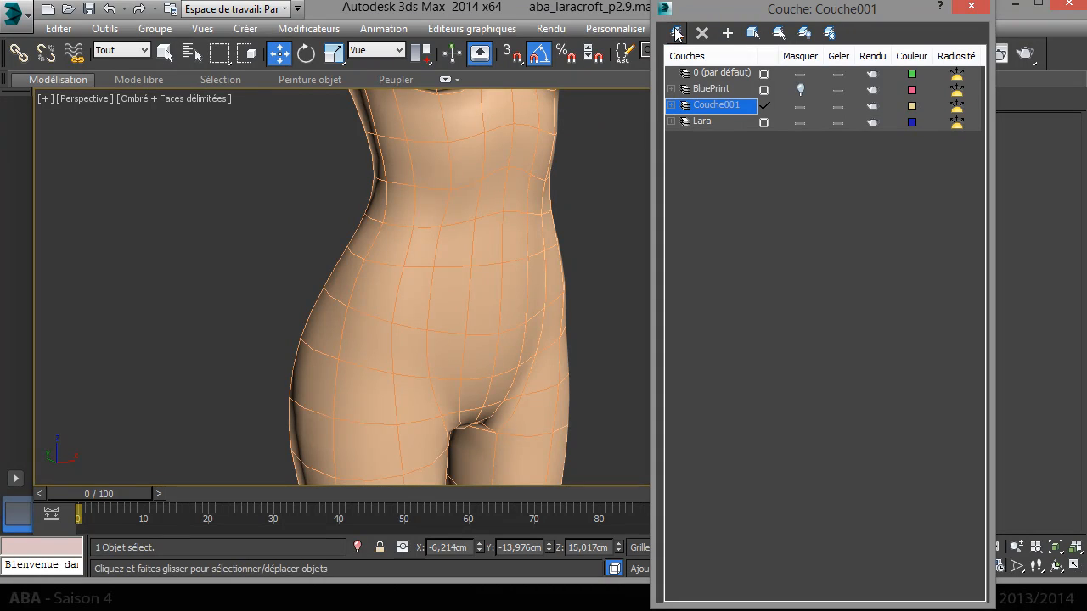
left_click(720, 105)
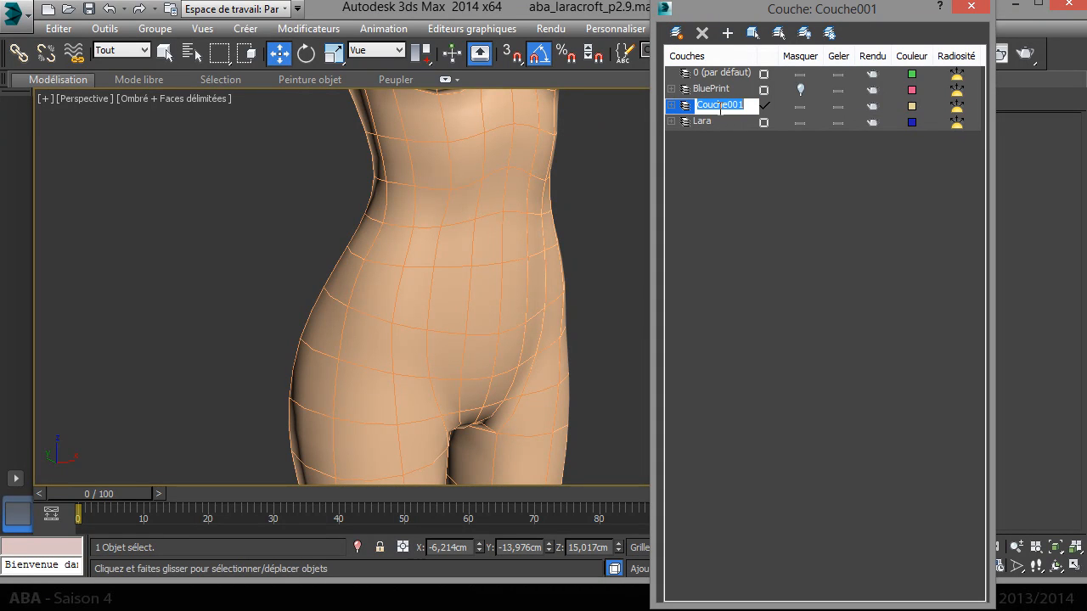
type("Cy")
key("BackSpace")
key("BackSpace")
type("Dessous")
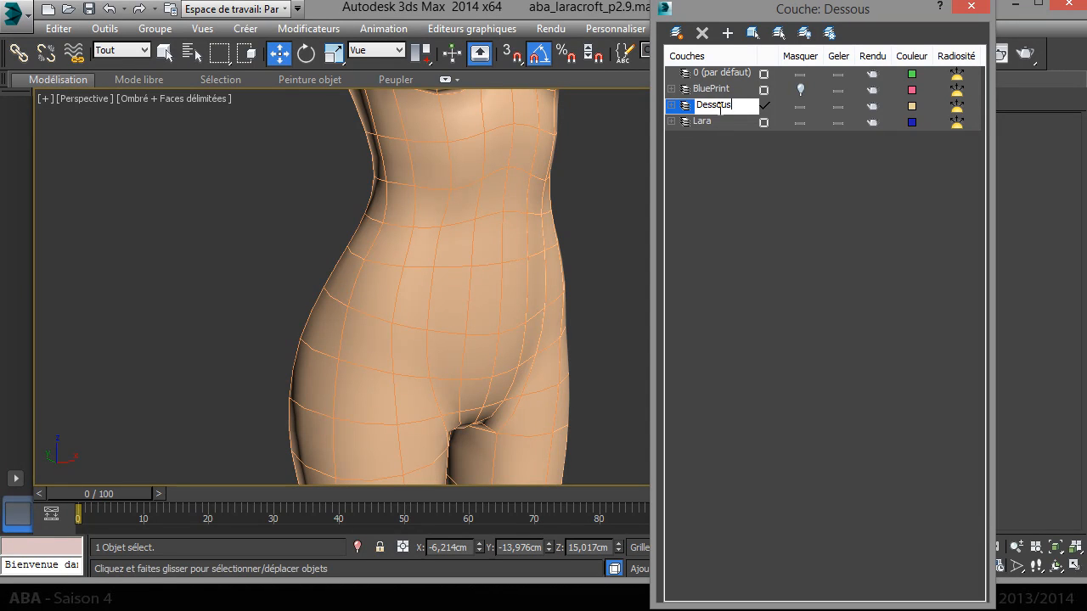
left_click(724, 167)
left_click(673, 105)
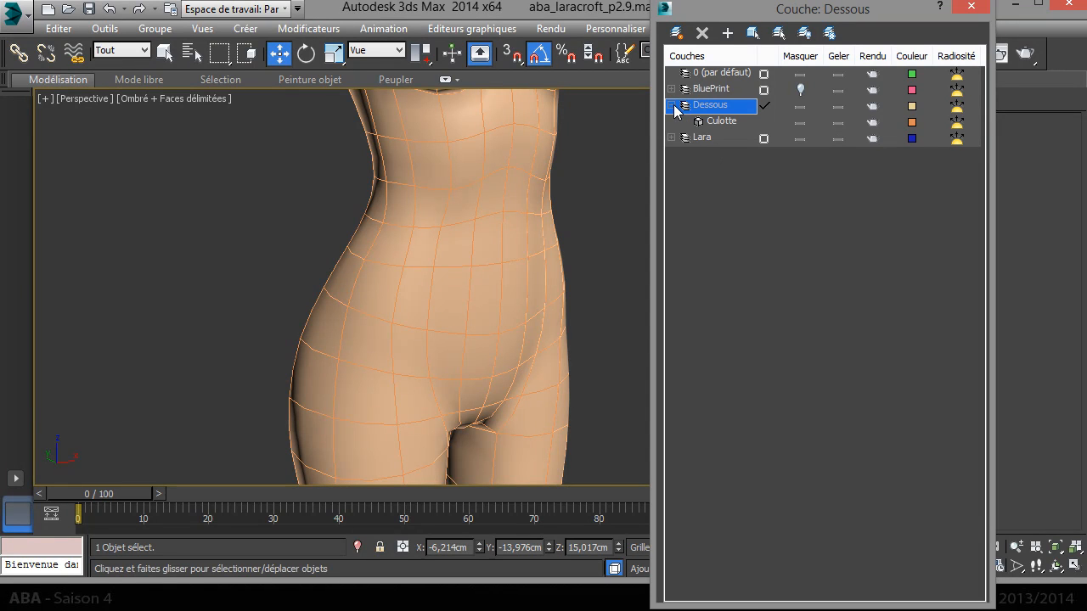
Hide the Lara layer and close the layer manager
left_click(788, 138)
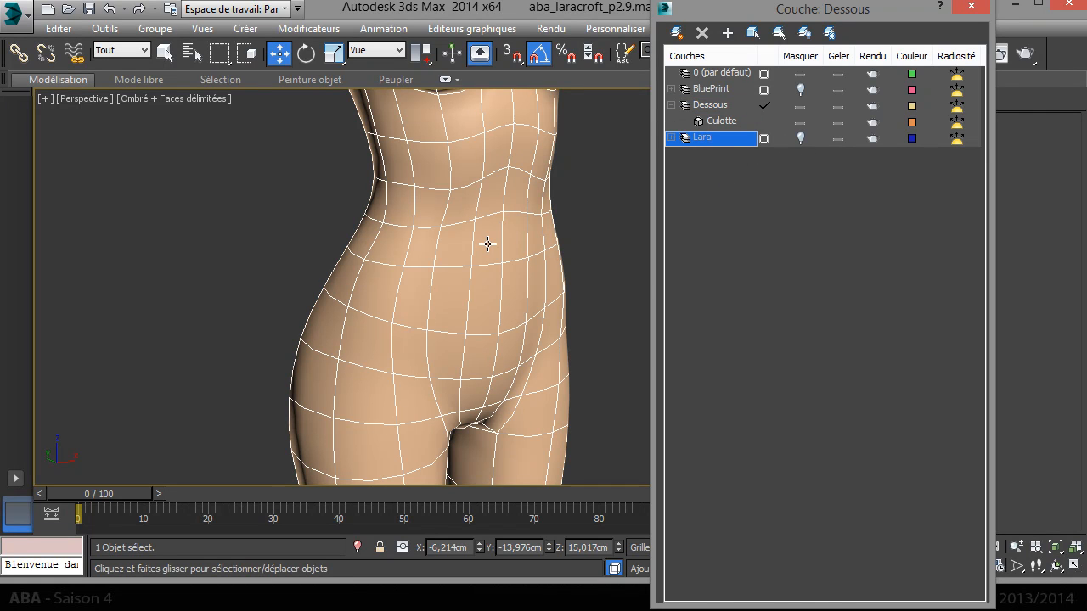
left_click(973, 7)
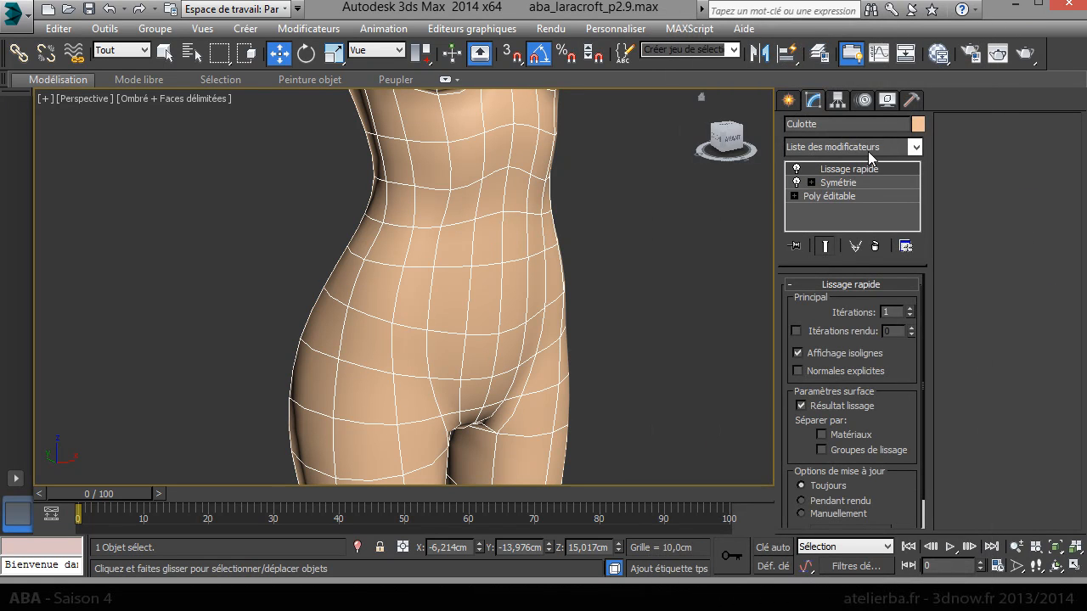
Turn off the isoline display of Culotte's Lissage rapide modifier and convert the mesh to an editable polygon
left_click(822, 351)
right_click(415, 262)
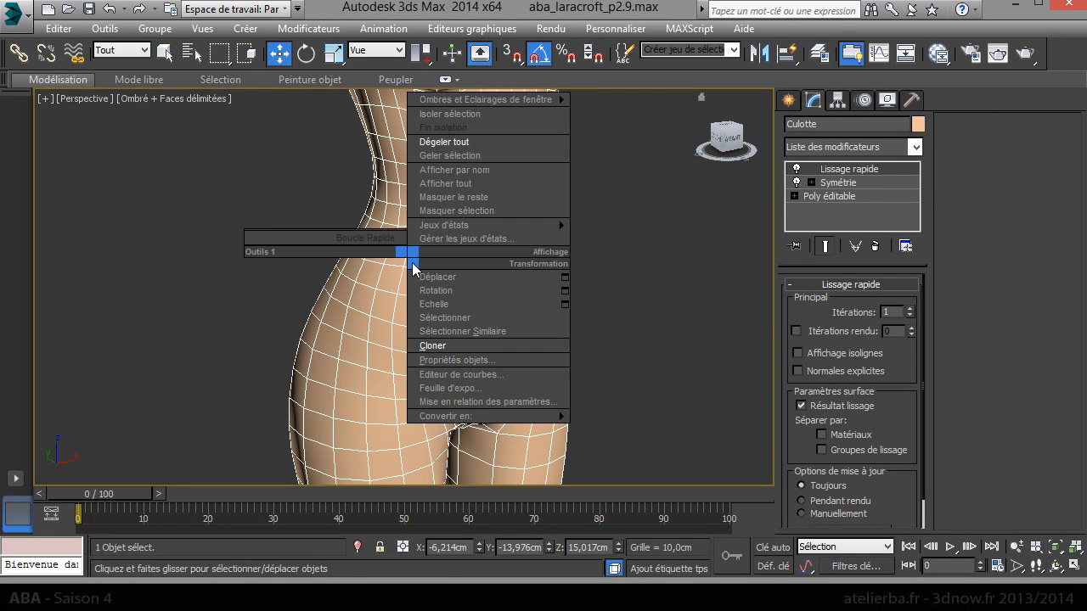
mouse_move(485, 417)
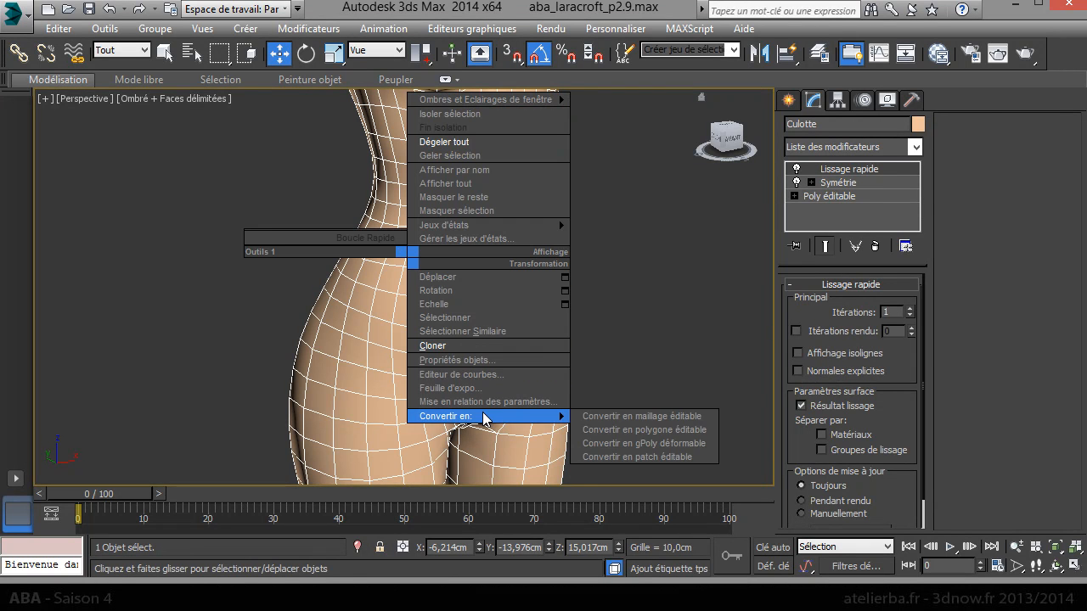
left_click(635, 430)
scroll(489, 362, "down", 3)
scroll(489, 362, "up", 3)
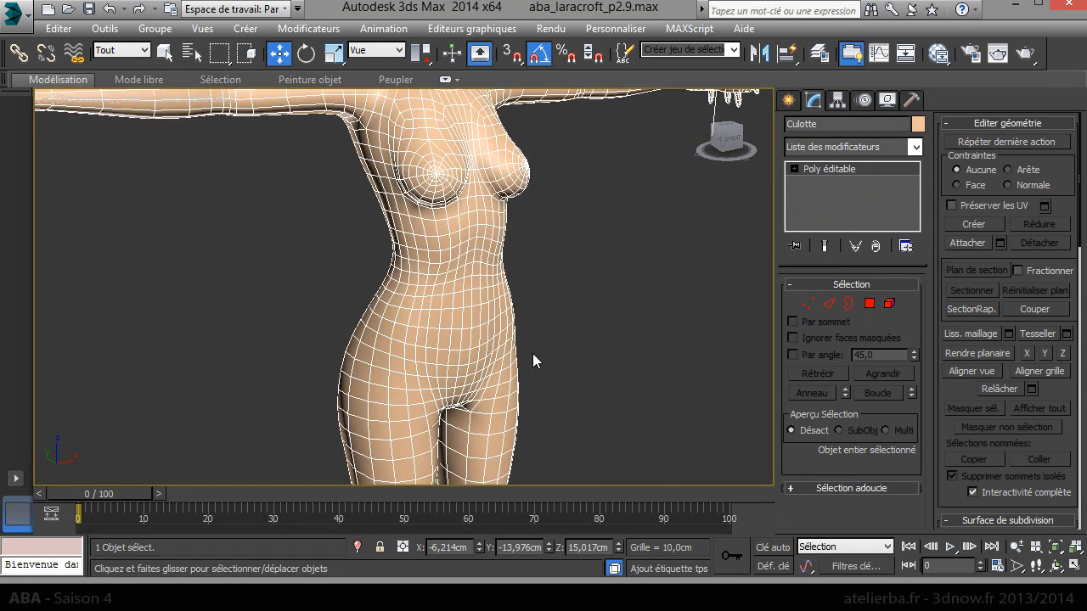
At polygon level in the front view, select Culotte's polygons from the hips down to the upper thighs
left_click(869, 303)
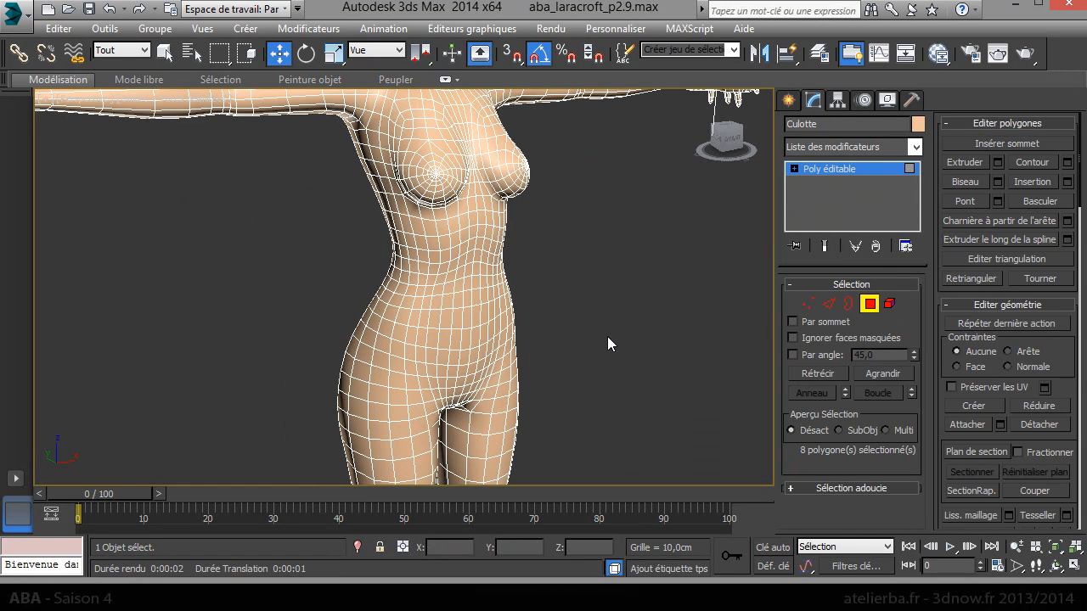
key("f")
key("z")
scroll(488, 343, "down", 6)
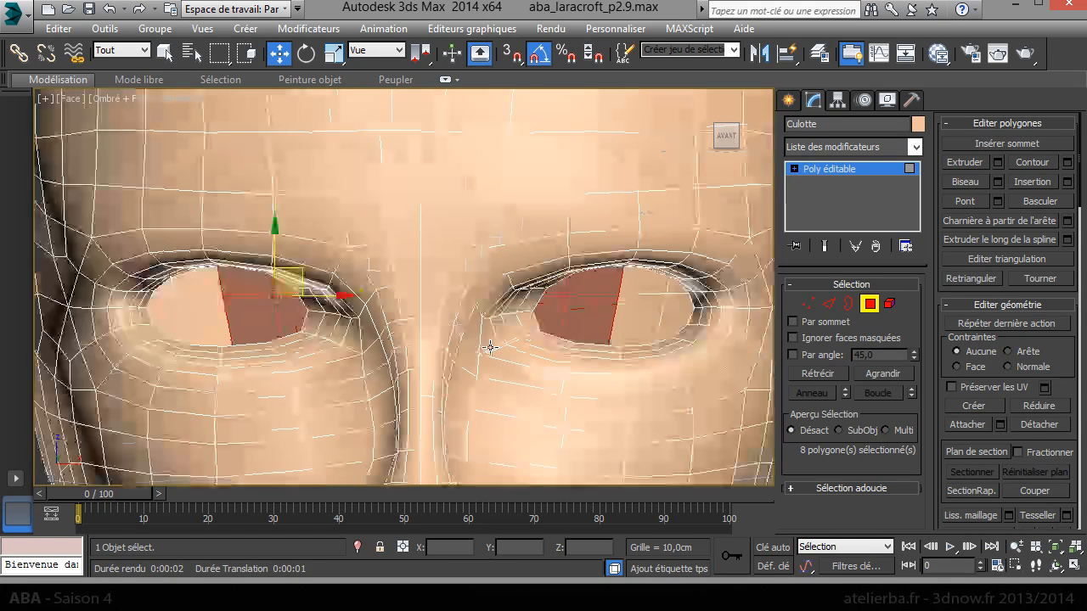
middle_click_drag(481, 343, 400, 61)
scroll(350, 294, "down", 3)
scroll(353, 248, "up", 4)
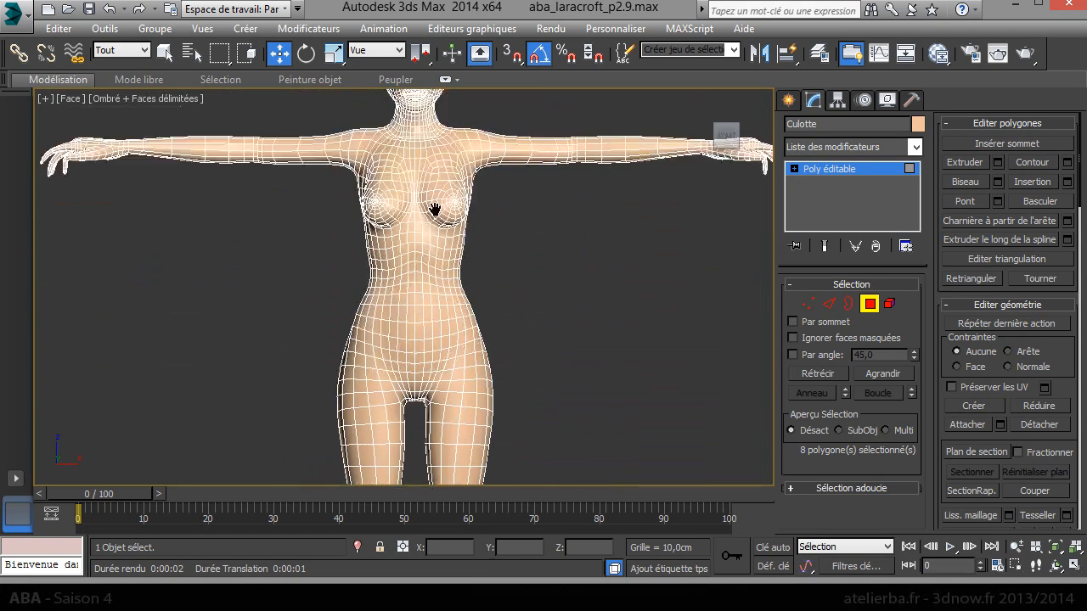
left_click_drag(408, 314, 597, 367)
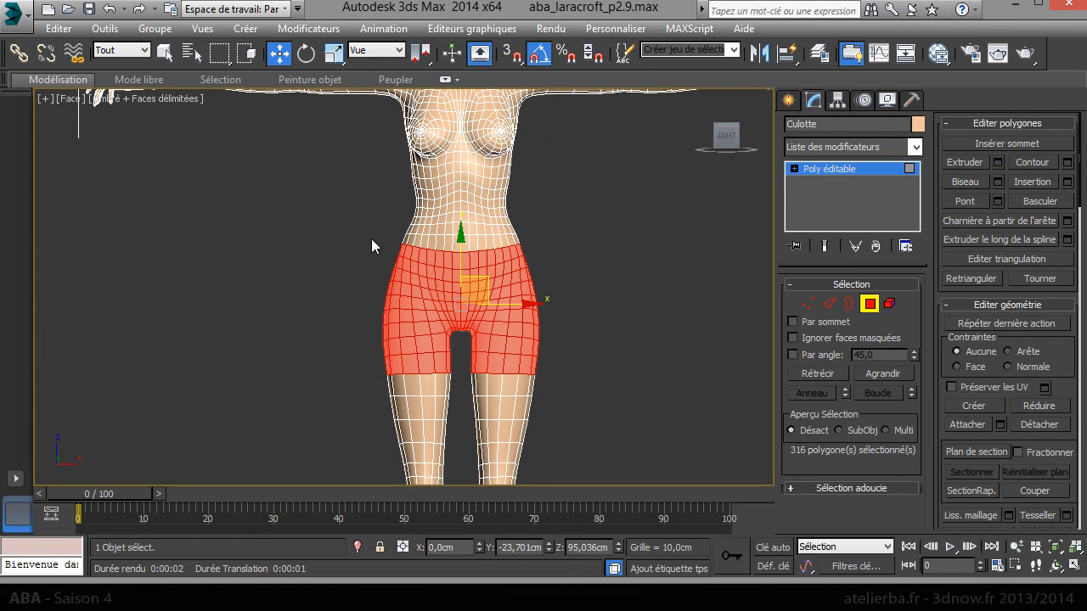
Deselect the lowest thigh polygons and the stray inner-thigh polygons on both sides of the crotch
left_click_drag(363, 246, 502, 293)
left_click_drag(393, 284, 371, 266)
left_click_drag(463, 312, 580, 334)
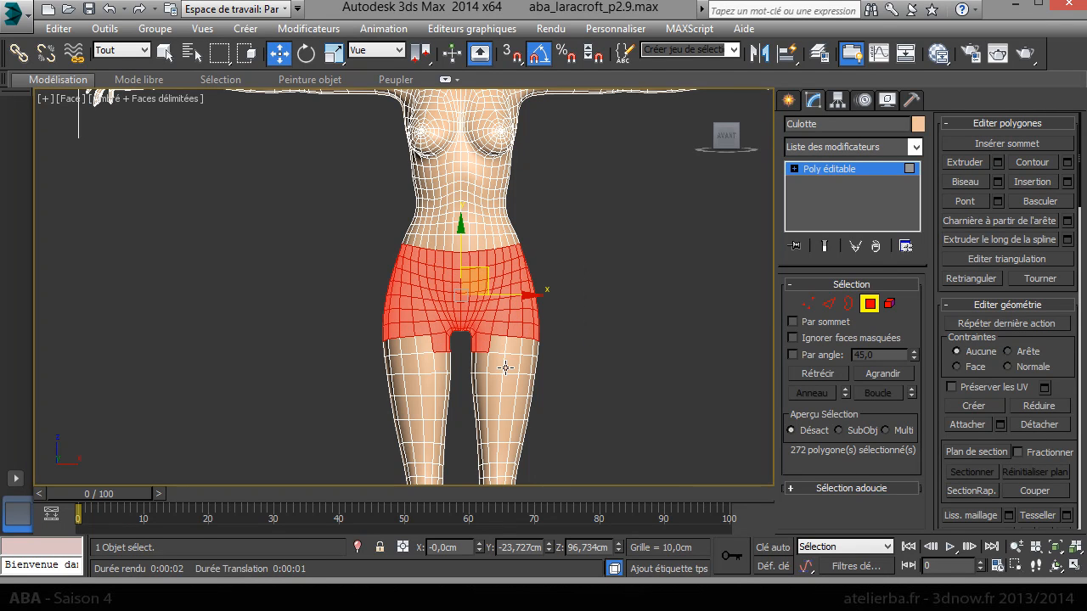
left_click_drag(557, 377, 404, 352, "alt")
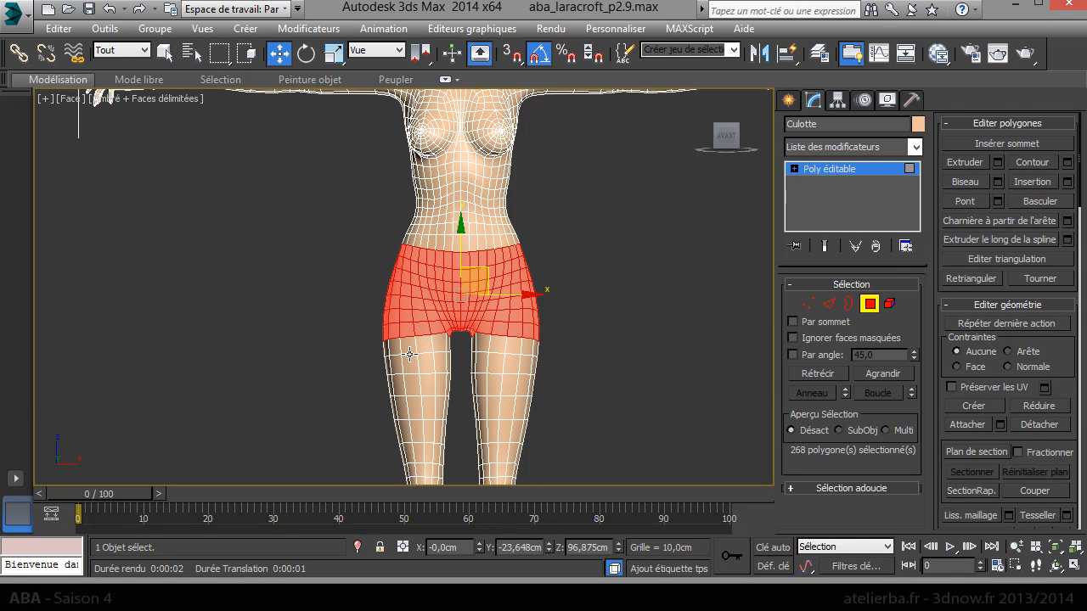
scroll(445, 344, "up", 8)
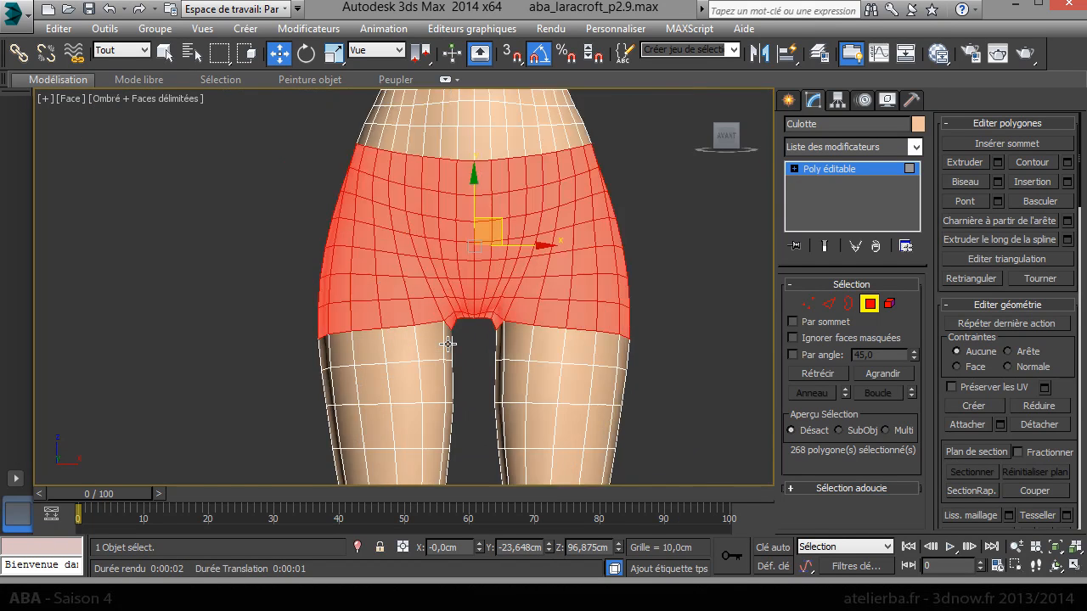
scroll(449, 343, "down", 4)
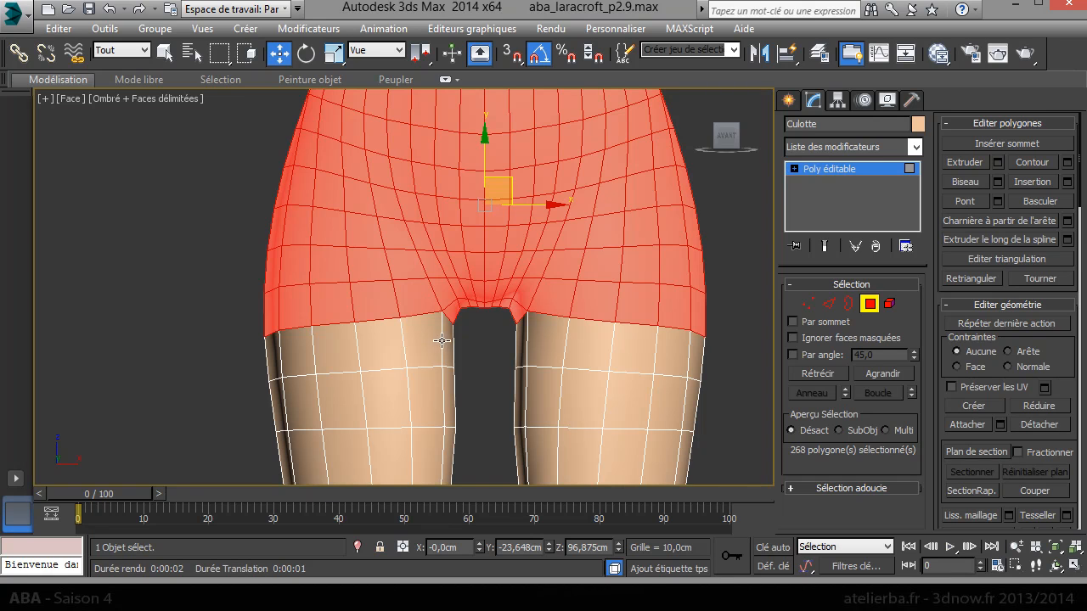
left_click(439, 324, "alt")
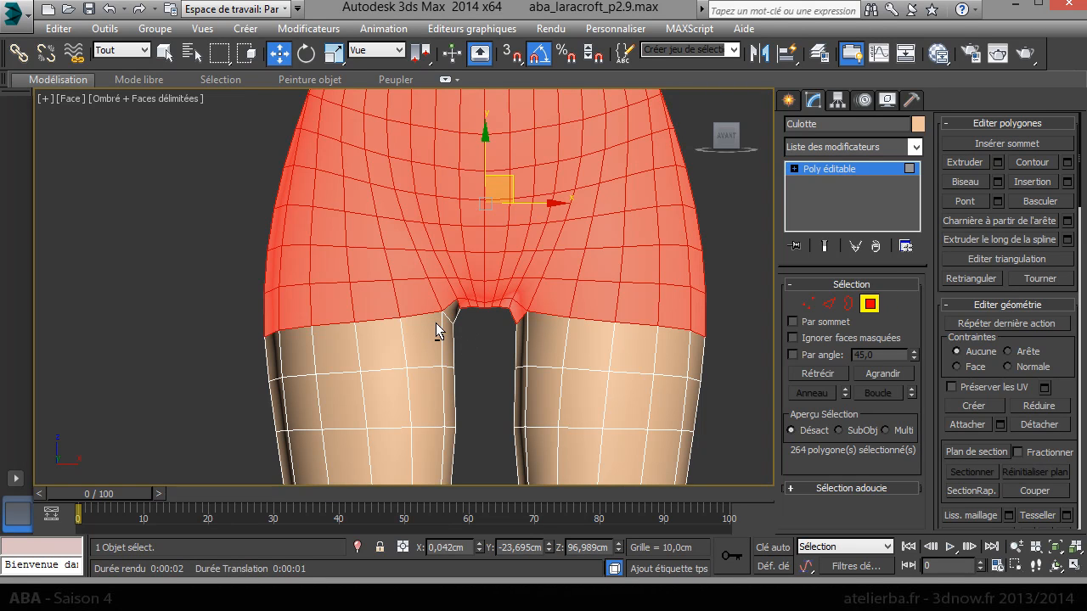
left_click(520, 314, "alt")
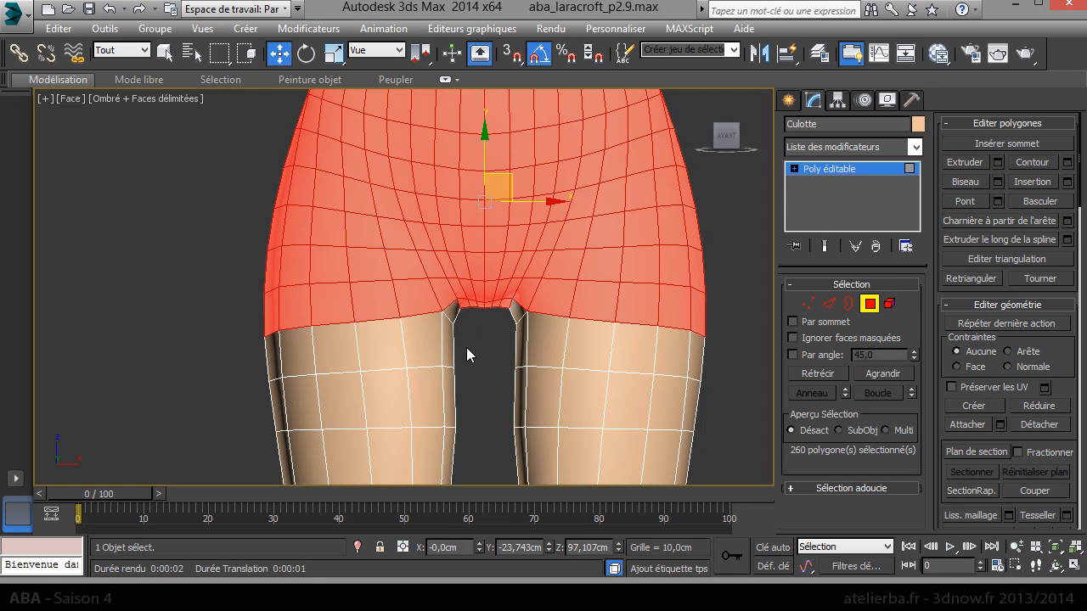
Deselect the next lowest row of thigh polygons on both legs, keeping the narrow crotch strip selected
left_click_drag(250, 305, 436, 381)
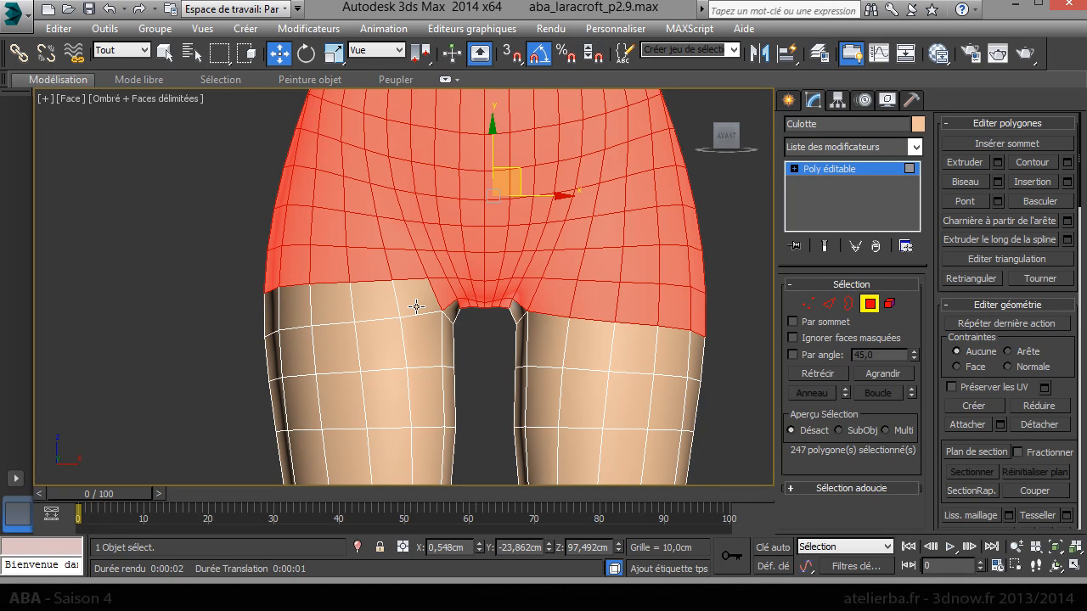
left_click_drag(248, 304, 450, 388)
left_click_drag(731, 367, 525, 304, "alt")
scroll(449, 410, "down", 3)
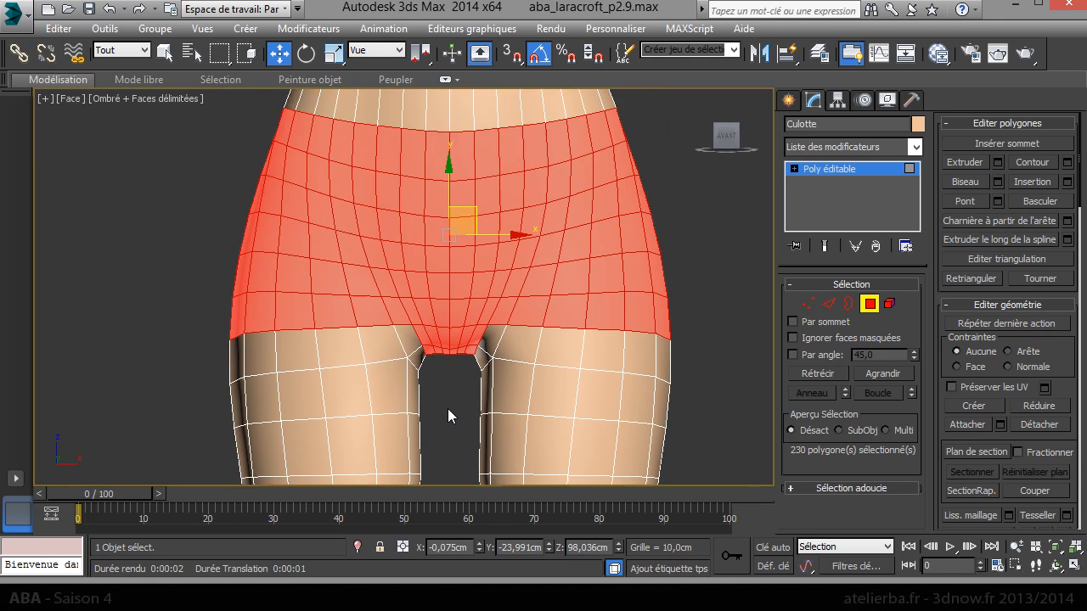
middle_click_drag(453, 405, 497, 358)
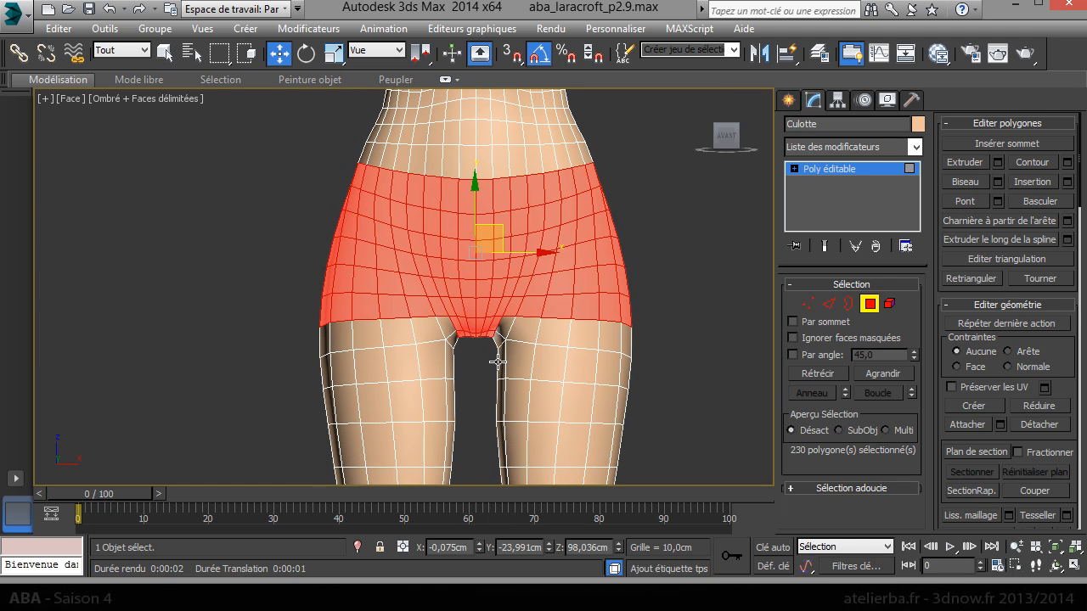
Detach the selected hip polygons as a clone named Objet001
middle_click_drag(509, 297, 510, 502)
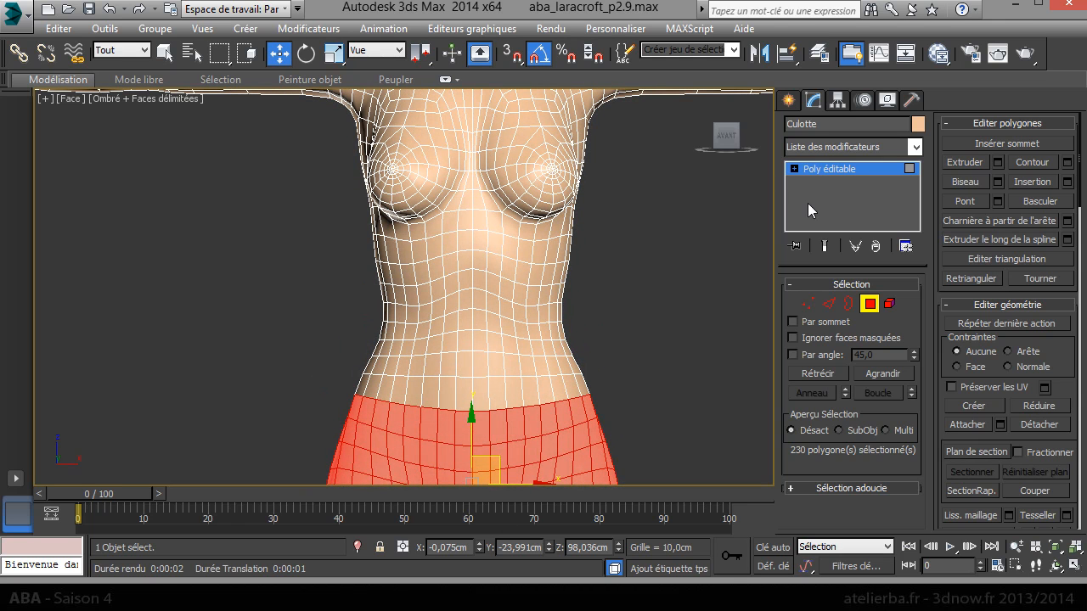
left_click(1048, 427)
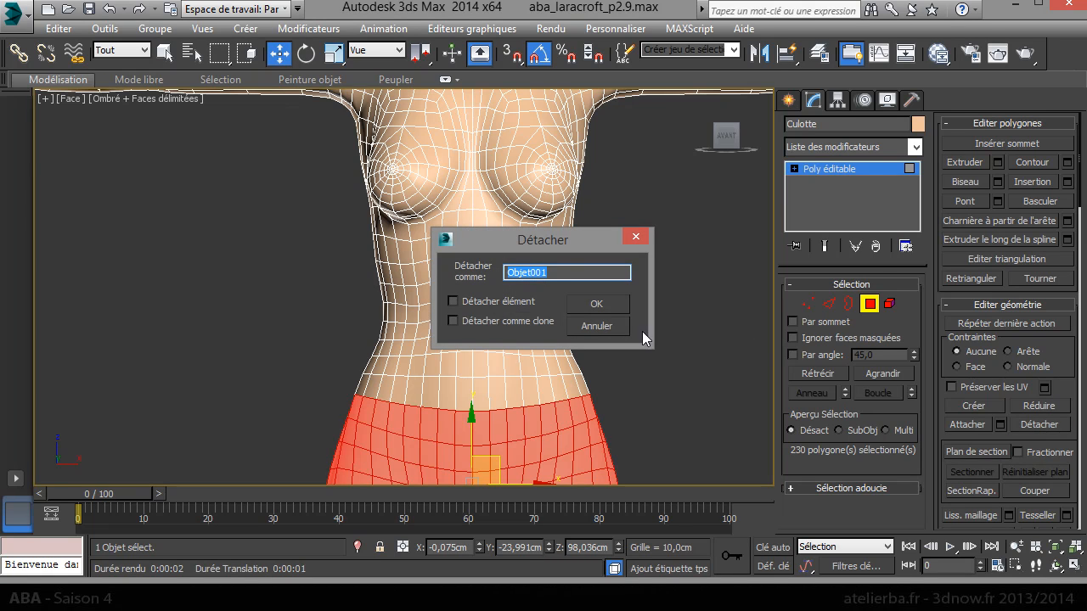
left_click(524, 320)
left_click(586, 306)
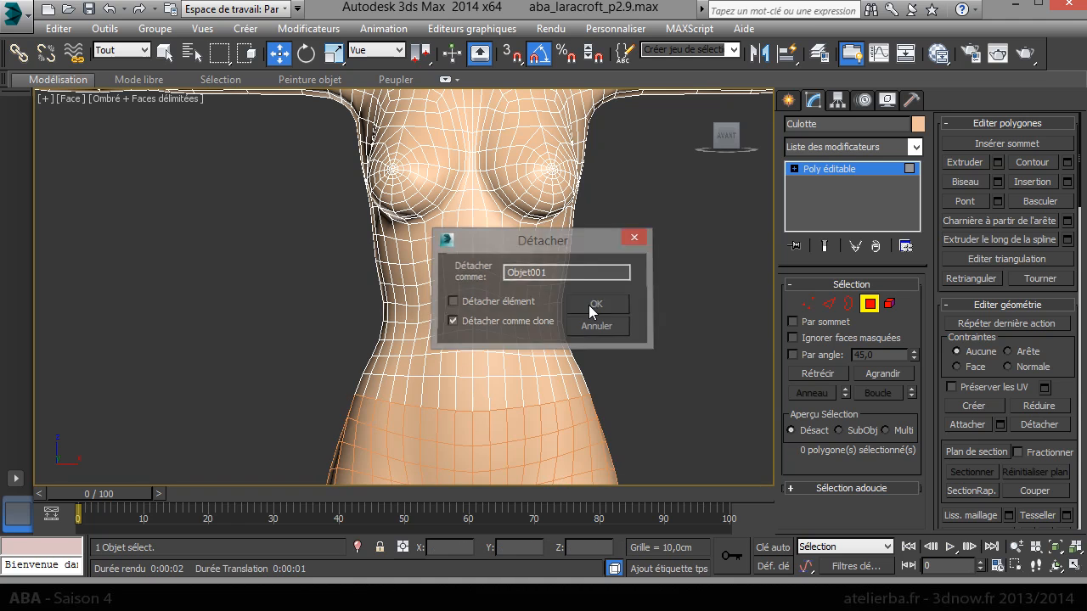
Leave polygon editing on the Culotte body mesh and hide it
left_click(870, 304)
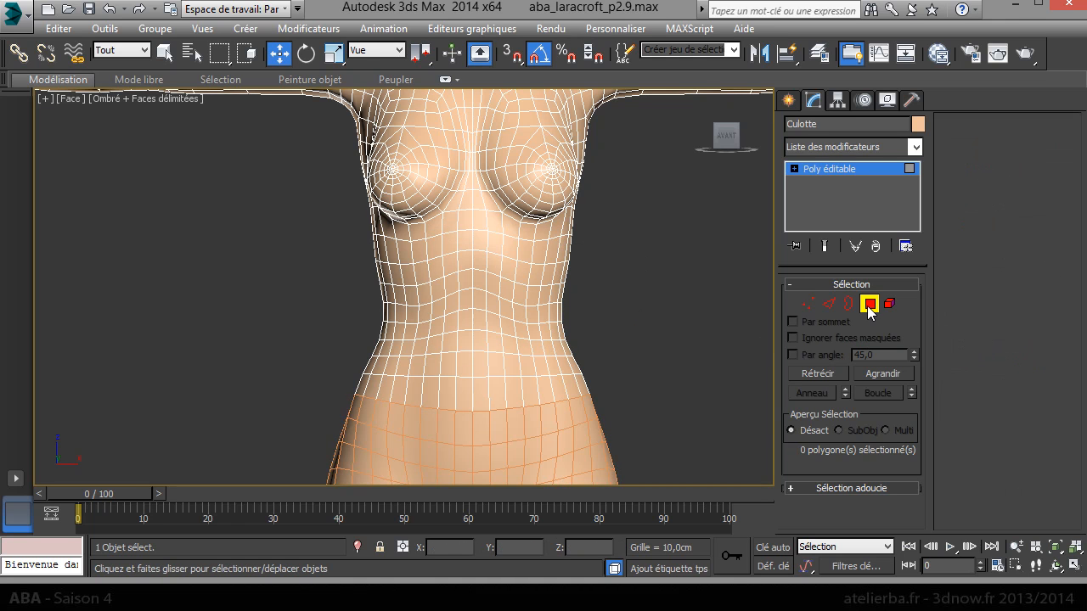
right_click(517, 317)
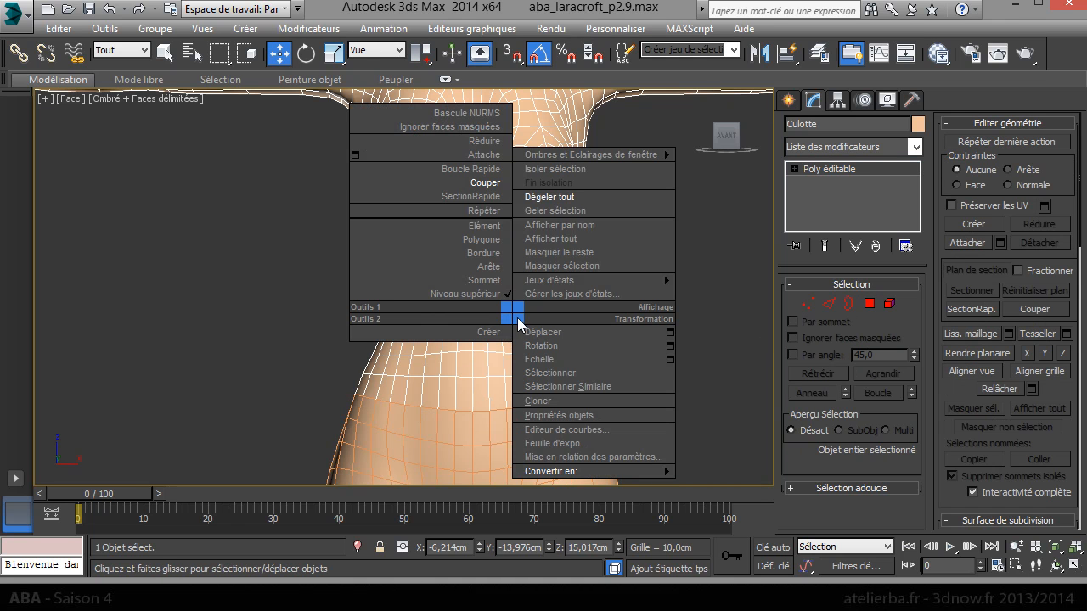
left_click(581, 265)
Select the detached hip piece and delete the stray polygon beside its crotch at polygon level
middle_click_drag(582, 392, 564, 199)
left_click(461, 272)
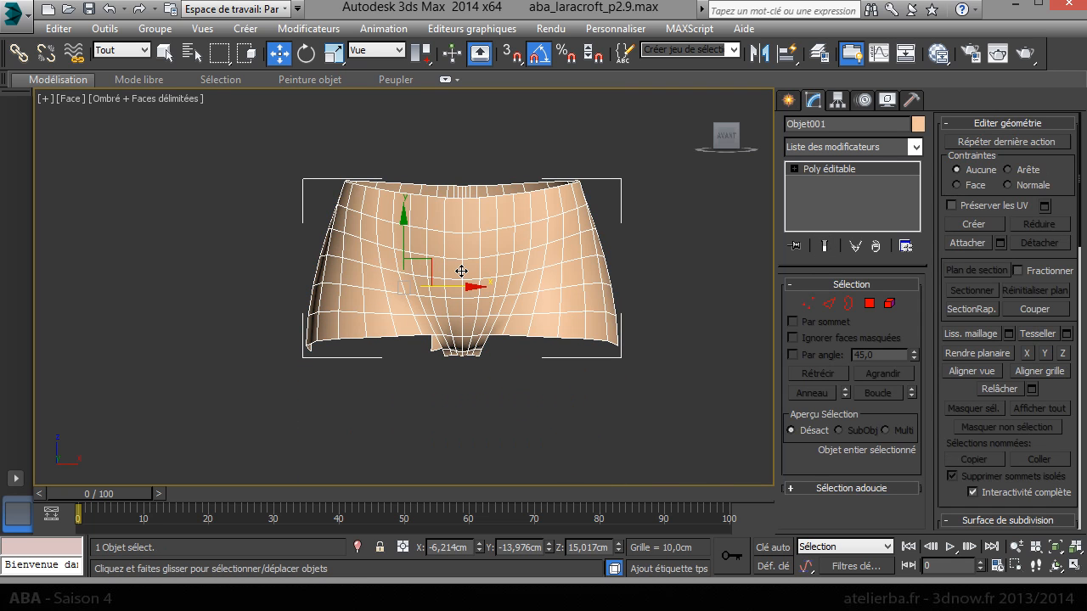
left_click(869, 303)
left_click(416, 353)
scroll(416, 353, "up", 5)
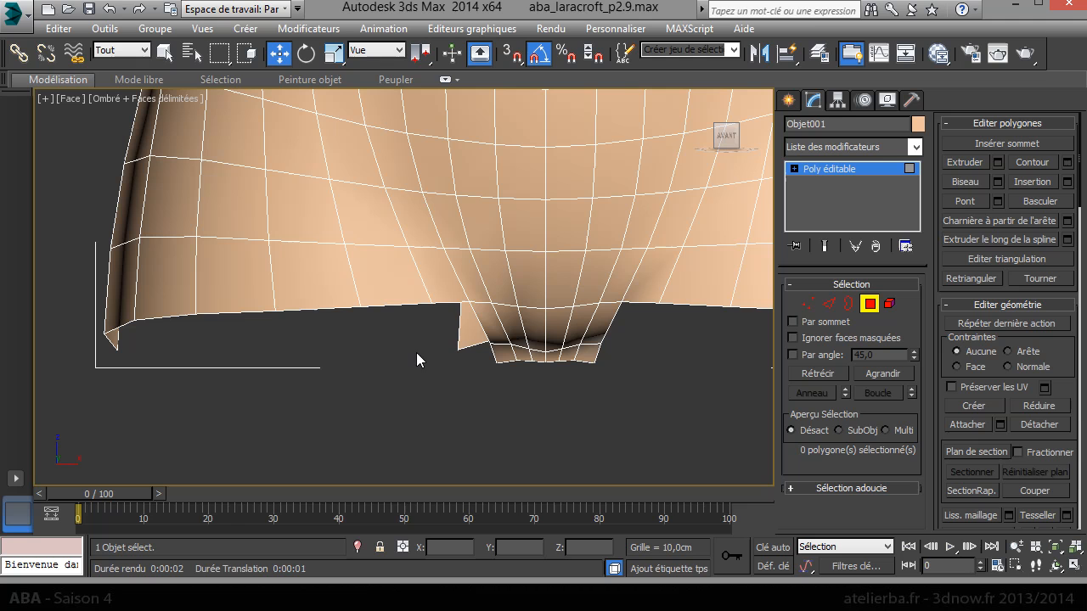
left_click(464, 337)
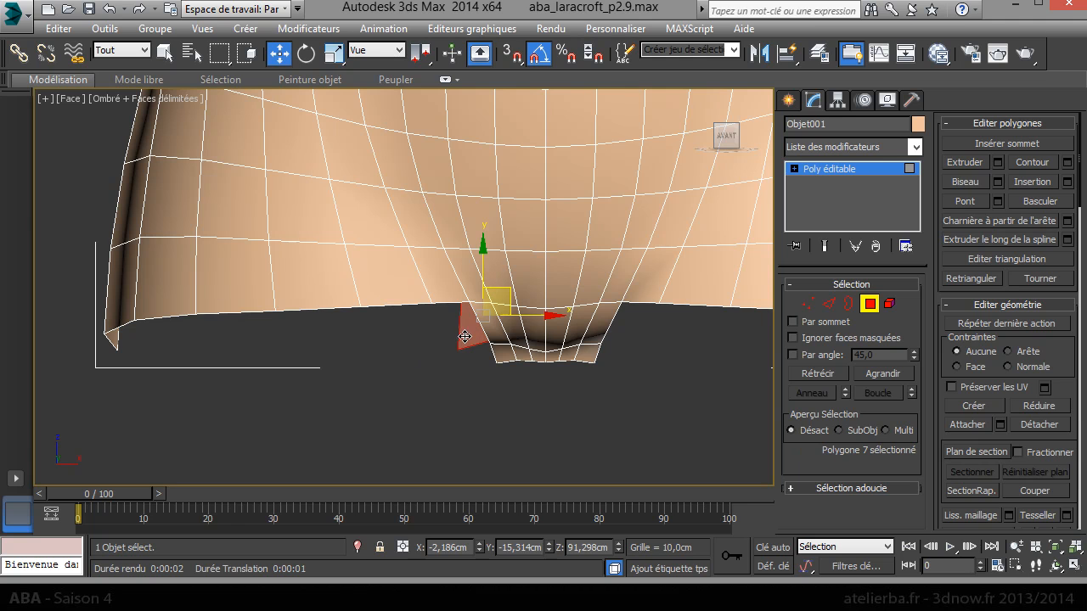
left_click(449, 390)
Select the bottom row of front polygons on both sides of the crotch and try deleting them
scroll(441, 439, "down", 3)
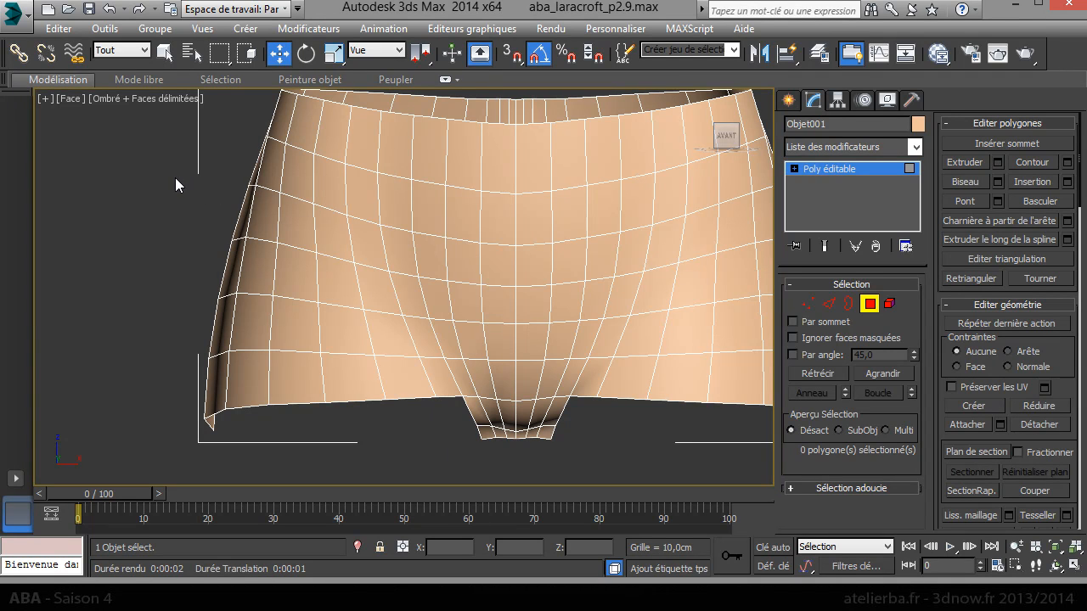
key("z")
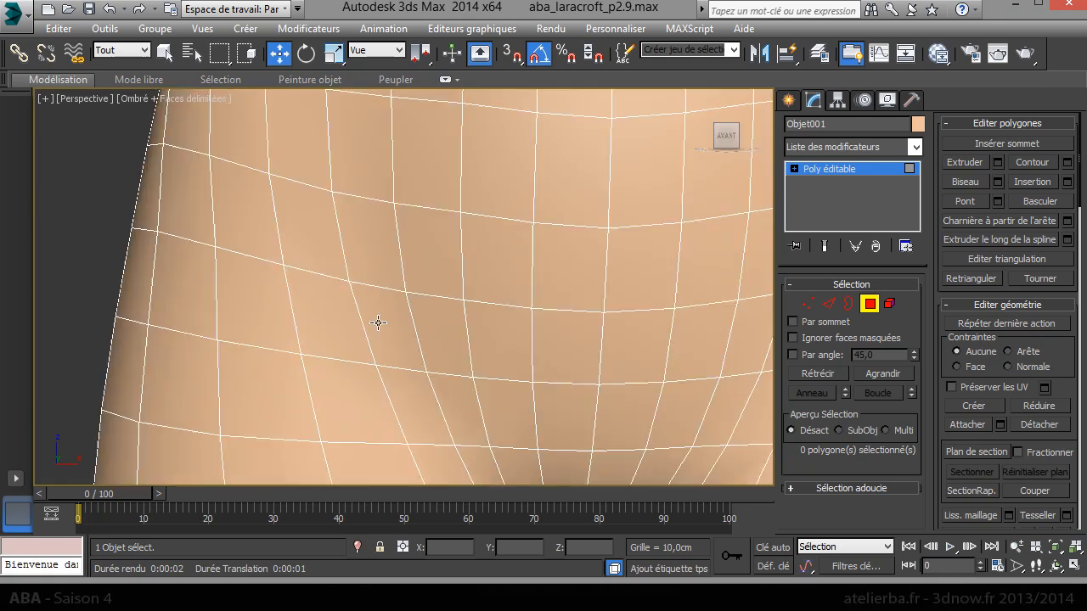
middle_click_drag(439, 358, 949, 332, "alt")
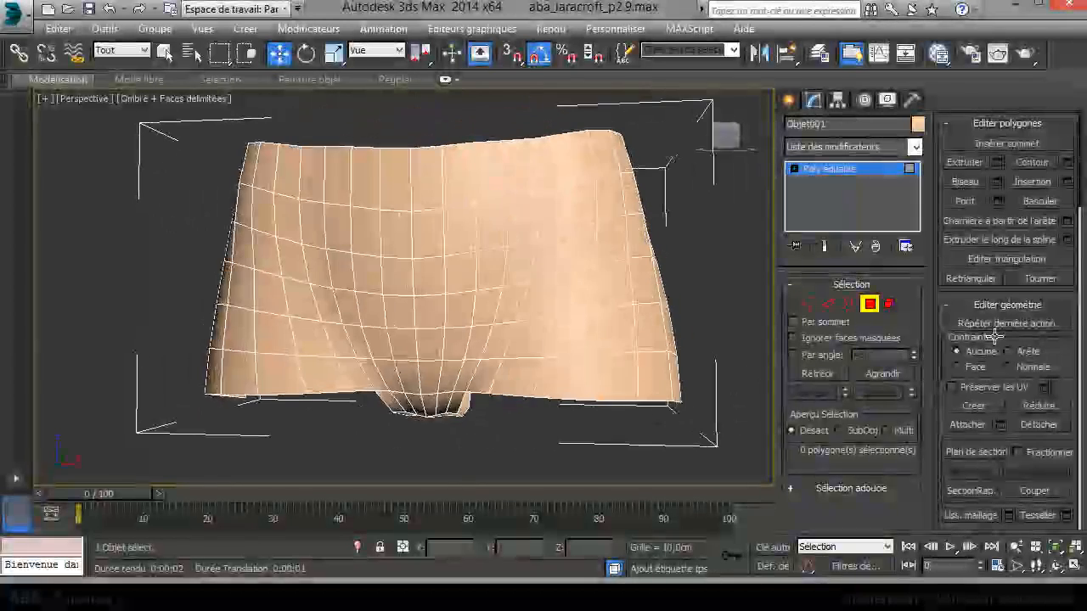
left_click(486, 374)
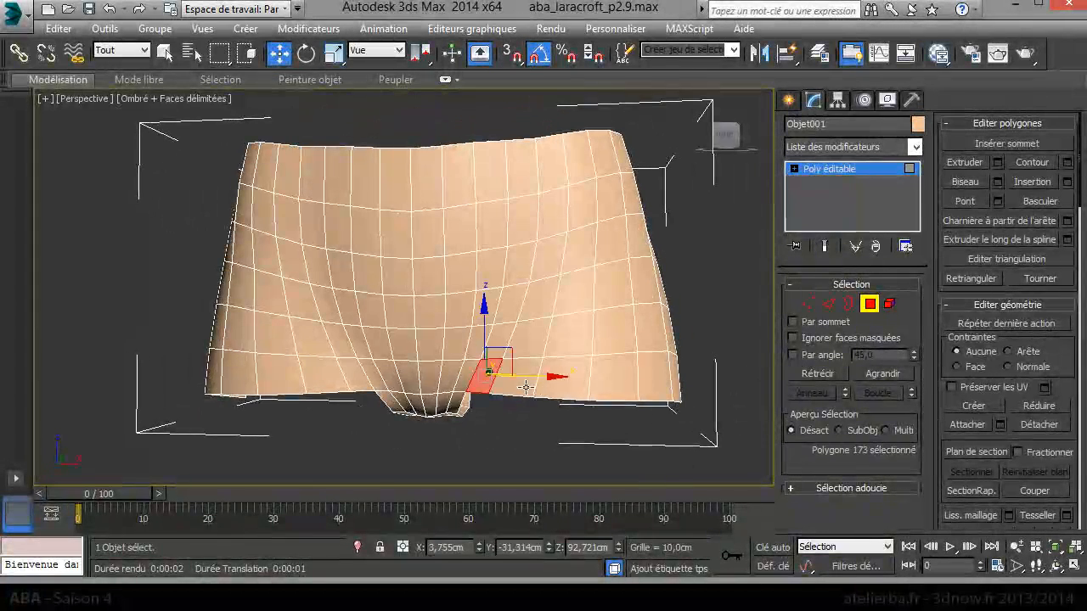
left_click(572, 379, "ctrl")
left_click(613, 377, "ctrl")
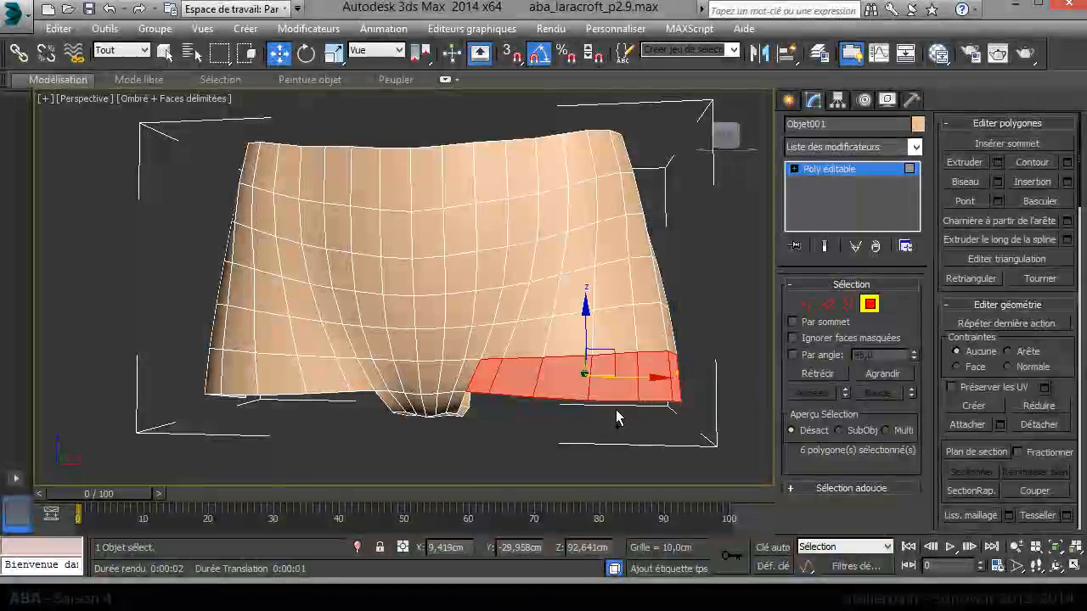
left_click_drag(159, 367, 353, 428)
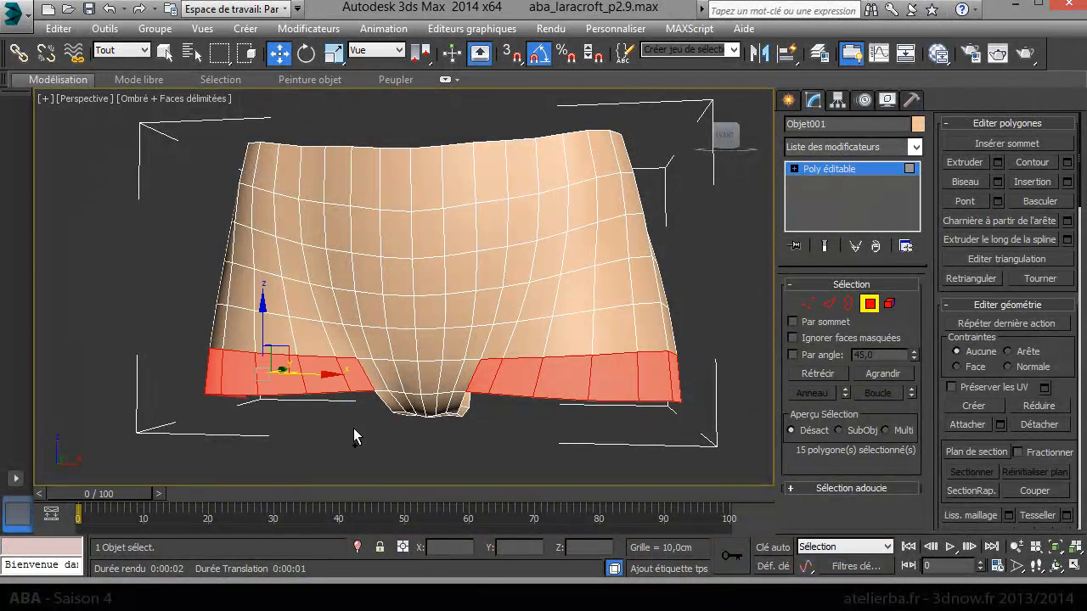
key("Delete")
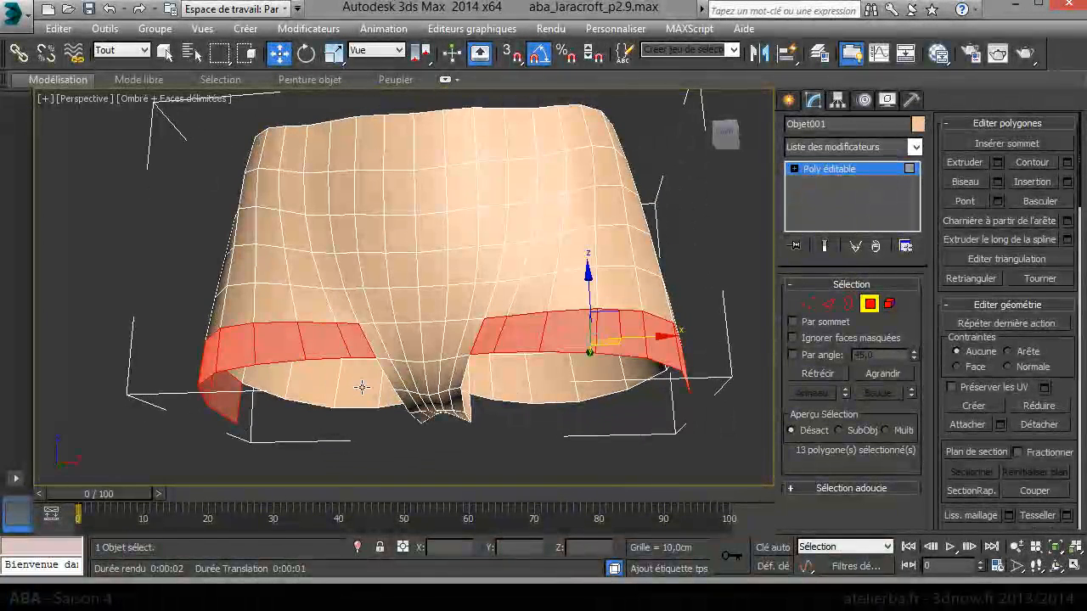
key("Delete")
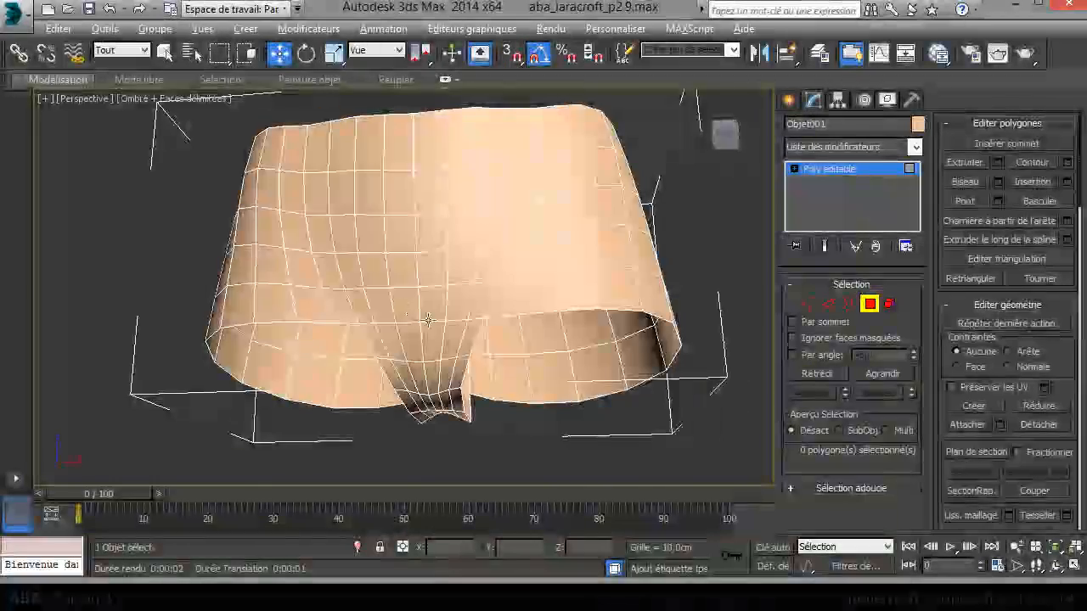
middle_click_drag(509, 340, 758, 329, "alt")
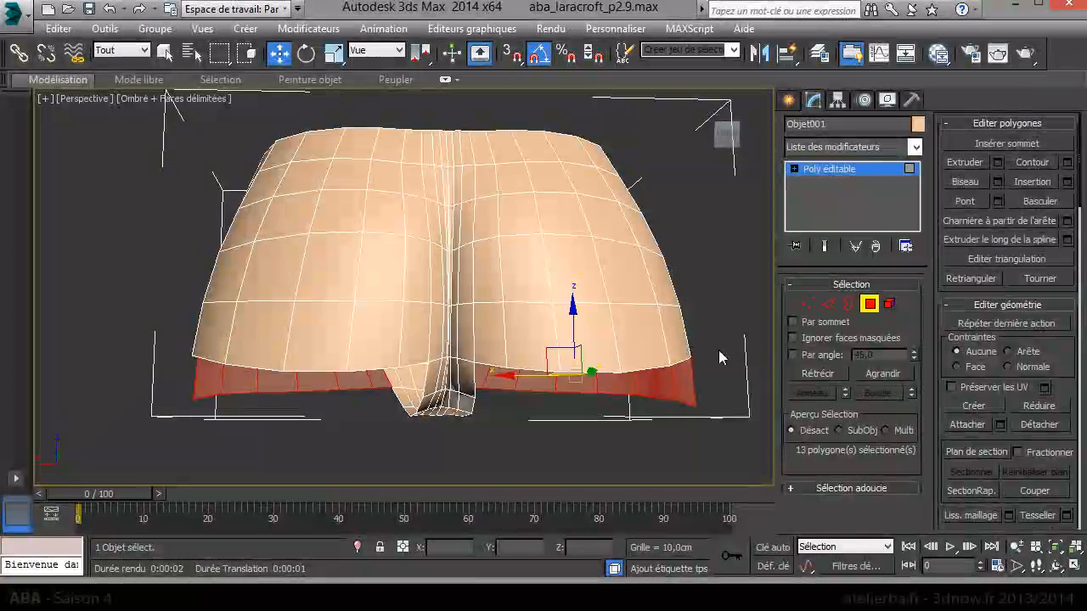
Clear the polygon selection, switch to edge level and select a vertical edge near the waistband at the back
middle_click_drag(719, 357, 348, 364, "alt")
left_click(508, 368)
scroll(343, 371, "up", 4)
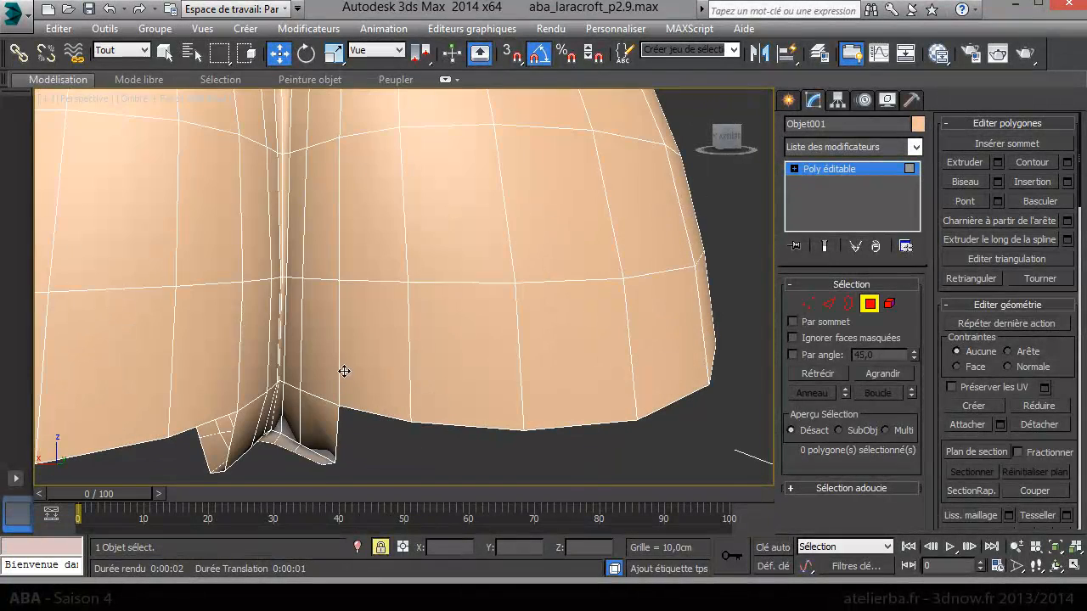
middle_click_drag(291, 231, 390, 370, "alt")
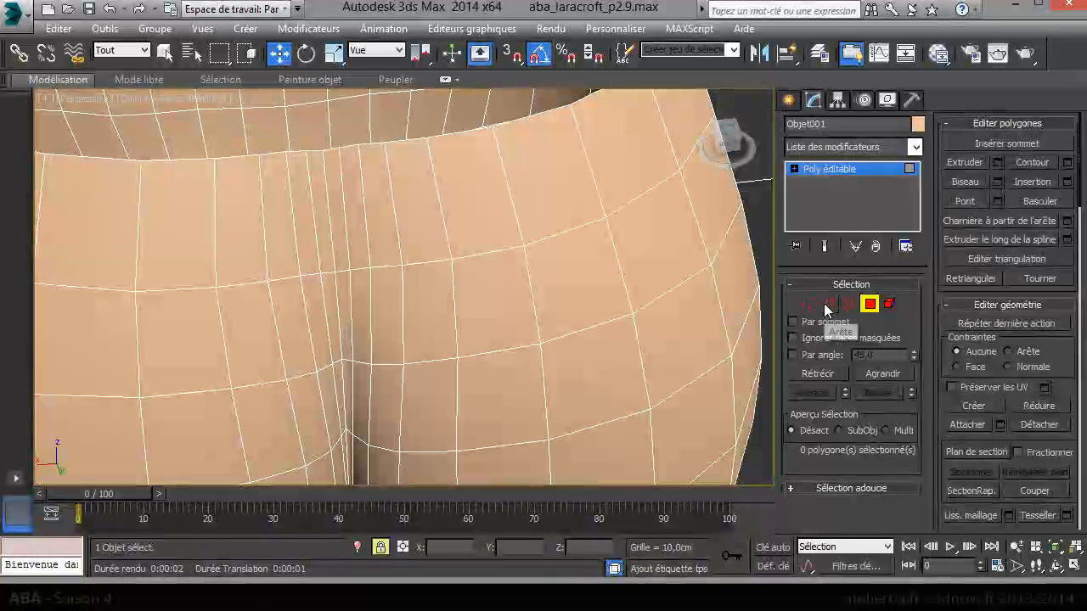
key("2")
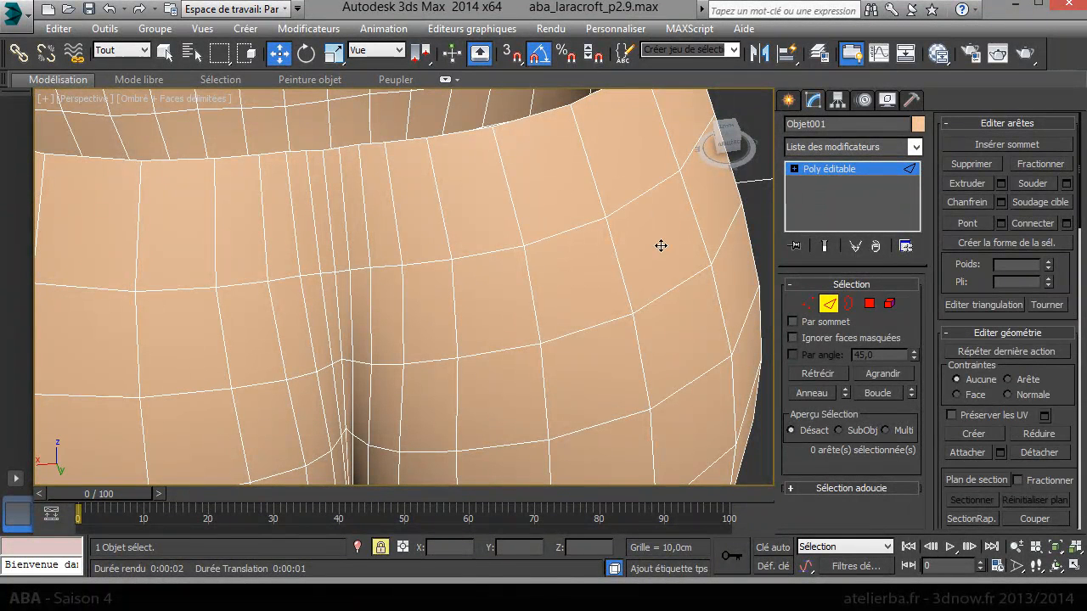
key("space")
left_click(294, 201)
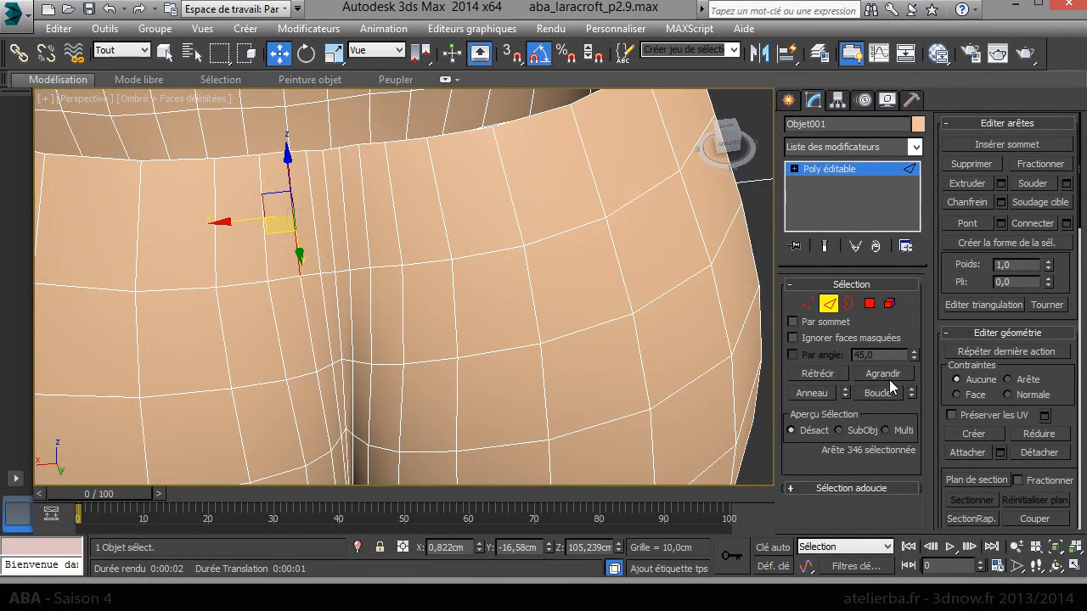
Check the vertical edge loops on both sides of the rear crease by selecting each one, and clear the selection
middle_click_drag(528, 438, 508, 220, "alt")
scroll(513, 204, "down", 5)
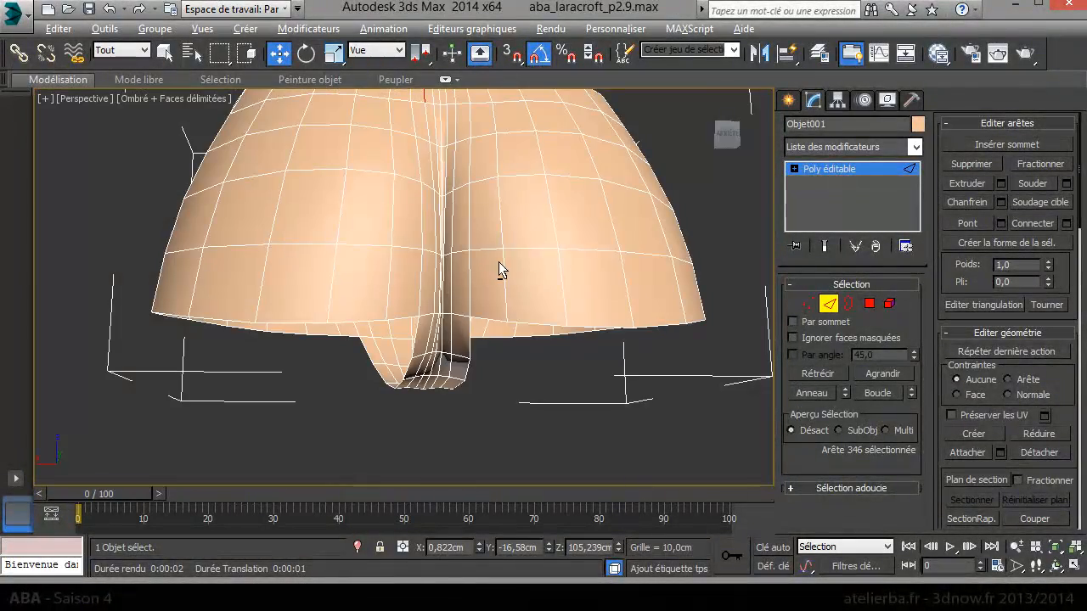
scroll(481, 221, "up", 2)
scroll(454, 347, "up", 4)
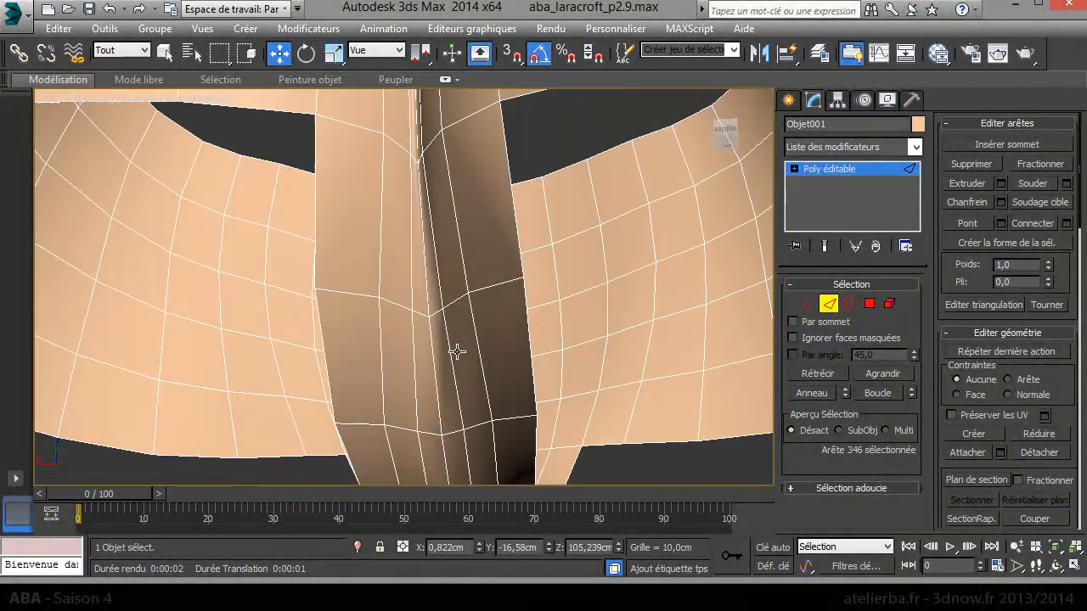
left_click(413, 375)
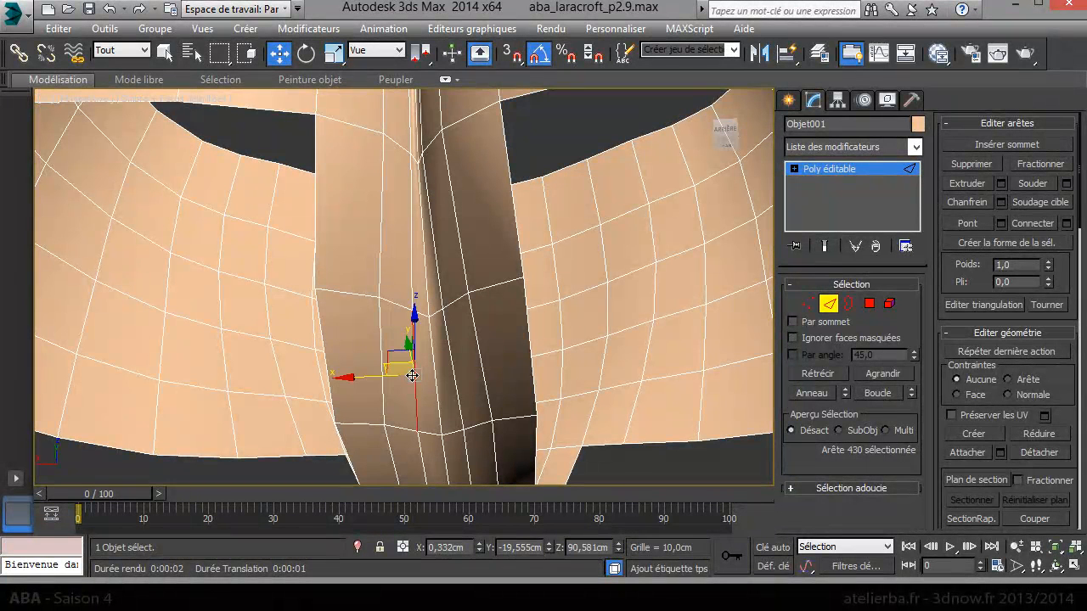
left_click(889, 394)
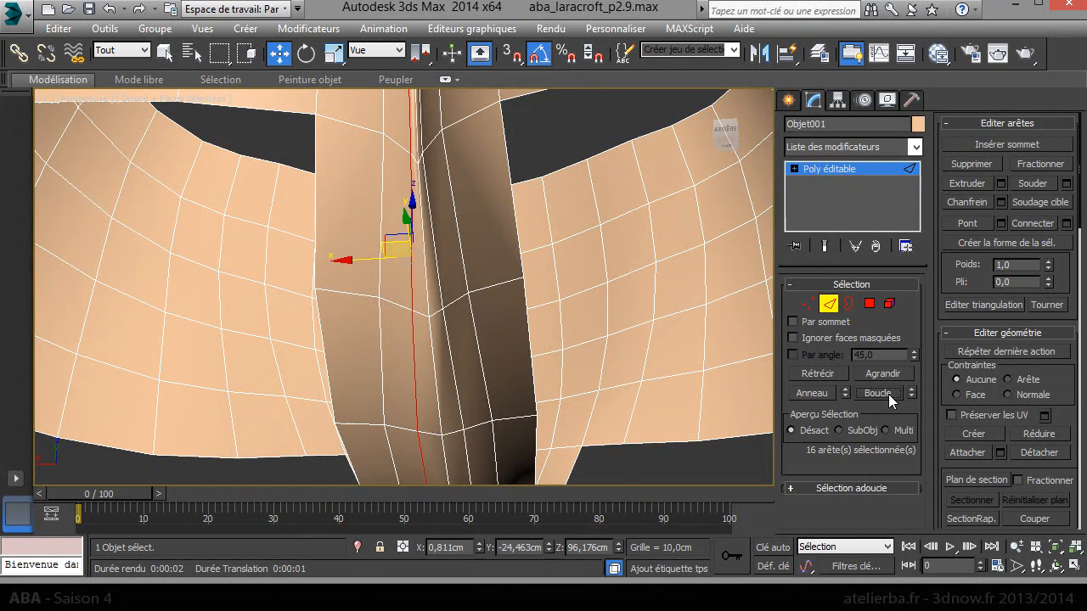
left_click(719, 392)
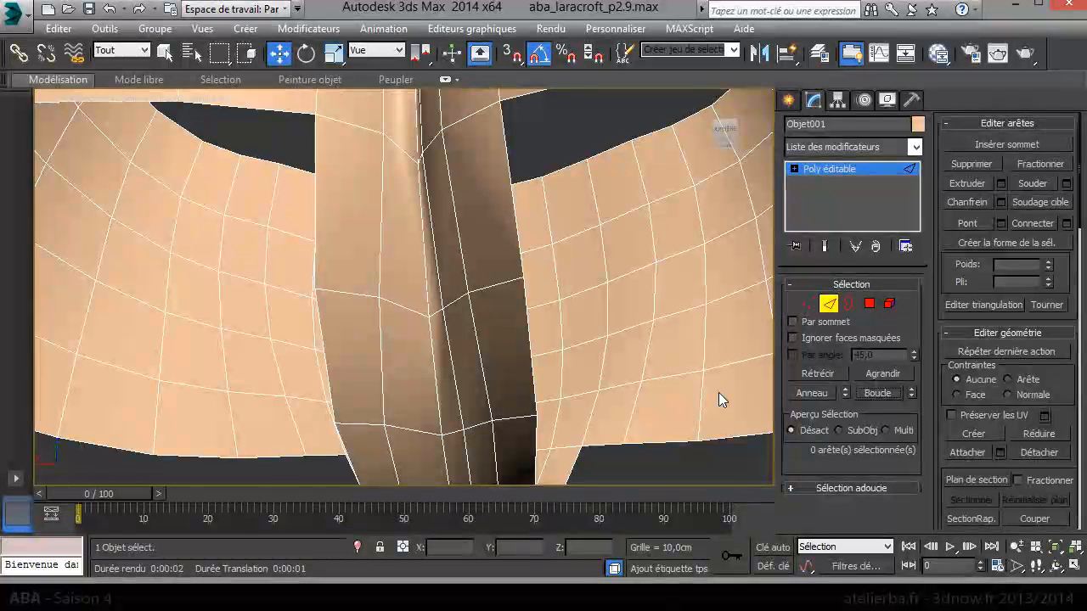
left_click(455, 369)
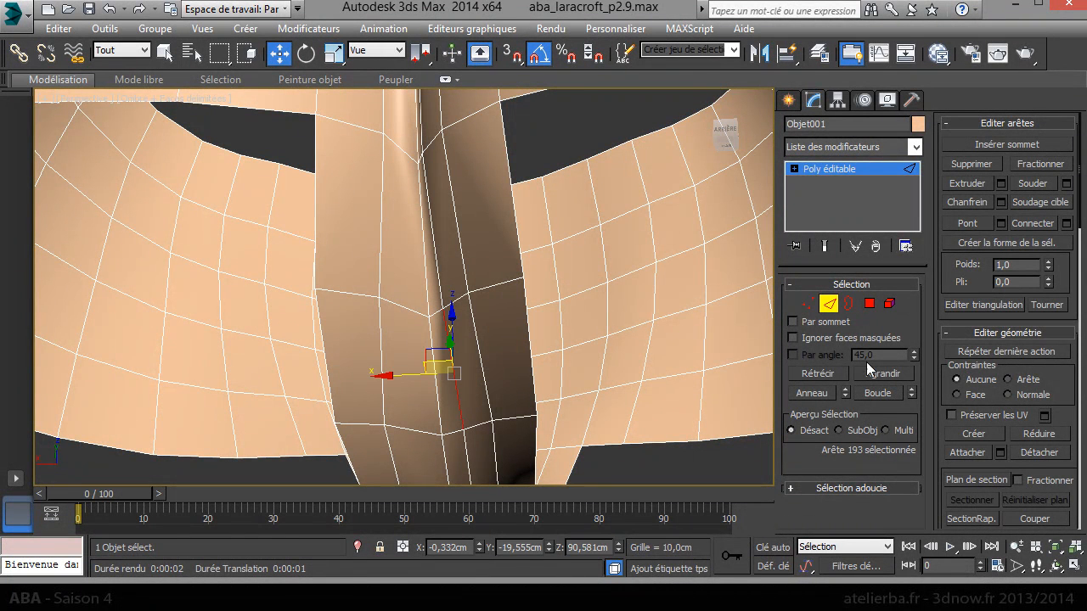
left_click(879, 393)
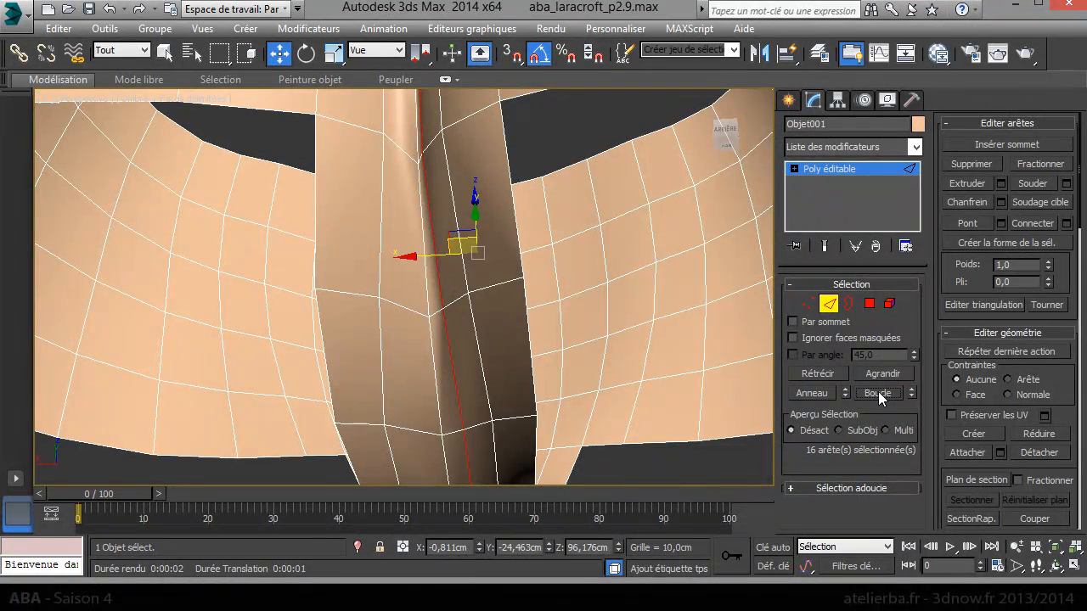
key("ctrl+d")
scroll(514, 252, "down", 5)
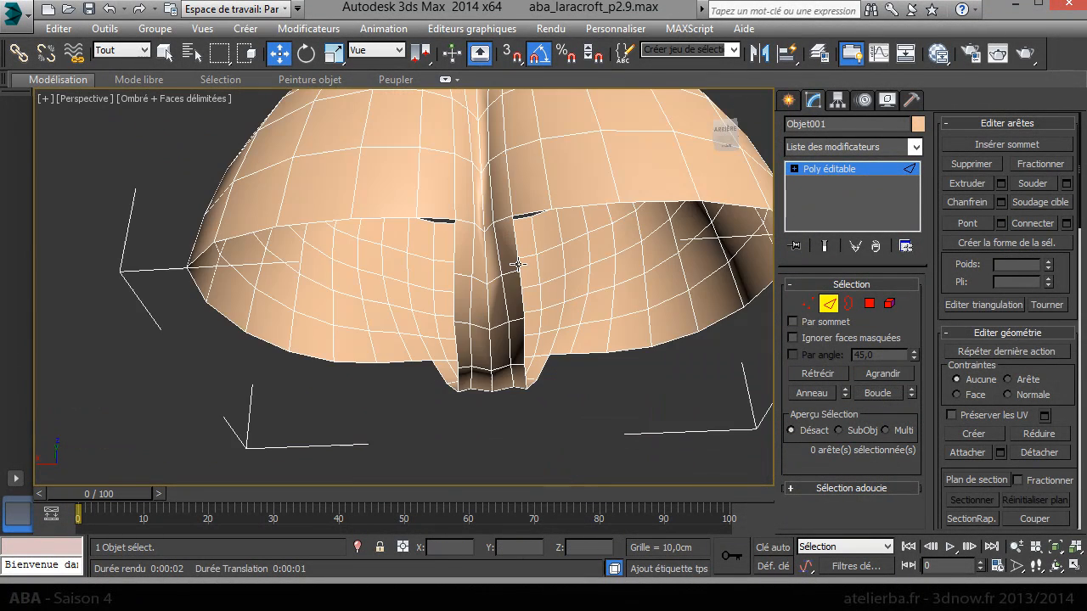
In the front view at polygon level, delete all polygons of the hip piece's positive-X half
middle_click_drag(512, 250, 817, 314, "alt")
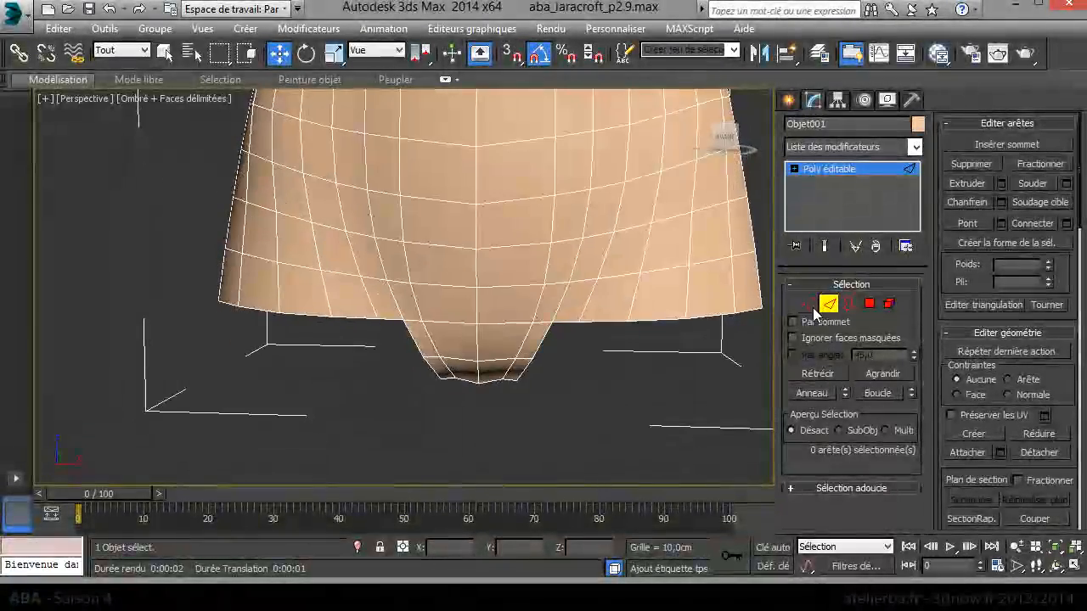
middle_click_drag(522, 277, 477, 304, "alt")
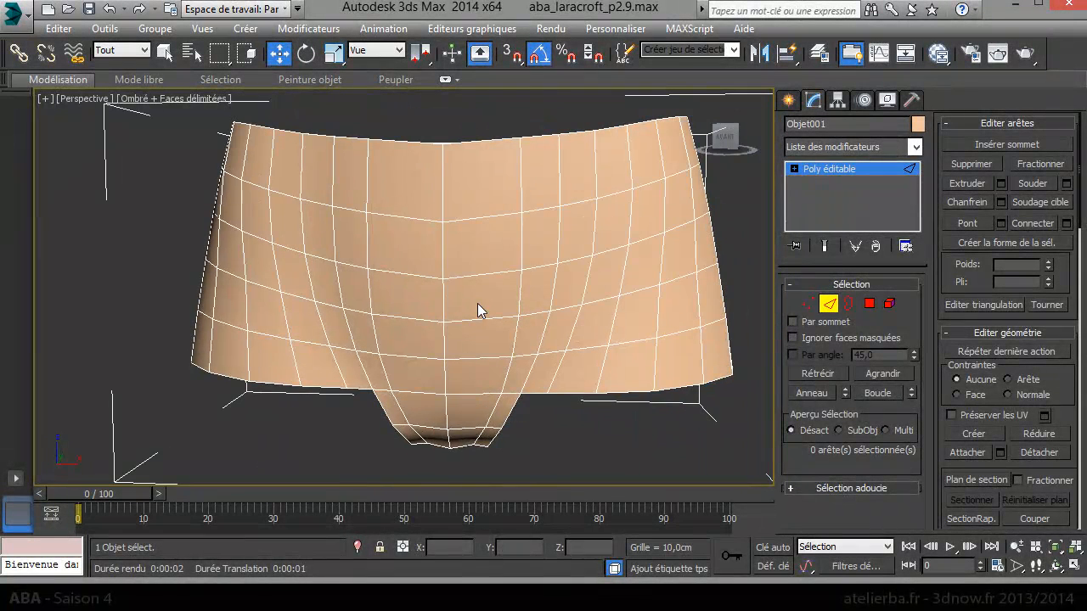
key("f")
middle_click_drag(527, 270, 405, 287)
key("4")
middle_click_drag(597, 349, 544, 342)
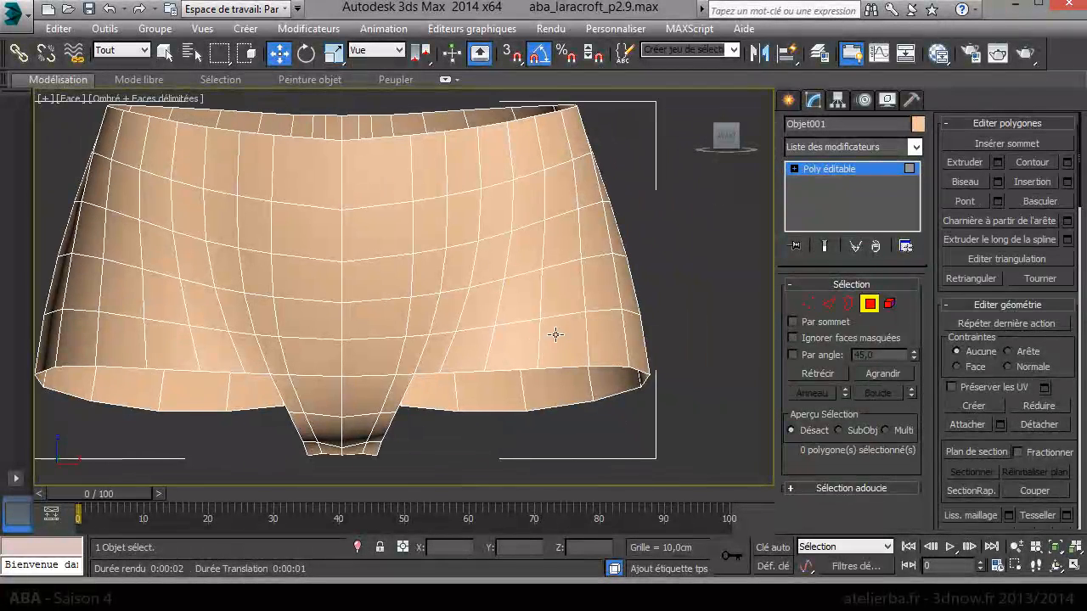
key("z")
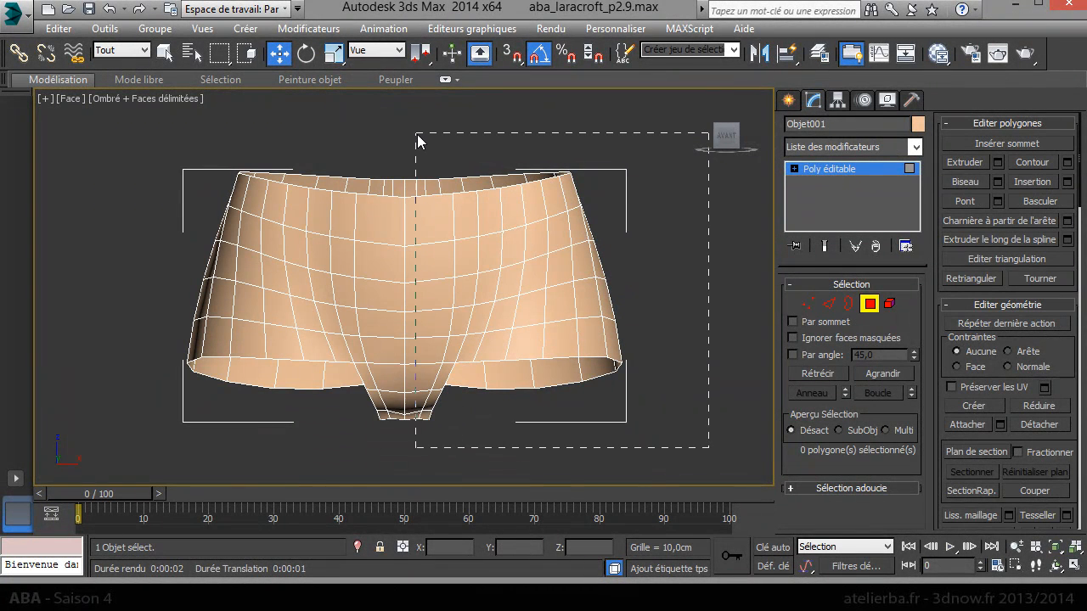
left_click_drag(411, 134, 410, 134)
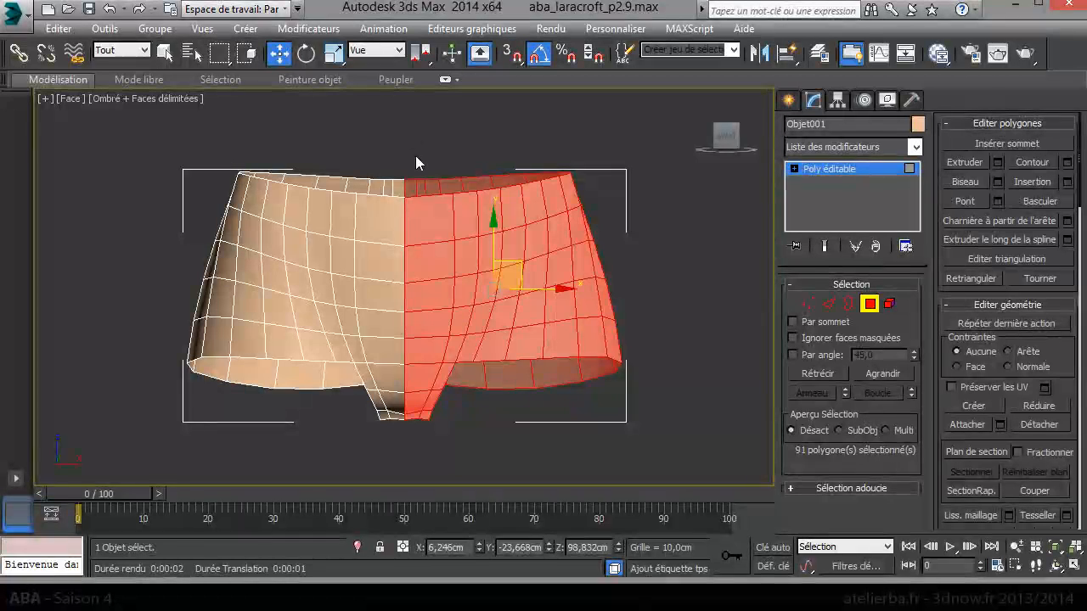
key("Delete")
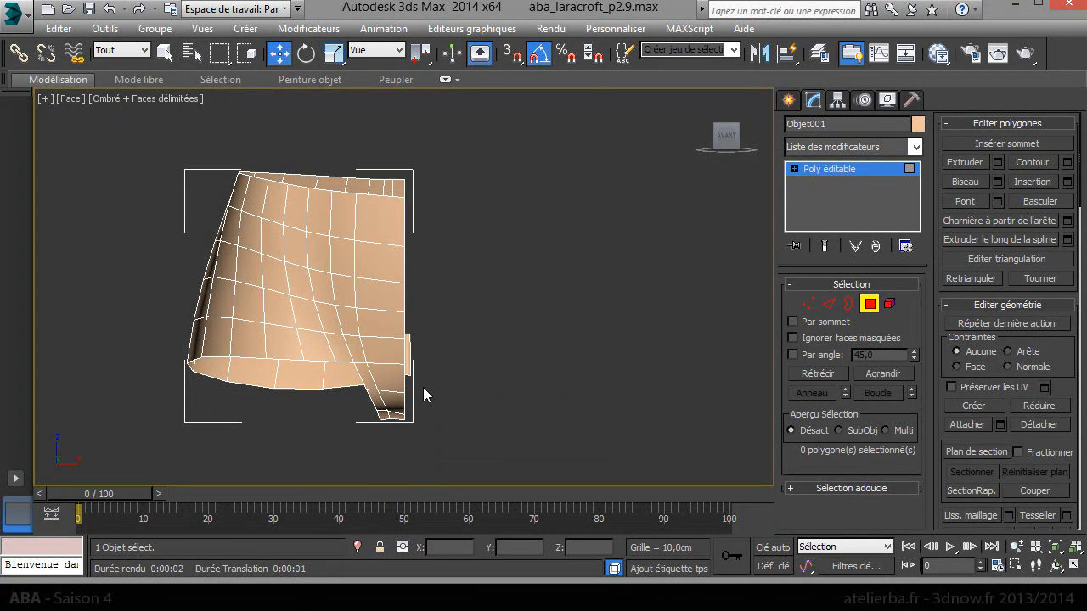
Delete the leftover polygon sticking out past the centre line of the remaining half
scroll(433, 386, "up", 5)
left_click_drag(407, 213, 407, 214)
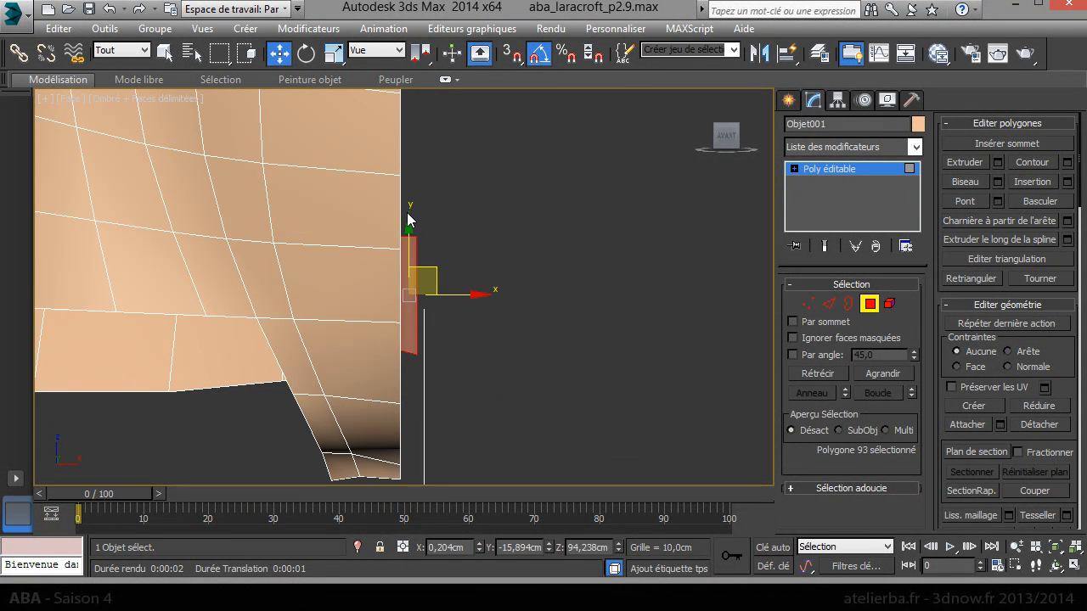
key("Delete")
scroll(407, 217, "down", 5)
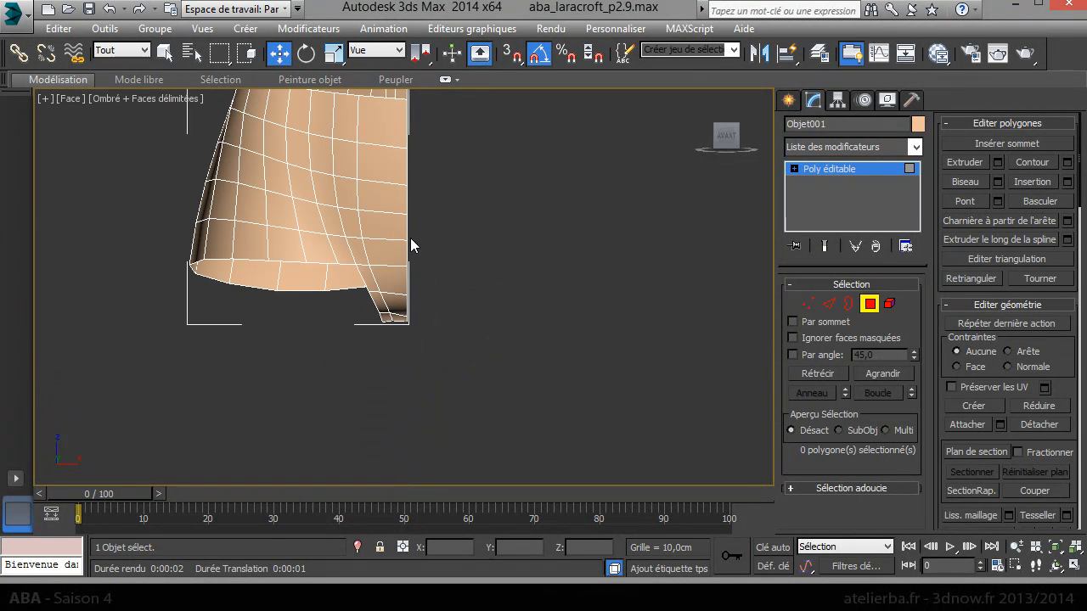
Cut a diagonal line of edges across the front of the half, running from the groin up toward the outer hip
middle_click_drag(491, 232, 506, 234)
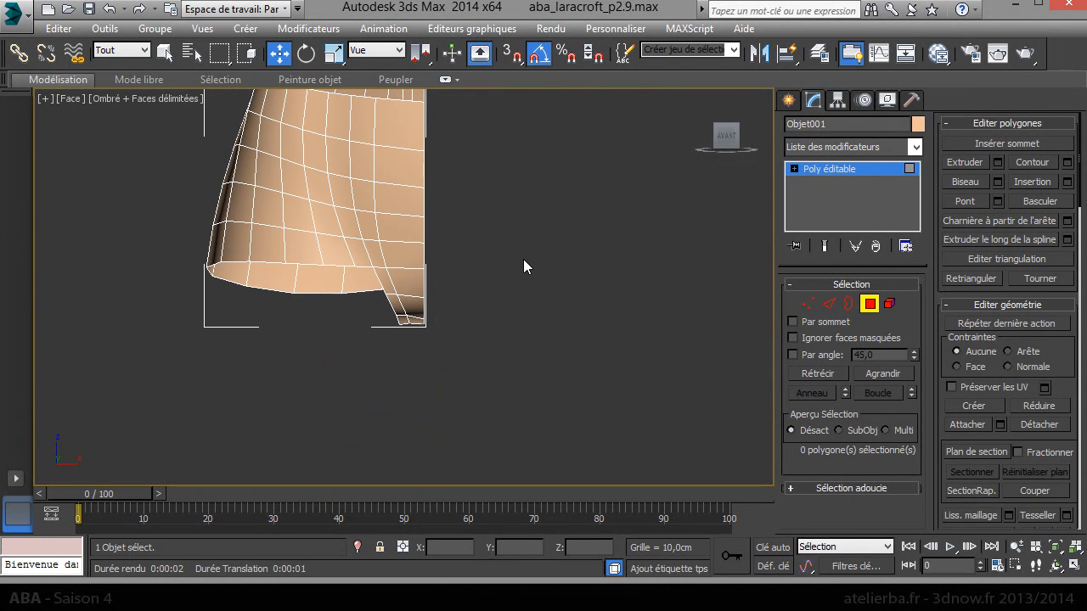
scroll(390, 234, "up", 5)
middle_click_drag(347, 238, 512, 354)
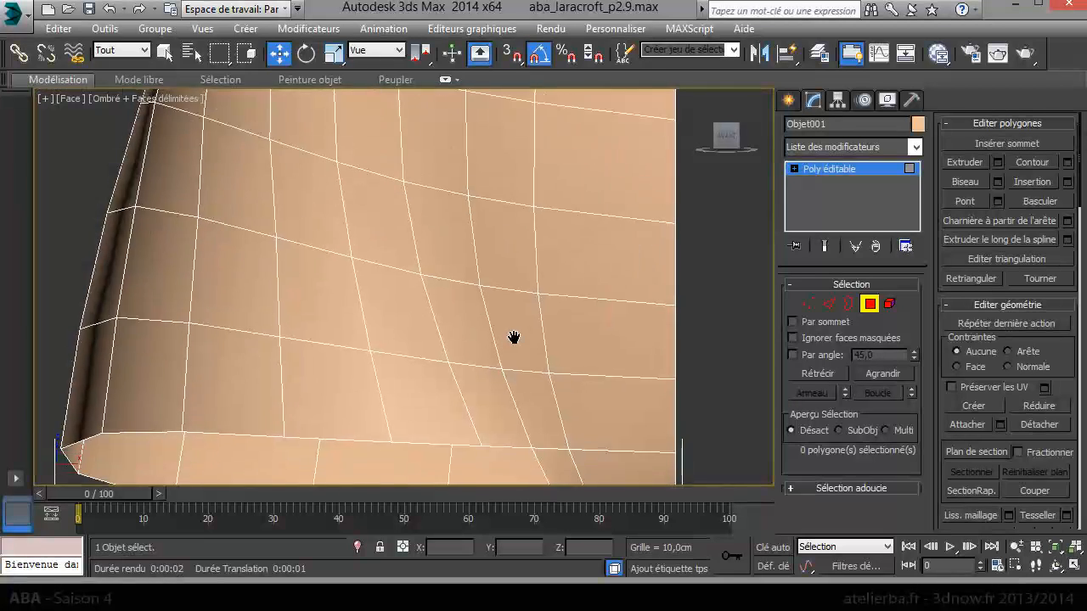
scroll(512, 348, "down", 5)
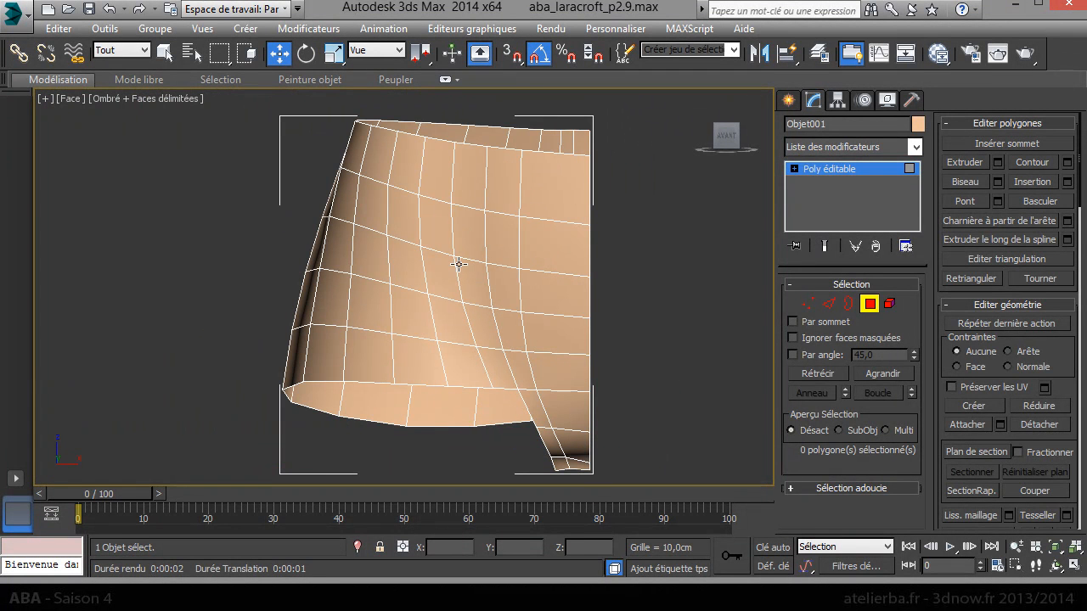
right_click(365, 281)
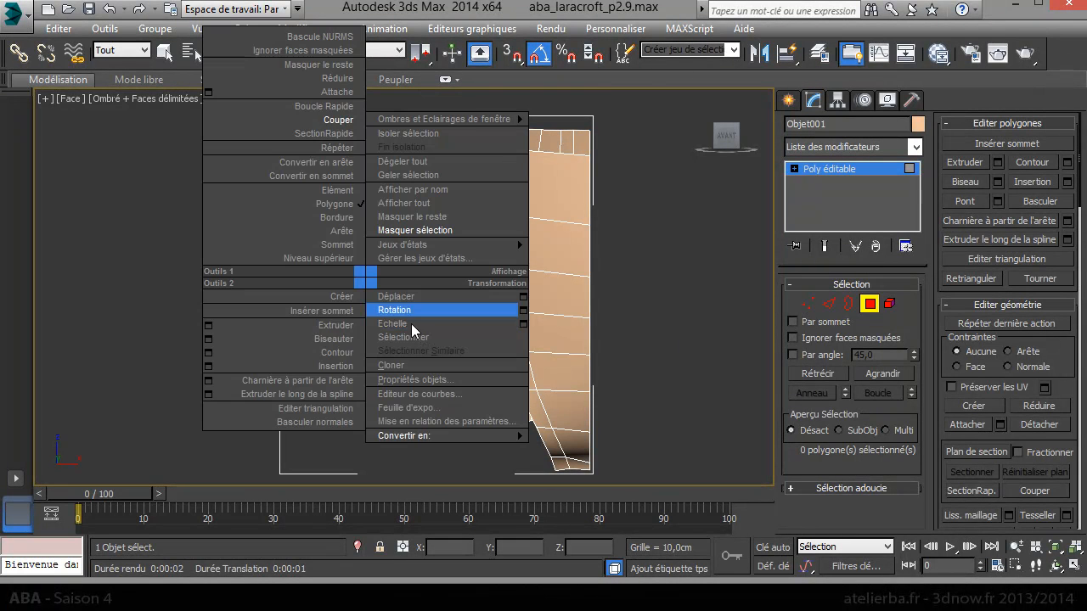
left_click(339, 106)
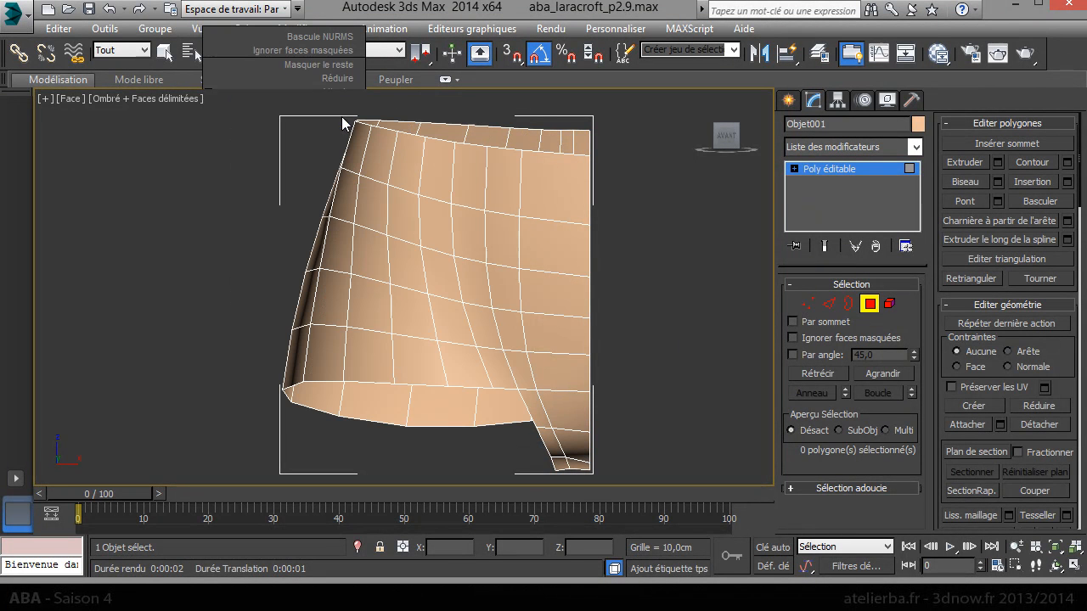
left_click(492, 309)
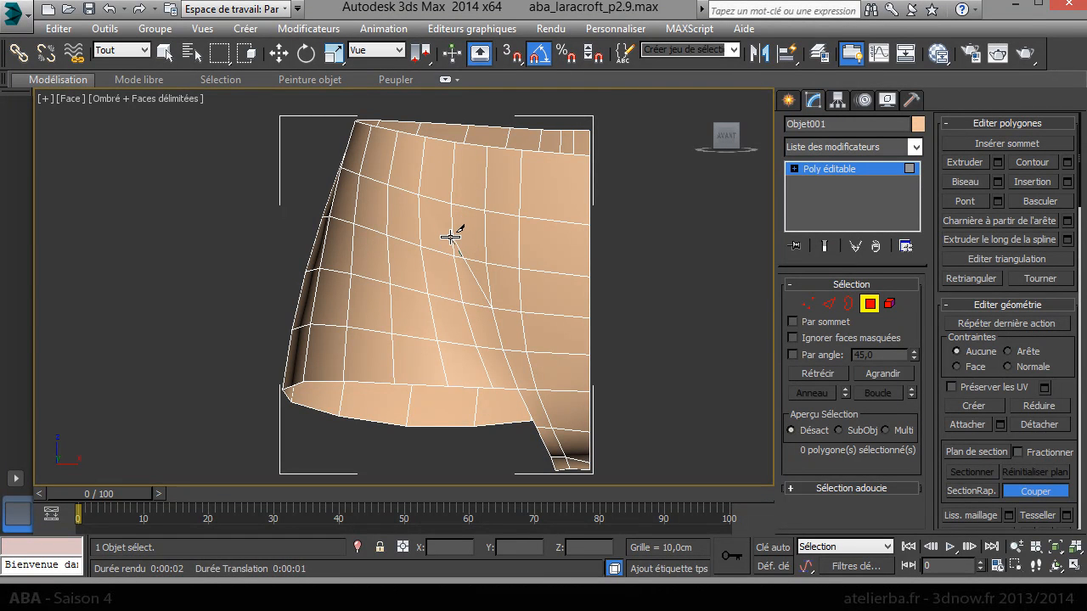
left_click(450, 239)
left_click(414, 204)
right_click(444, 248)
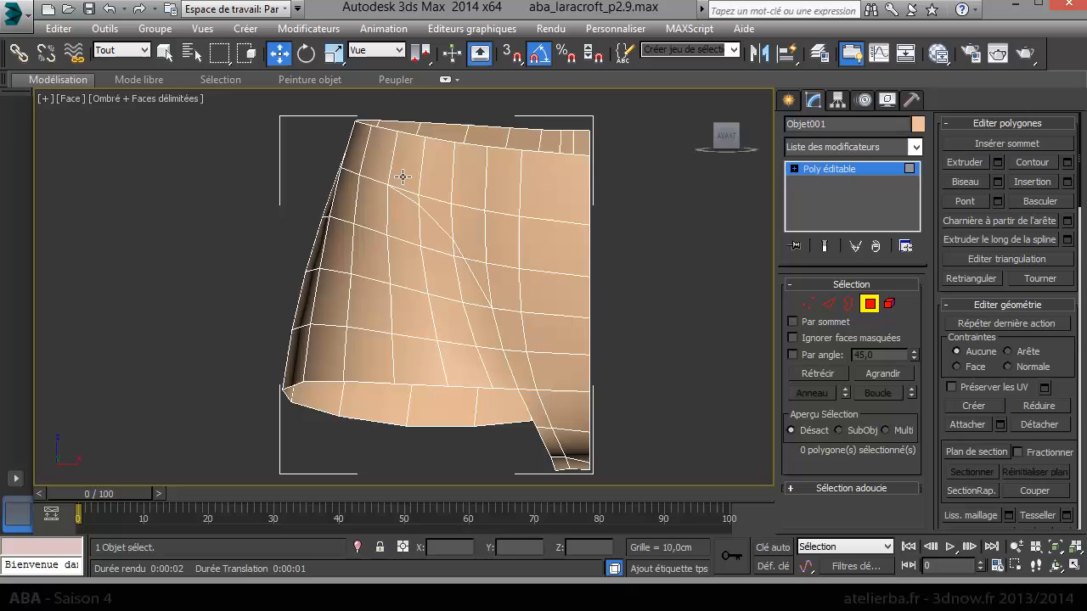
right_click(476, 338)
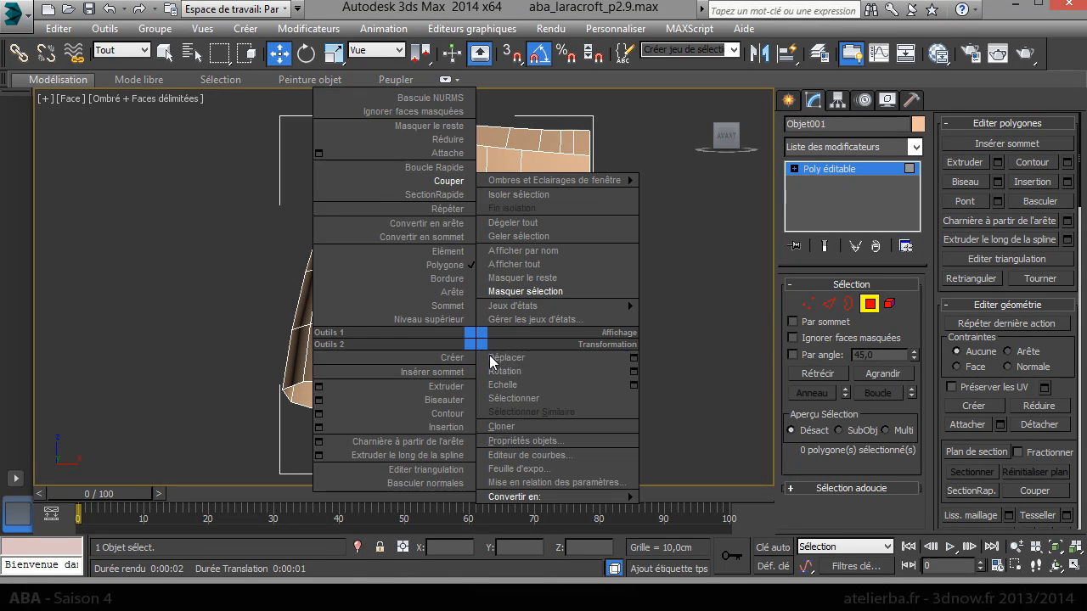
left_click(58, 314)
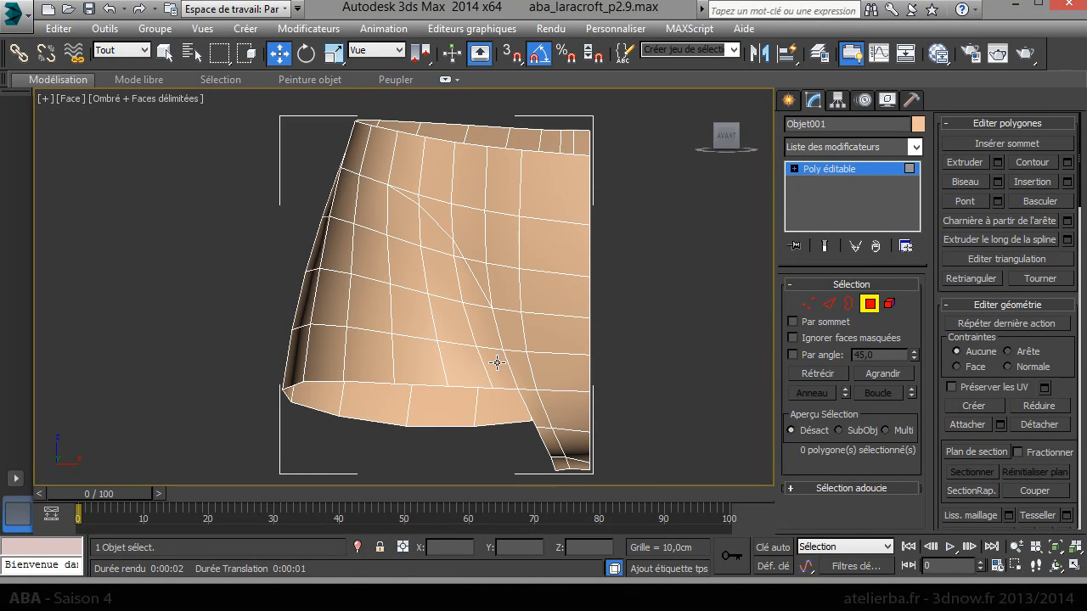
Select the front and outer-side polygons below the diagonal cut and delete them to open the leg hole
left_click(497, 363)
left_click(482, 325, "ctrl")
left_click(472, 291, "ctrl")
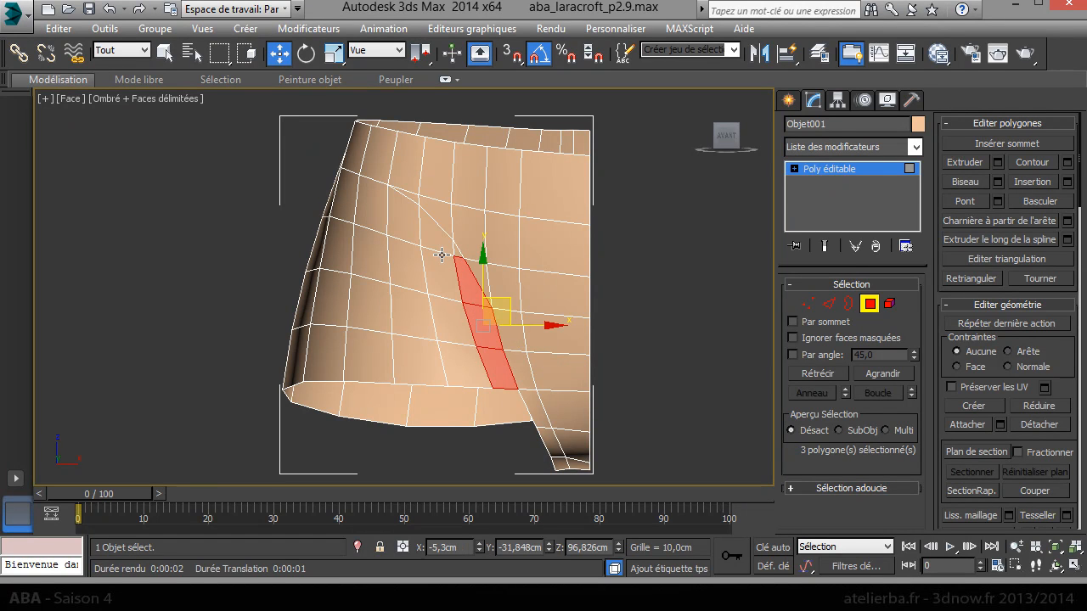
left_click(442, 250, "ctrl")
left_click(438, 290, "ctrl")
left_click(456, 330, "ctrl")
left_click(465, 365, "ctrl")
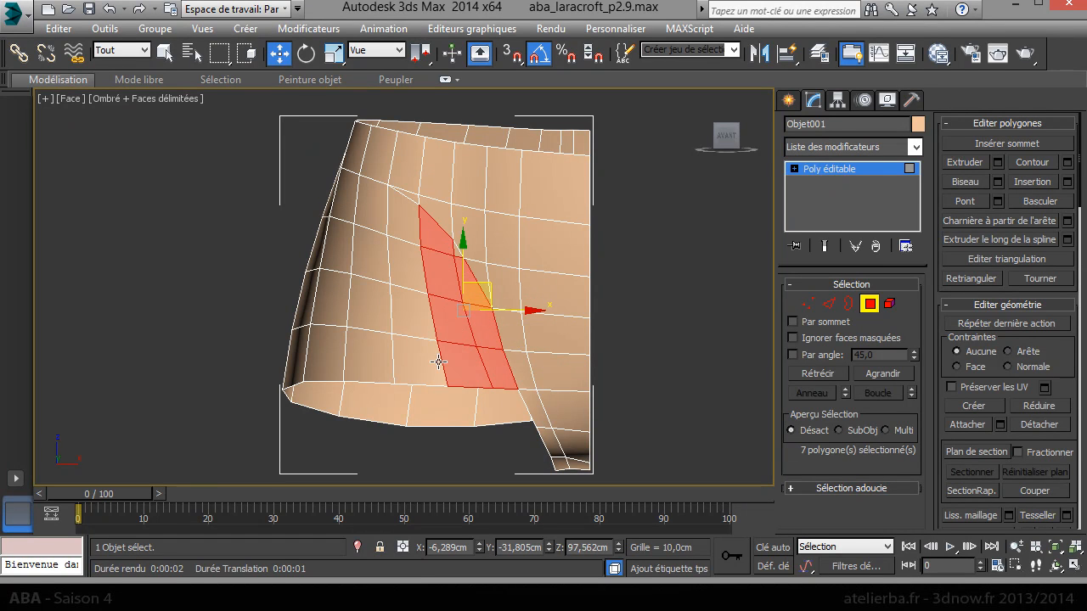
left_click(425, 363, "ctrl")
scroll(450, 239, "up", 3)
left_click(447, 276, "ctrl")
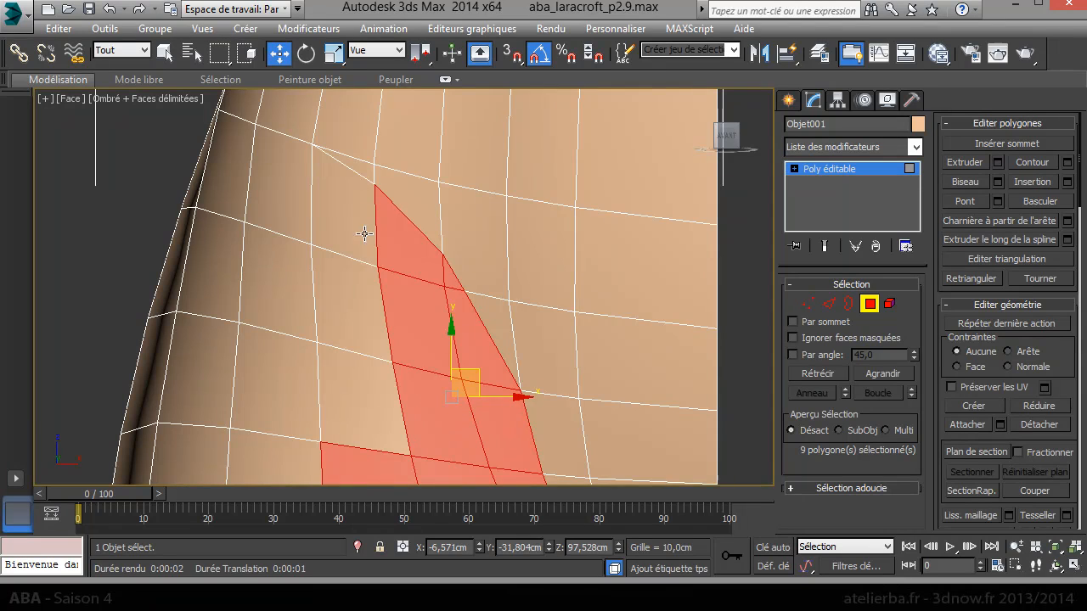
left_click(327, 204, "ctrl")
left_click(256, 184, "ctrl")
left_click(224, 185, "ctrl")
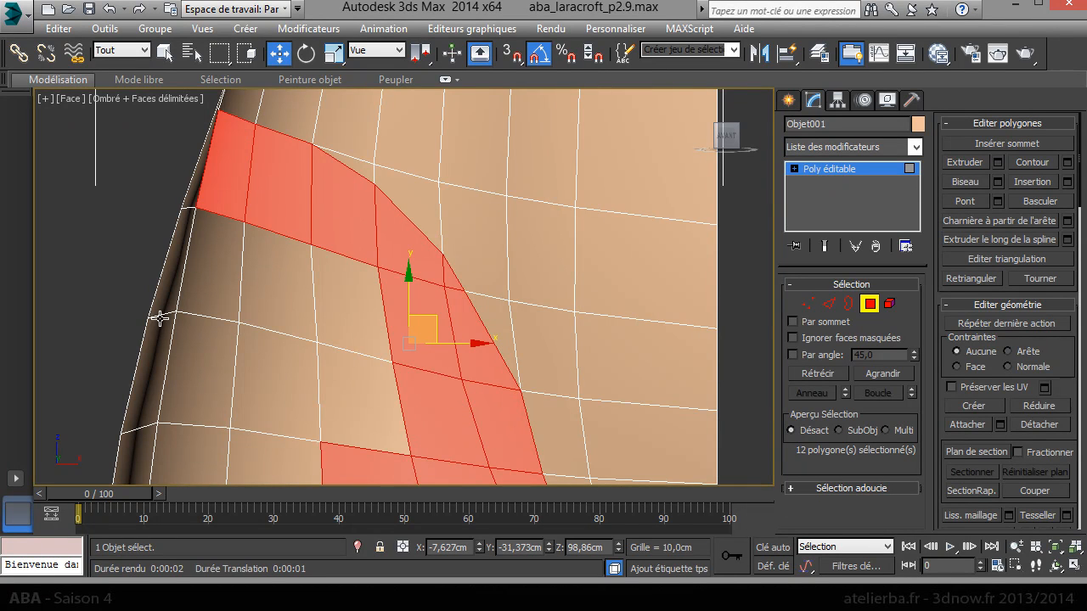
scroll(138, 322, "down", 5)
left_click_drag(220, 417, 214, 417, "ctrl")
key("Delete")
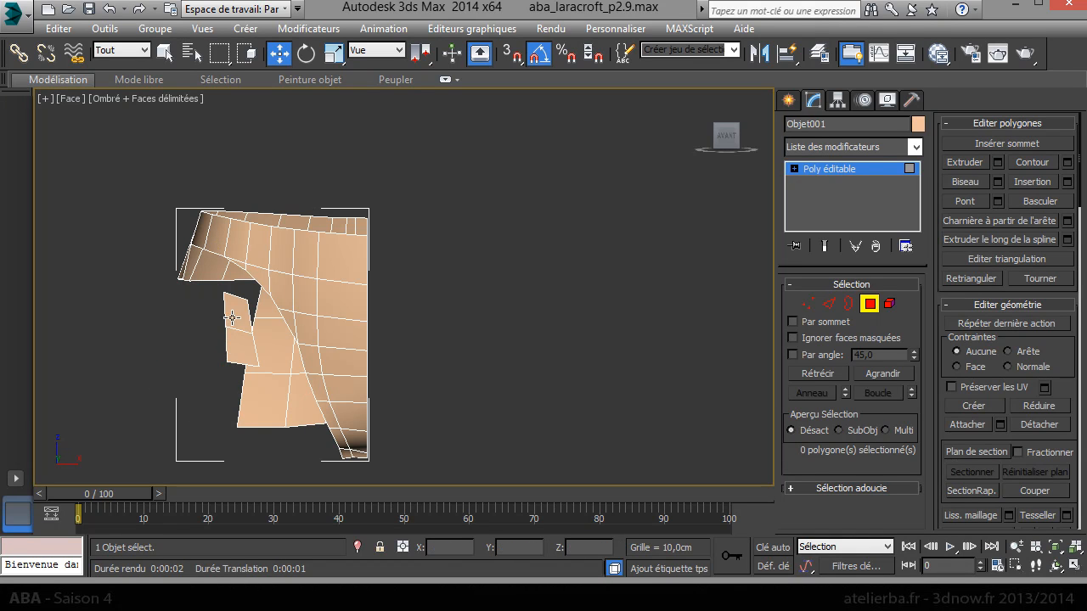
Delete the two isolated polygons left floating in the leg opening
left_click(229, 310)
left_click(240, 340, "ctrl")
key("Delete")
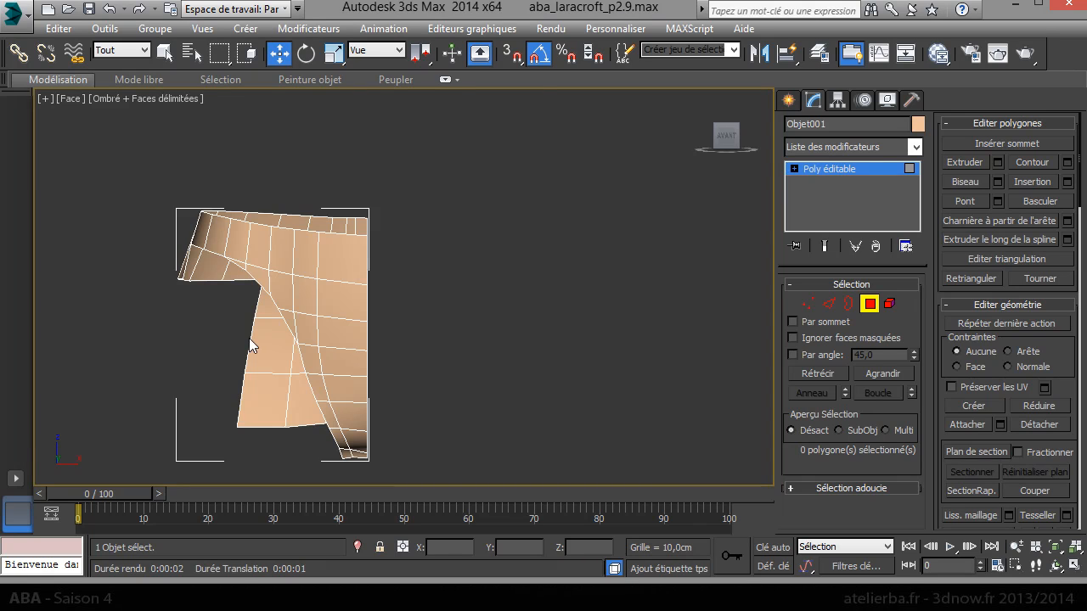
Cut a horizontal edge line across the front, from the leg opening's corner vertex through the two vertical edges to the centre line
scroll(249, 338, "up", 5)
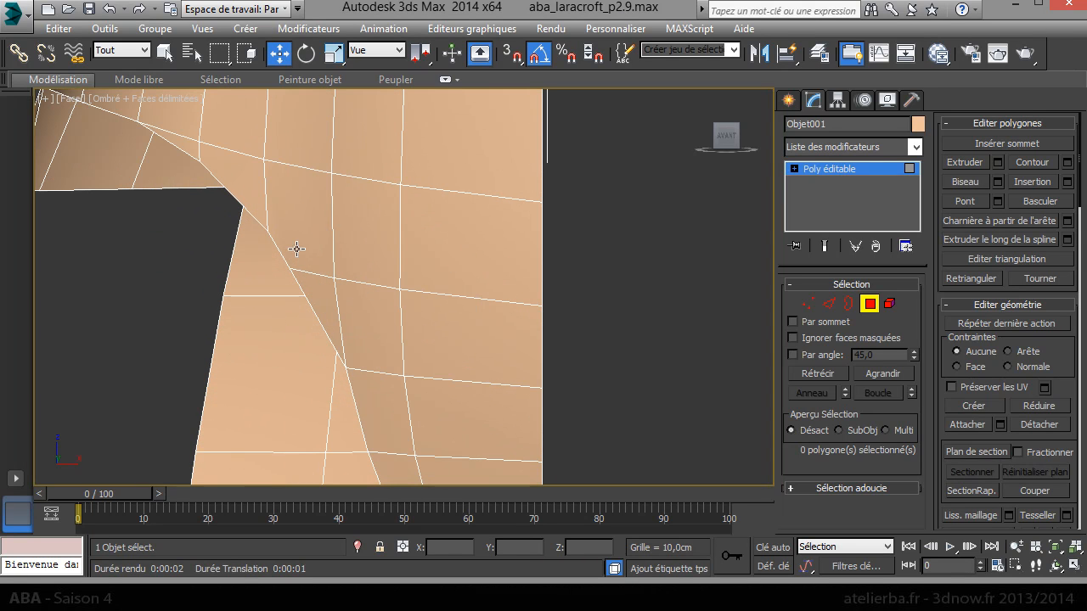
middle_click_drag(266, 227, 408, 314)
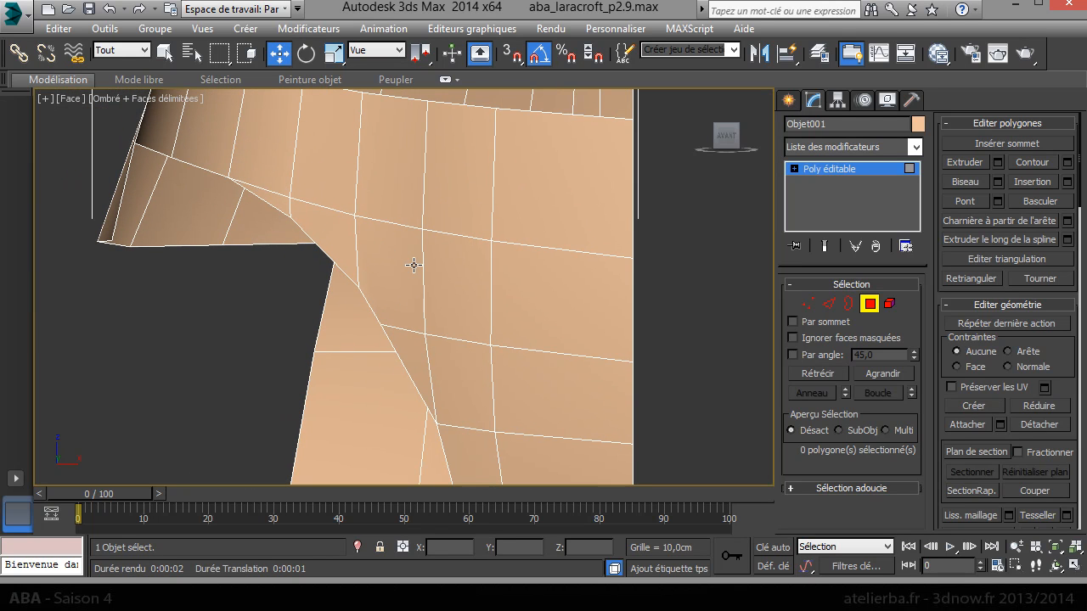
right_click(520, 276)
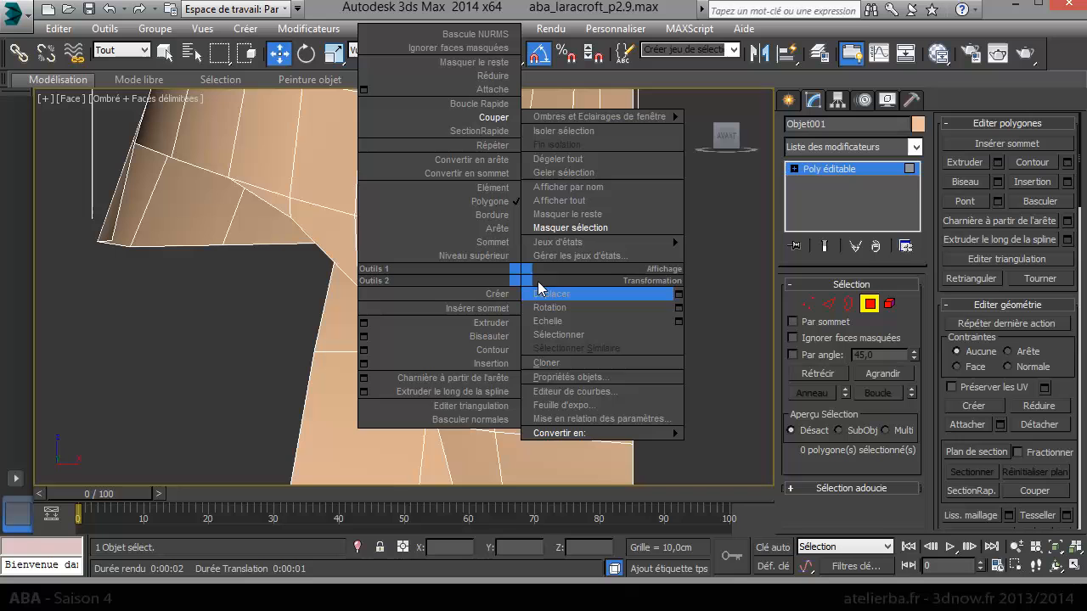
left_click(495, 115)
right_click(480, 289)
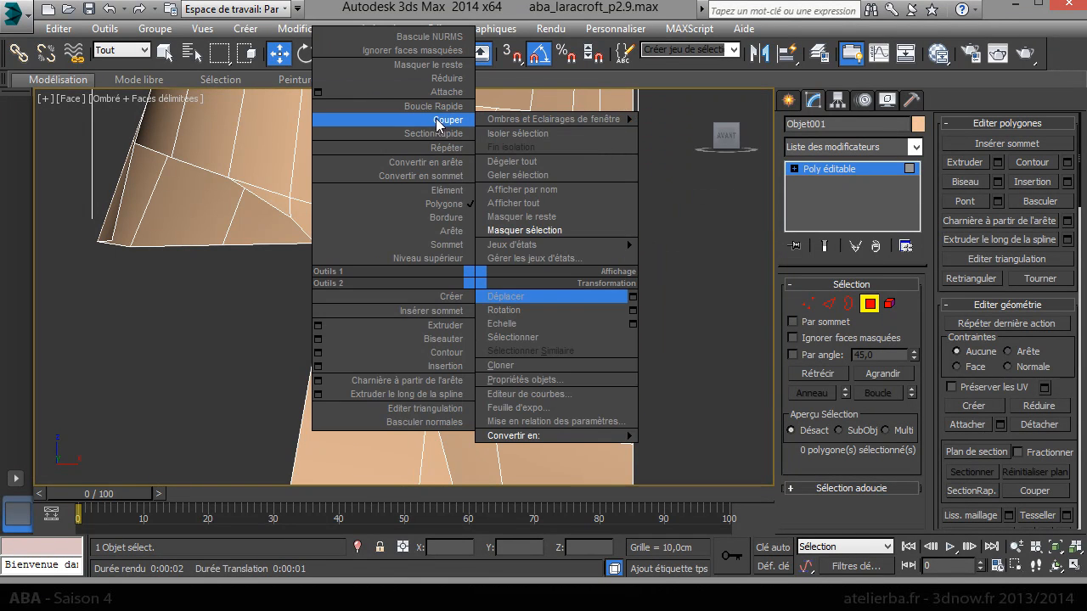
left_click(442, 122)
left_click(357, 286)
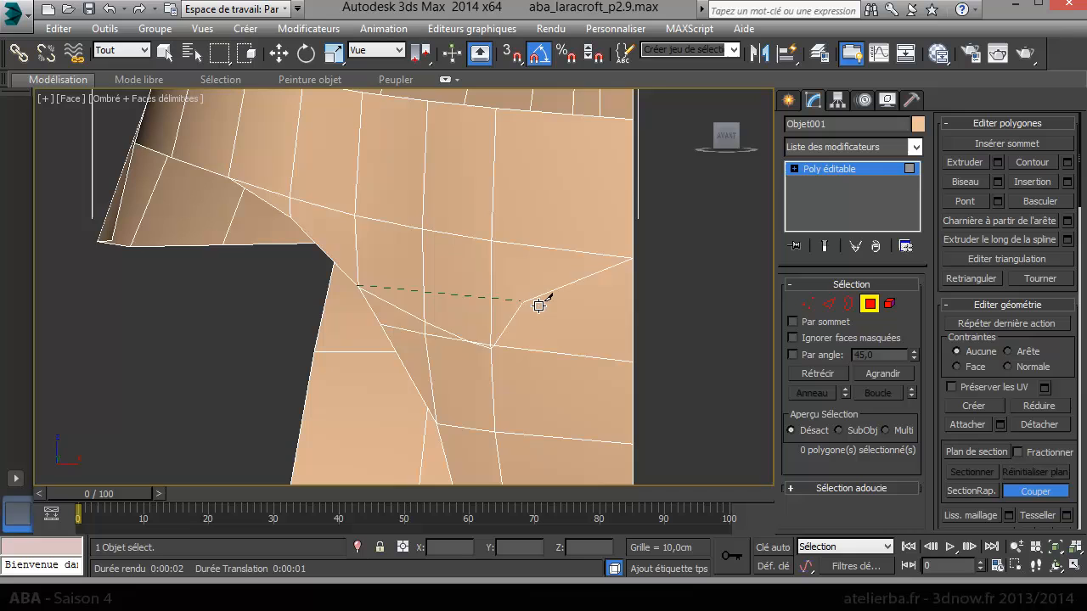
left_click(425, 298)
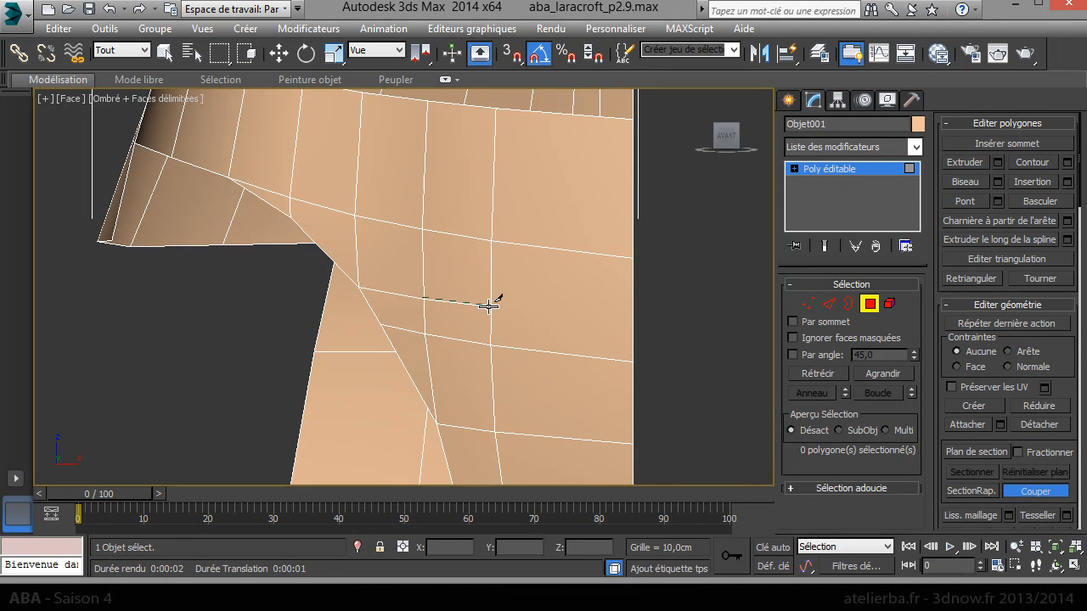
left_click(492, 308)
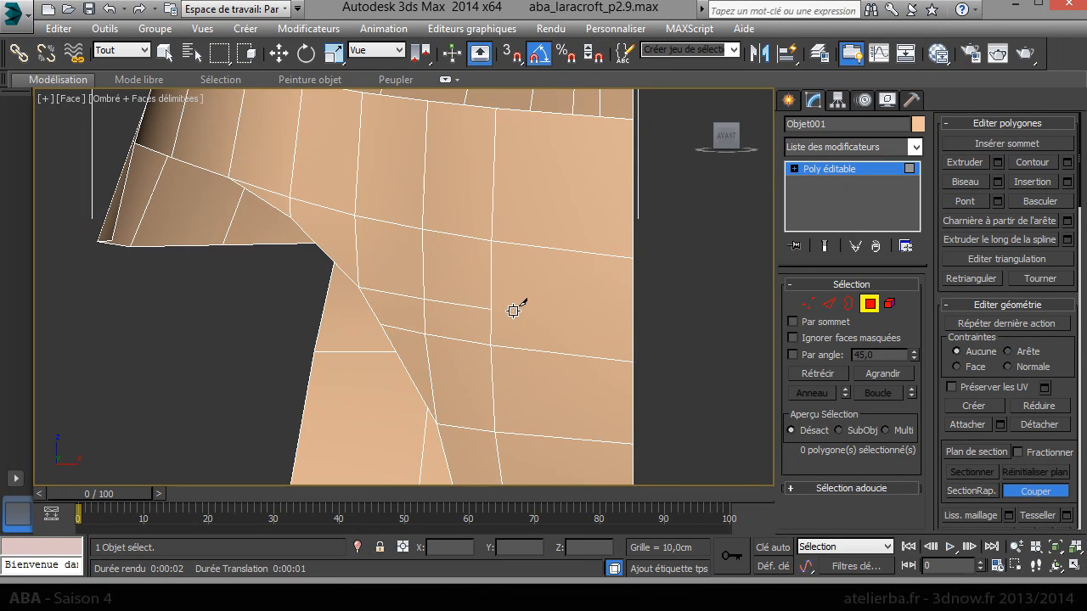
left_click(634, 321)
key("w")
Cut the first diagonal edges across the back in perspective, from the groin corner up through the lower back polygons toward the outer hip
scroll(629, 310, "down", 2)
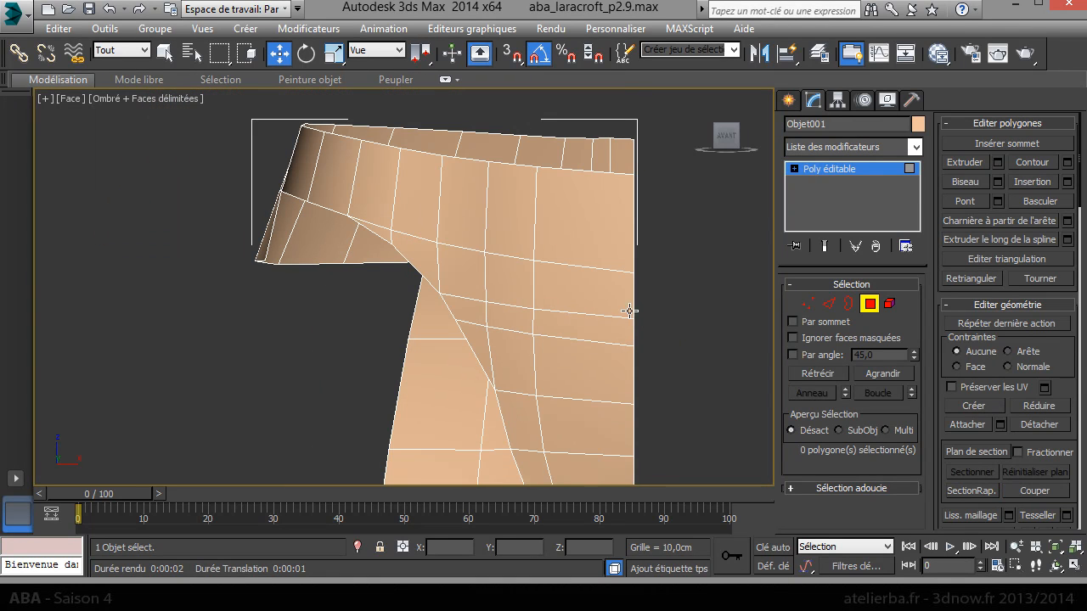
middle_click_drag(624, 333, 598, 299)
key("p")
scroll(502, 288, "down", 5)
middle_click_drag(502, 287, 767, 312, "alt")
scroll(395, 394, "up", 3)
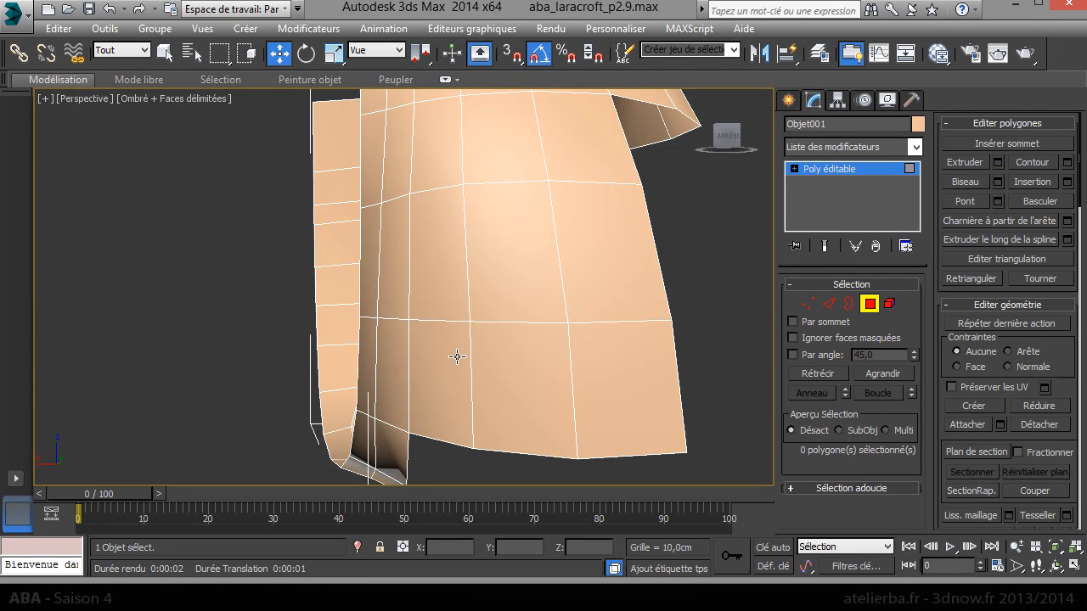
scroll(416, 426, "down", 3)
scroll(416, 425, "down", 2)
middle_click_drag(416, 425, 781, 312, "alt")
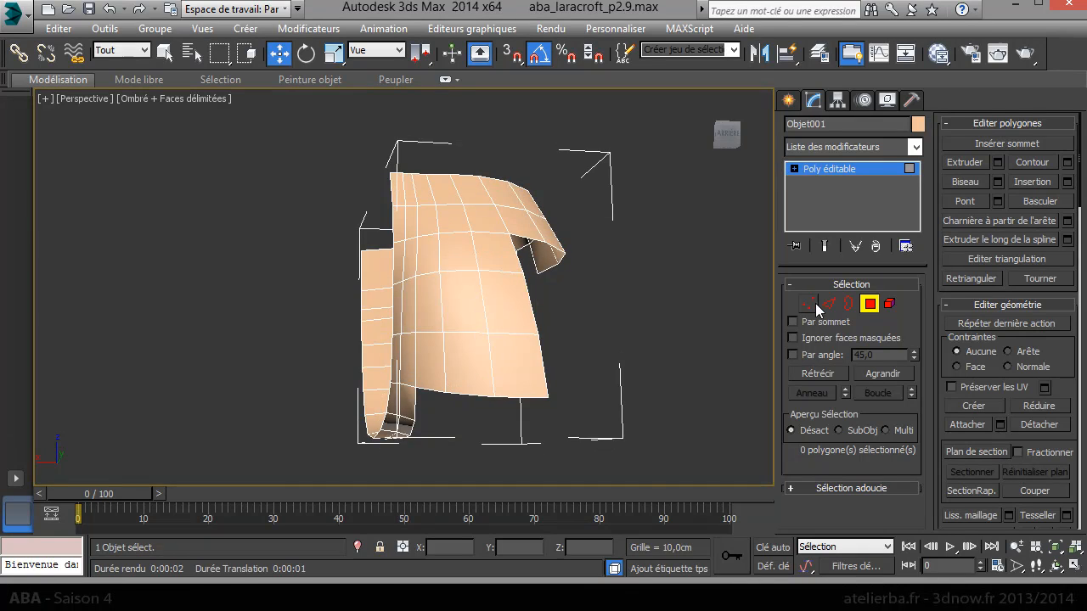
right_click(494, 353)
left_click(491, 218)
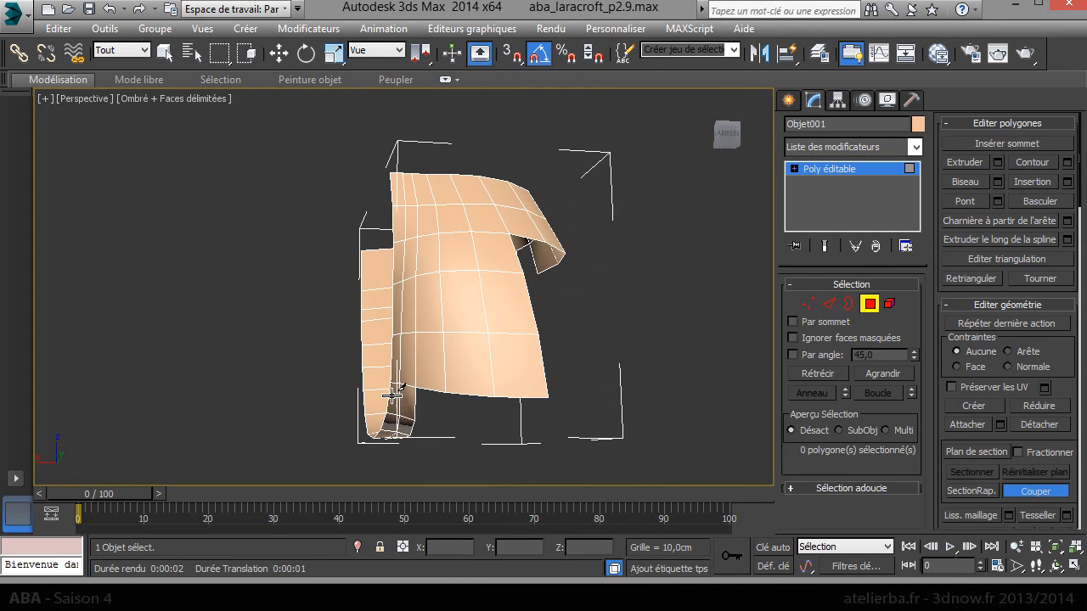
scroll(435, 387, "up", 3)
left_click(442, 377)
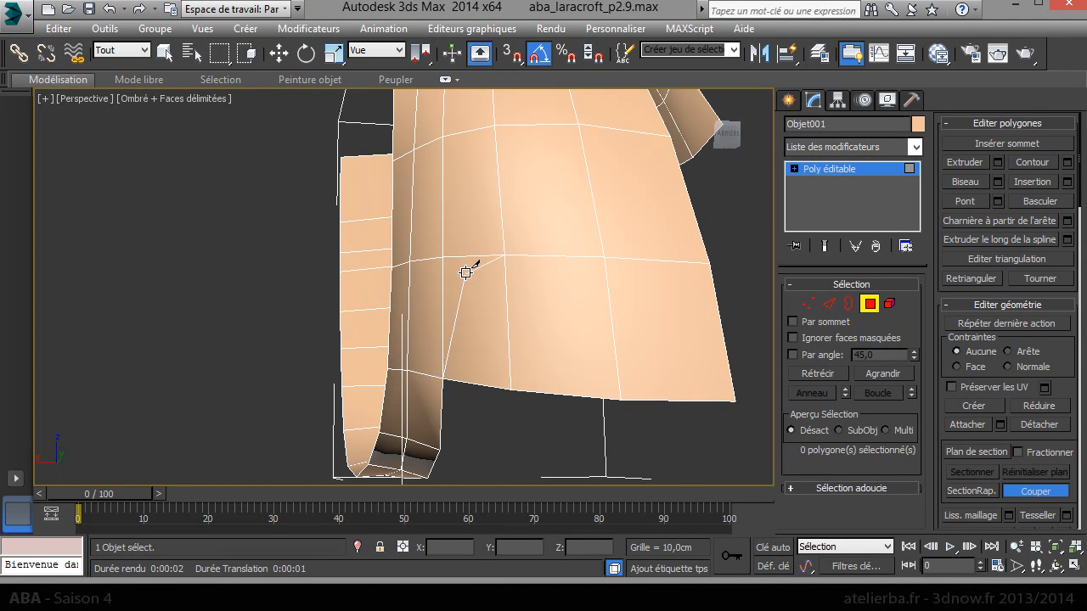
left_click(476, 255)
left_click(500, 181)
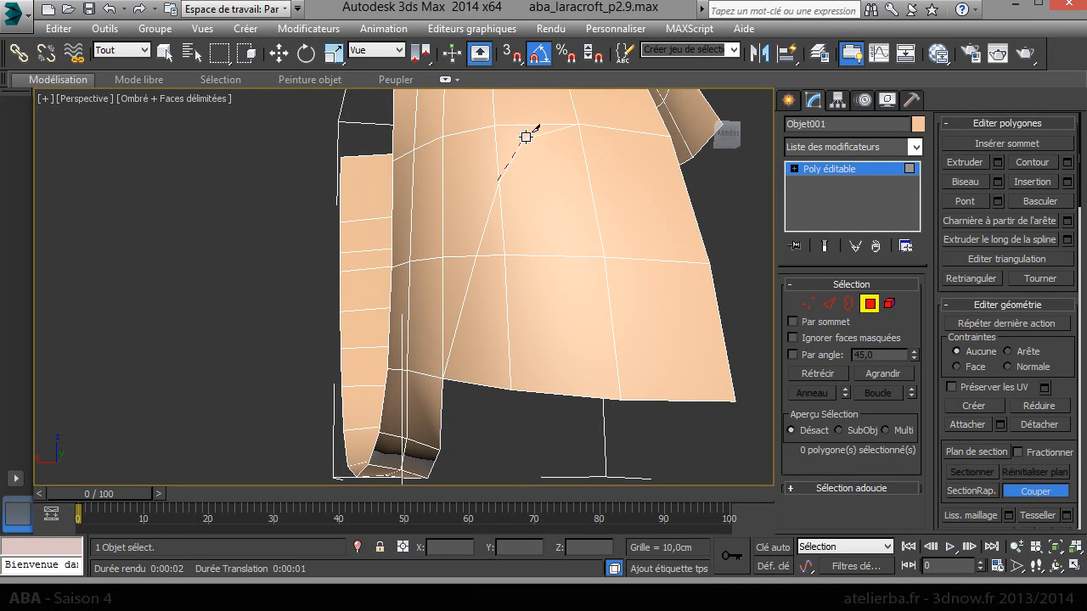
Undo the last misplaced cut segment and continue the diagonal cut over the buttock to meet the horizontal edge line around the hip
scroll(537, 122, "down", 4)
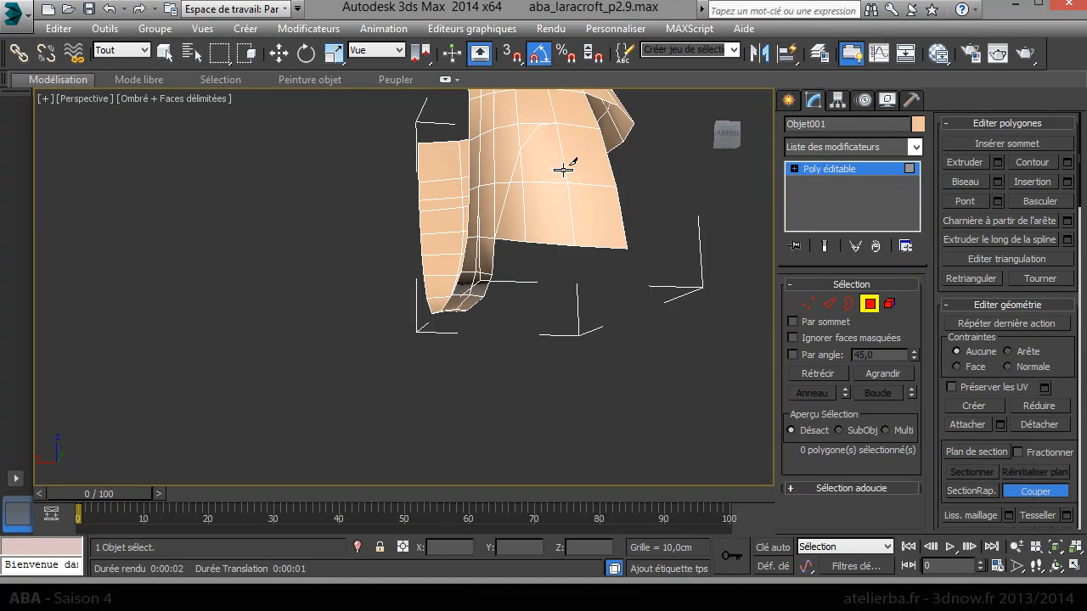
middle_click_drag(572, 169, 482, 336, "alt")
scroll(388, 365, "up", 5)
middle_click_drag(478, 243, 501, 330, "alt")
key("ctrl+z")
left_click(447, 455)
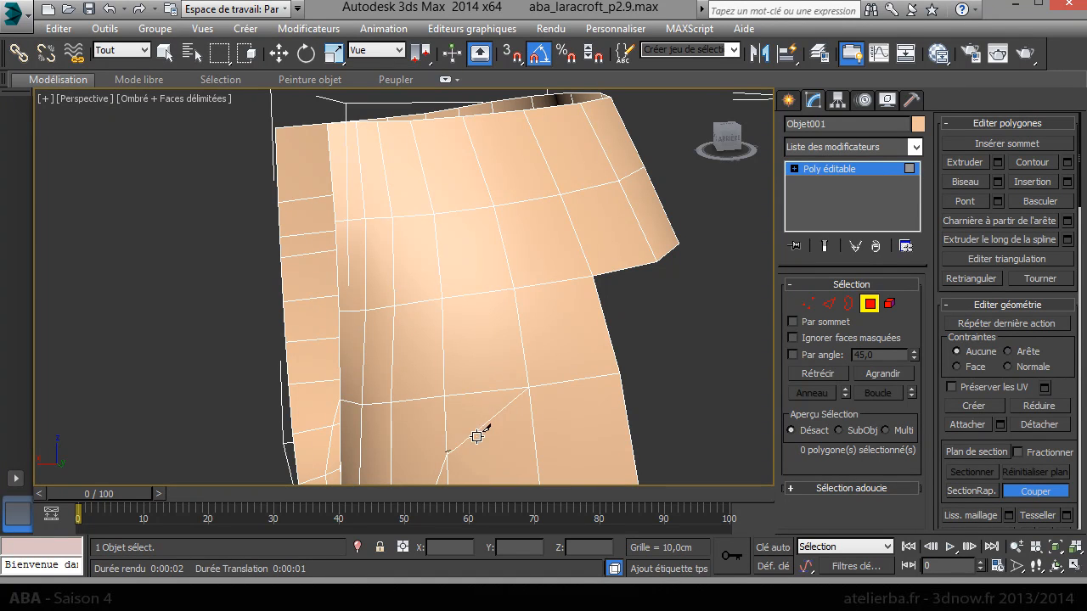
left_click(476, 390)
left_click(514, 286)
left_click(478, 392)
left_click(518, 319)
left_click(547, 283)
left_click(628, 197)
middle_click_drag(645, 252, 576, 259, "alt")
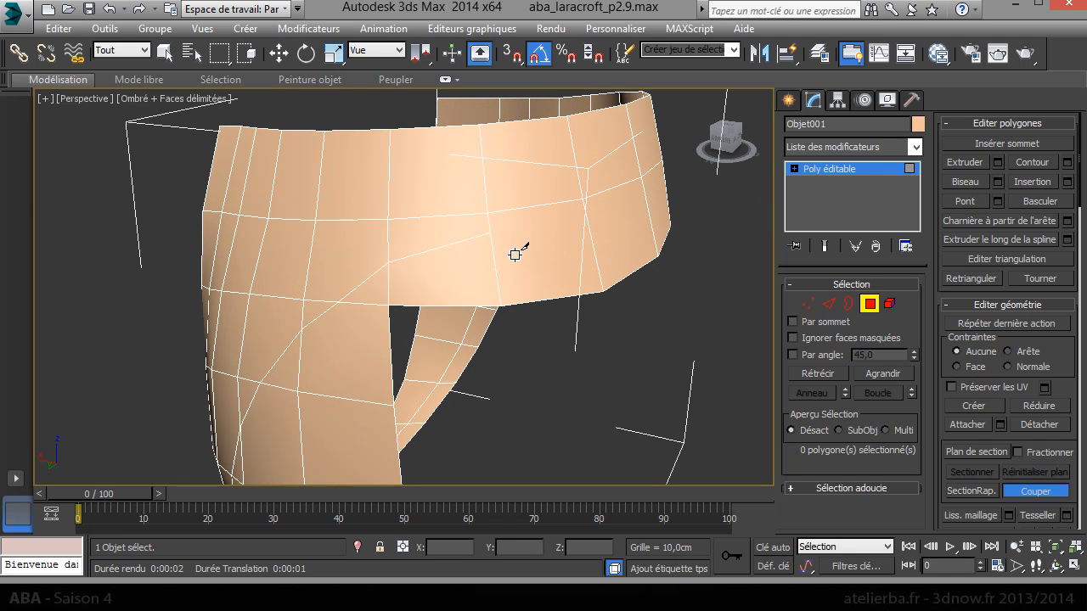
left_click(490, 232)
right_click(636, 252)
middle_click_drag(628, 273, 543, 272, "alt")
right_click(619, 312)
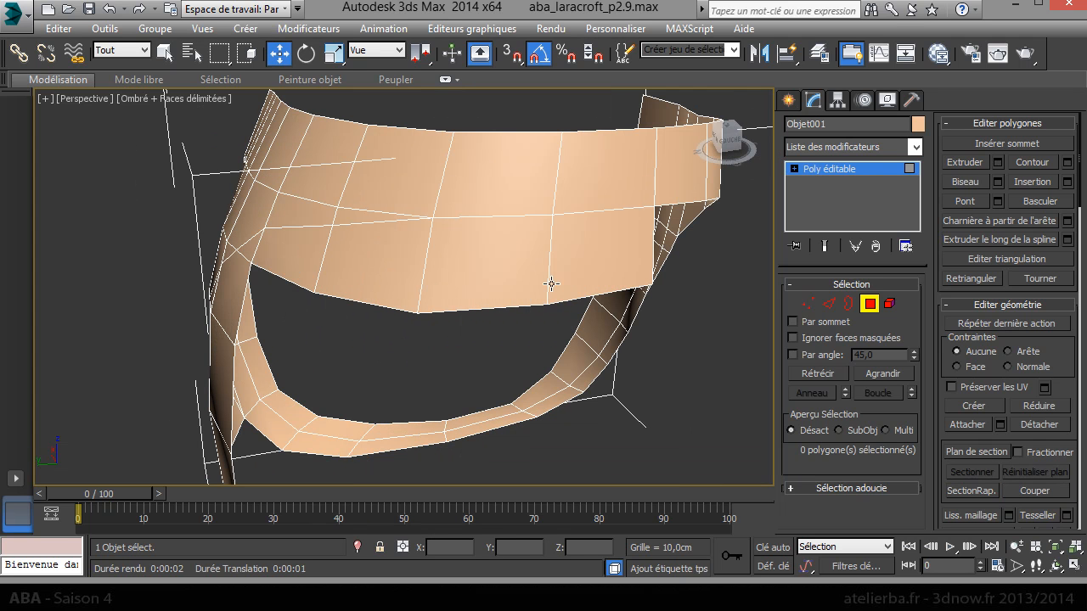
Select all hip, side and back polygons below the diagonal cut and delete them to open the leg hole at the back
left_click(583, 268)
left_click(480, 287, "ctrl")
key("ctrl+z")
key("ctrl+z")
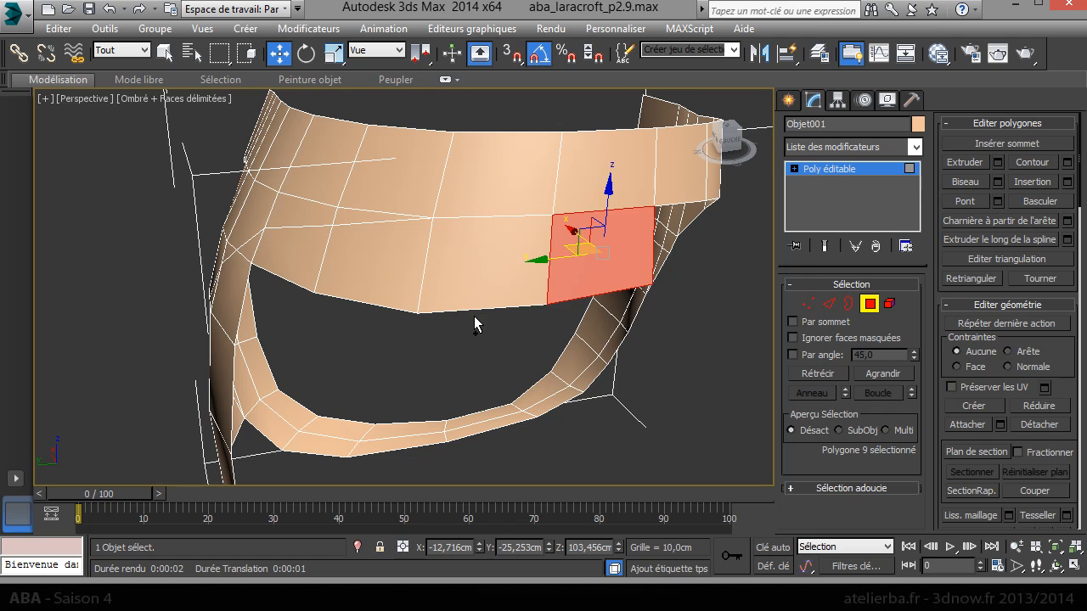
left_click(494, 283, "ctrl")
left_click(347, 257, "ctrl")
left_click(299, 257, "ctrl")
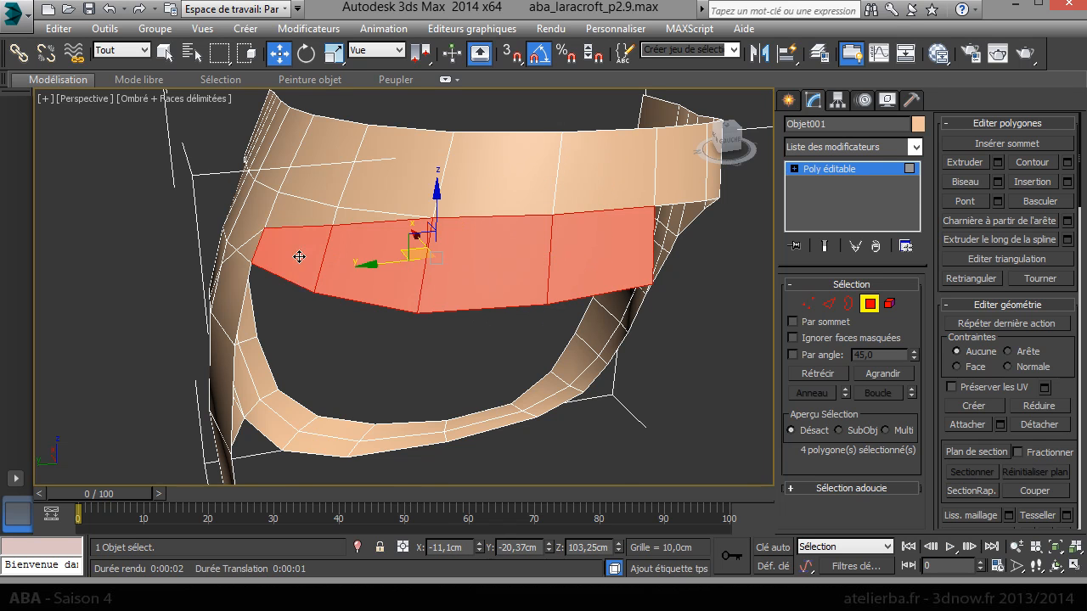
middle_click_drag(352, 300, 437, 295, "alt")
left_click(220, 307, "ctrl")
left_click(198, 365, "ctrl")
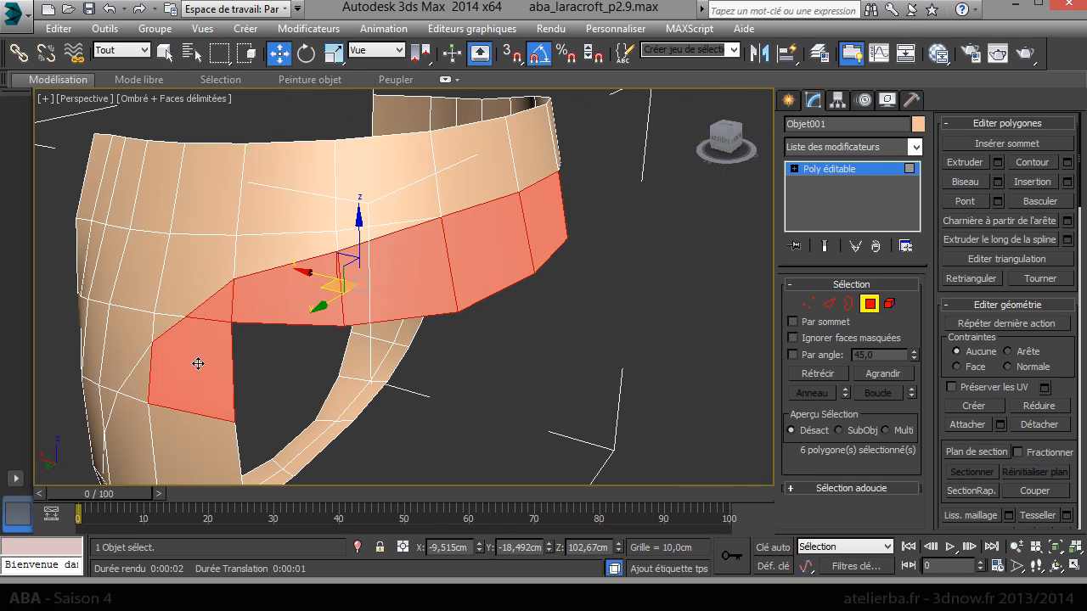
left_click(142, 389, "ctrl")
left_click(127, 435, "ctrl")
left_click(213, 441, "ctrl")
middle_click_drag(213, 441, 294, 311, "alt")
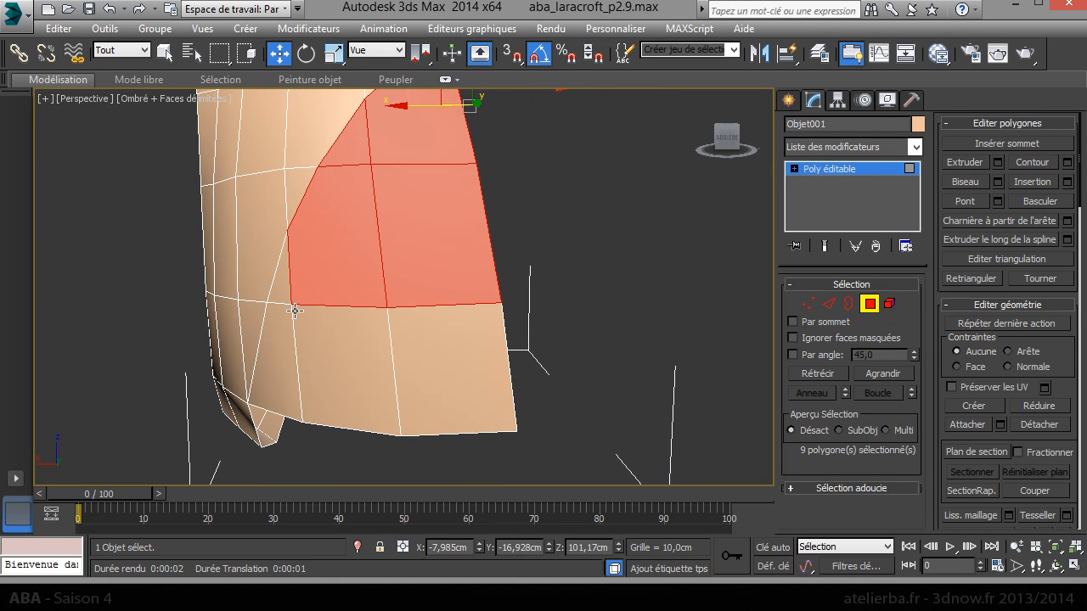
left_click(280, 359, "ctrl")
left_click(339, 368, "ctrl")
left_click(417, 364, "ctrl")
left_click(500, 362, "ctrl")
middle_click_drag(483, 378, 451, 394, "alt")
key("Delete")
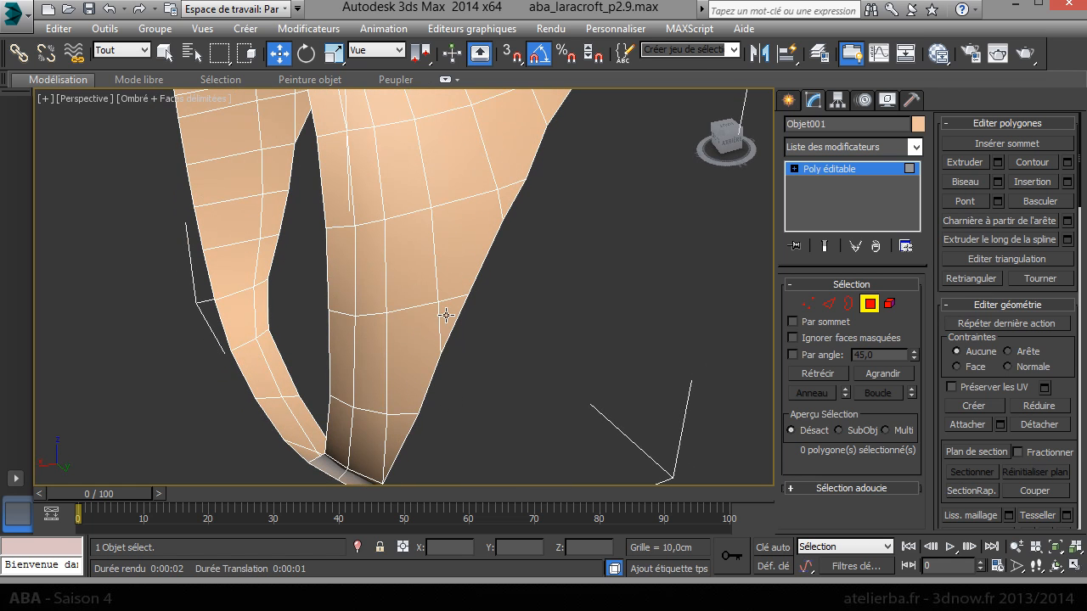
Cut a horizontal edge line across the lower back, from the leg opening's vertex inward toward the centre
right_click(588, 344)
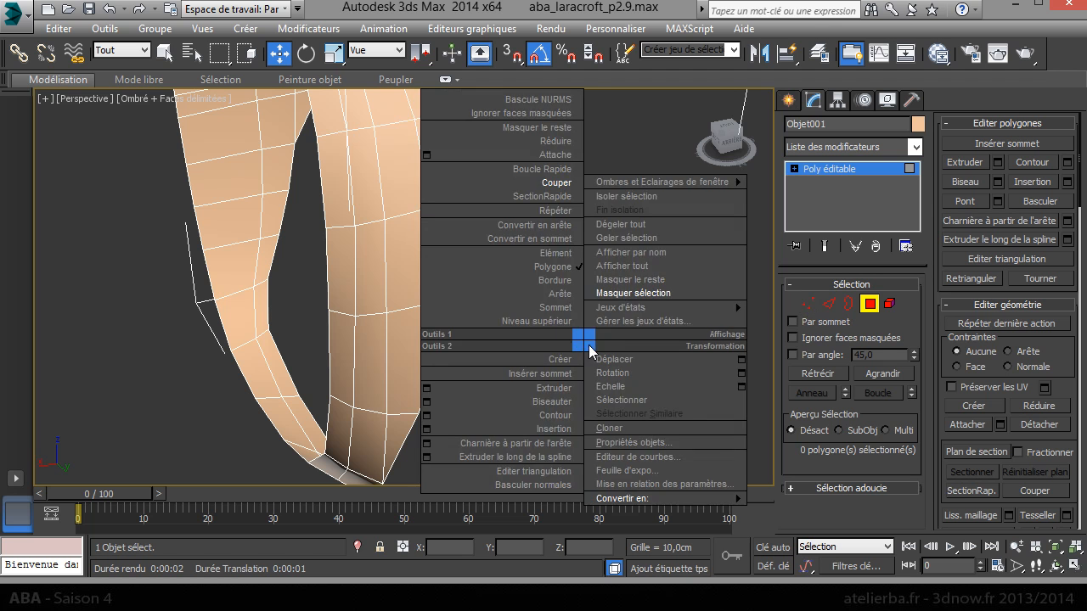
left_click(548, 180)
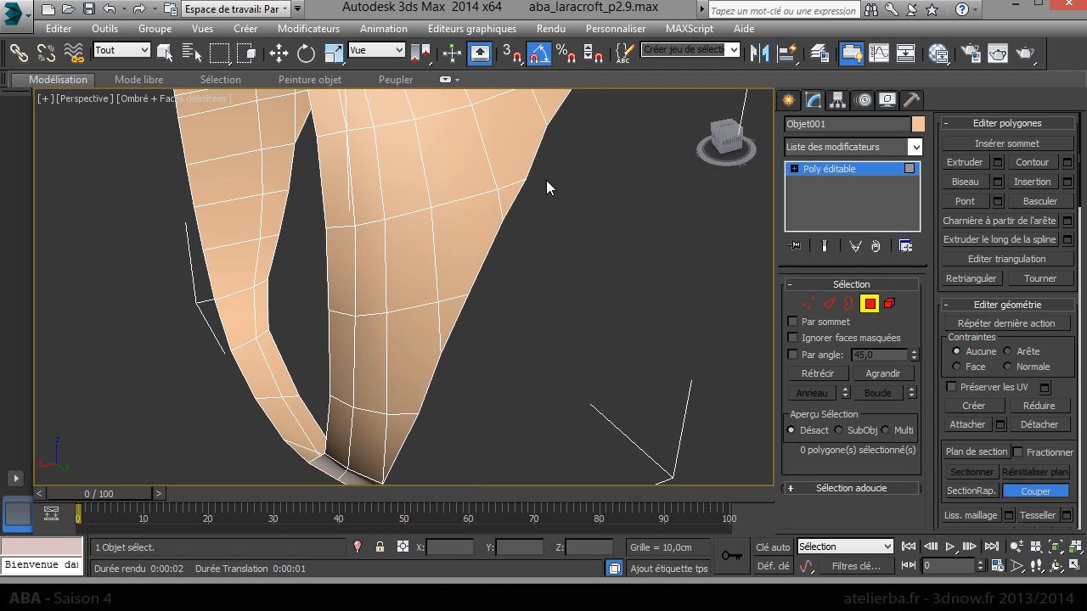
left_click(440, 351)
left_click(441, 351)
Select the inner end vertex of the new cut and cut the missing edge from the centre border to that vertex
left_click(807, 303)
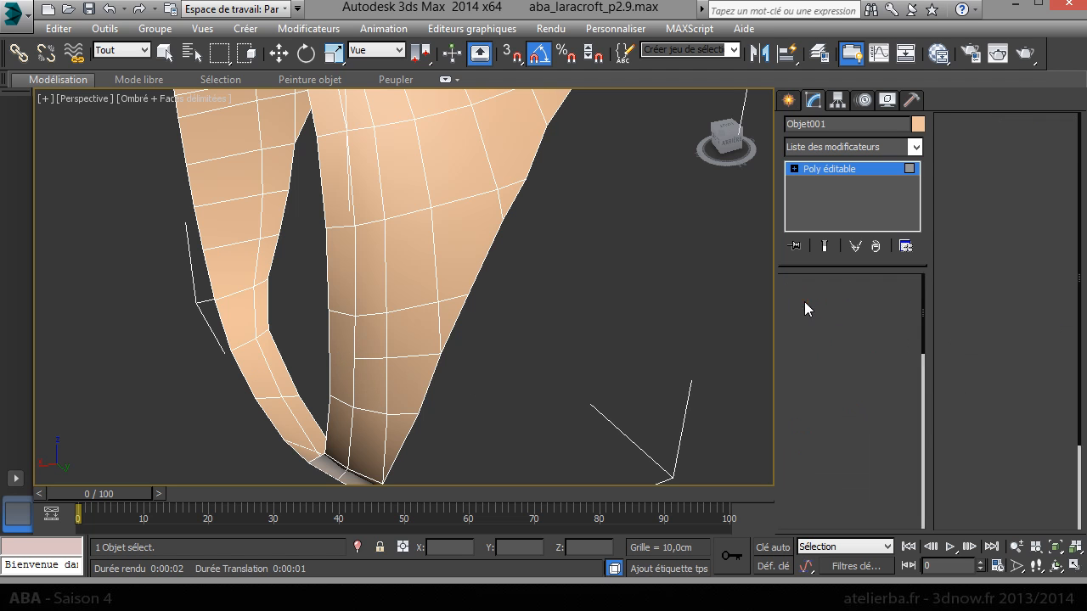
key("w")
left_click(353, 357)
left_click_drag(353, 357, 291, 379)
right_click(314, 373)
left_click(286, 215)
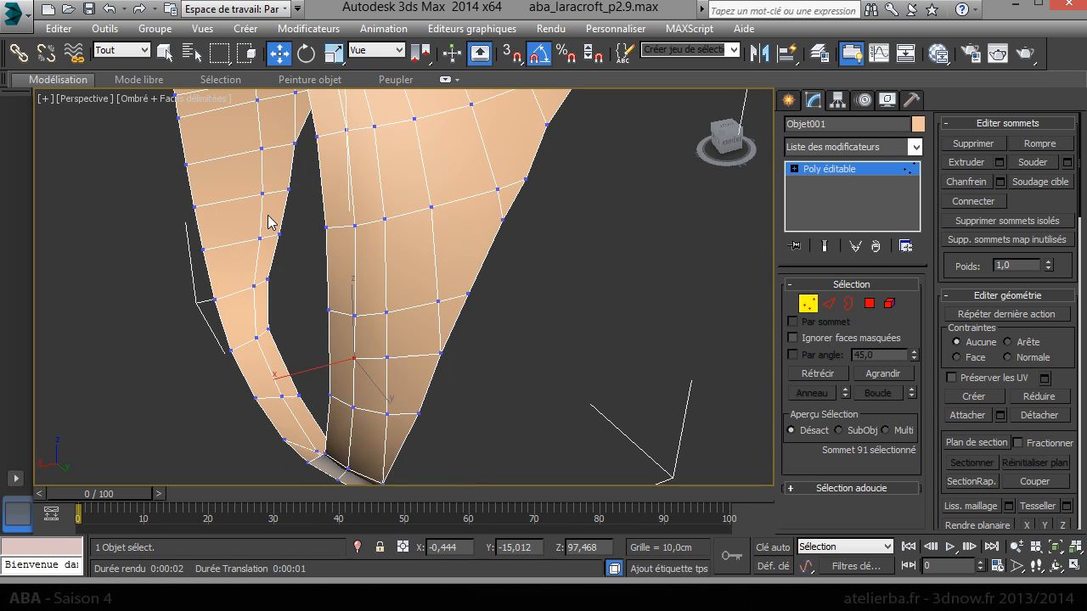
scroll(323, 373, "up", 4)
middle_click_drag(351, 360, 388, 351, "alt")
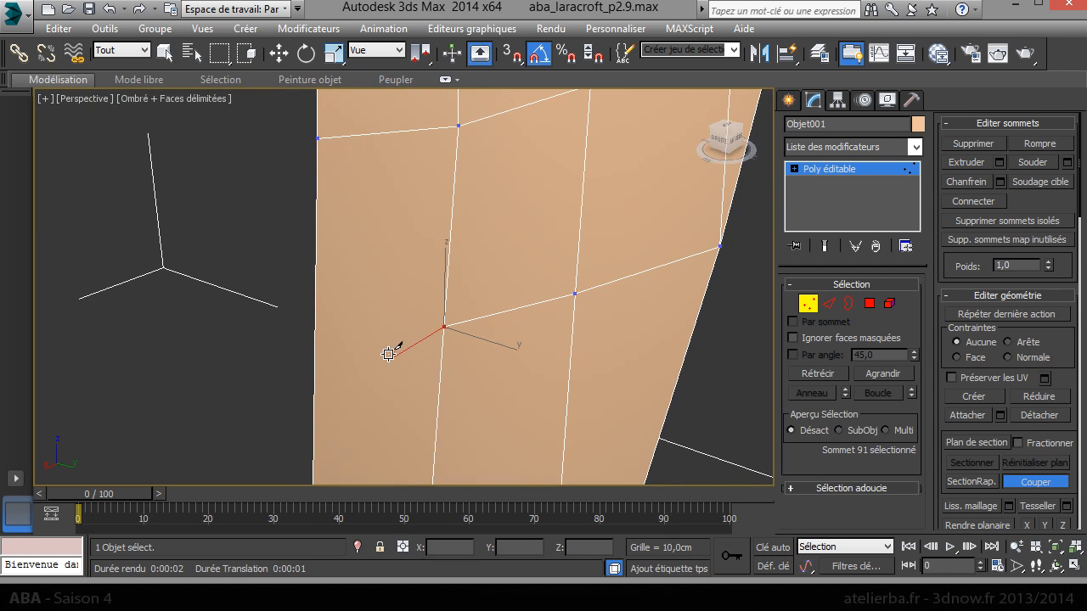
left_click(314, 343)
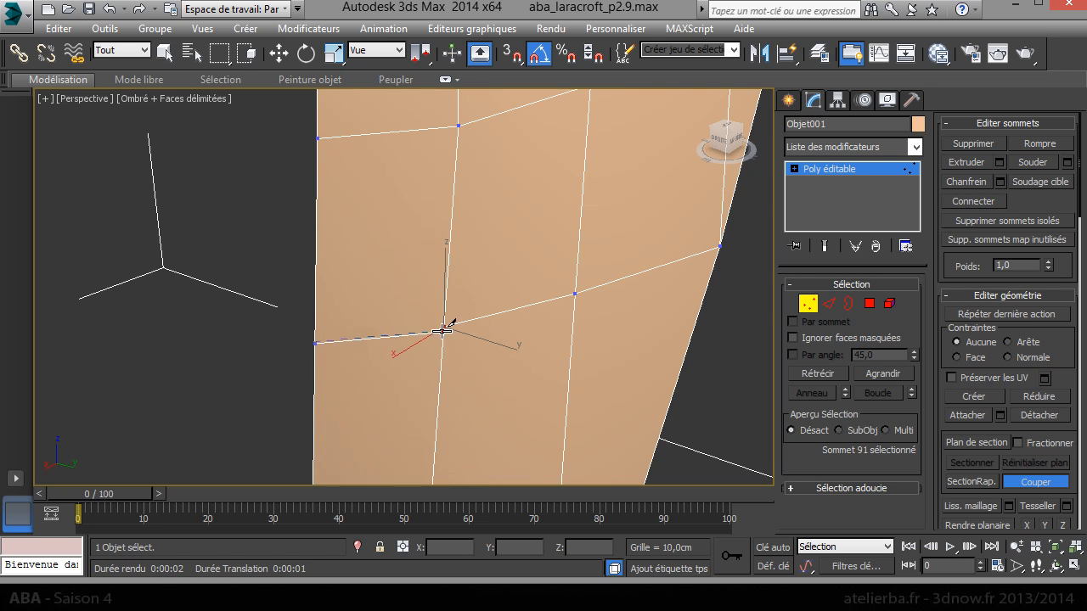
left_click(444, 326)
right_click(445, 326)
Select the ring of vertical edges in the tall row on the lower back and connect them with a new horizontal edge line
scroll(475, 335, "down", 5)
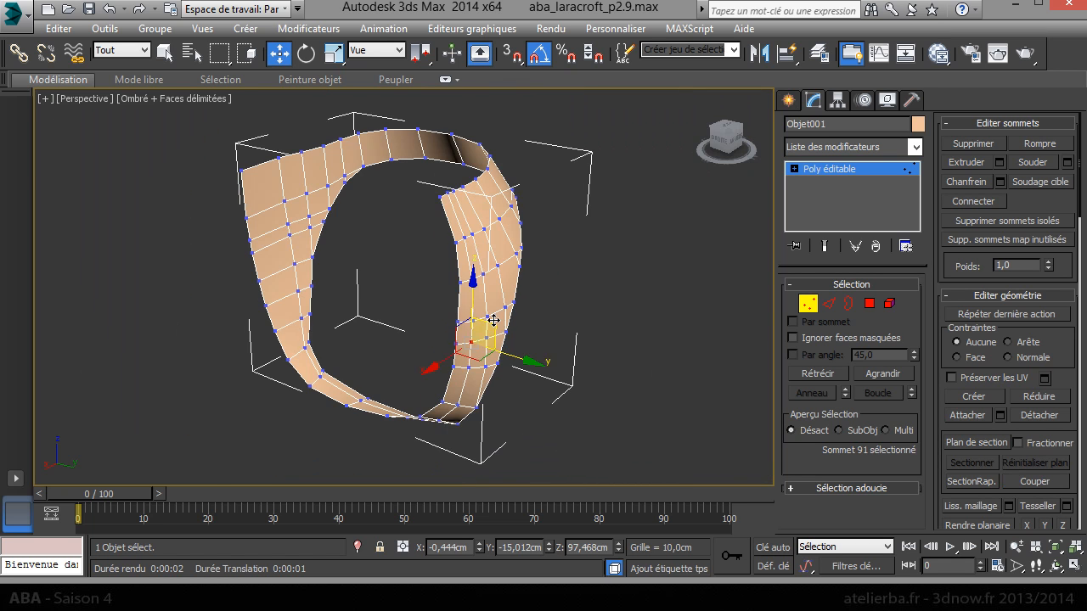
scroll(501, 319, "up", 4)
left_click(545, 324)
middle_click_drag(544, 323, 449, 359, "alt")
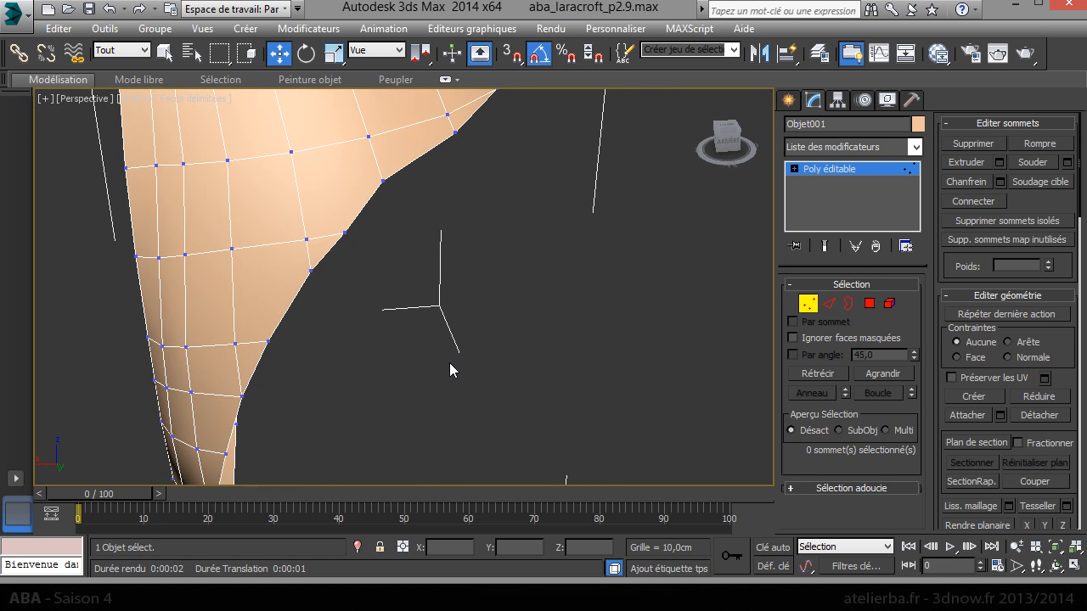
left_click(832, 305)
double_click(244, 291)
right_click(249, 290)
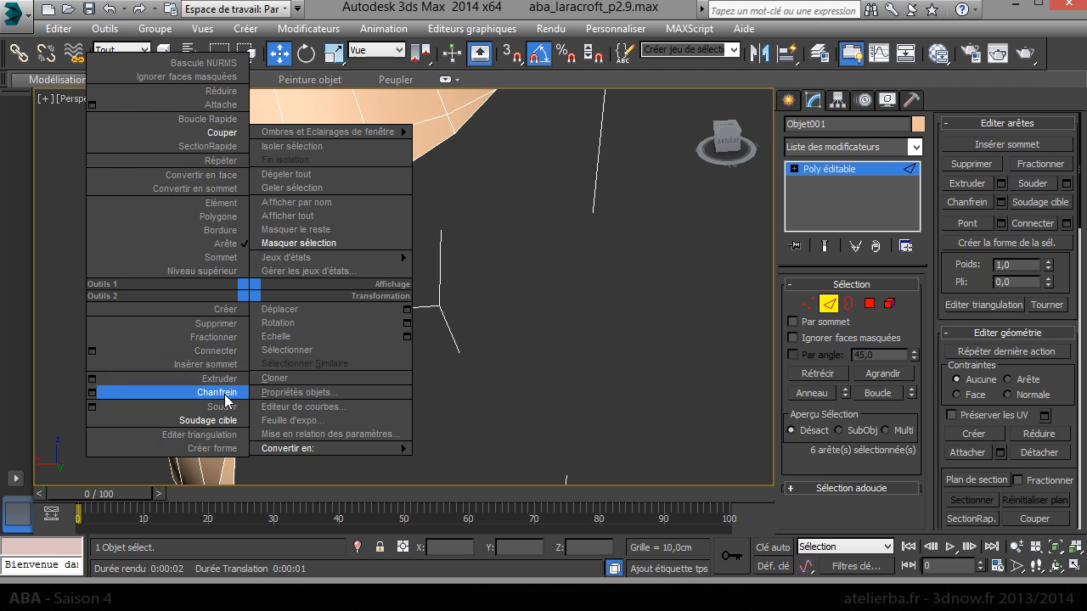
left_click(225, 364)
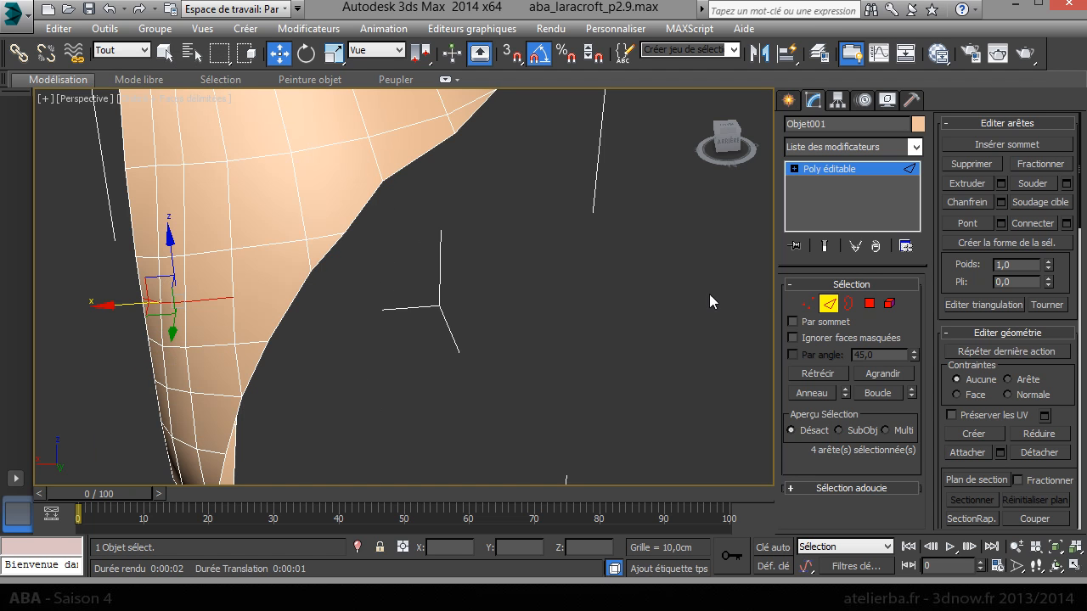
Connect the outer end vertex of the new edge line to the leg opening's border vertex, and clear the selection
left_click(807, 303)
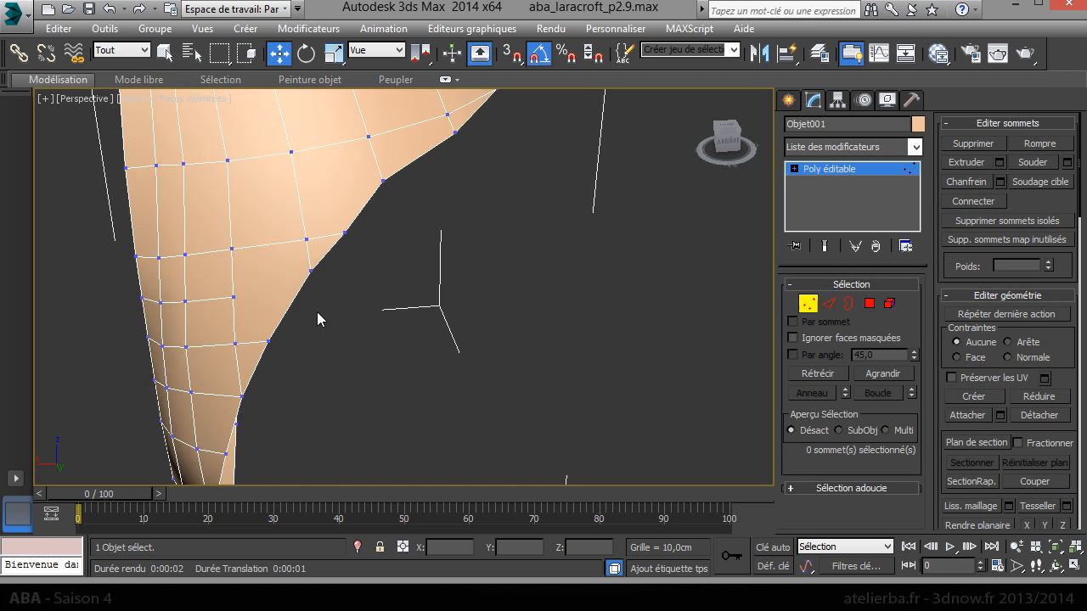
left_click_drag(212, 264, 212, 265)
right_click(212, 265)
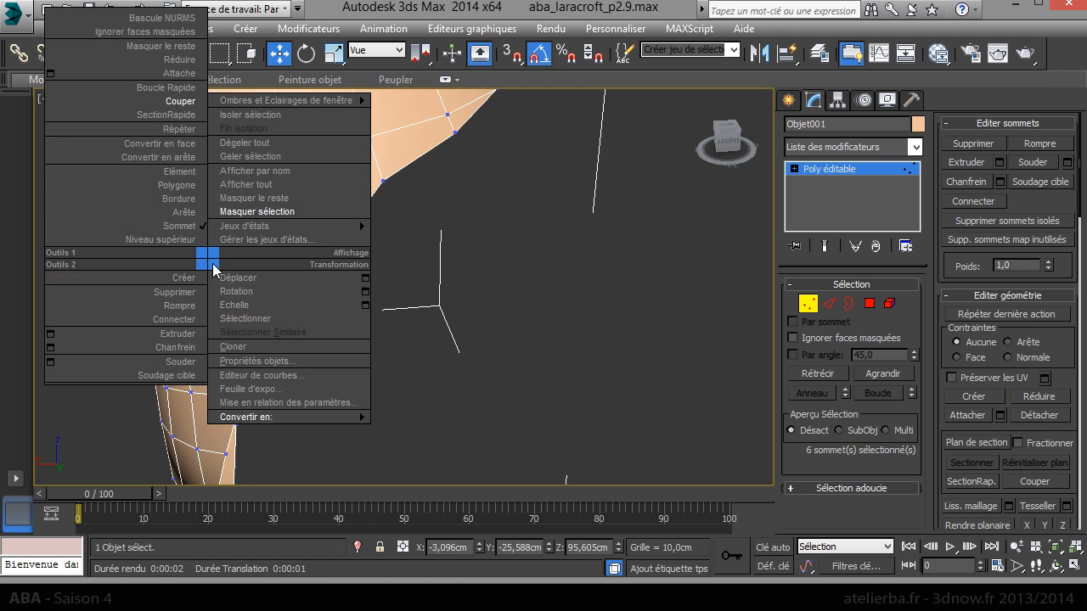
left_click(194, 317)
left_click(356, 293)
scroll(451, 376, "down", 5)
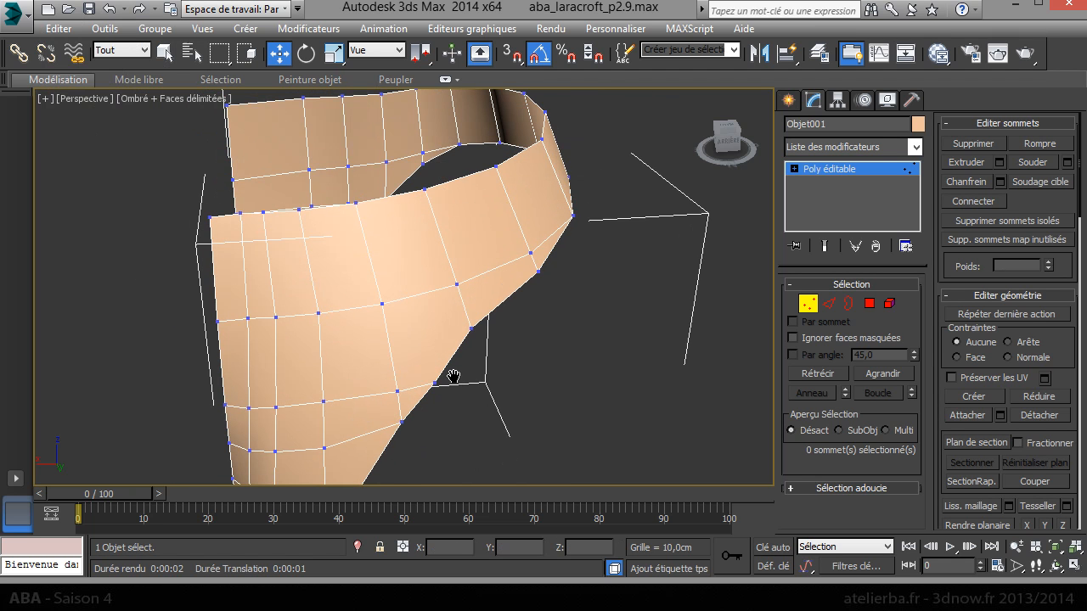
Select the ring of vertical edges in the row above on the lower back and connect them with a horizontal edge line
middle_click_drag(451, 376, 444, 376)
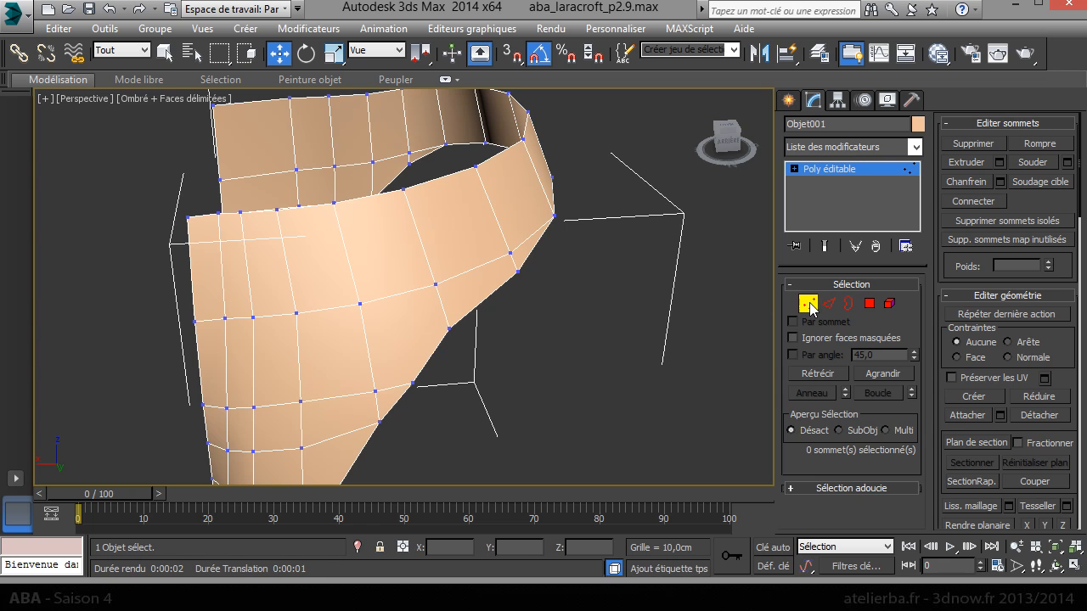
left_click(809, 306)
left_click(829, 304)
key("alt+l")
right_click(405, 351)
left_click(377, 409)
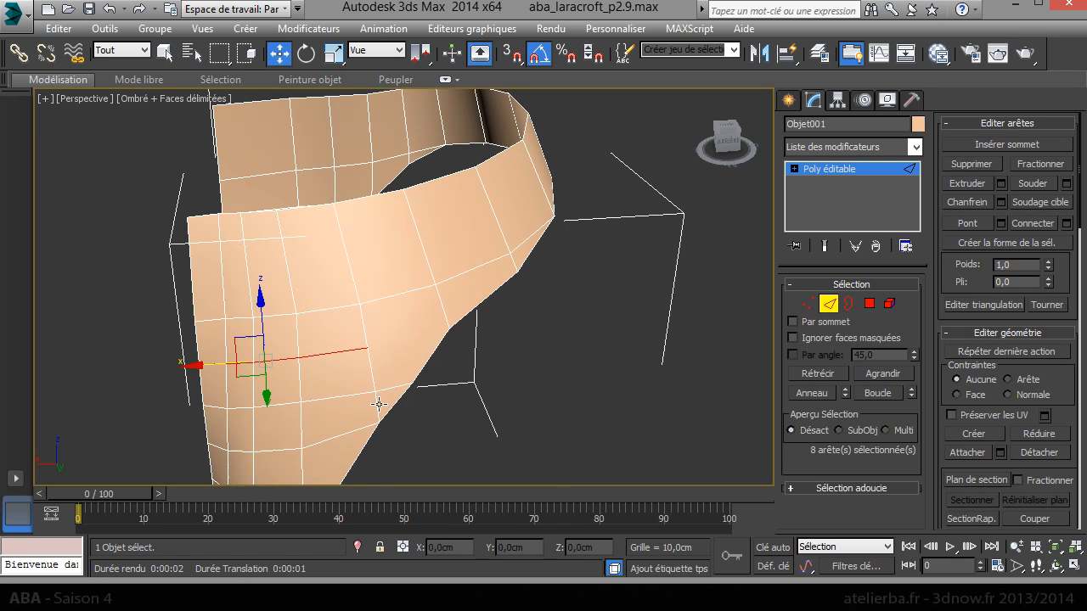
Connect the dangling outer vertex of the upper edge line to the nearest leg opening border vertex and deselect the vertices
left_click(806, 308)
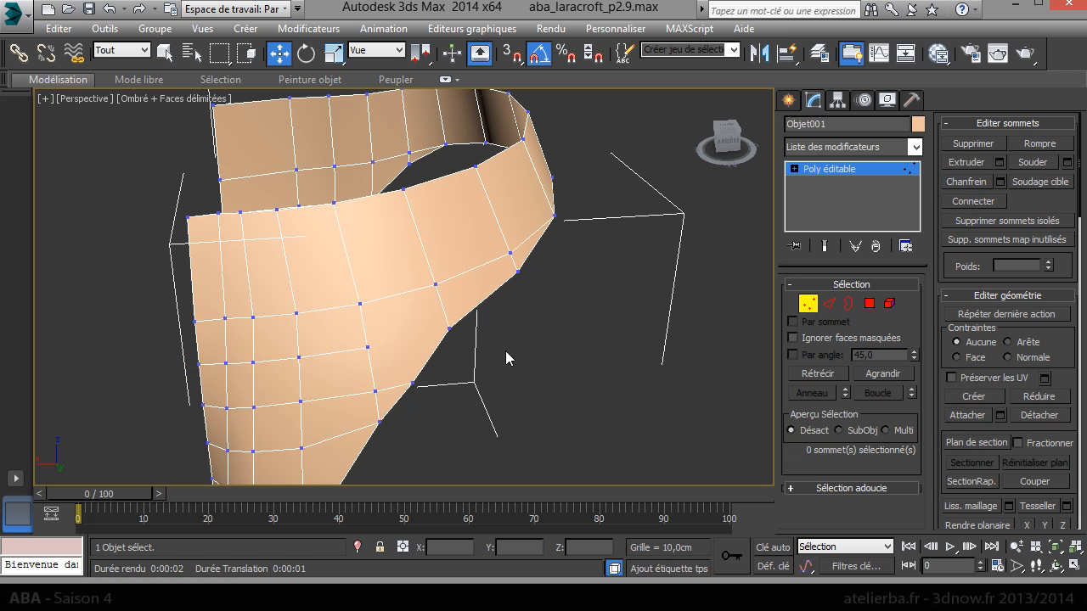
left_click_drag(348, 327, 351, 331)
right_click(351, 332)
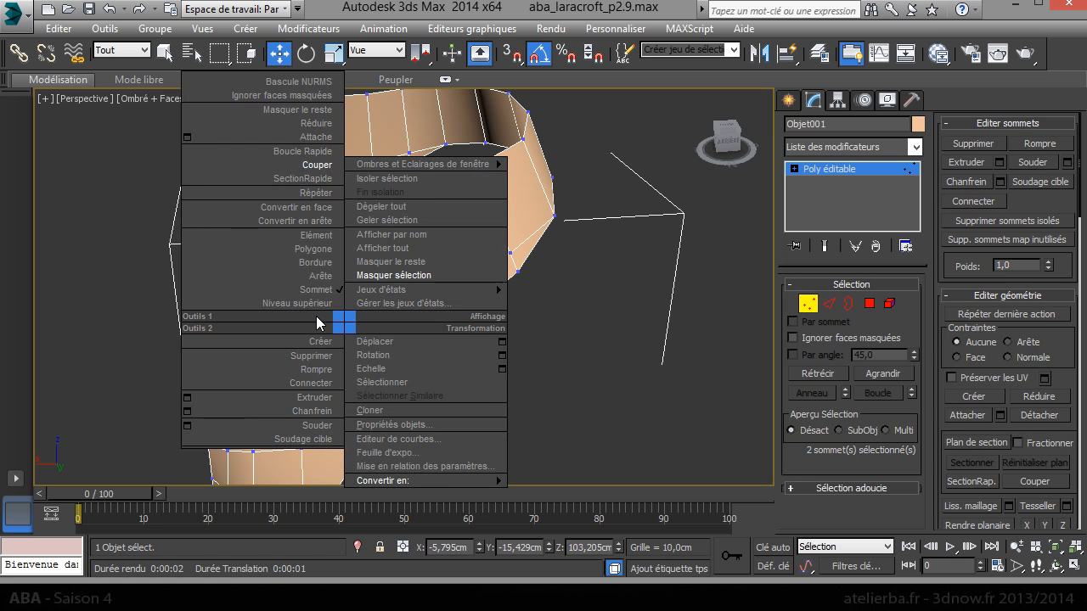
left_click(320, 388)
left_click(524, 335)
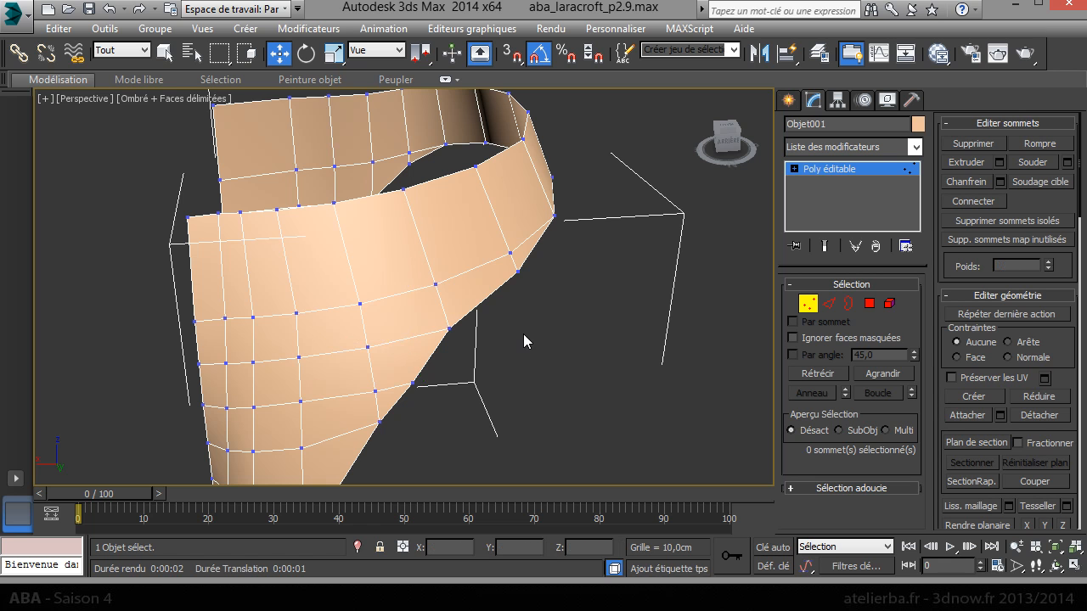
Set the underwear object's display colour to black
middle_click_drag(521, 333, 221, 281, "alt")
key("z")
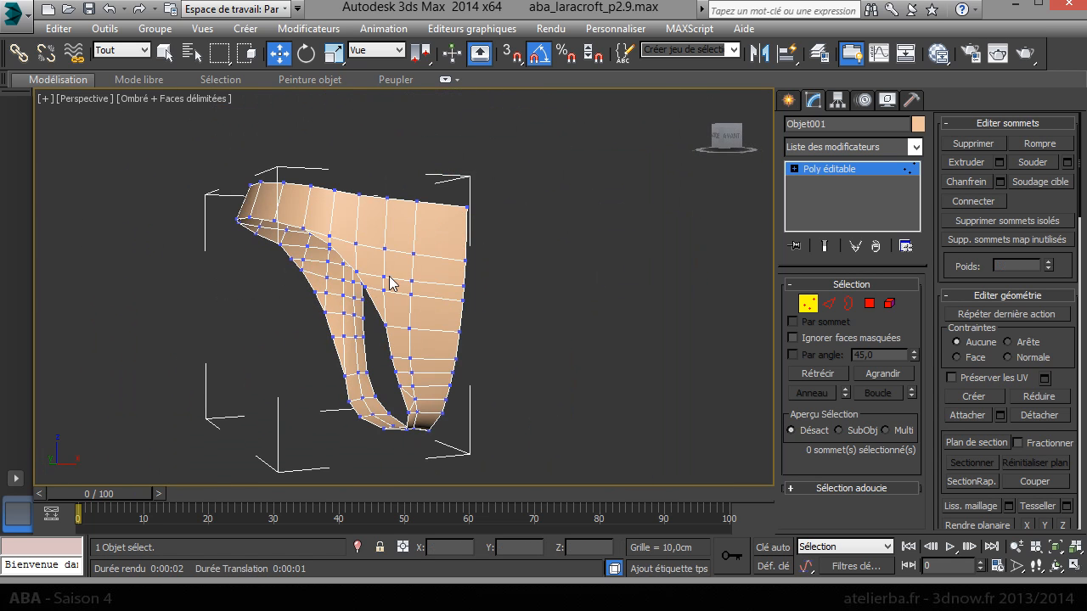
mouse_move(447, 291)
middle_mouse_down("alt")
mouse_move(441, 315)
mouse_move(454, 305)
middle_mouse_up("alt")
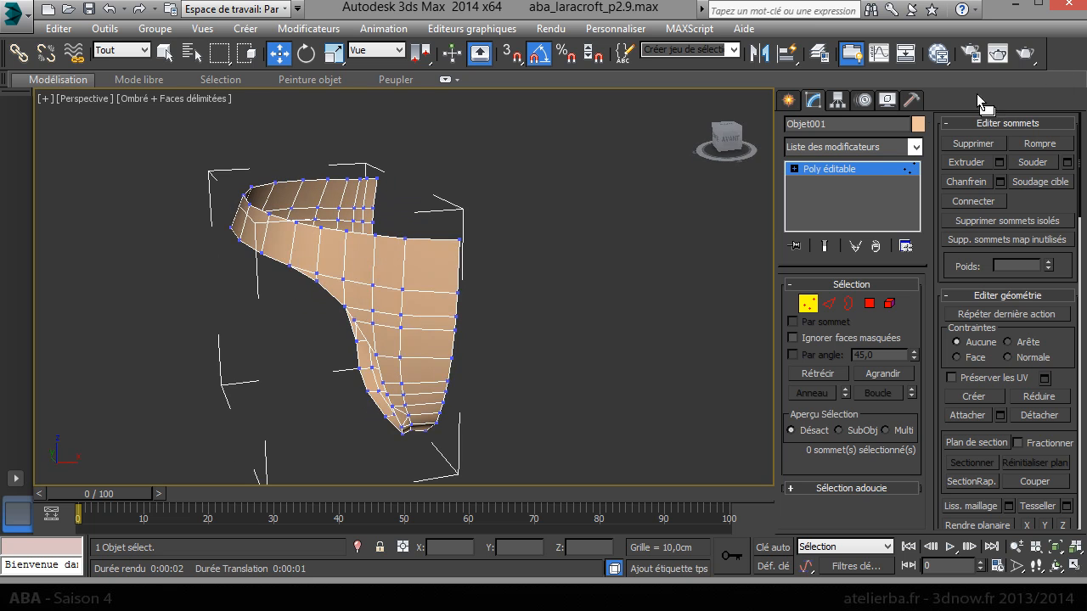
left_click(917, 125)
left_click(812, 321)
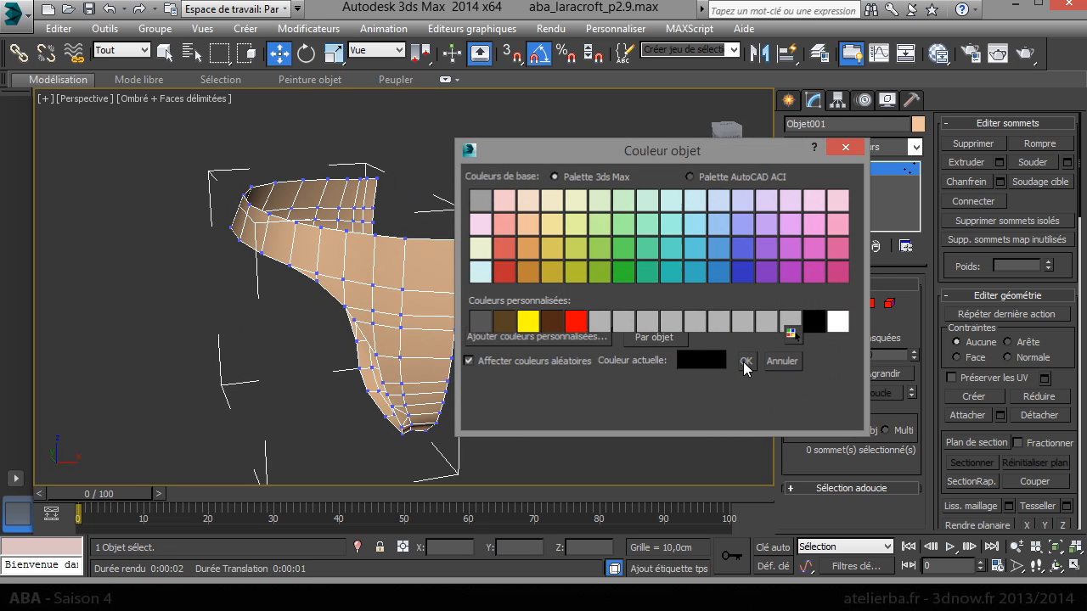
left_click(746, 360)
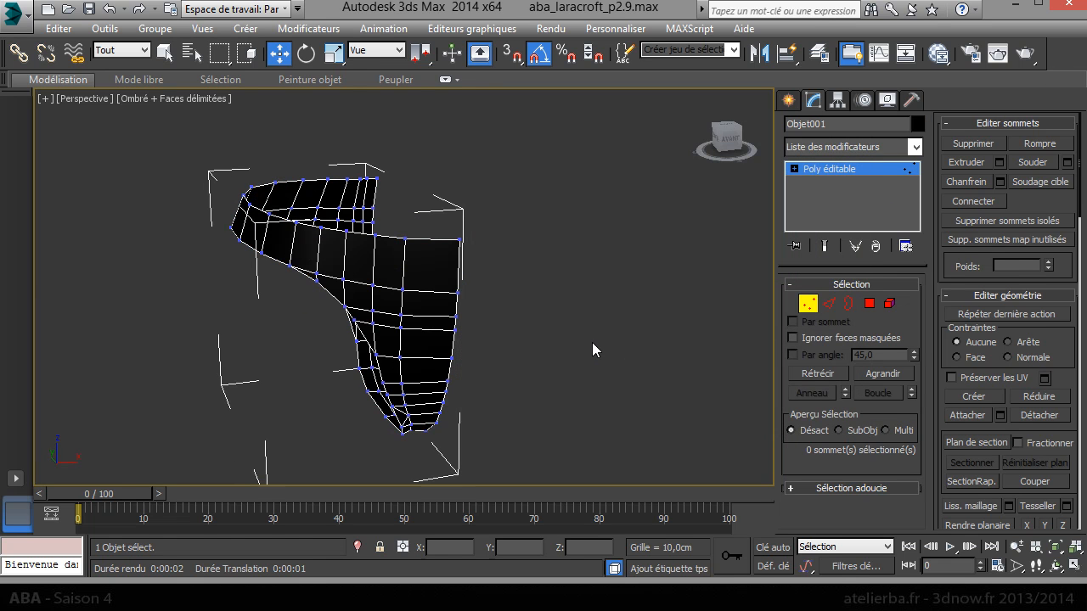
Change the underwear object's display colour to the custom red
left_click(917, 125)
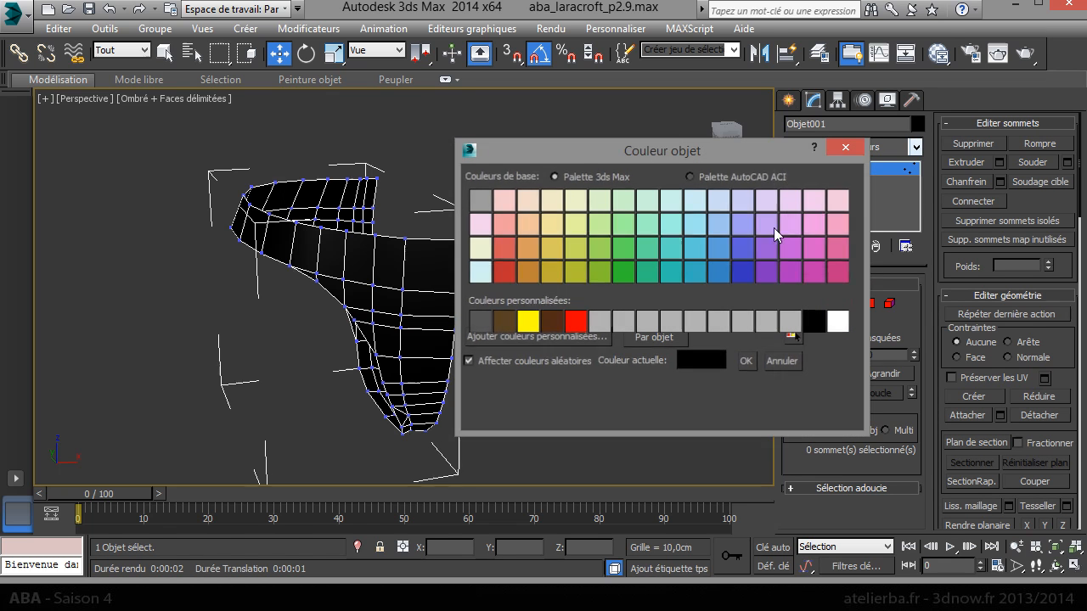
left_click(576, 320)
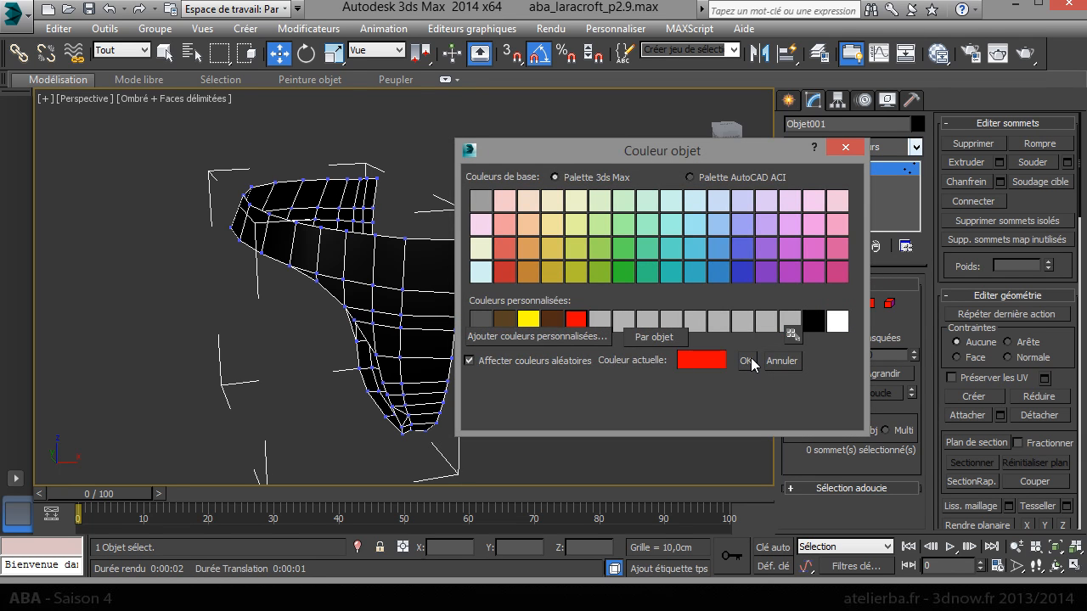
left_click(746, 360)
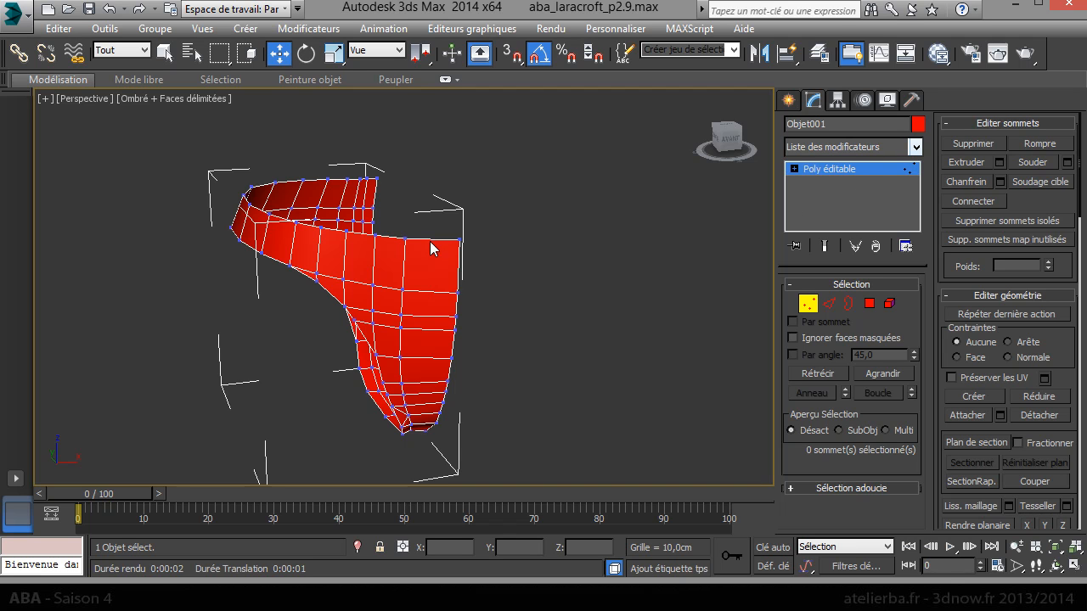
Apply a Symétrie modifier on the X axis with Basculer enabled, and place its mirror at X 0 cm
left_click(915, 147)
left_click_drag(919, 192, 915, 536)
left_click(853, 437)
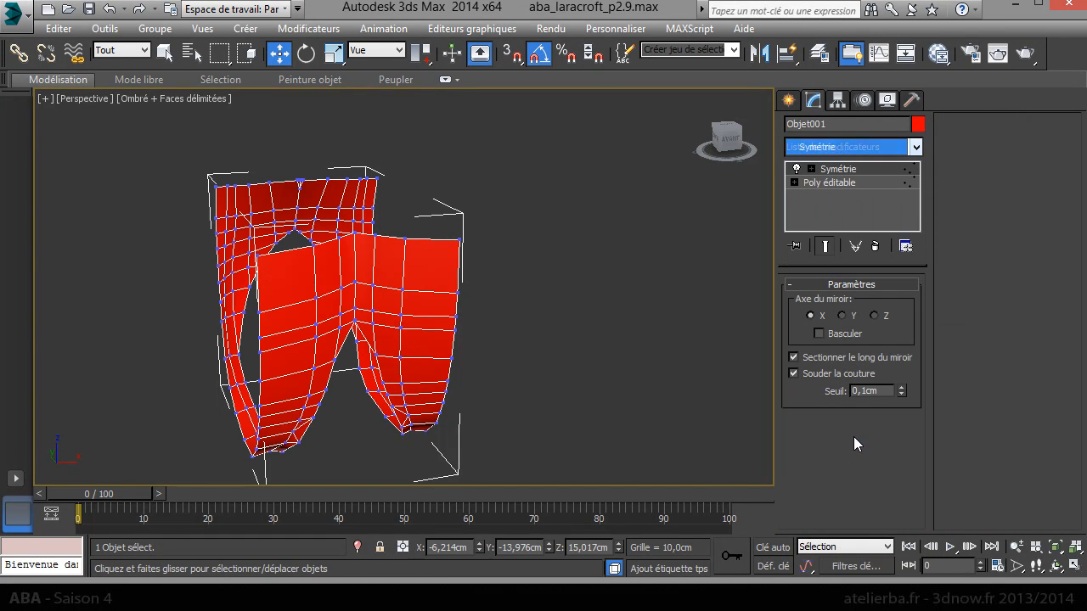
left_click(828, 335)
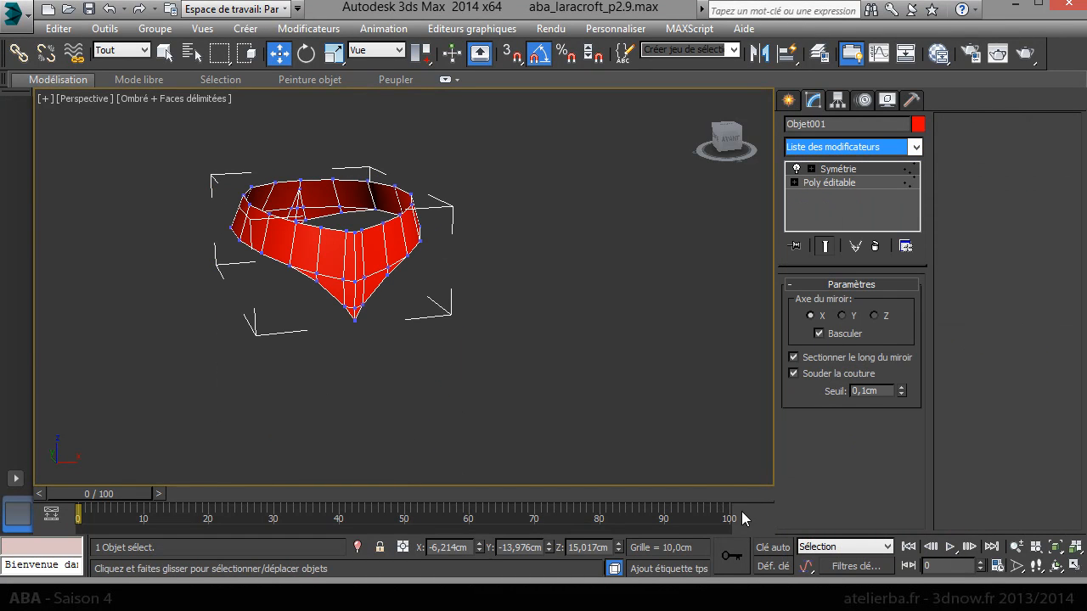
left_click(832, 170)
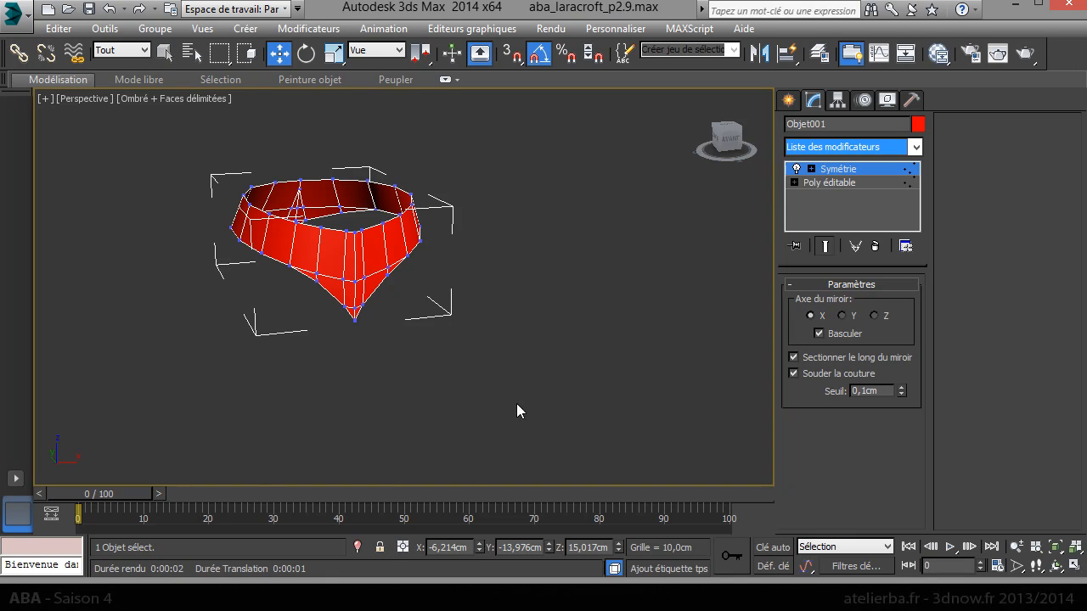
right_click(478, 550)
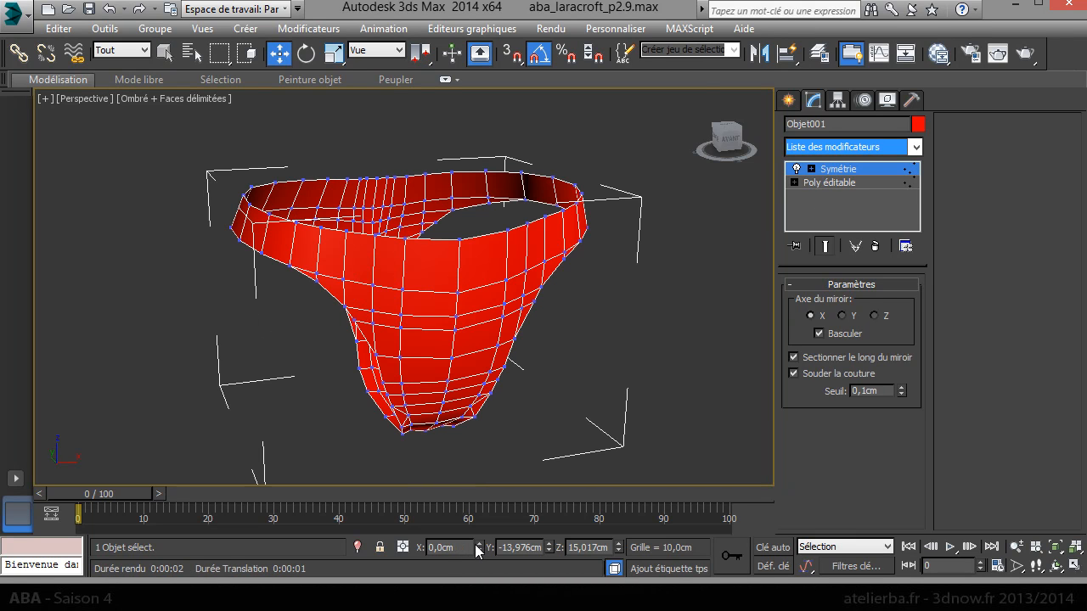
Return to the Poly éditable level and cut an edge on the front crotch from the triangles' shared inner vertex to the leg opening border
middle_click_drag(549, 342, 559, 291, "alt")
scroll(475, 329, "up", 4)
mouse_move(446, 315)
middle_mouse_down("alt")
mouse_move(429, 304)
mouse_move(449, 303)
mouse_move(448, 314)
middle_mouse_up("alt")
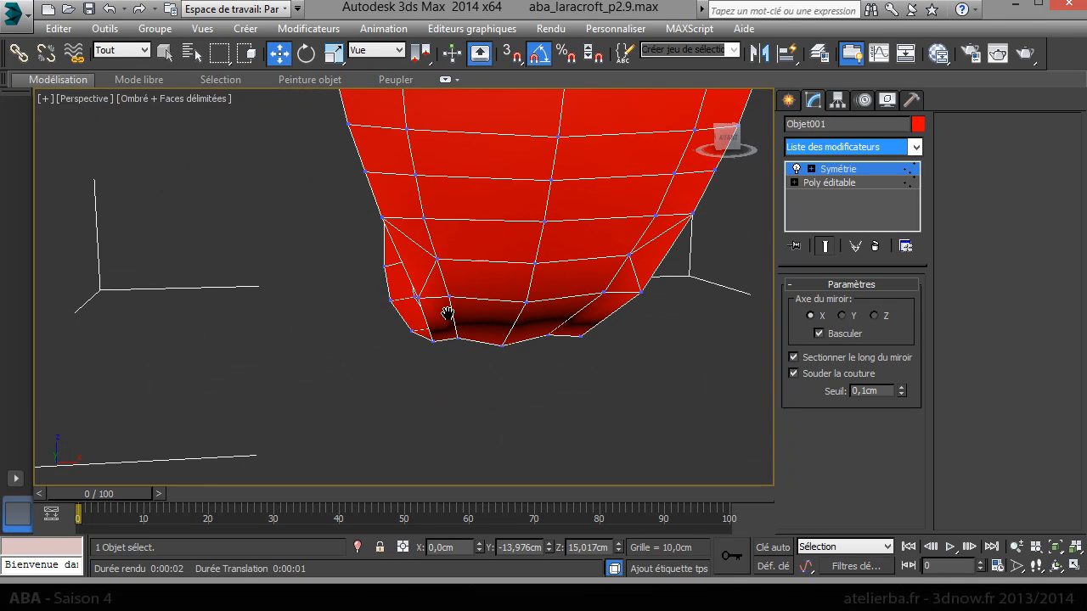
left_click(827, 183)
middle_click_drag(738, 234, 639, 287, "alt")
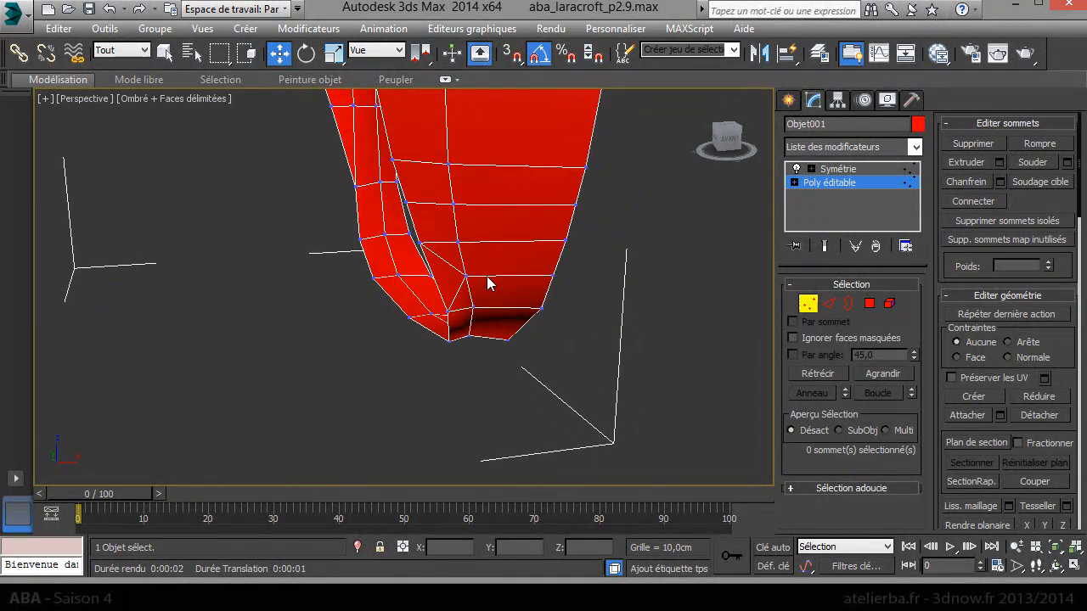
scroll(488, 278, "up", 5)
right_click(424, 283)
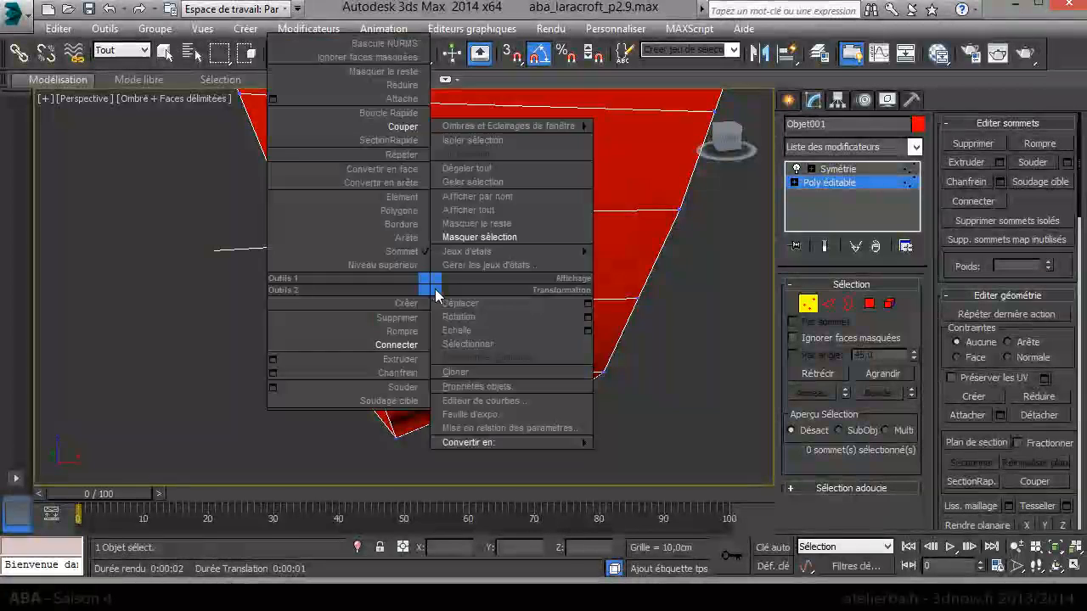
left_click(365, 145)
left_click(421, 302)
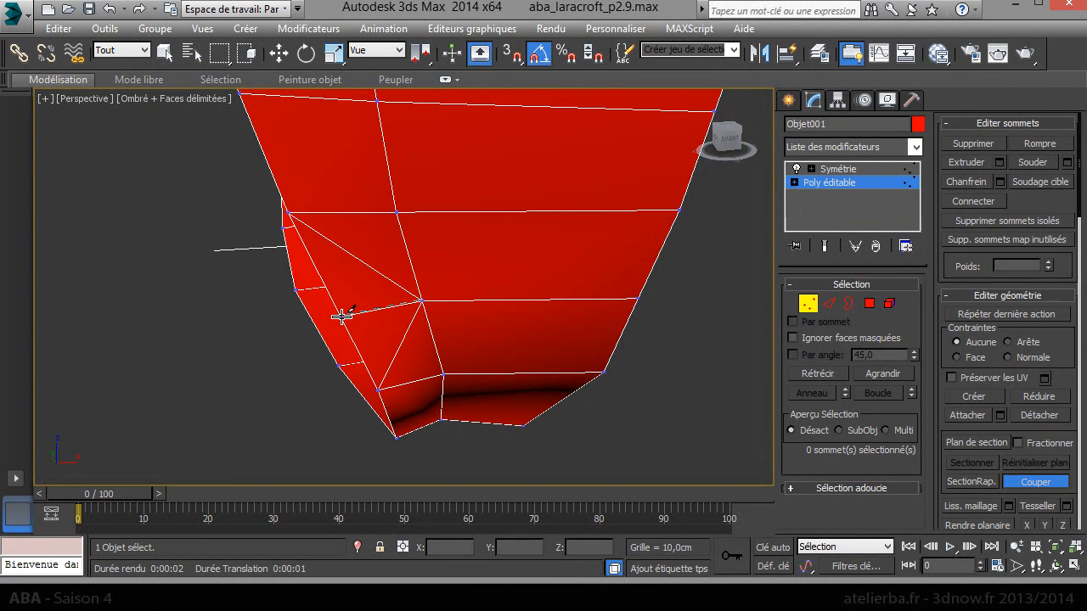
left_click(339, 311)
right_click(385, 272)
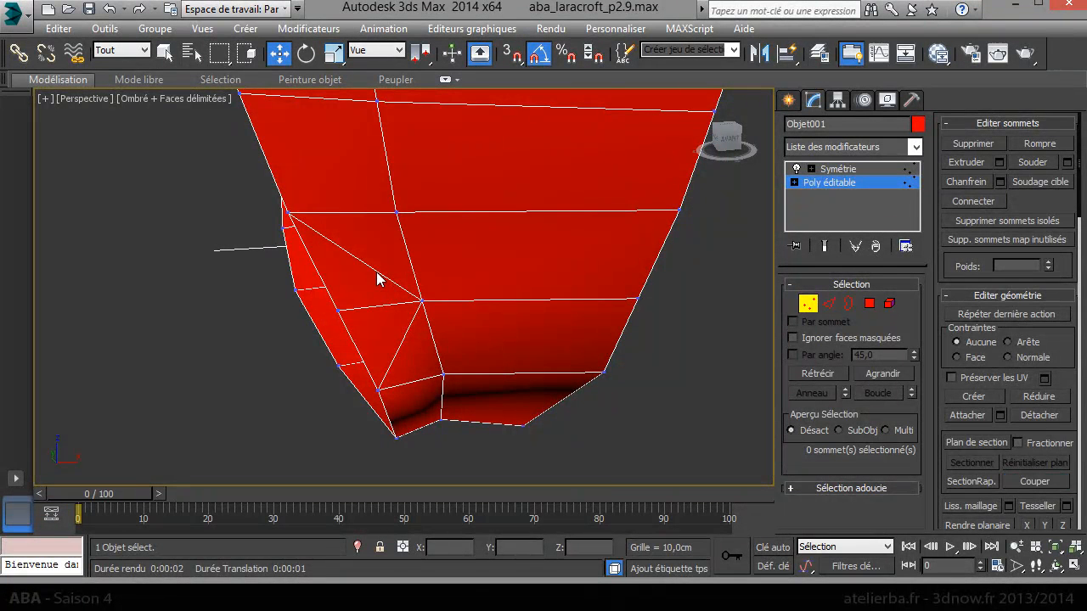
Remove the two diagonal edges on either side of the new cut at the front crotch
key("2")
left_click(376, 272)
left_click(407, 335, "ctrl")
right_click(414, 331)
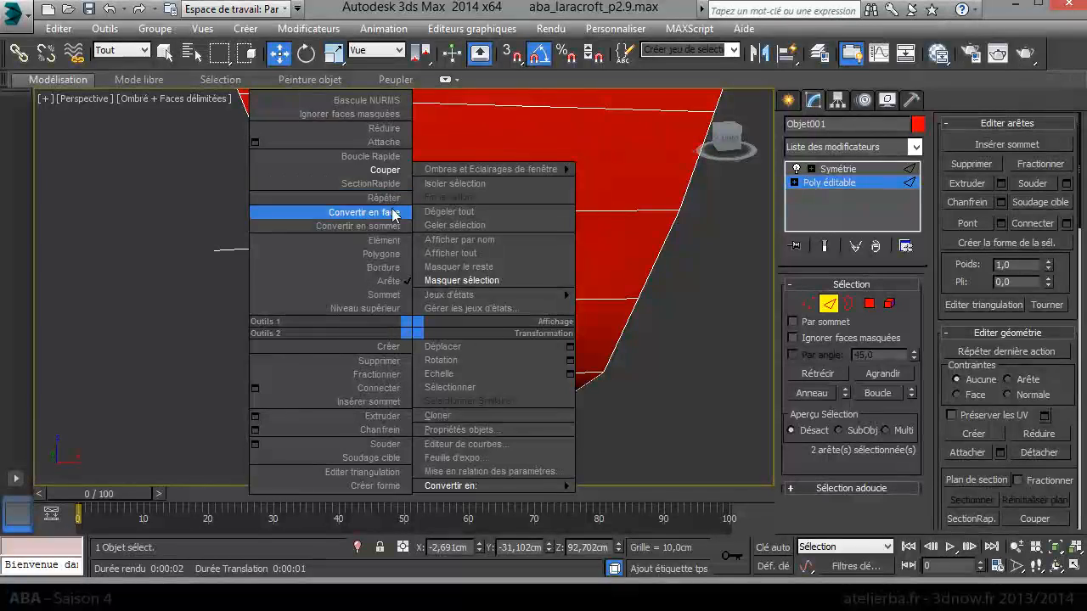
left_click(384, 360)
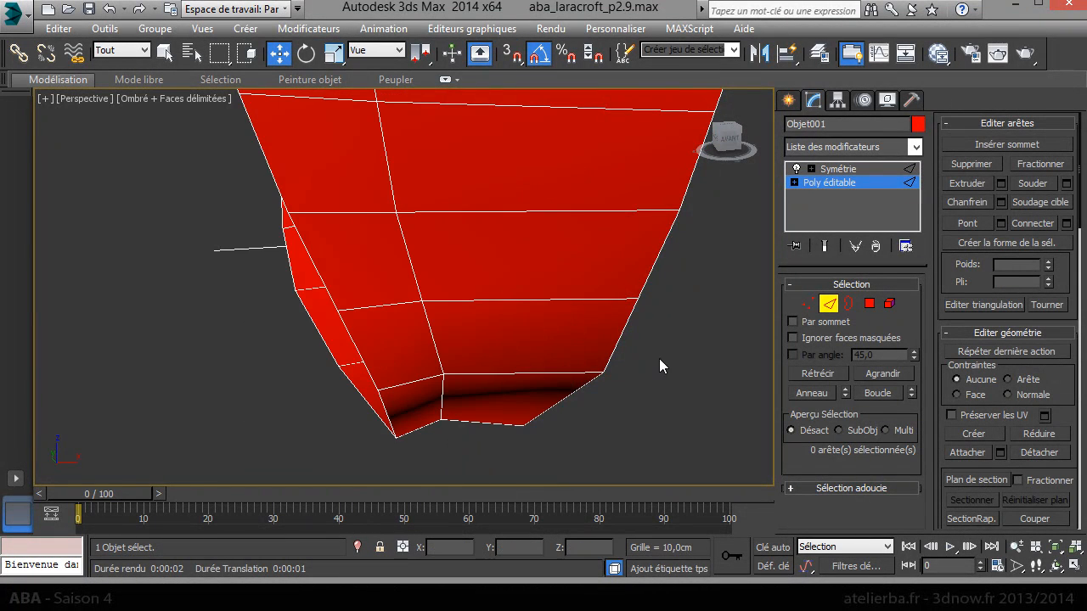
Remove two surplus horizontal edge lines from the closely spaced rows on the lower front panel
scroll(660, 360, "down", 5)
middle_click_drag(634, 323, 608, 335, "alt")
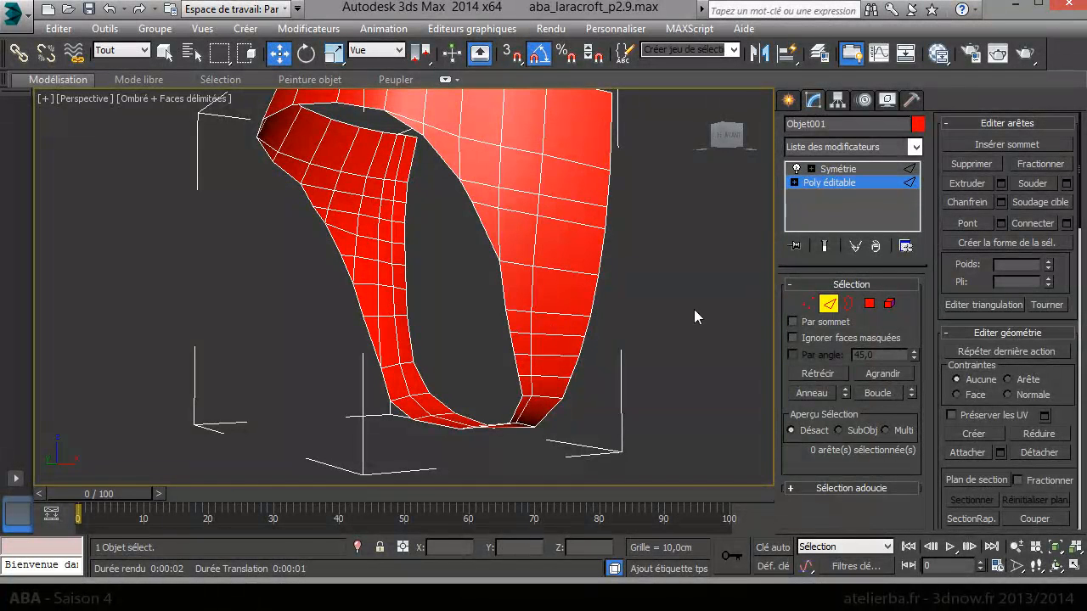
left_click(519, 333)
left_click(565, 333, "ctrl")
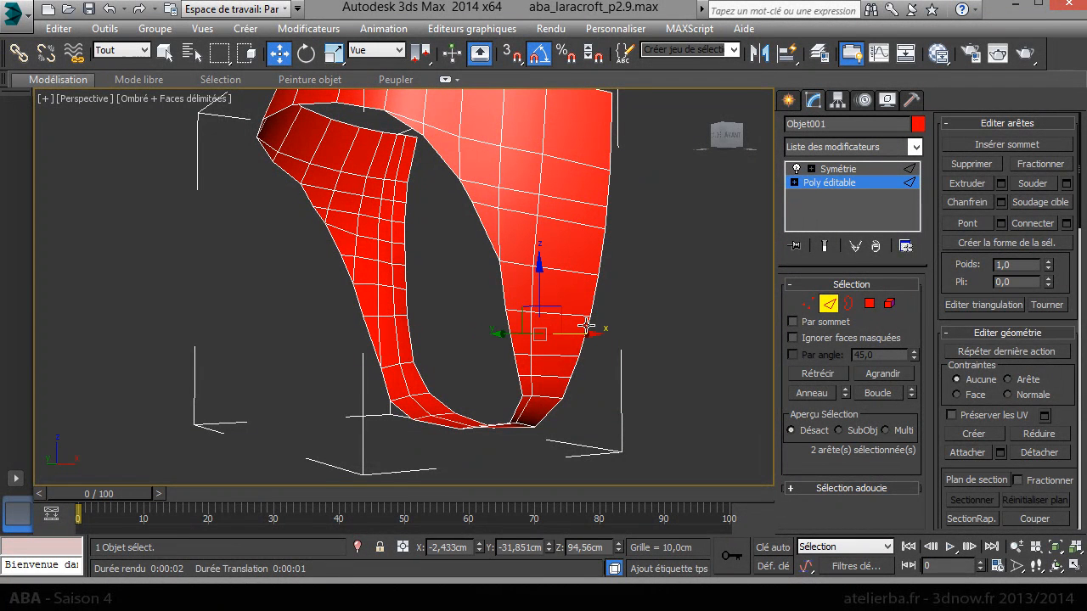
key("BackSpace")
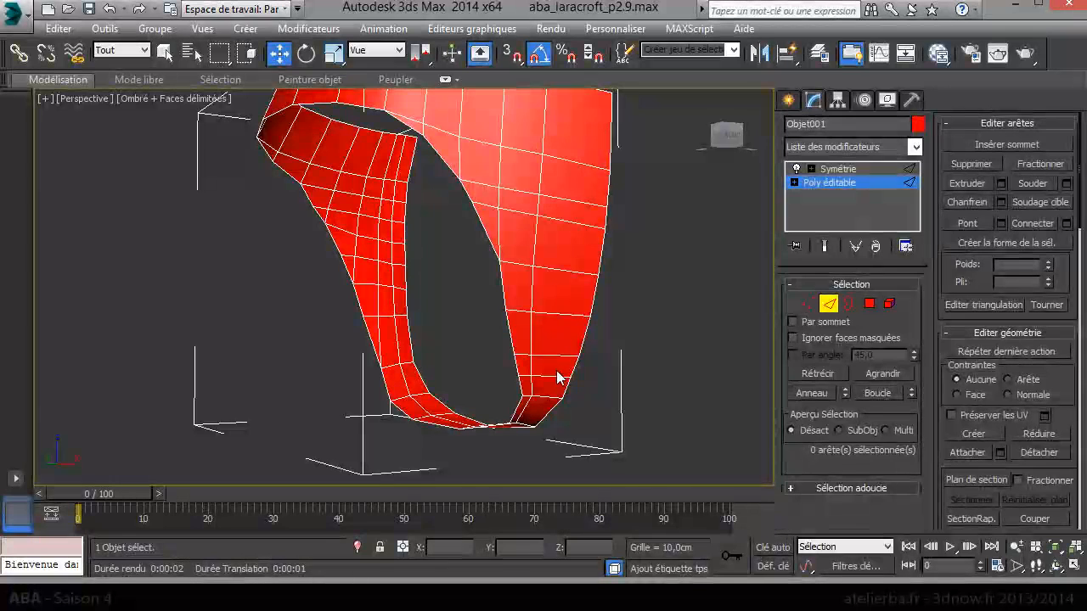
left_click(555, 376)
left_click(529, 375, "ctrl")
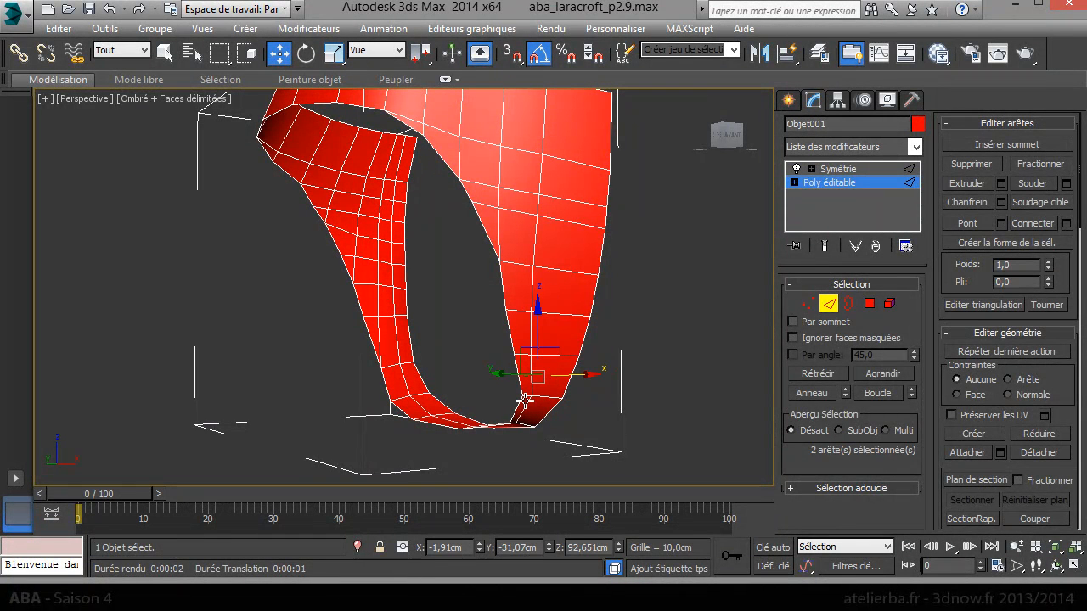
key("BackSpace")
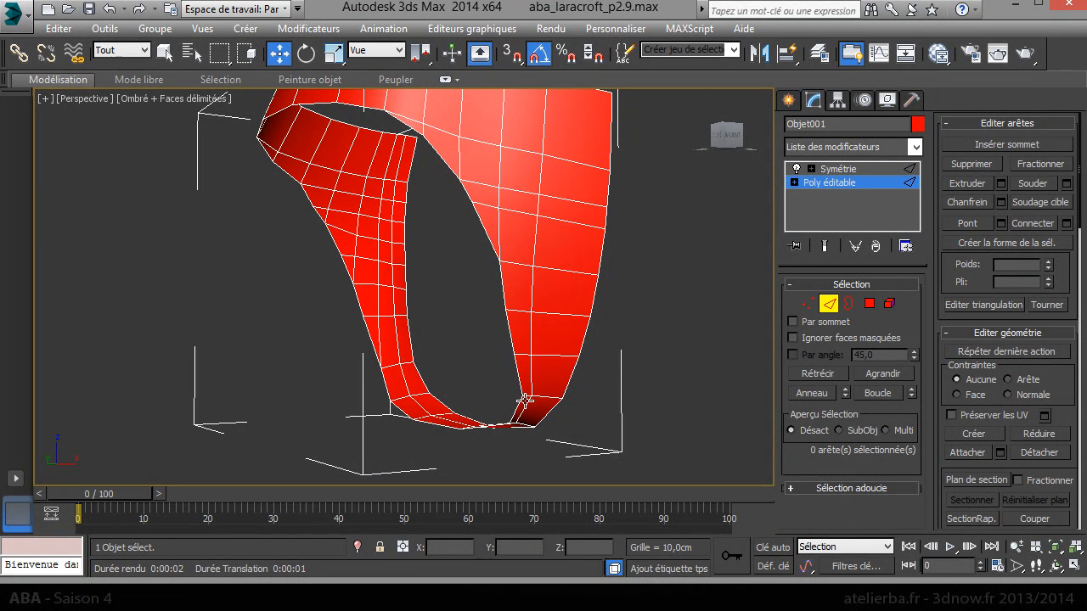
Select the full loop of the surplus horizontal edge line across the upper back panel and remove it
middle_click_drag(425, 327, 723, 367, "alt")
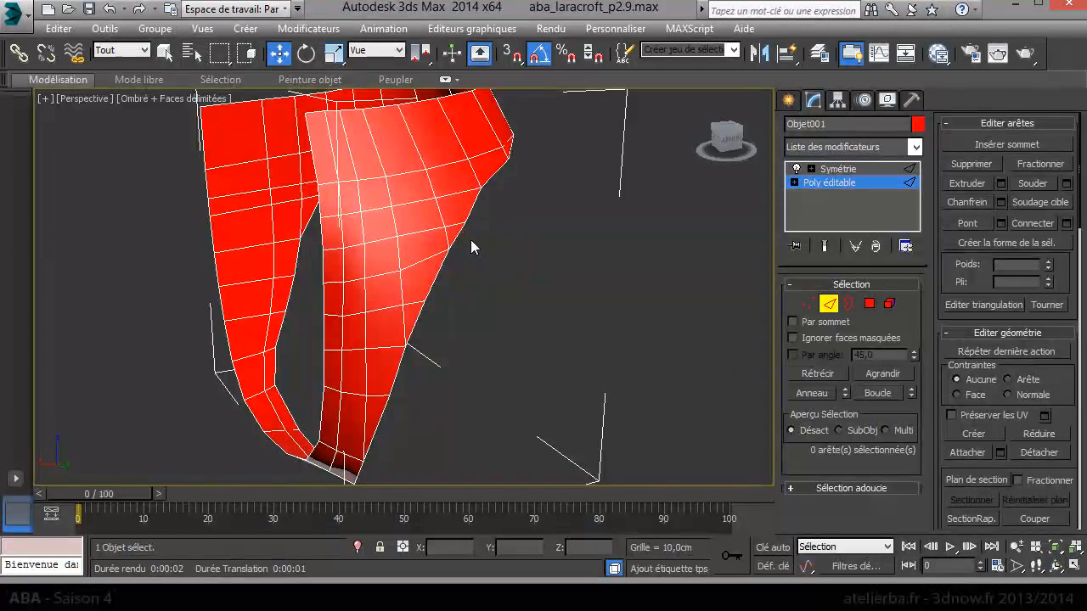
left_click(450, 222)
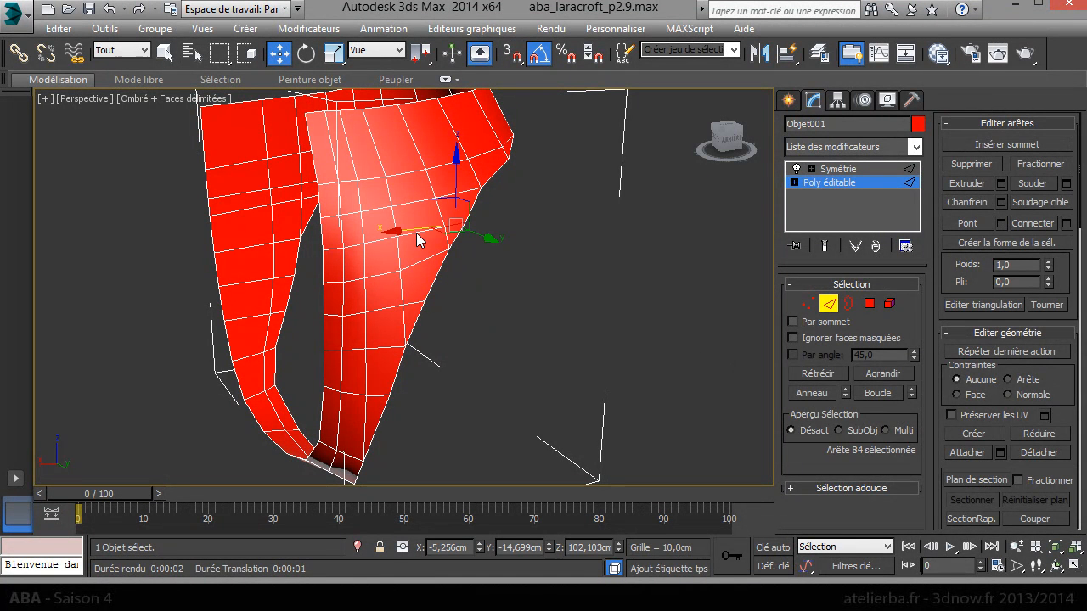
left_click(878, 393)
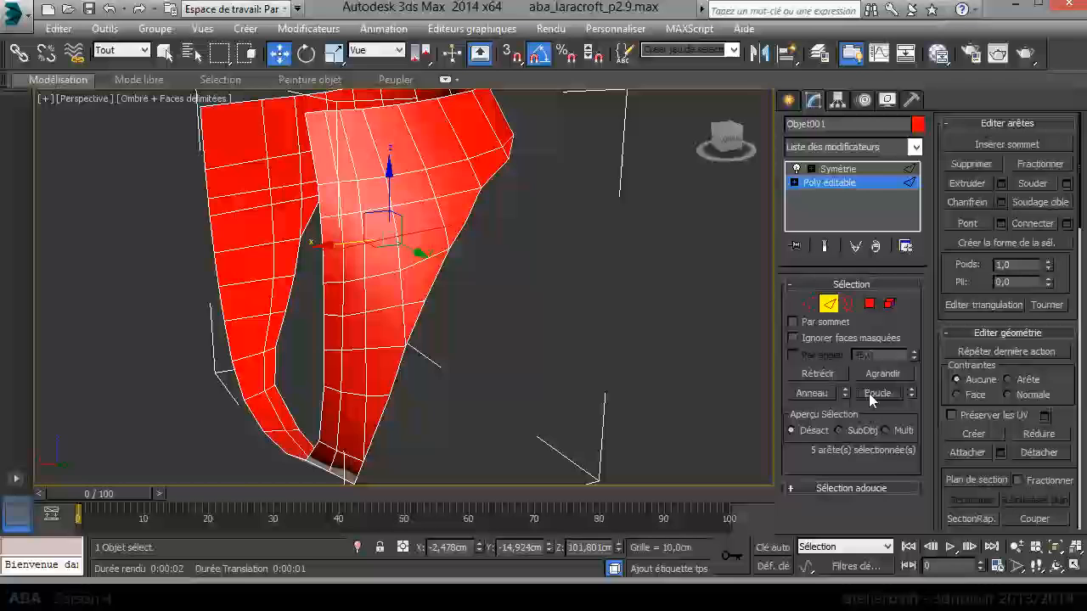
left_click(553, 277)
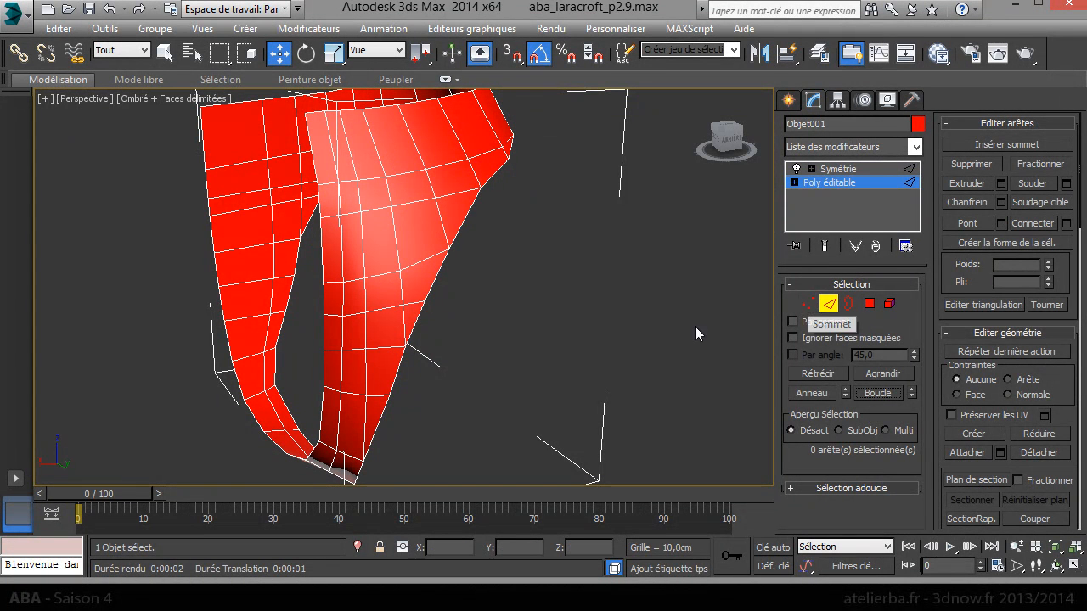
Leave edge editing and reactivate the Symétrie modifier to display both halves of the brief
middle_click_drag(609, 339, 281, 340, "alt")
left_click(836, 183)
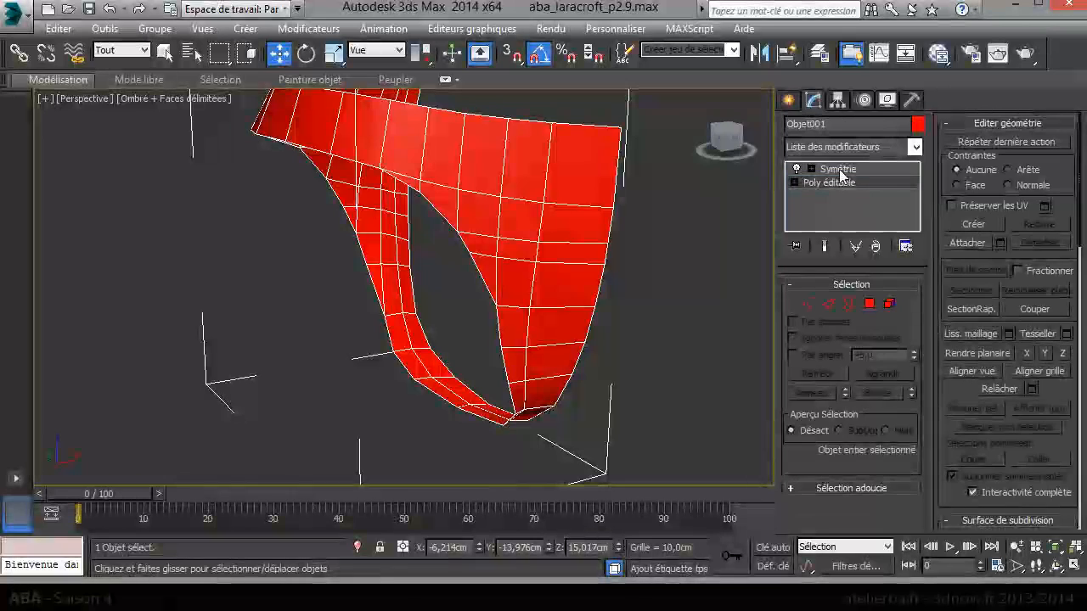
middle_click_drag(664, 256, 560, 280, "alt")
left_click(834, 171)
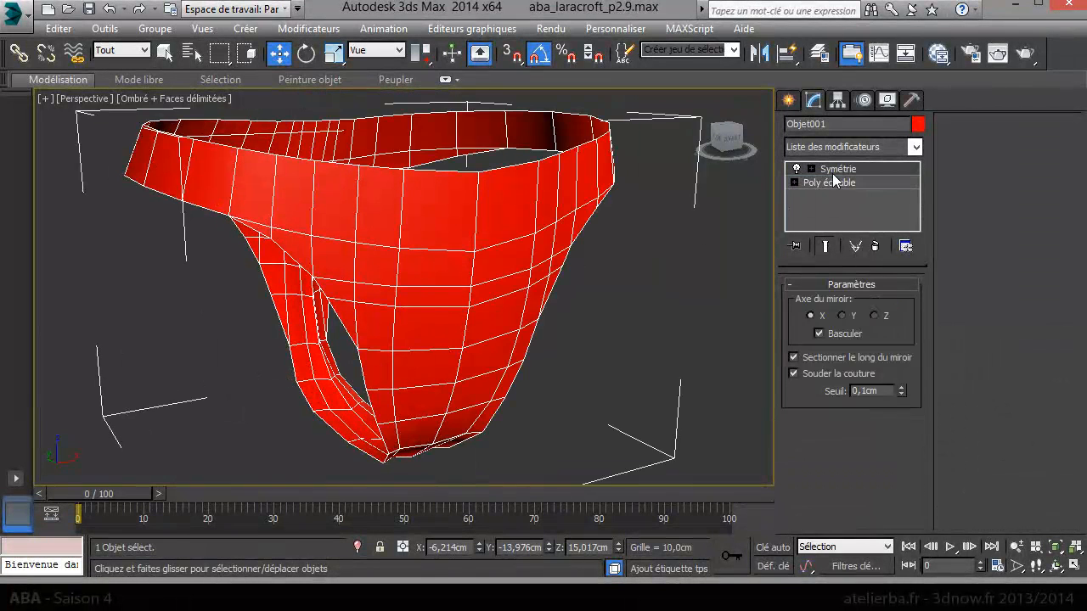
Add a Coque modifier above Symétrie to give the brief thickness
left_click(836, 182)
left_click(893, 169)
left_click(915, 147)
left_click_drag(917, 208, 961, 226)
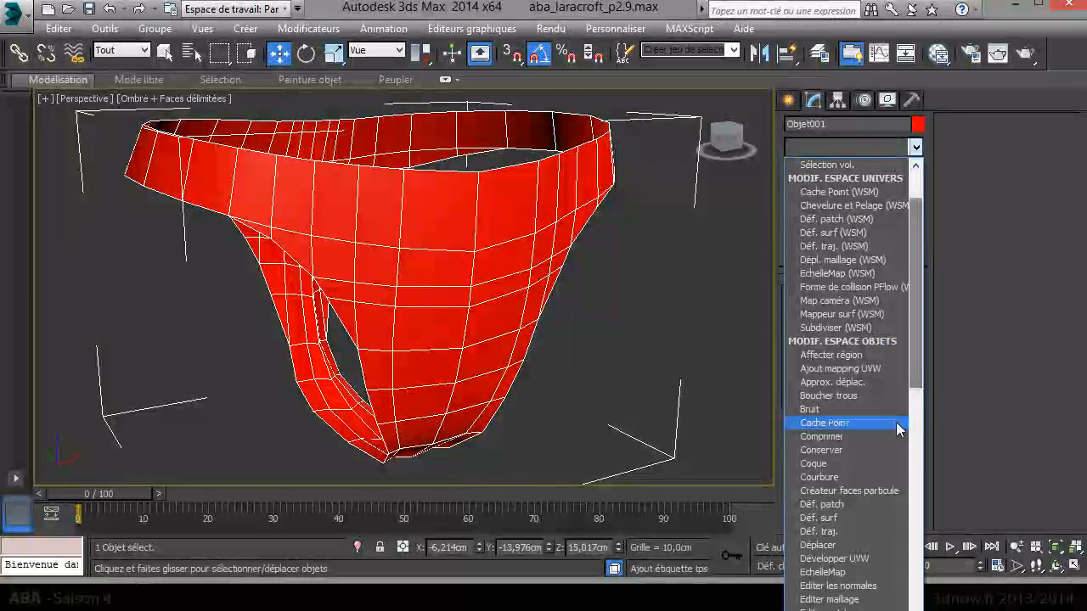
left_click(853, 464)
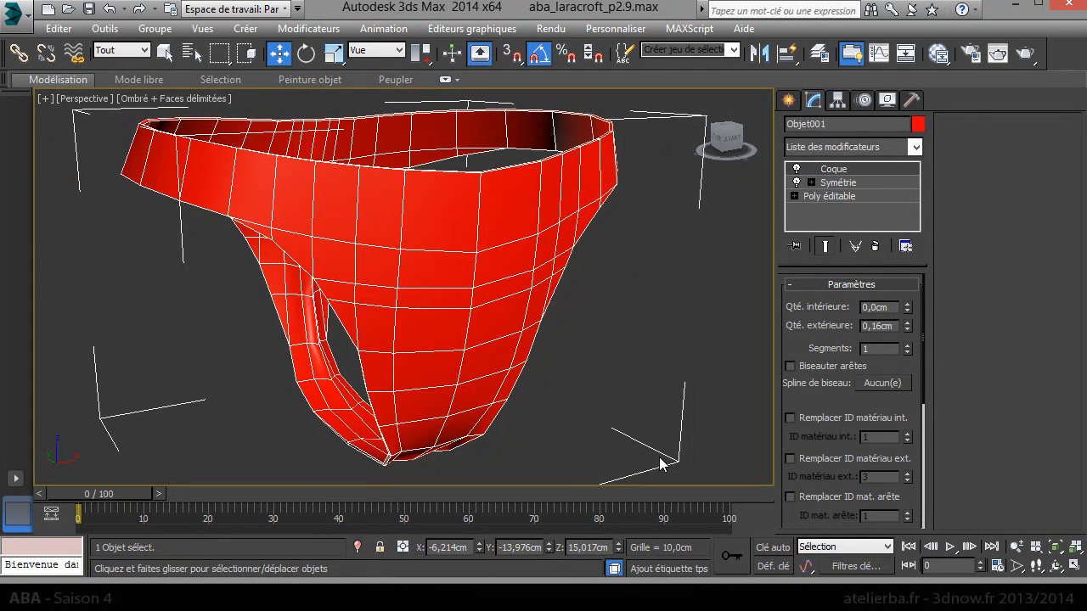
Unhide the Lara layer to show the body beneath the brief, and close the layer manager
left_click(819, 53)
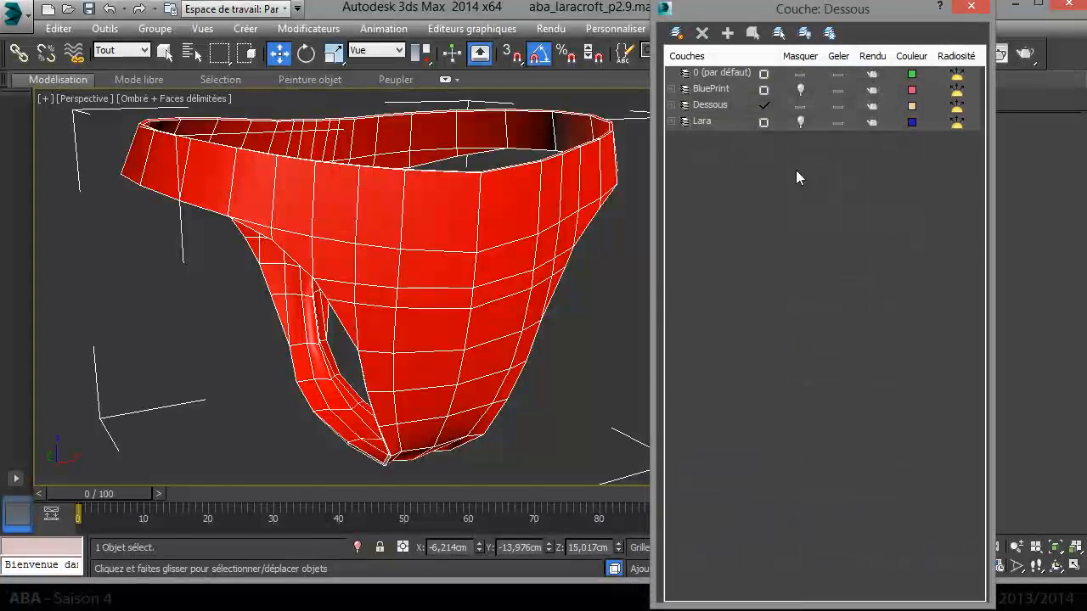
left_click(801, 122)
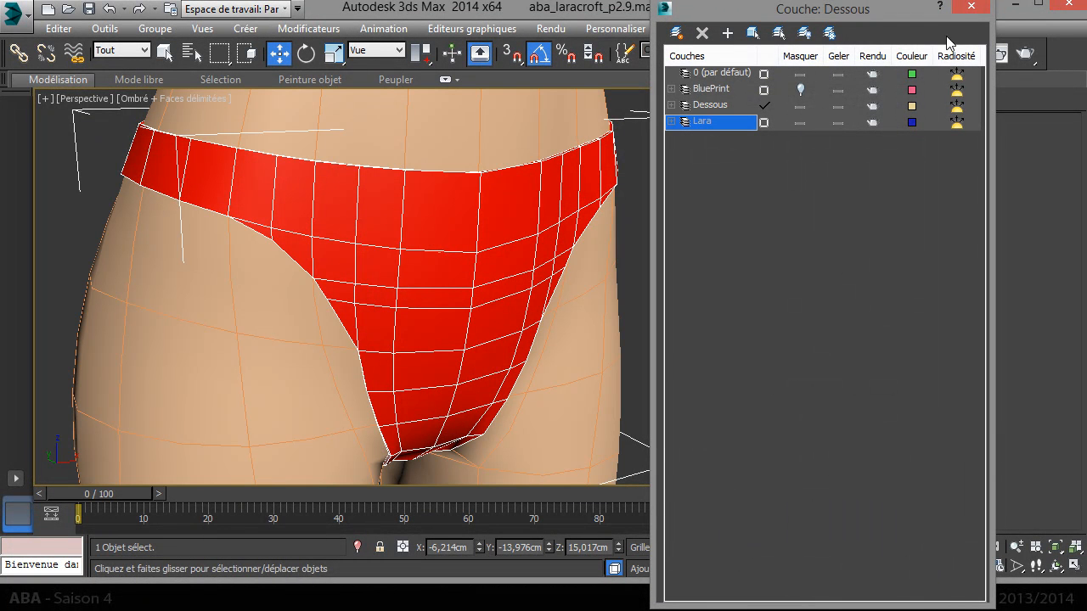
left_click(972, 8)
left_click(705, 258)
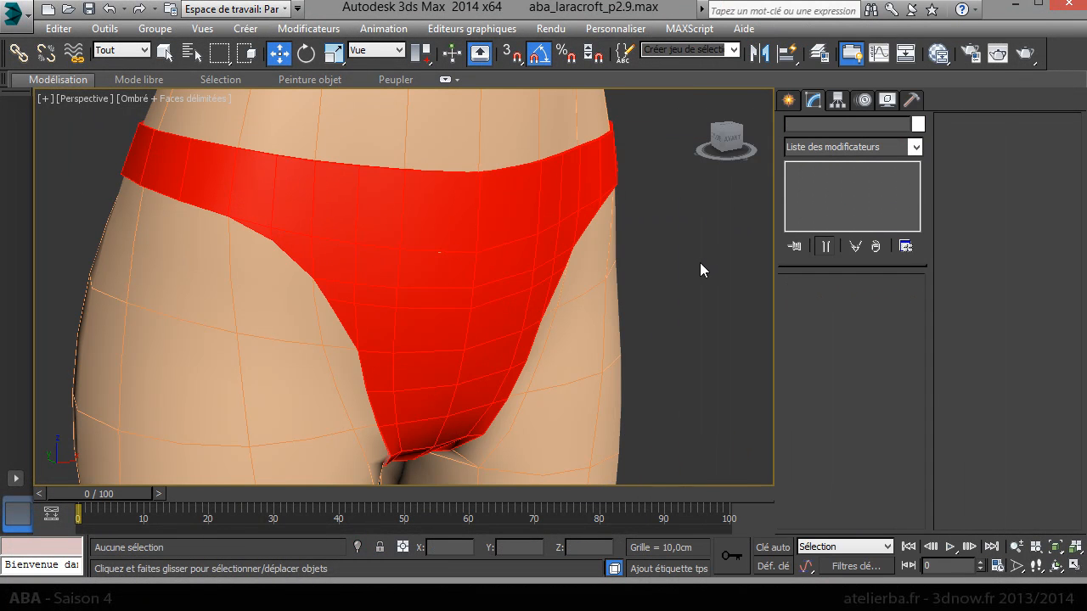
Select the brief and apply a Lissage rapide modifier on top of Coque
scroll(673, 296, "down", 4)
middle_click_drag(673, 287, 510, 262, "alt")
left_click(509, 262)
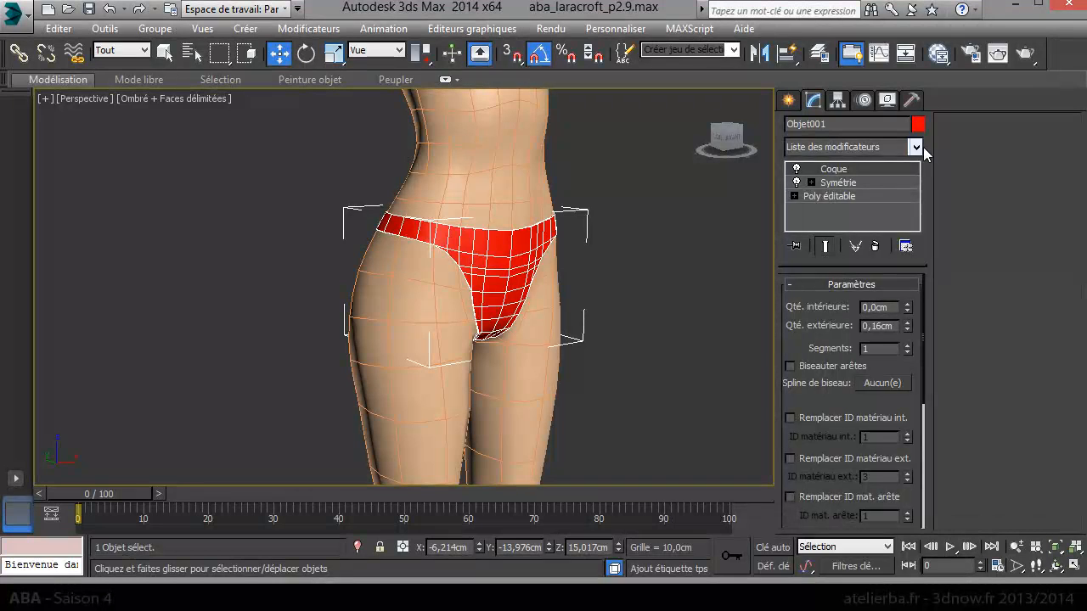
left_click(915, 148)
scroll(837, 281, "down", 10)
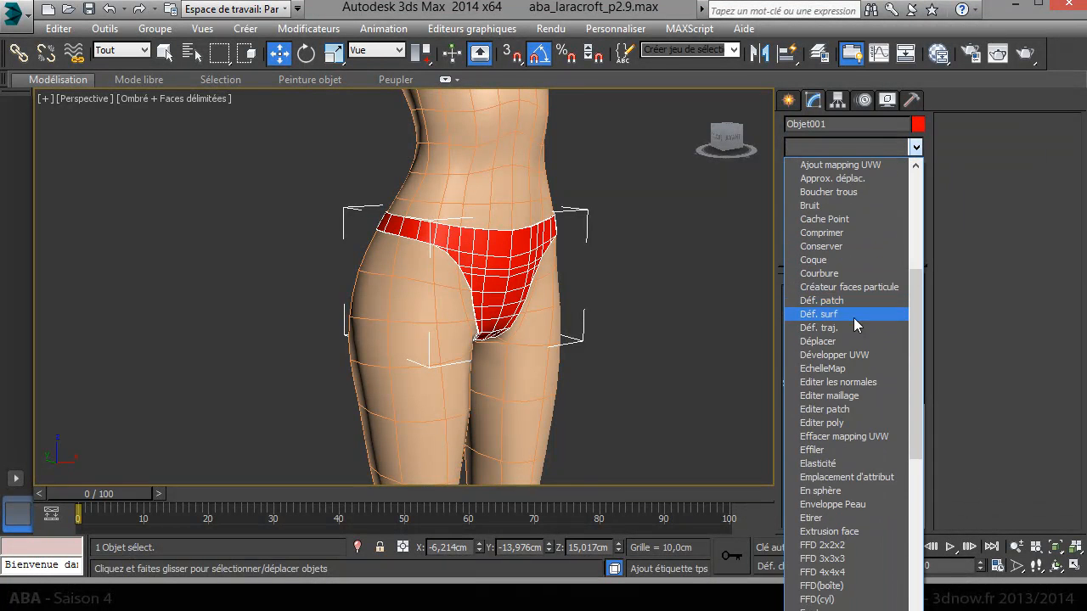
scroll(863, 333, "down", 3)
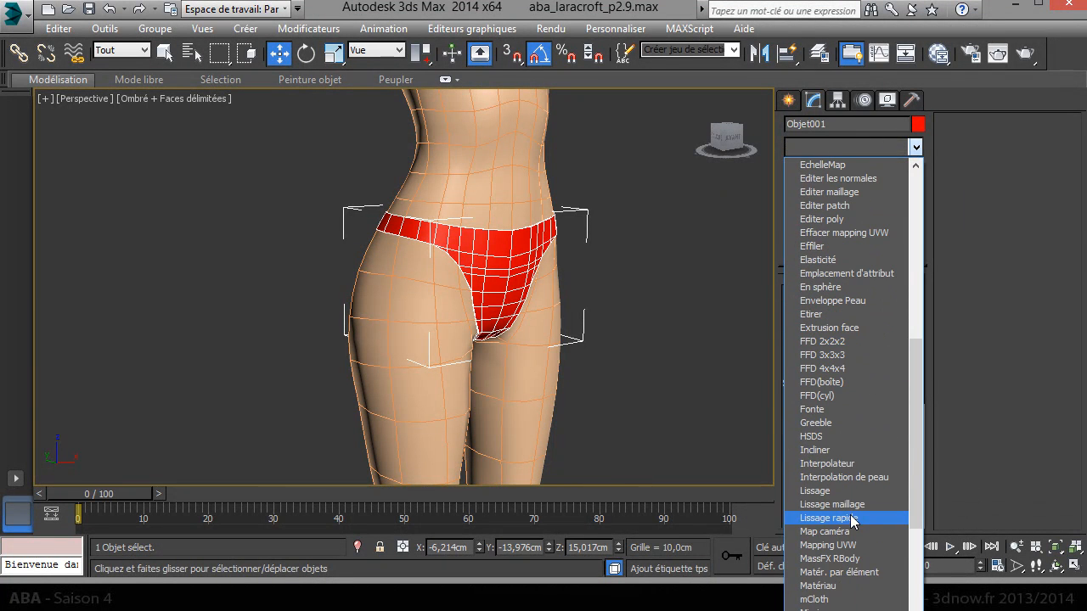
left_click(829, 516)
Turn off the edged-faces display and inspect the smoothed brief from the side and back
left_click(624, 302)
middle_click_drag(661, 273, 748, 283, "alt")
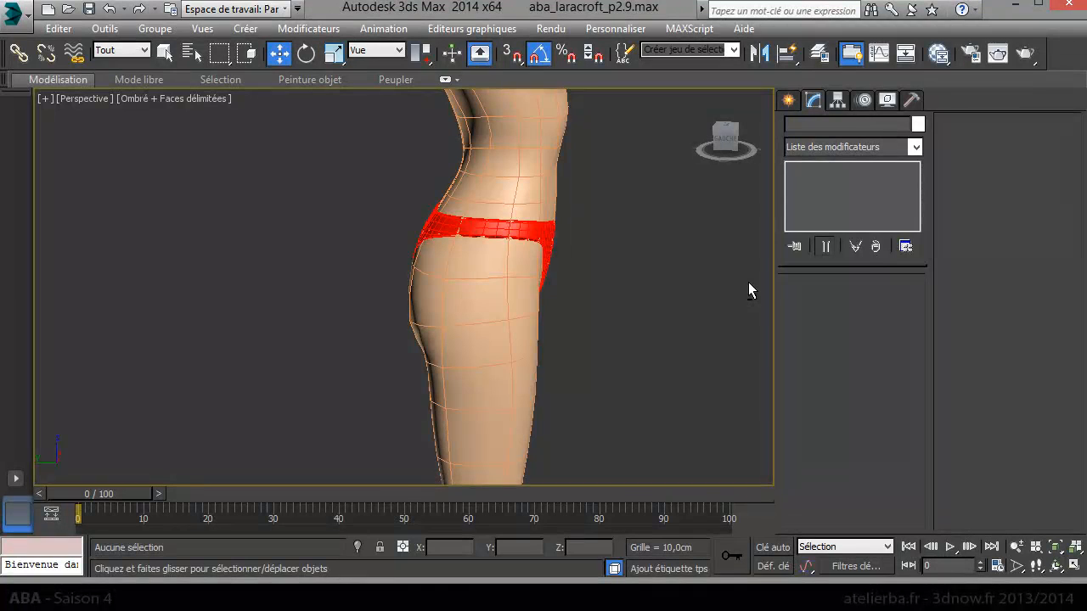
key("F4")
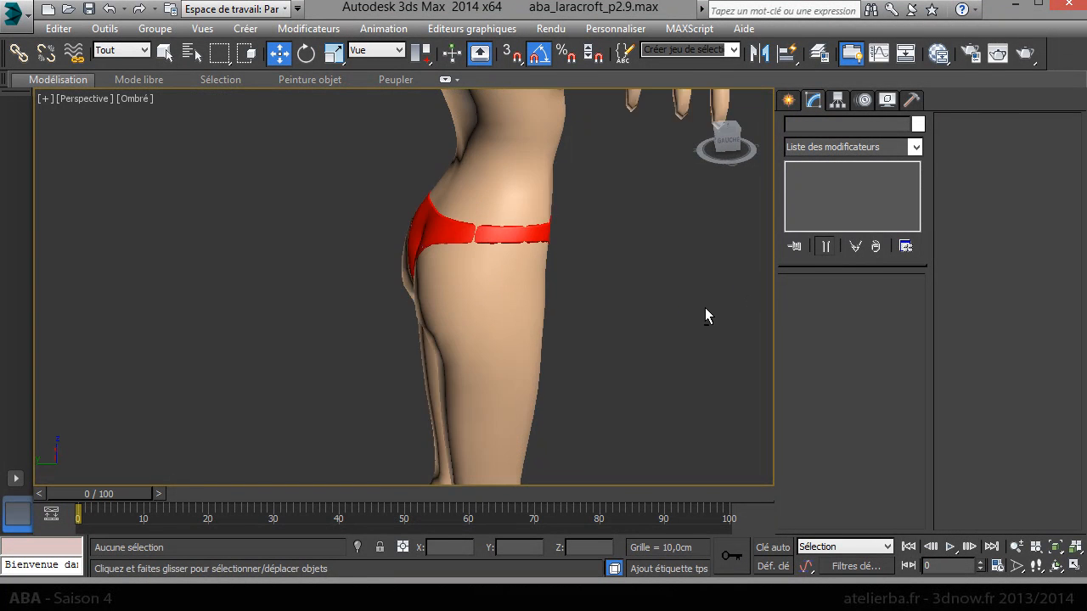
scroll(574, 219, "up", 5)
middle_click_drag(574, 224, 546, 291, "alt")
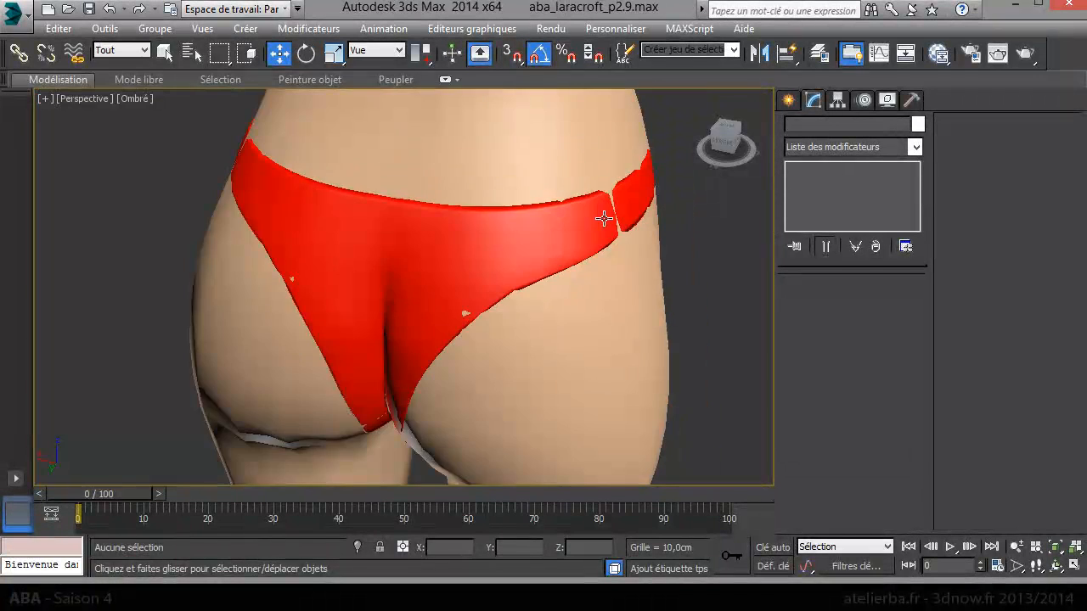
middle_click_drag(601, 215, 693, 185, "alt")
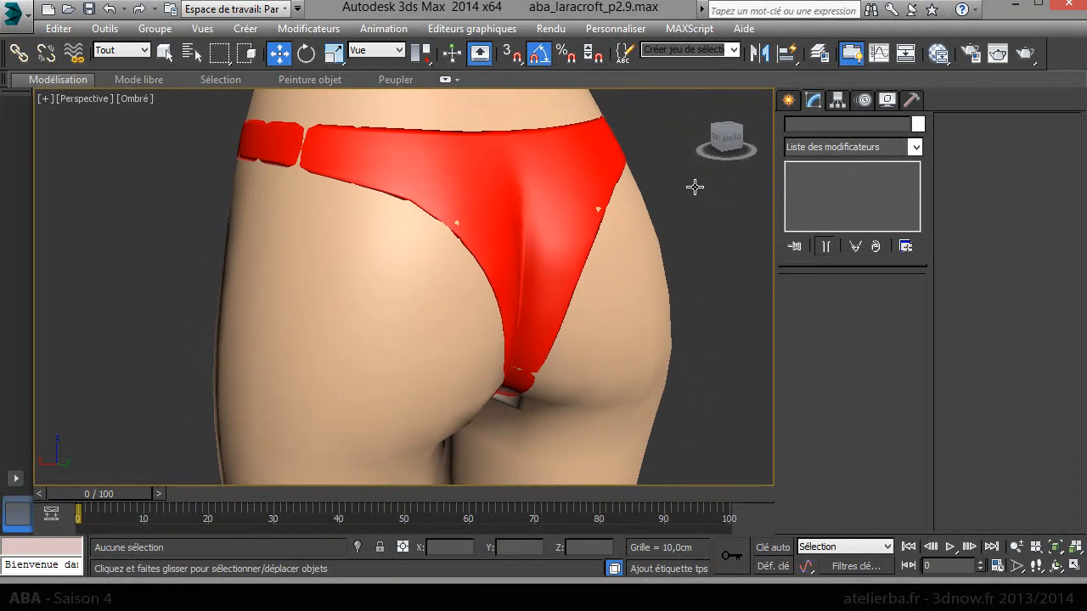
Switch off Lissage rapide on the brief and inspect the back surface without smoothing
left_click(567, 210)
left_click(796, 169)
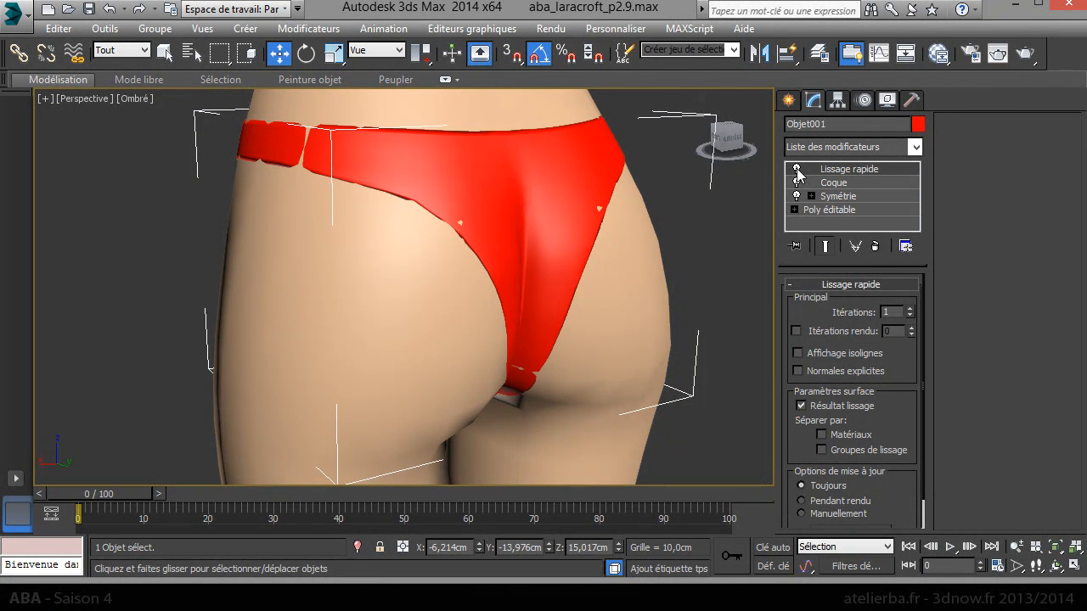
left_click(829, 209)
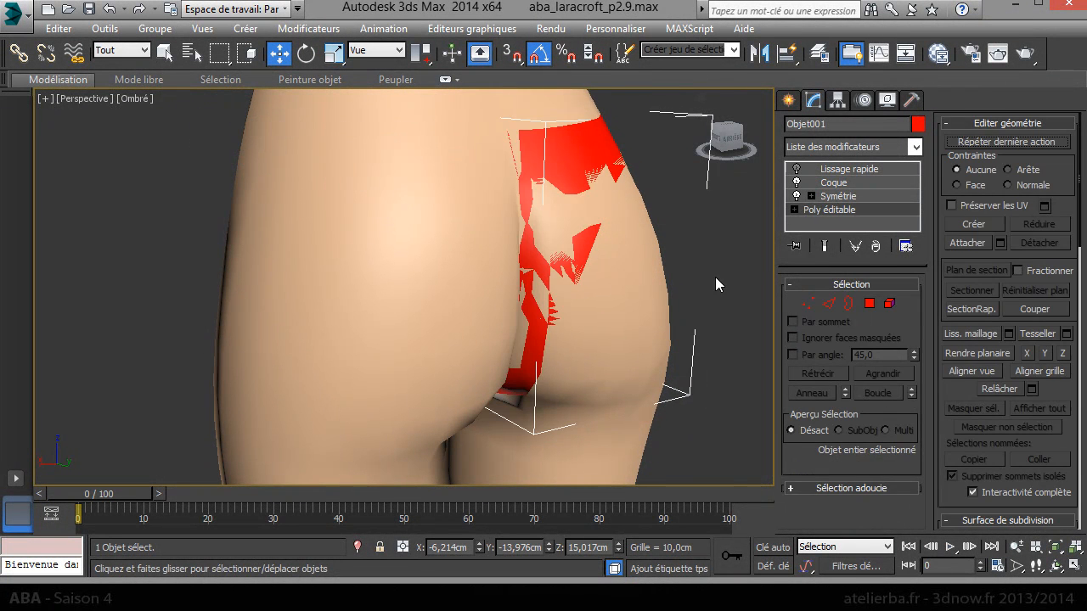
left_click(720, 276)
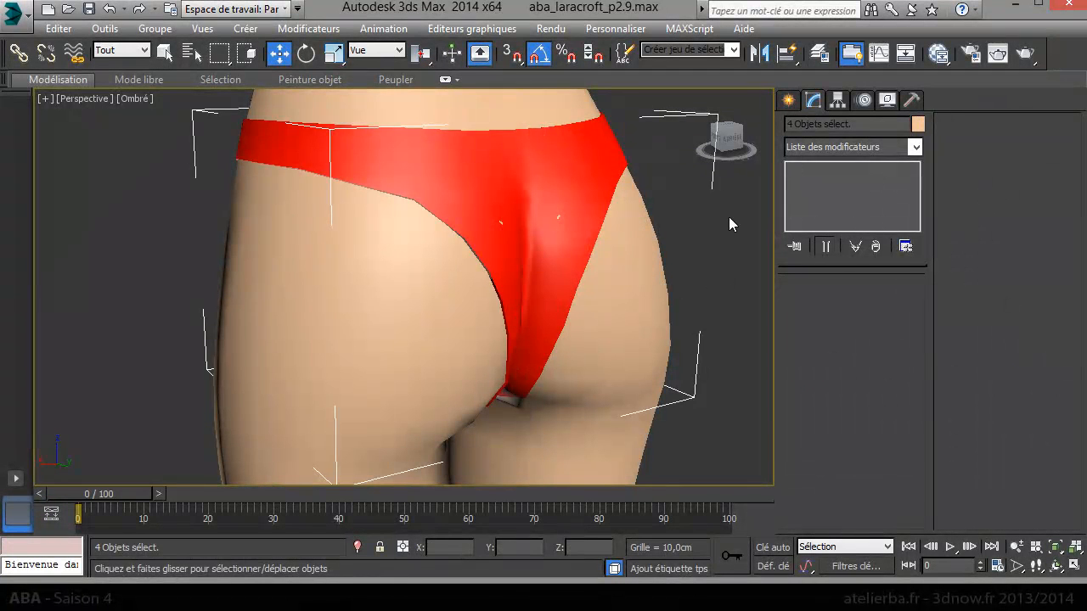
left_click(590, 249)
left_click(568, 230)
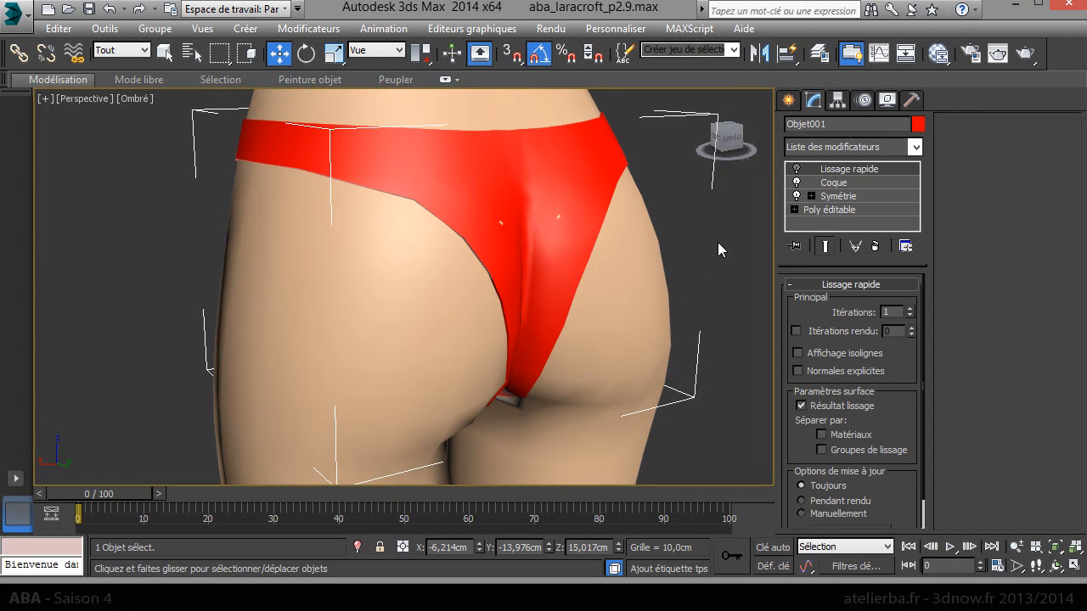
Weld all vertices of the brief's base Poly éditable with a 0,1cm threshold
left_click(821, 212)
left_click(801, 302)
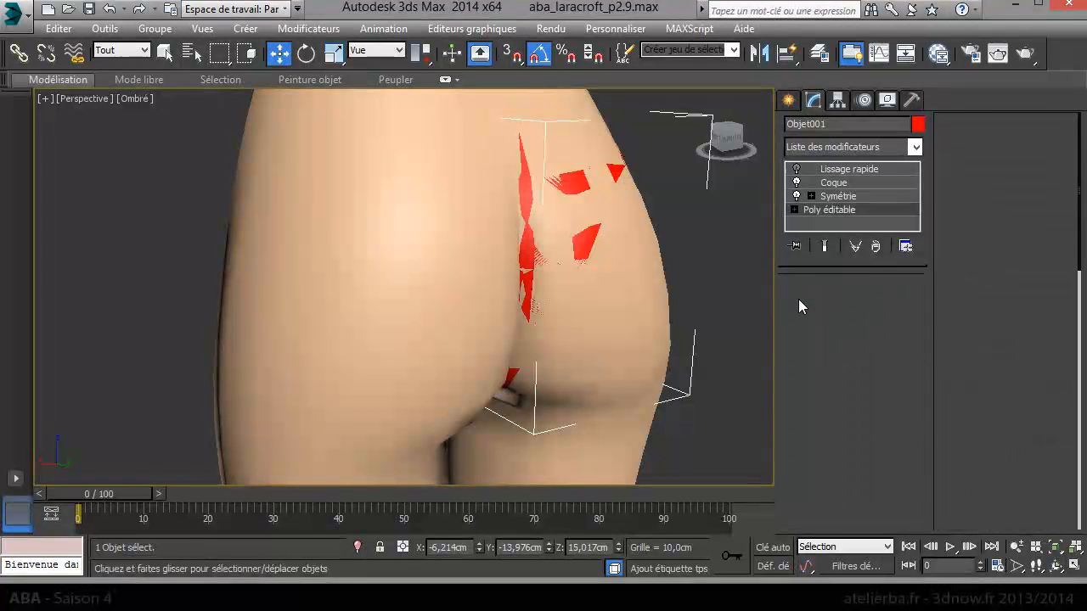
right_click(621, 290)
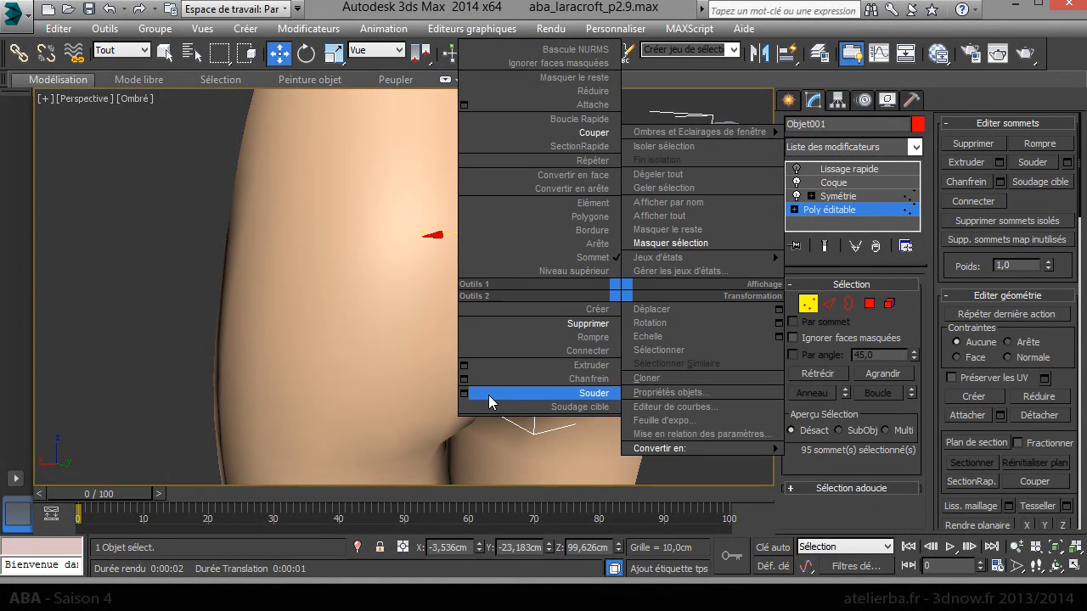
left_click(464, 393)
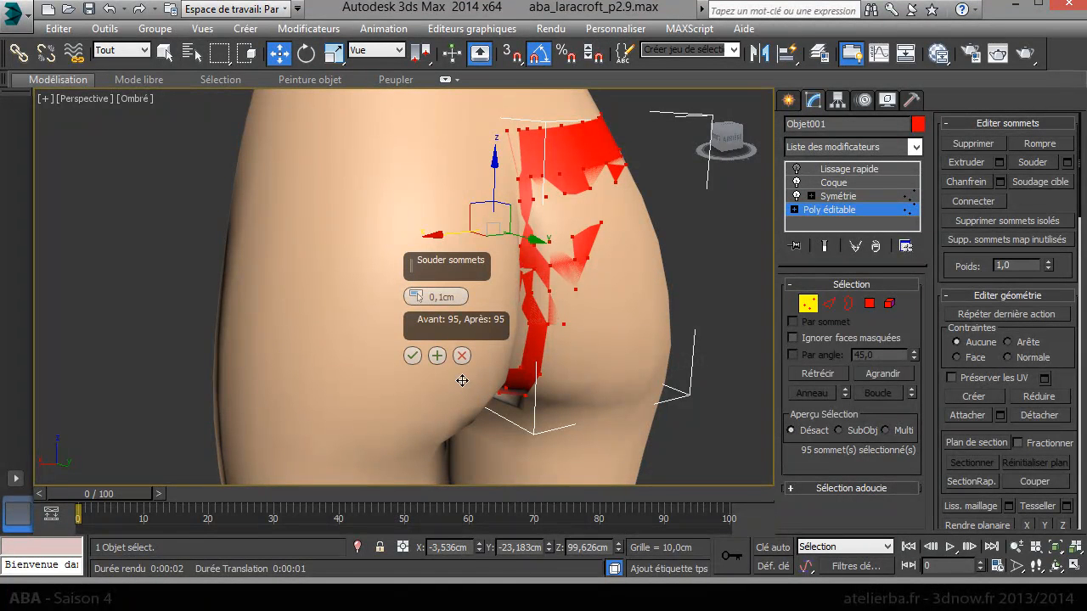
left_click(413, 356)
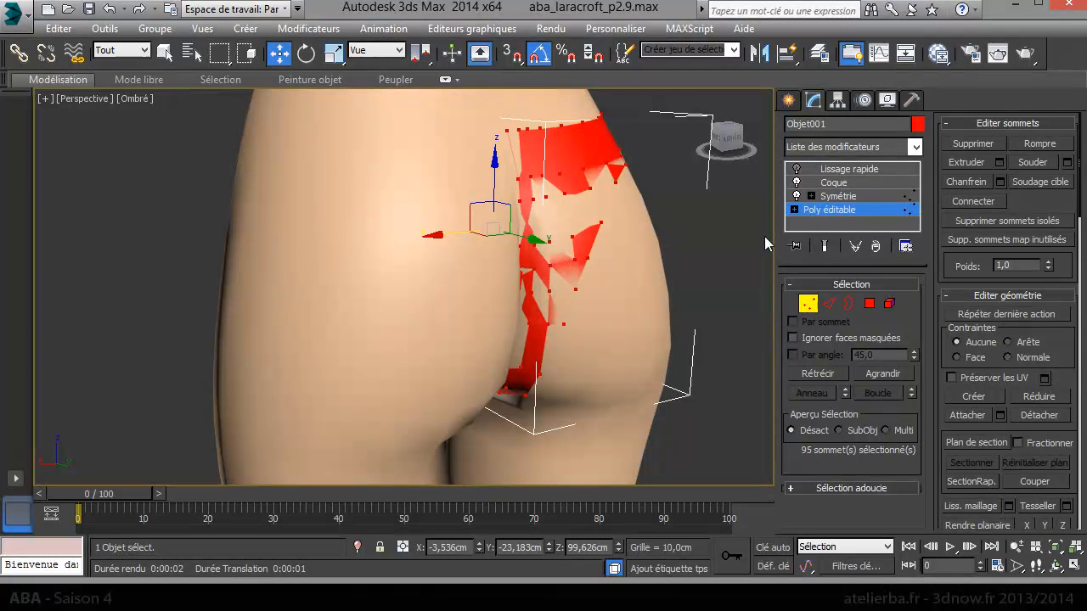
left_click(744, 246)
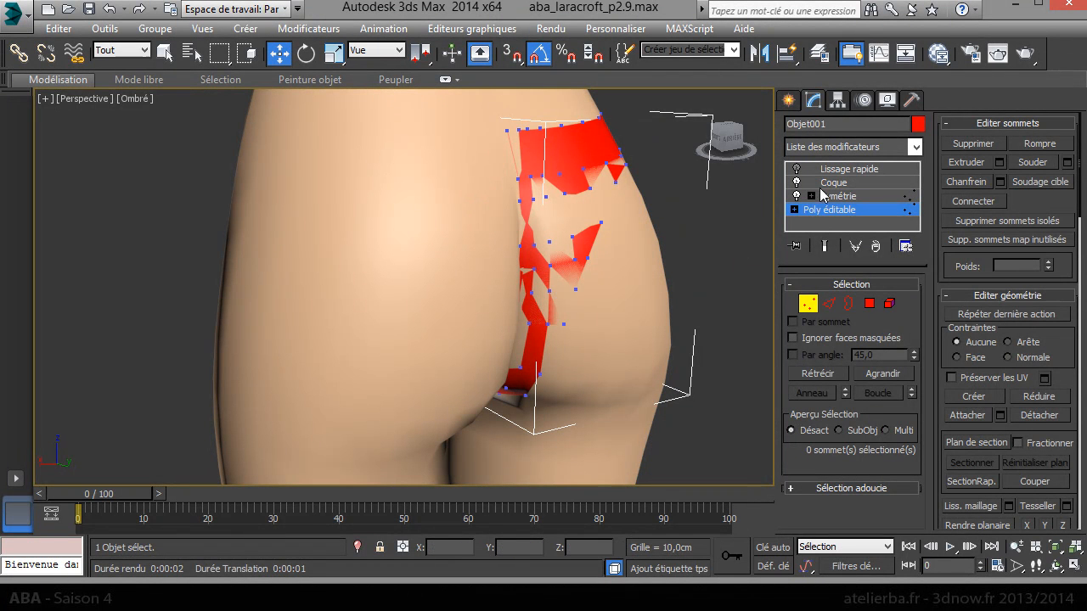
Return to the full modifier stack, reactivate Lissage rapide and make it separate surfaces by Groupes de lissage
left_click(823, 247)
left_click(845, 170)
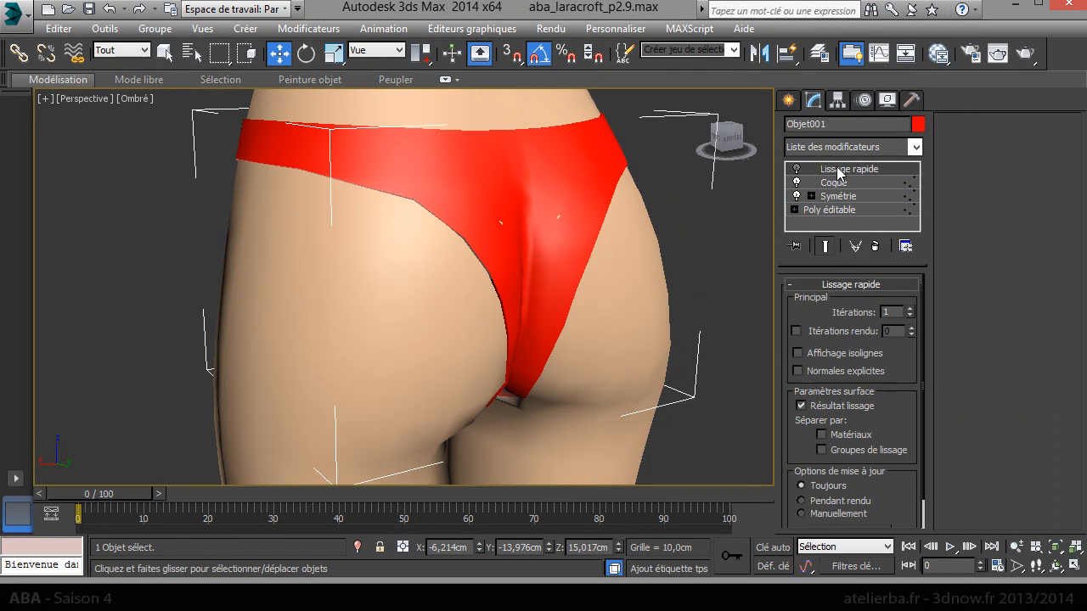
left_click(797, 171)
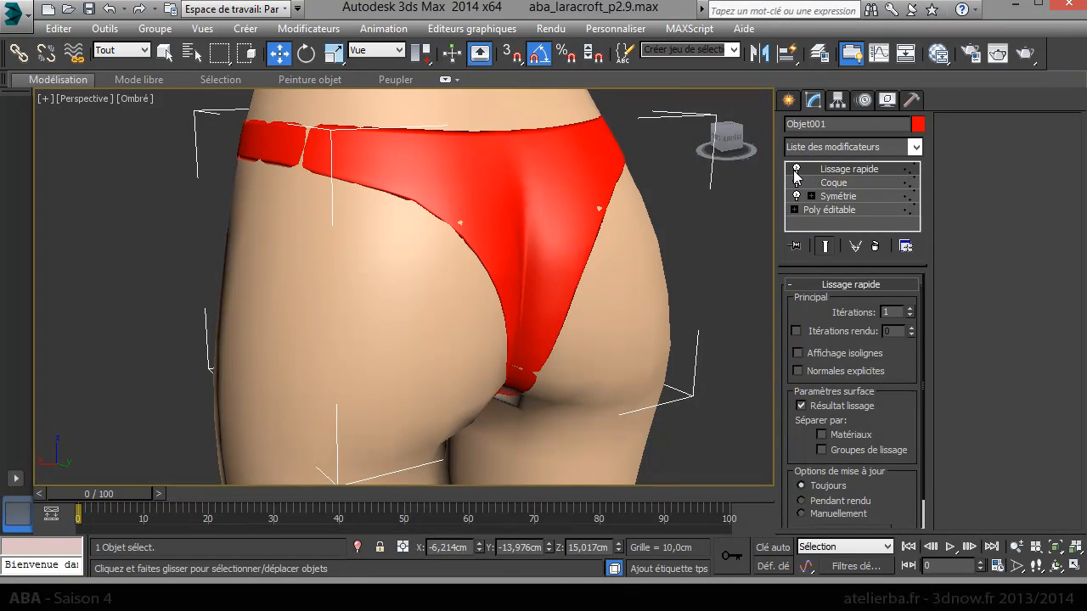
left_click(821, 450)
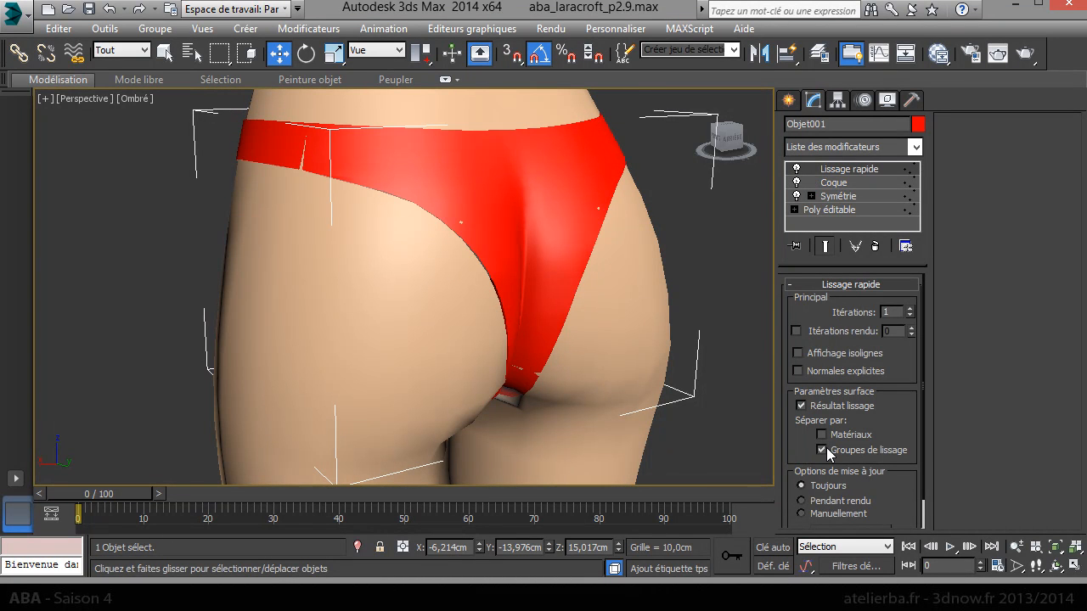
left_click(718, 314)
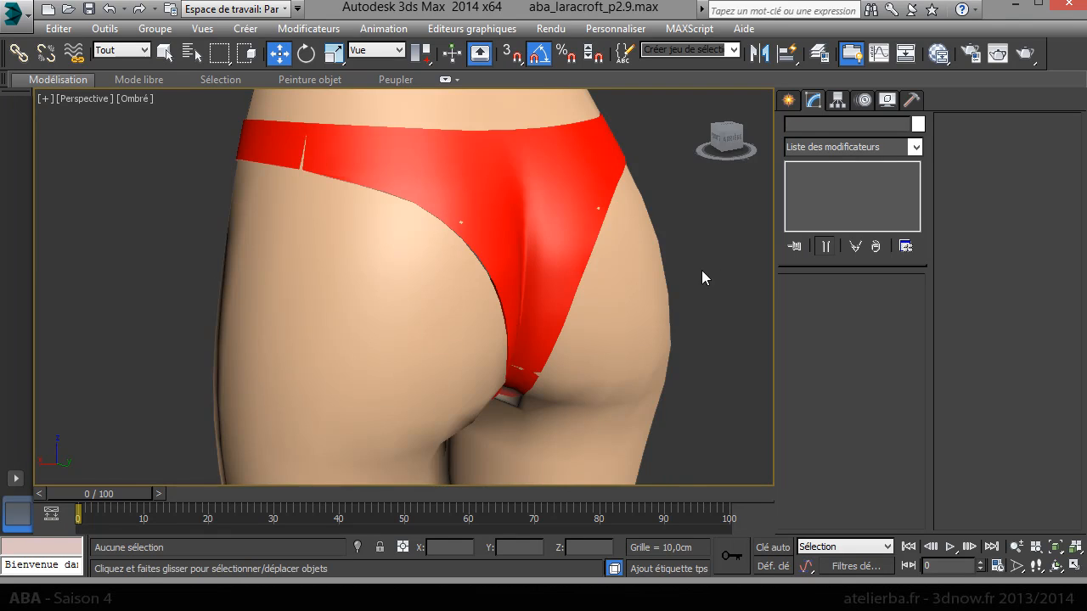
Set the brief's Coque modifier to 2 segments and an outer amount of 0,24cm
middle_click_drag(713, 265, 604, 249, "alt")
left_click(546, 199)
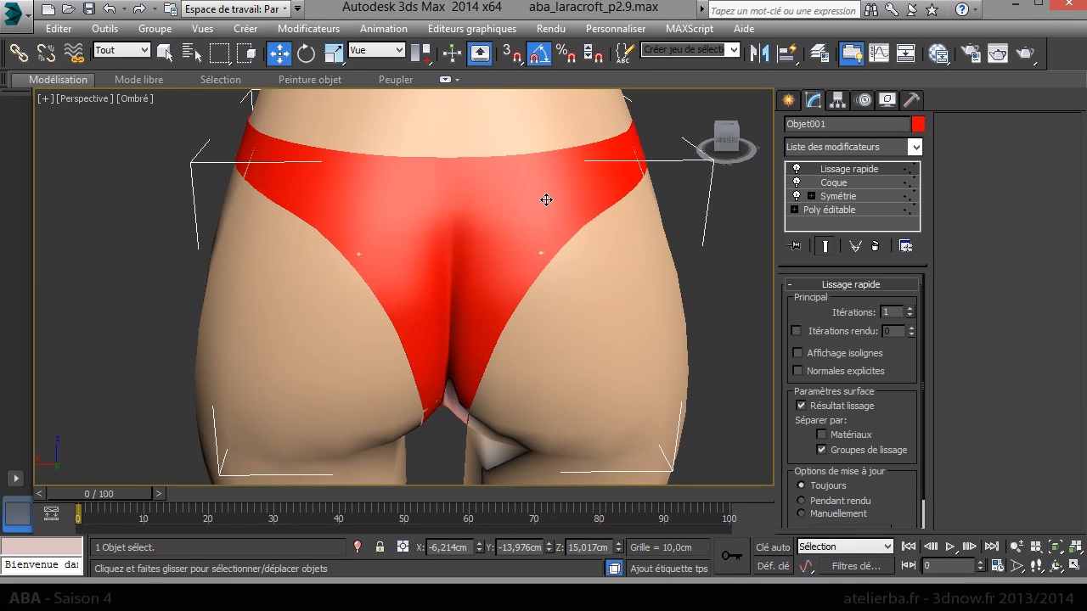
left_click(834, 182)
left_click_drag(905, 317, 909, 315)
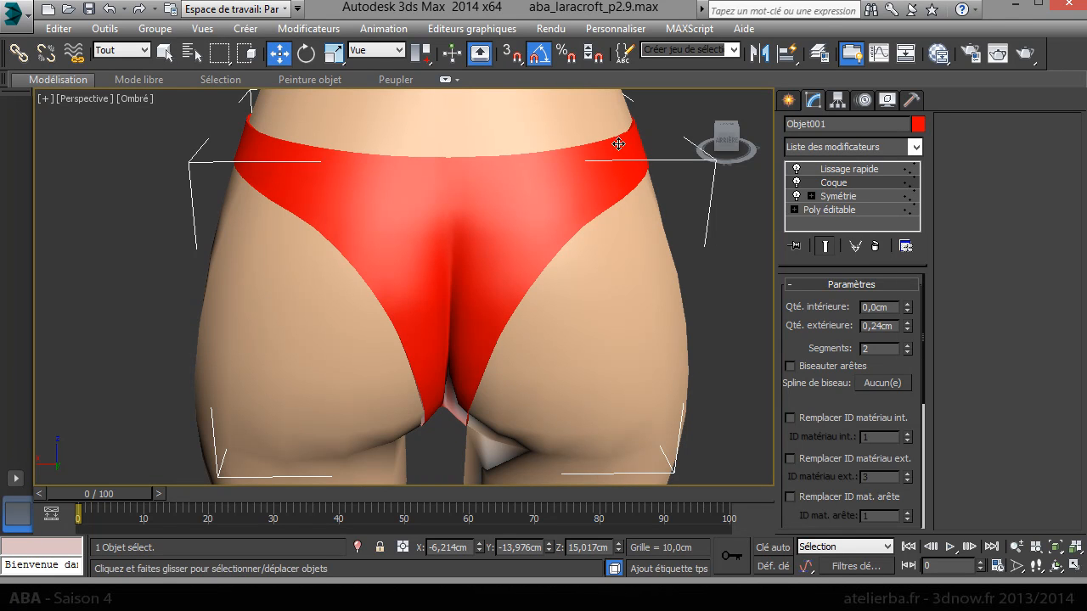
Disable separation by Groupes de lissage in the brief's Lissage rapide modifier
left_click(861, 171)
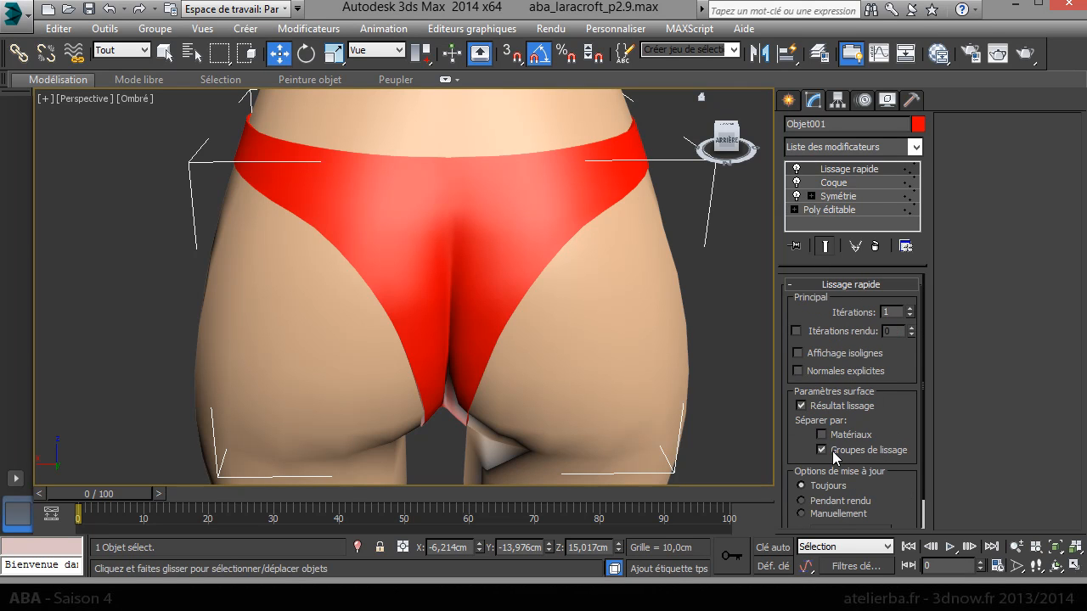
left_click(693, 274)
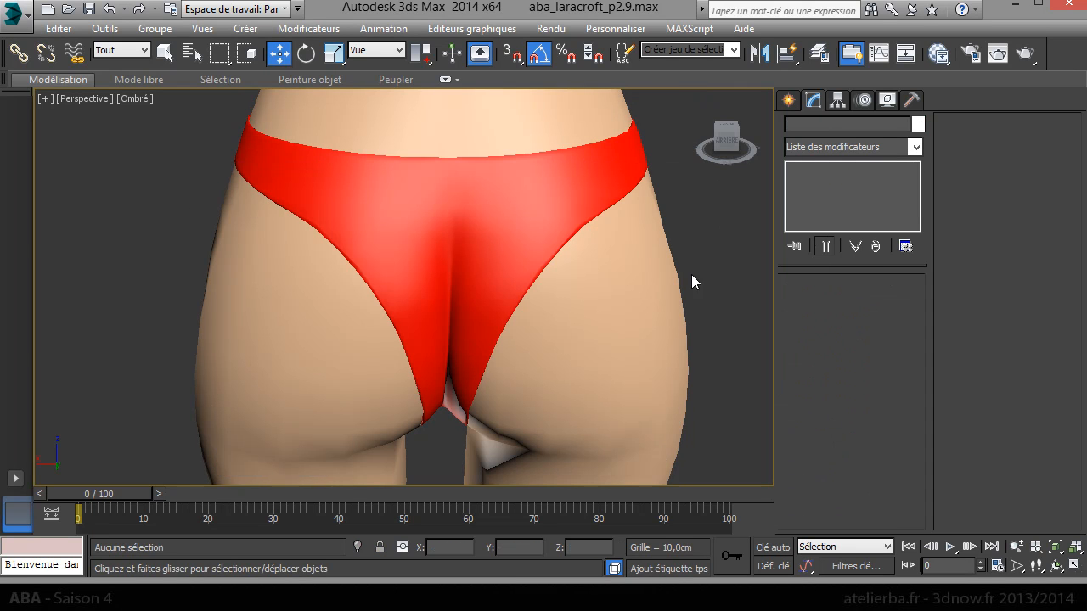
scroll(693, 274, "down", 2)
middle_click_drag(669, 281, 998, 259, "alt")
scroll(586, 245, "down", 3)
middle_click_drag(527, 245, 546, 367)
scroll(486, 361, "down", 3)
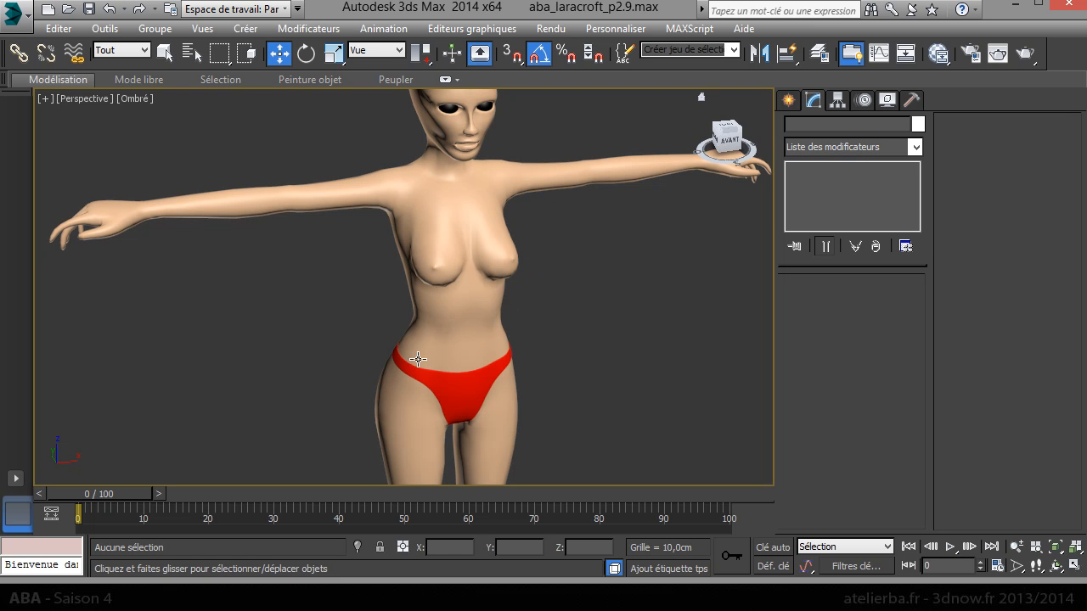
Hide the Lara layer in the layer manager
left_click(467, 392)
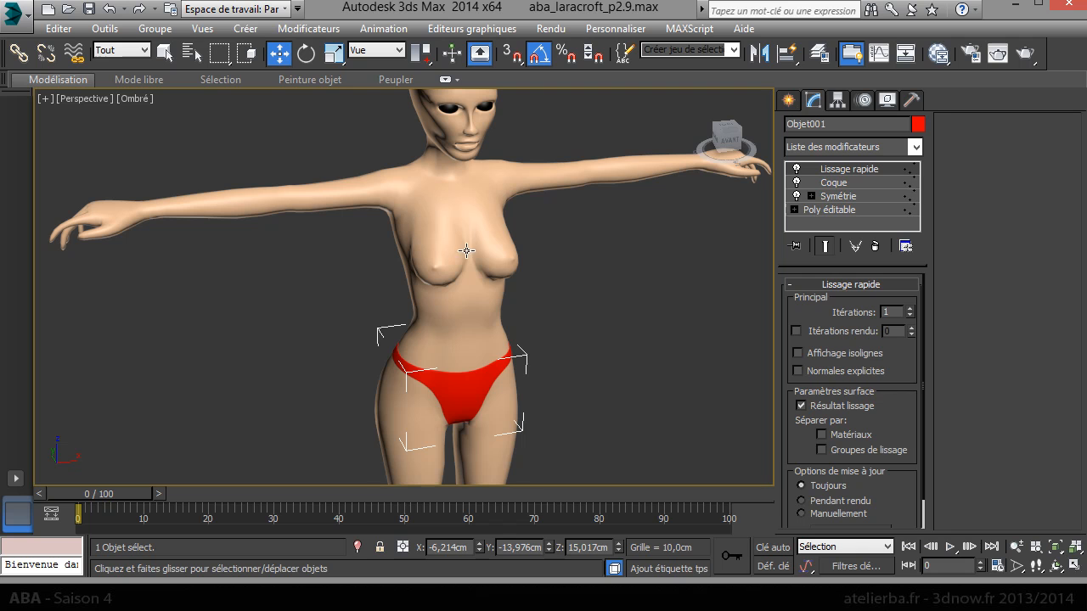
left_click(500, 288)
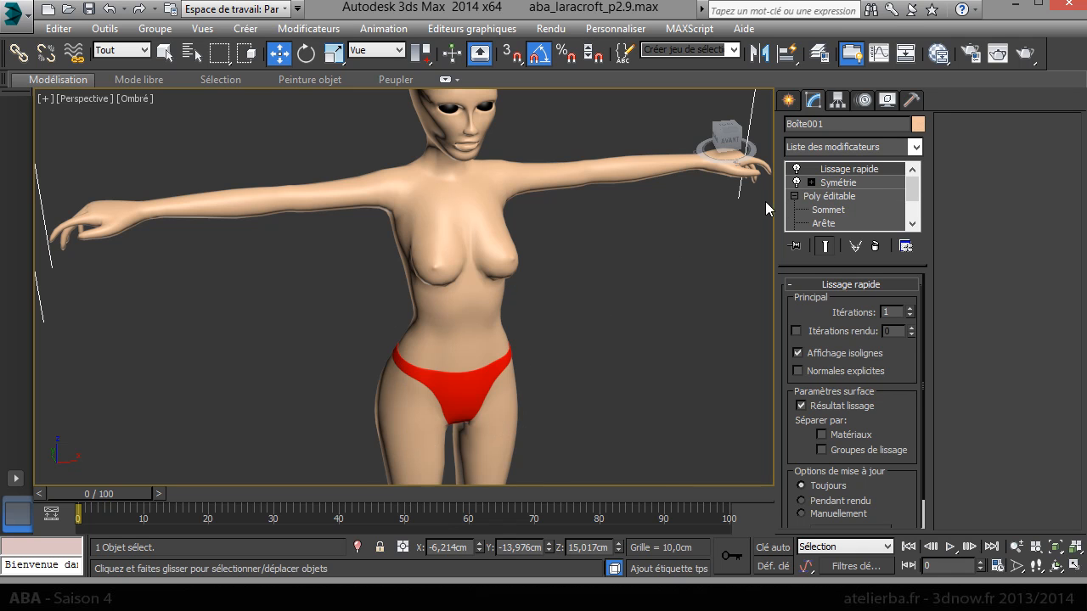
left_click(851, 53)
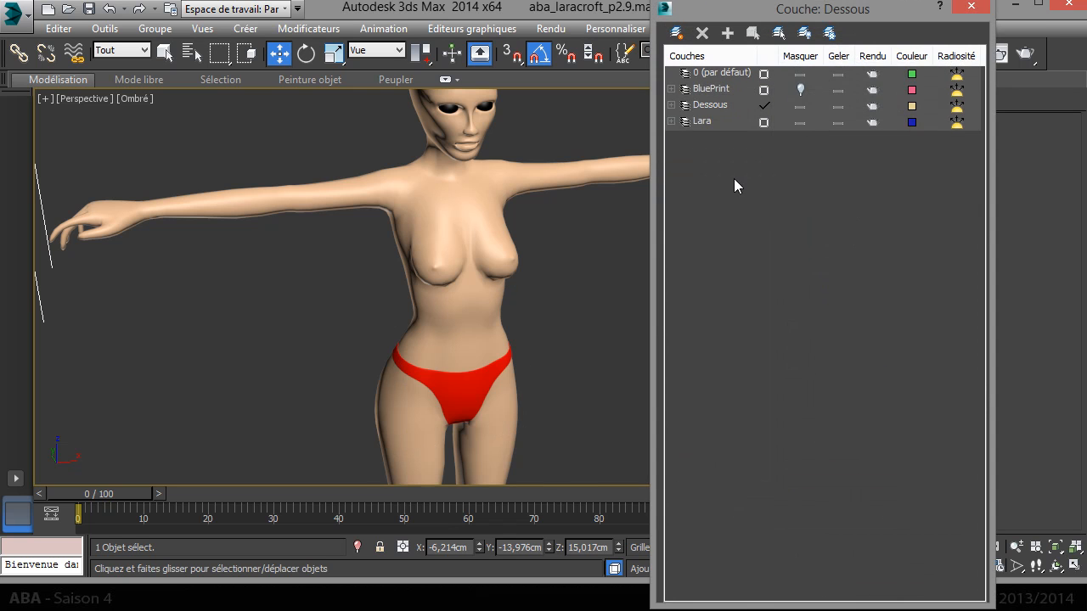
left_click(800, 122)
Unhide the Culotte object by name, select it and close the layer manager
right_click(542, 263)
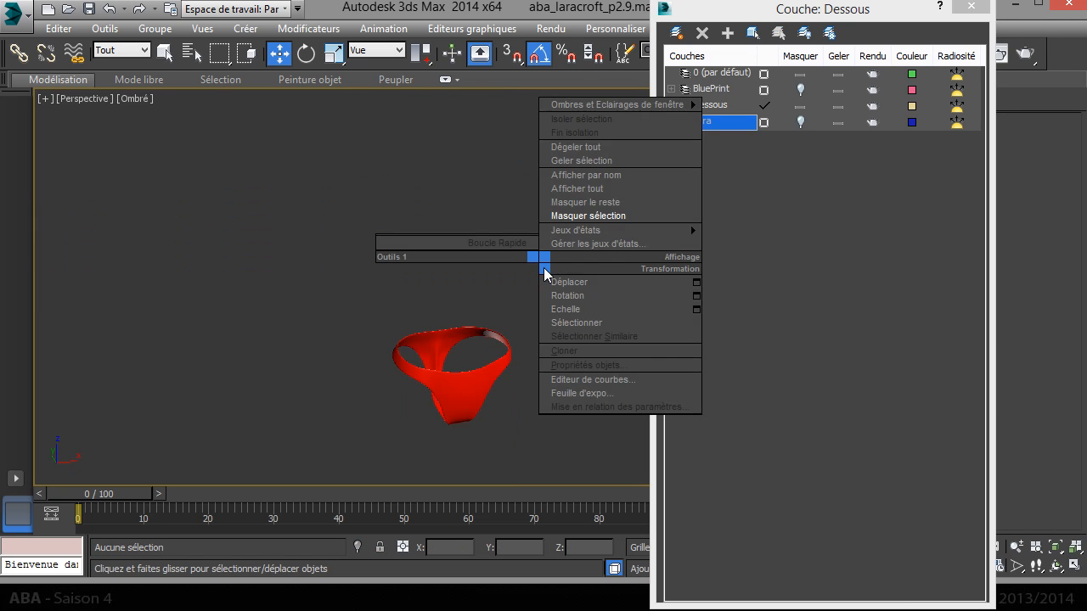
left_click(628, 175)
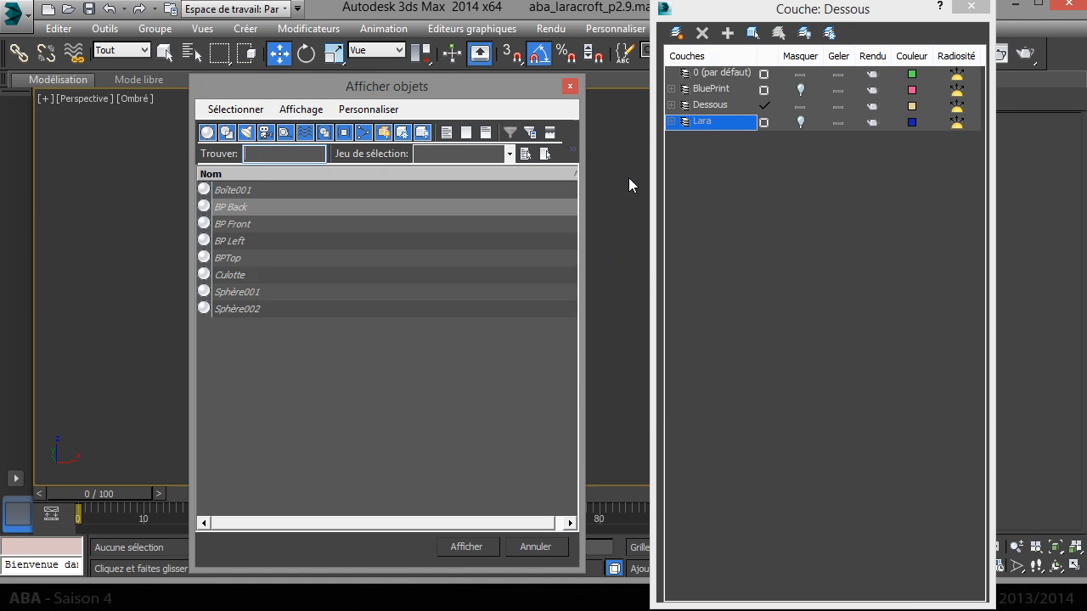
left_click(227, 191)
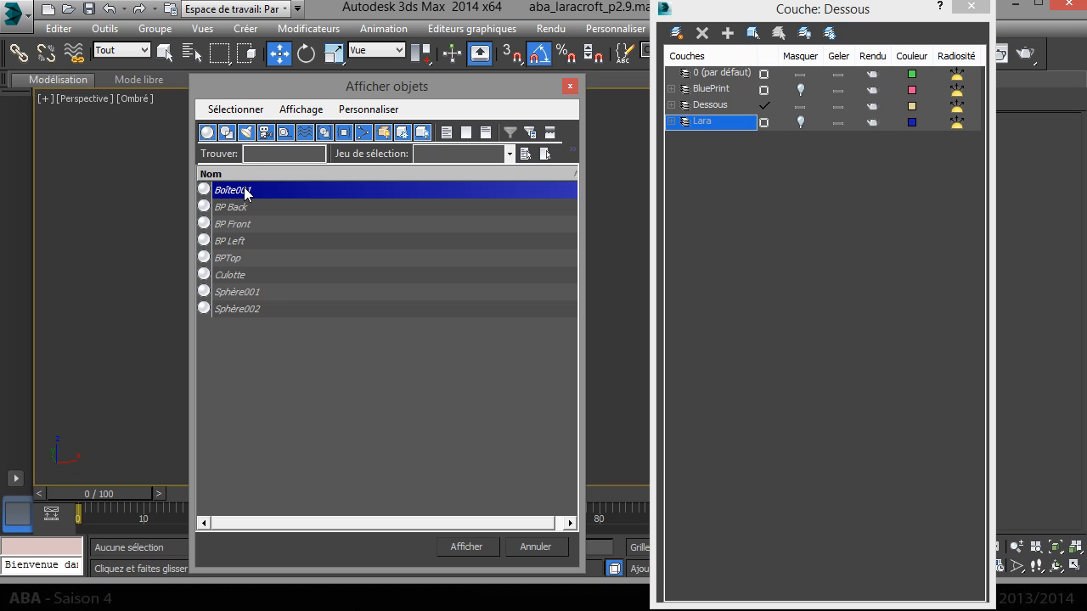
double_click(239, 274)
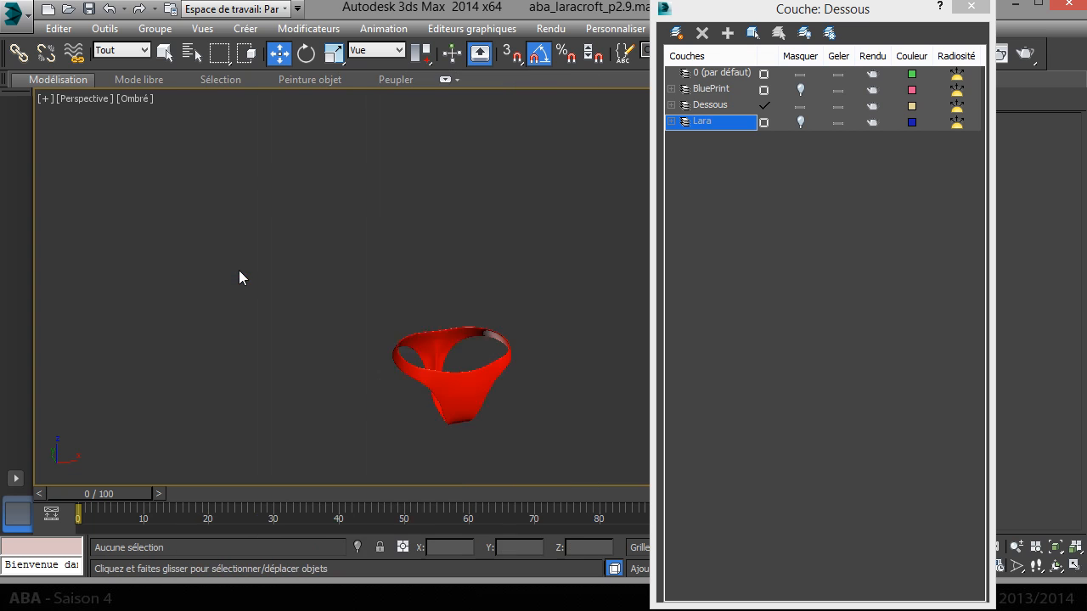
left_click(476, 287)
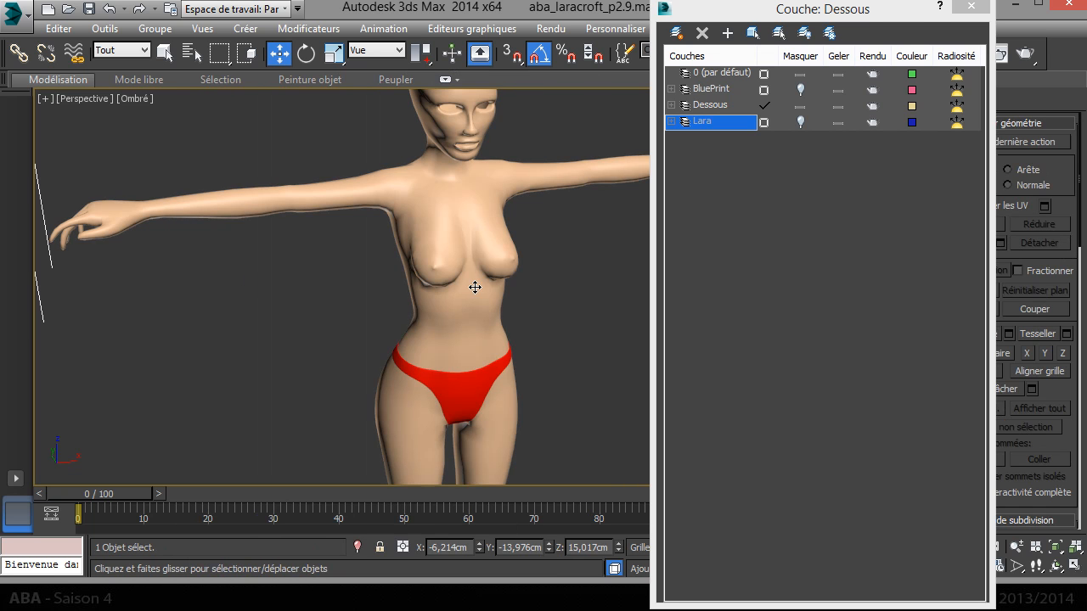
left_click(970, 6)
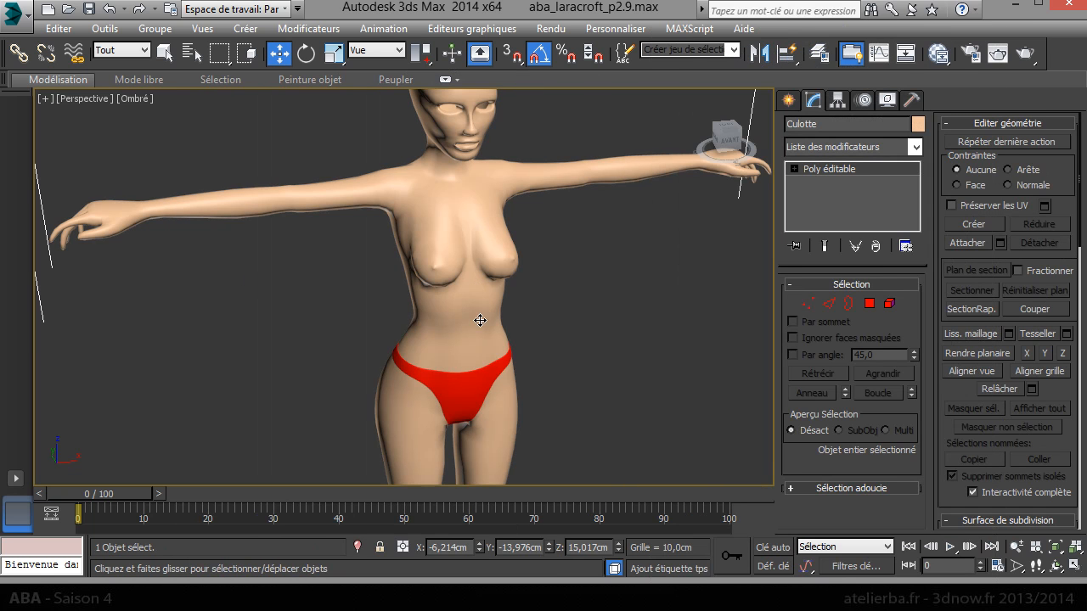
In the front view, delete all Culotte polygons from the feet up to just below the breasts
left_click(870, 303)
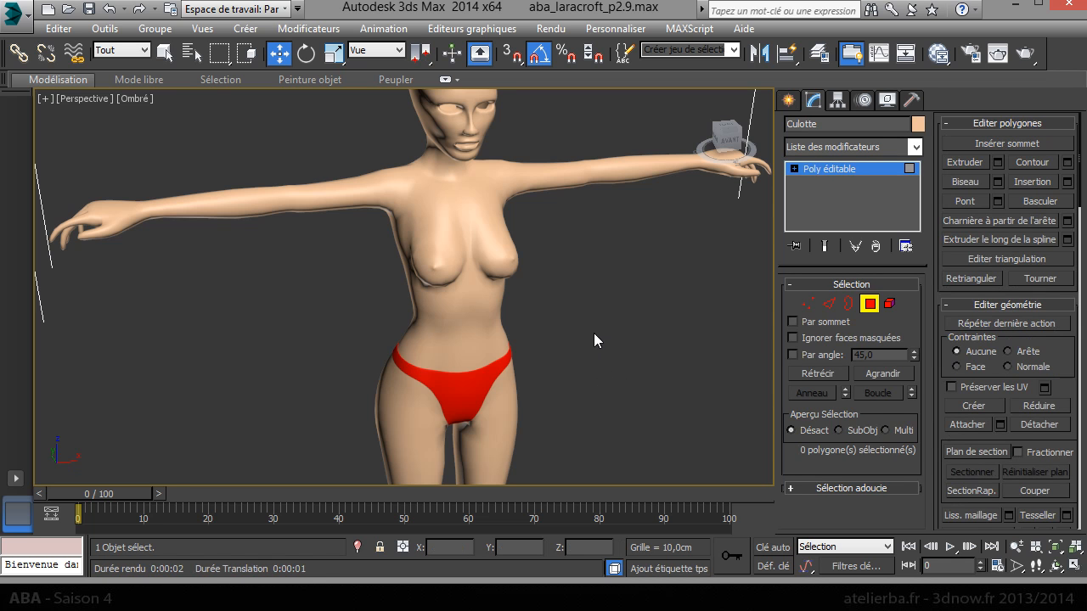
key("z")
key("f")
scroll(469, 299, "down", 4)
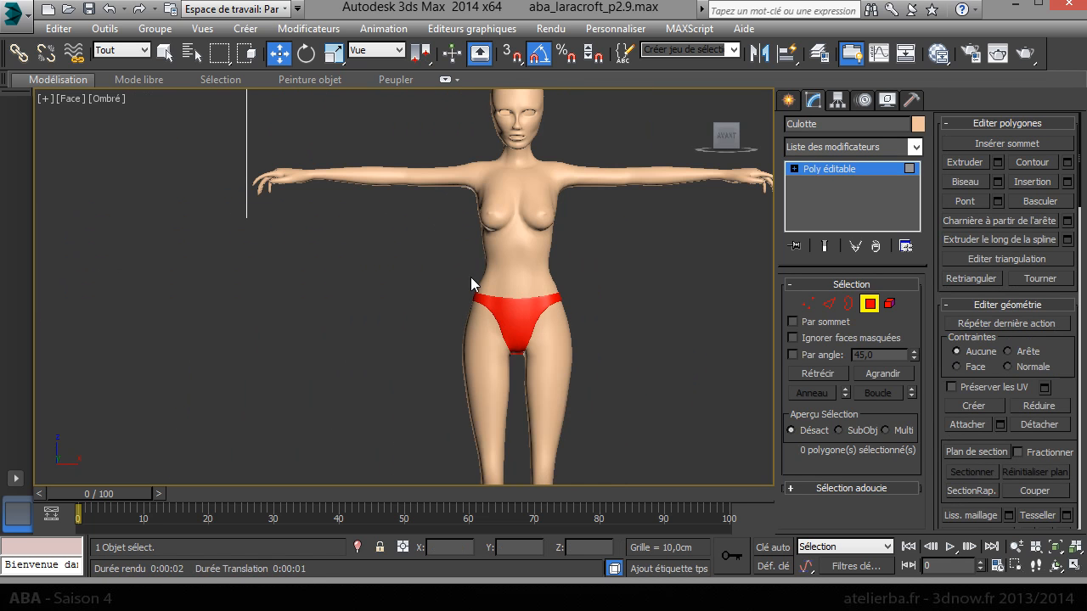
left_click_drag(649, 483, 648, 483)
middle_click_drag(596, 361, 537, 207)
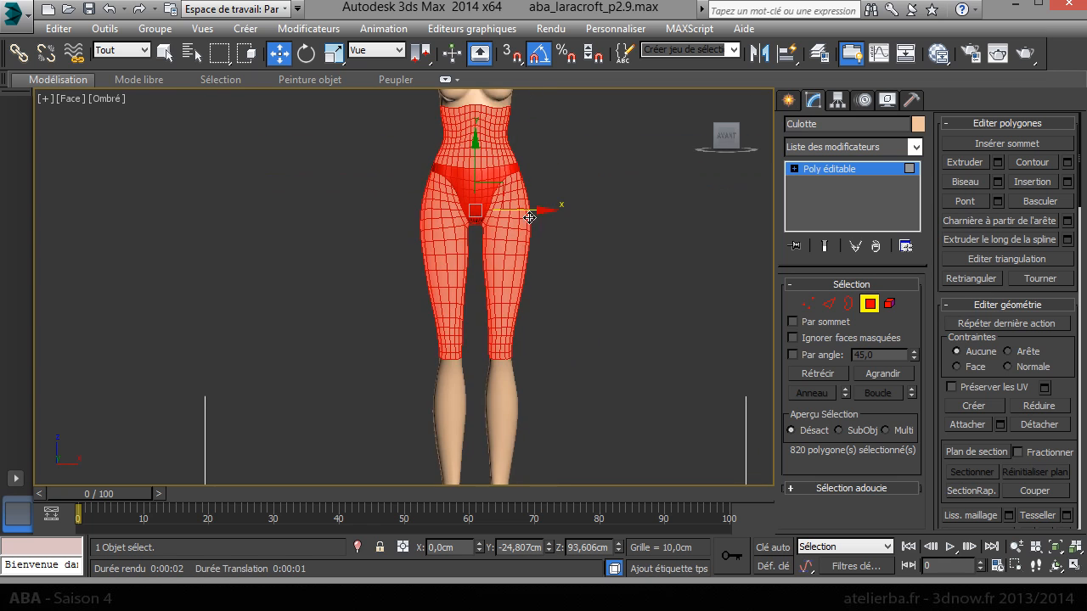
scroll(382, 334, "down", 5)
scroll(459, 253, "up", 5)
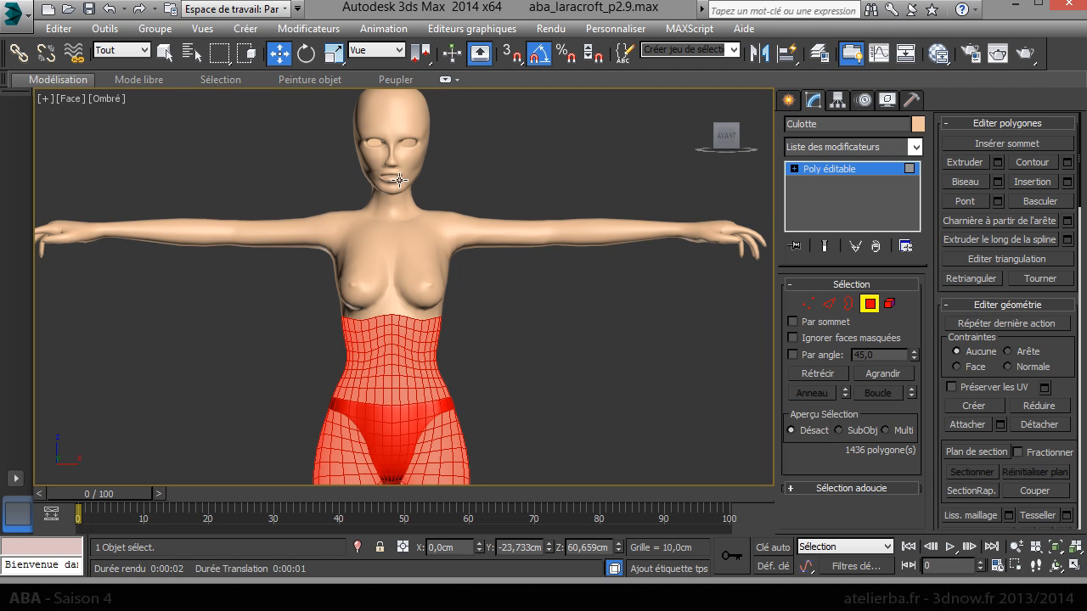
key("Delete")
Delete the polygons of the head and of the character's right arm from the Culotte mesh
middle_click_drag(429, 179, 346, 109, "alt")
mouse_move(520, 244)
left_mouse_down()
mouse_move(524, 263)
mouse_move(525, 251)
left_mouse_up()
key("Delete")
scroll(448, 242, "up", 3)
middle_click_drag(239, 277, 527, 173)
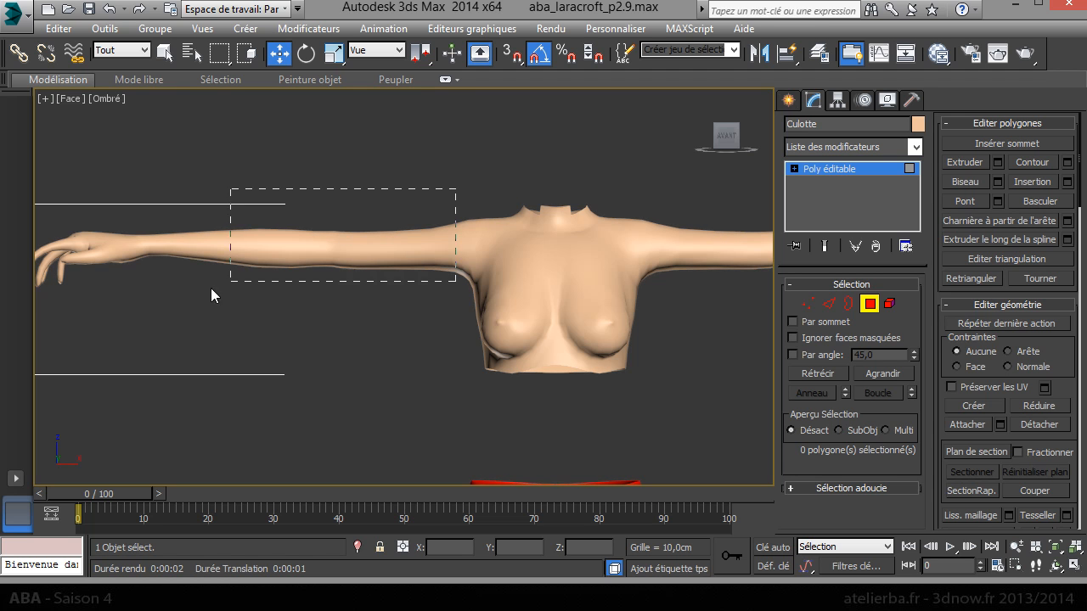
left_click_drag(32, 353, 34, 341)
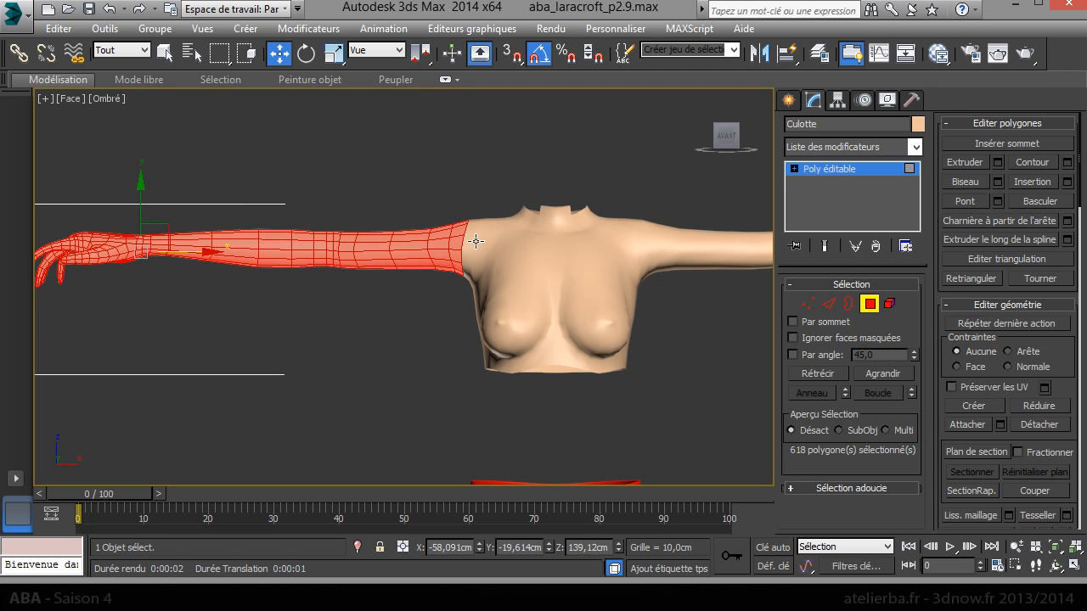
key("Delete")
Delete the character's left half of the torso, including the remaining arm, up to the central axis
middle_click_drag(621, 322, 364, 296)
mouse_move(478, 262)
middle_mouse_down()
mouse_move(339, 280)
mouse_move(367, 274)
middle_mouse_up()
left_click_drag(513, 360, 207, 436)
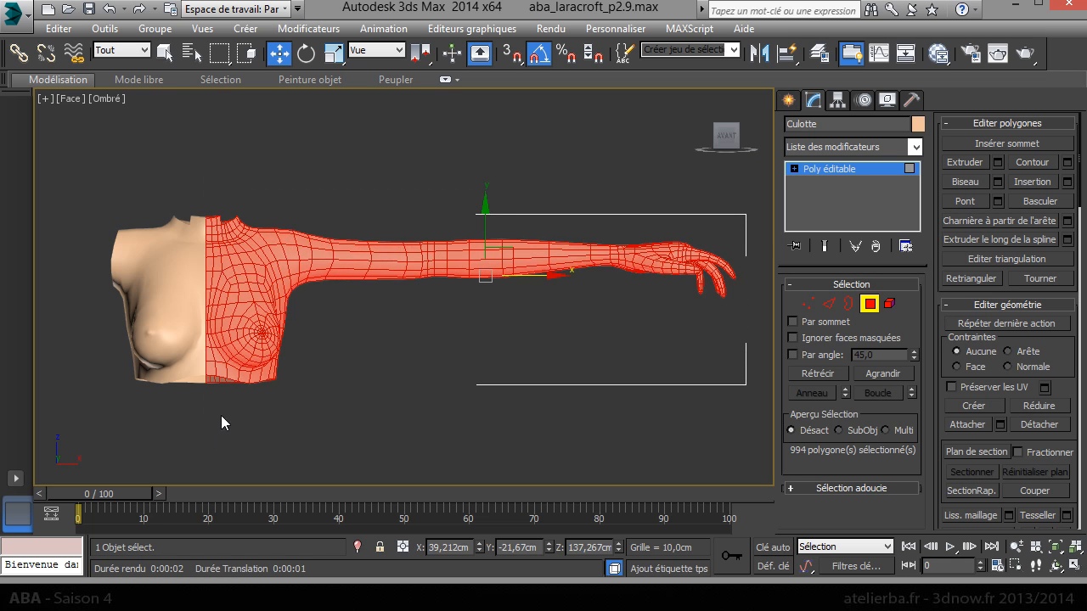
scroll(231, 329, "up", 2)
middle_click_drag(238, 326, 393, 284)
key("F3")
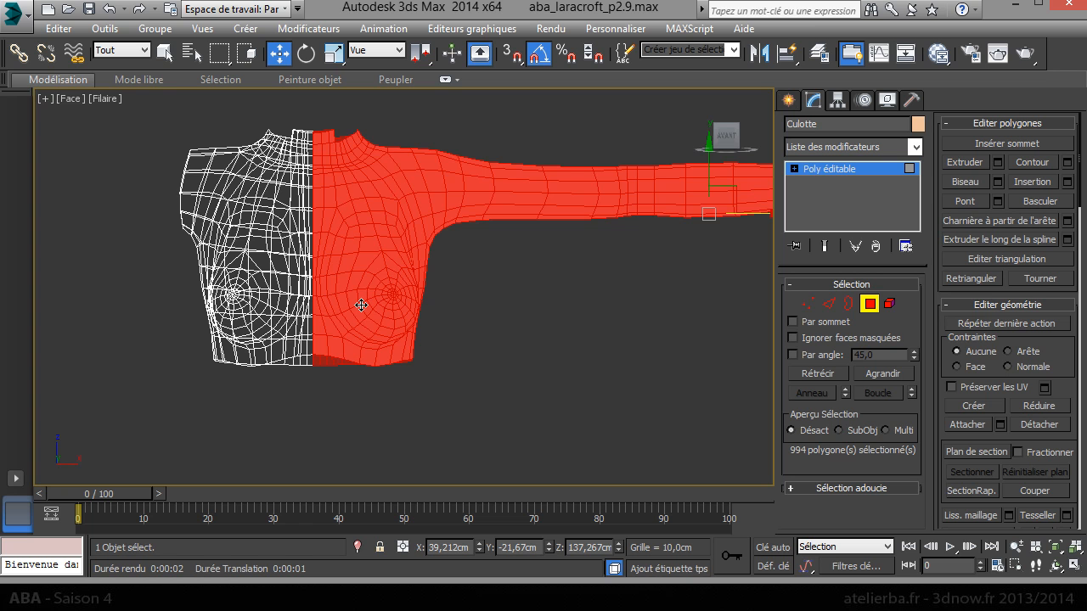
key("Delete")
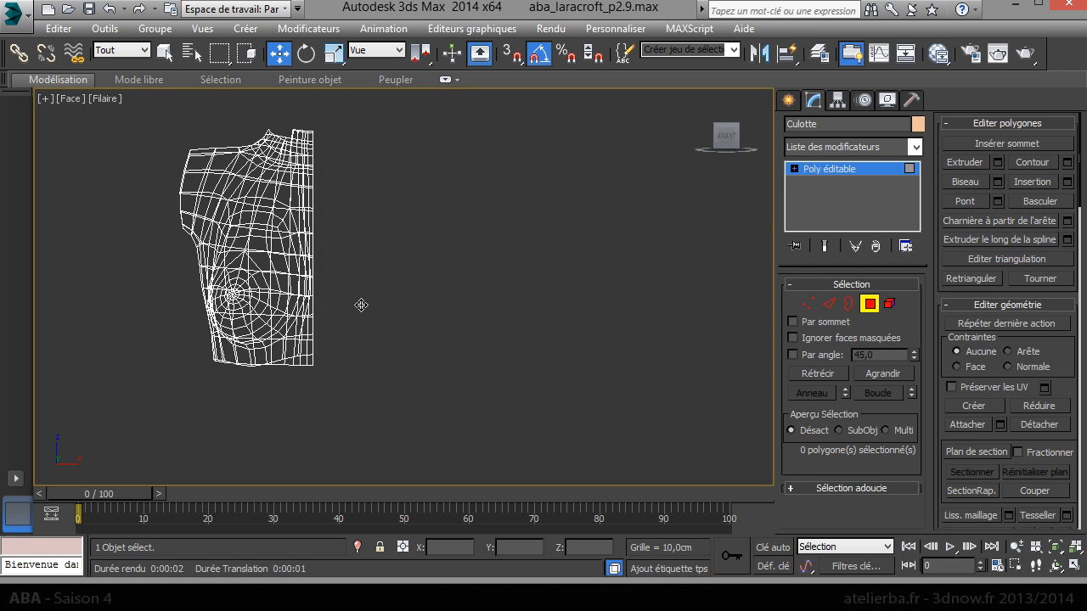
middle_click_drag(359, 281, 518, 285)
scroll(419, 231, "up", 2)
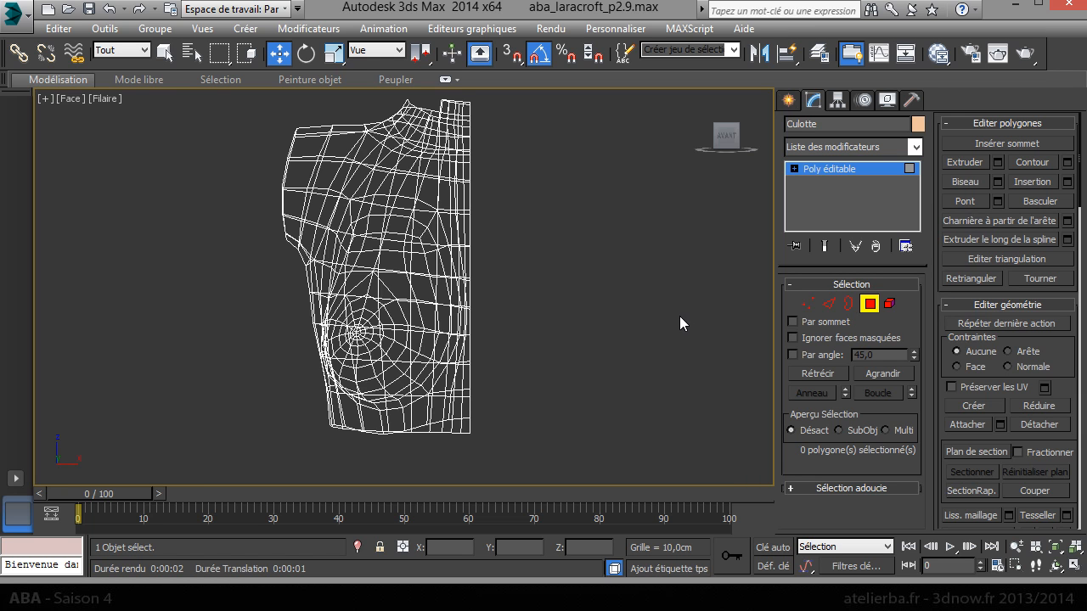
key("F3")
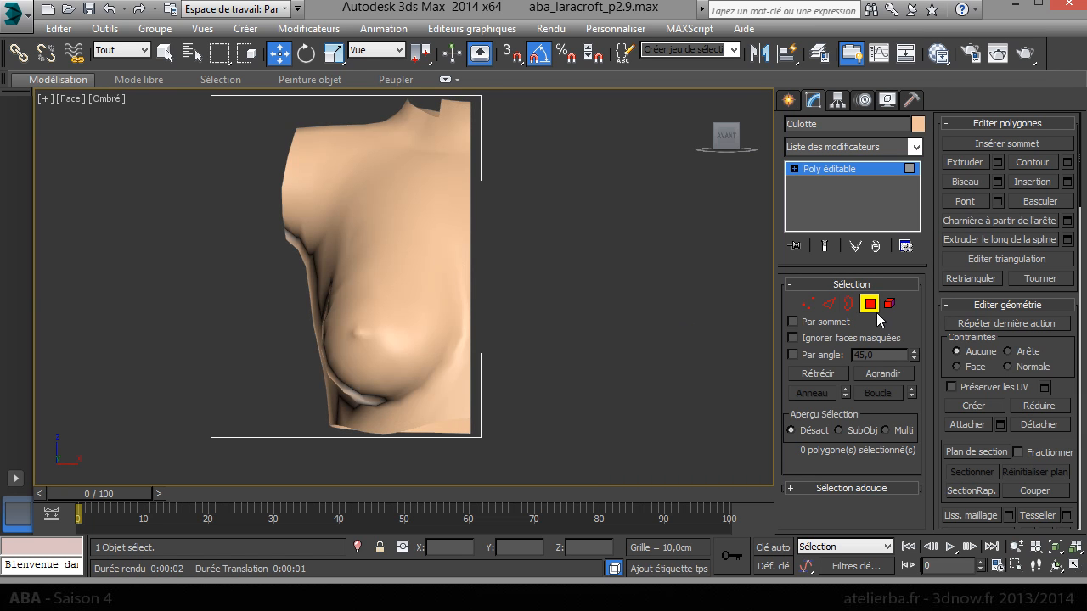
Show the edged faces on the half-torso and examine its topology around the breast and armhole
middle_click_drag(552, 346, 635, 338, "alt")
middle_click_drag(613, 374, 587, 346, "alt")
left_click(482, 379)
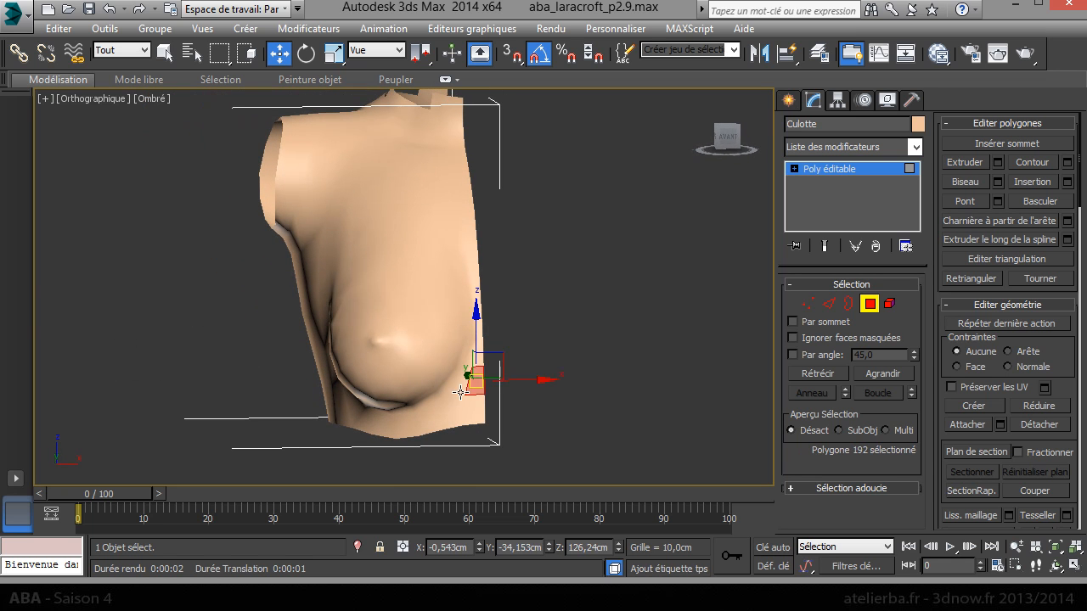
left_click(456, 388, "shift")
left_click(504, 378)
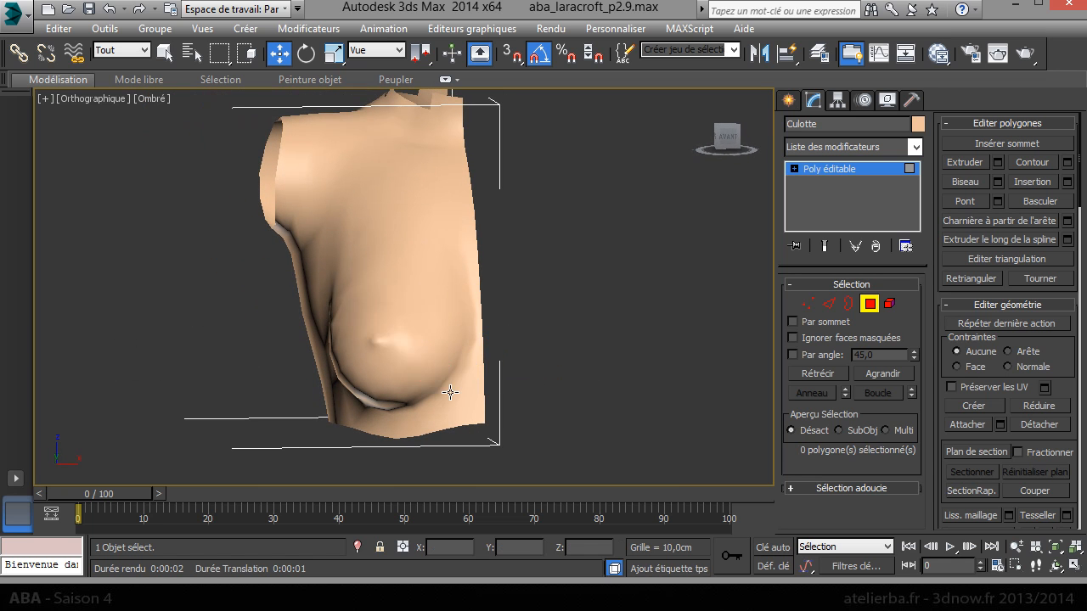
middle_click_drag(442, 391, 478, 397, "alt")
key("F4")
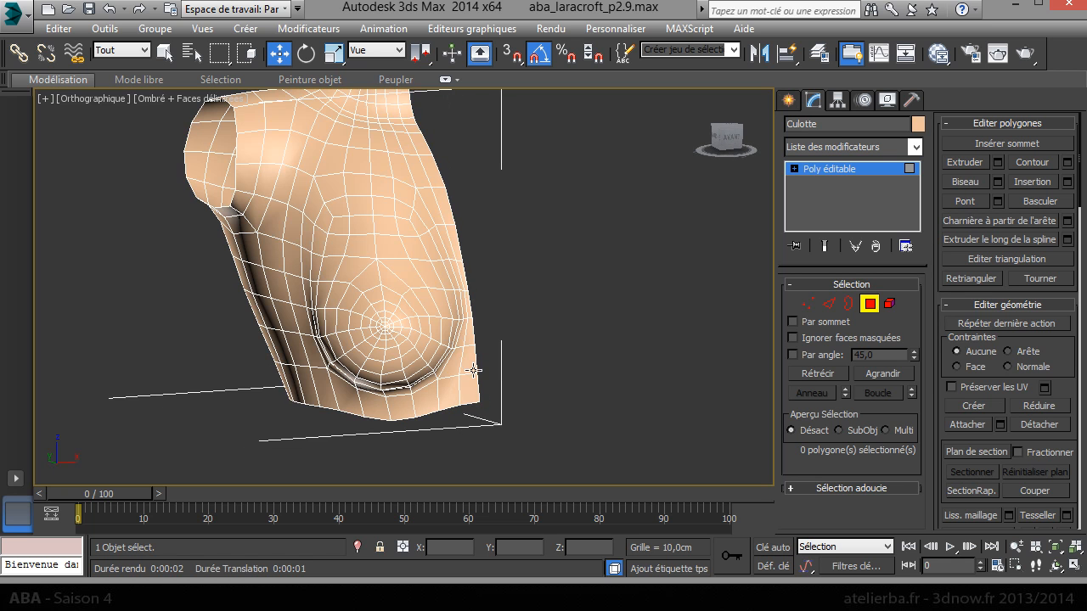
mouse_move(422, 347)
middle_mouse_down("alt")
mouse_move(448, 348)
mouse_move(406, 354)
middle_mouse_up("alt")
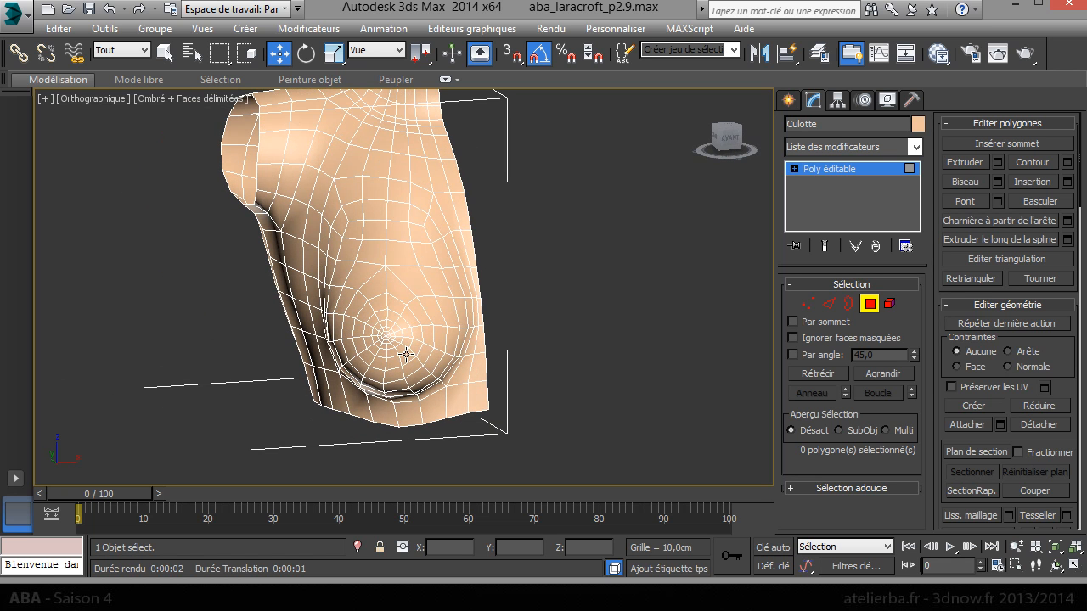
middle_click_drag(331, 280, 350, 265, "alt")
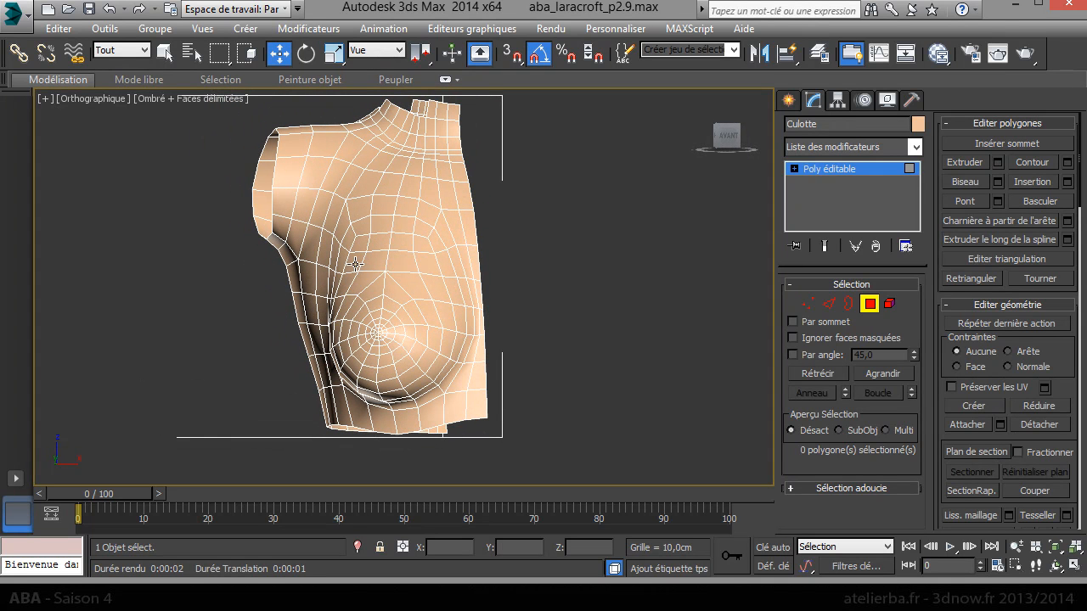
middle_click_drag(337, 315, 641, 316, "alt")
Connect the vertical edges of the half-torso's lowest polygon row to add an edge loop midway through it
left_click(287, 337)
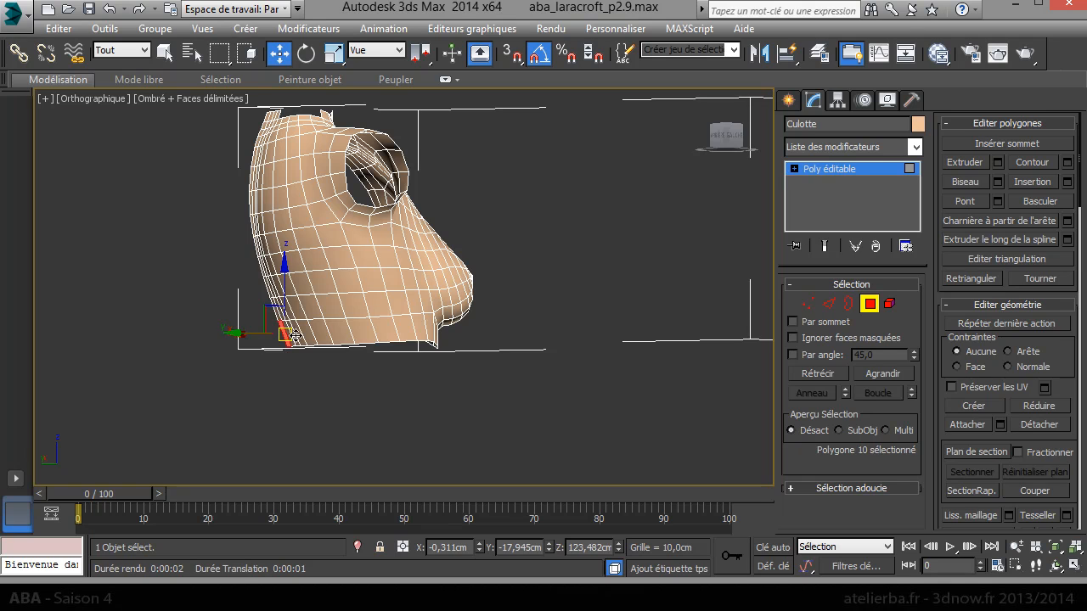
left_click(311, 334, "shift")
middle_click_drag(447, 347, 245, 354, "alt")
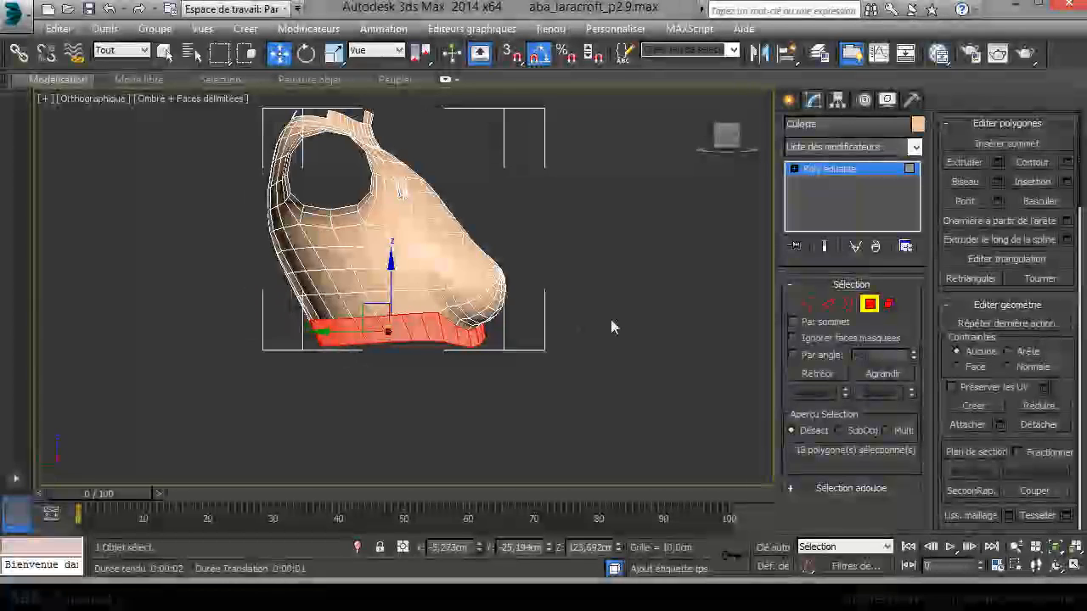
scroll(456, 334, "up", 4)
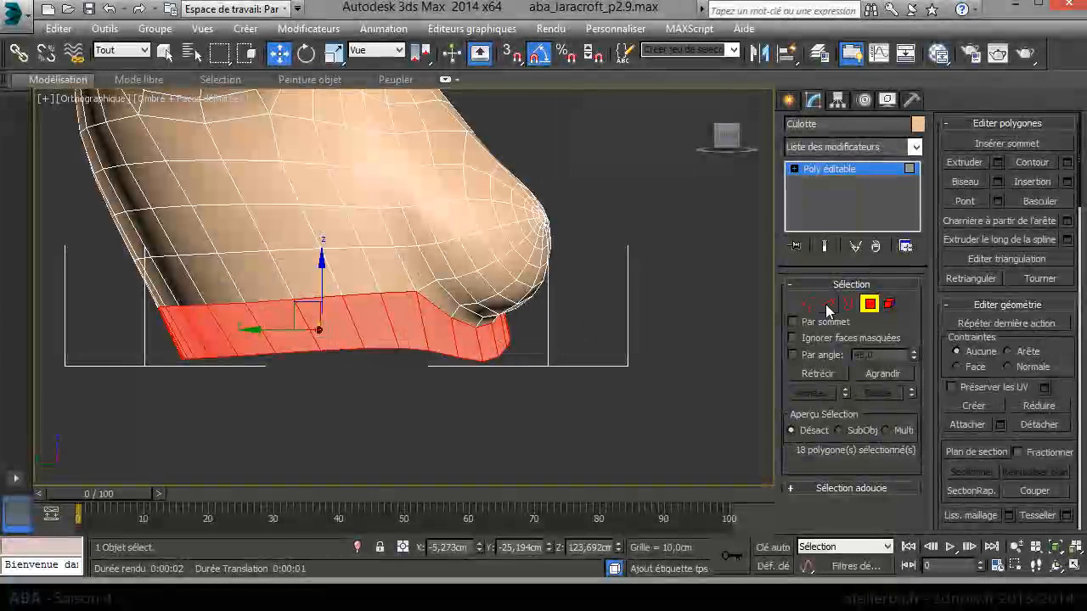
left_click(827, 304)
left_click(422, 328)
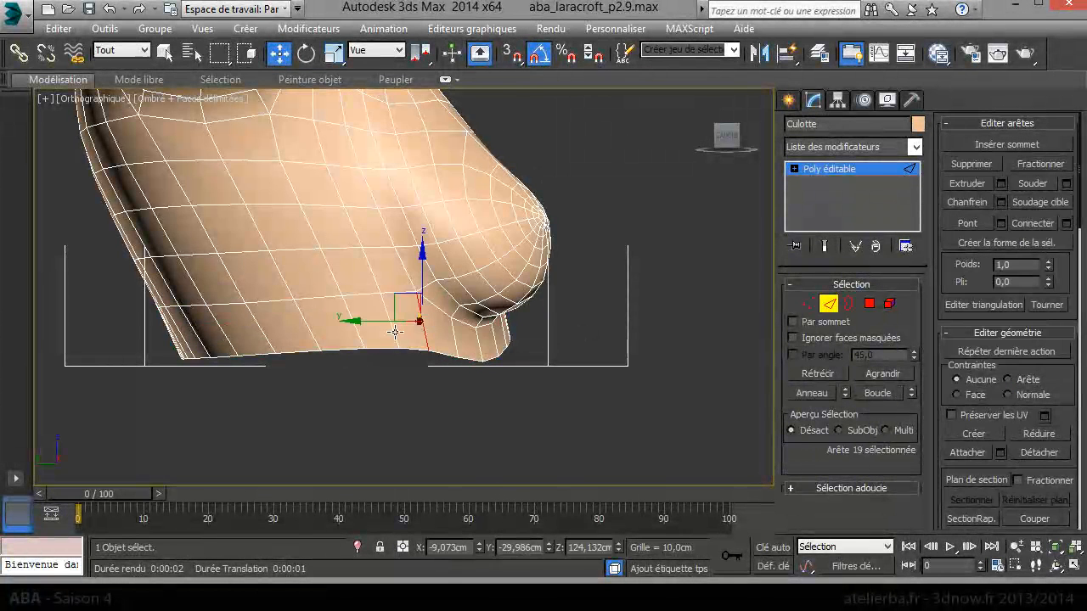
double_click(395, 331)
right_click(390, 326)
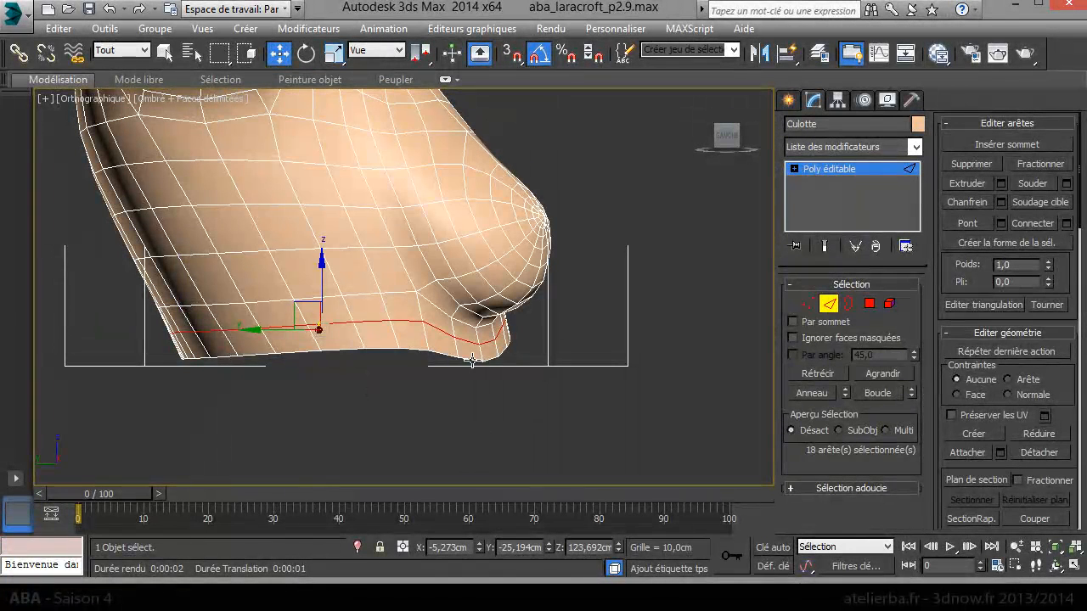
Delete the half-torso's bottom border edges to remove the polygon strip below the new edge loop
left_click(473, 360)
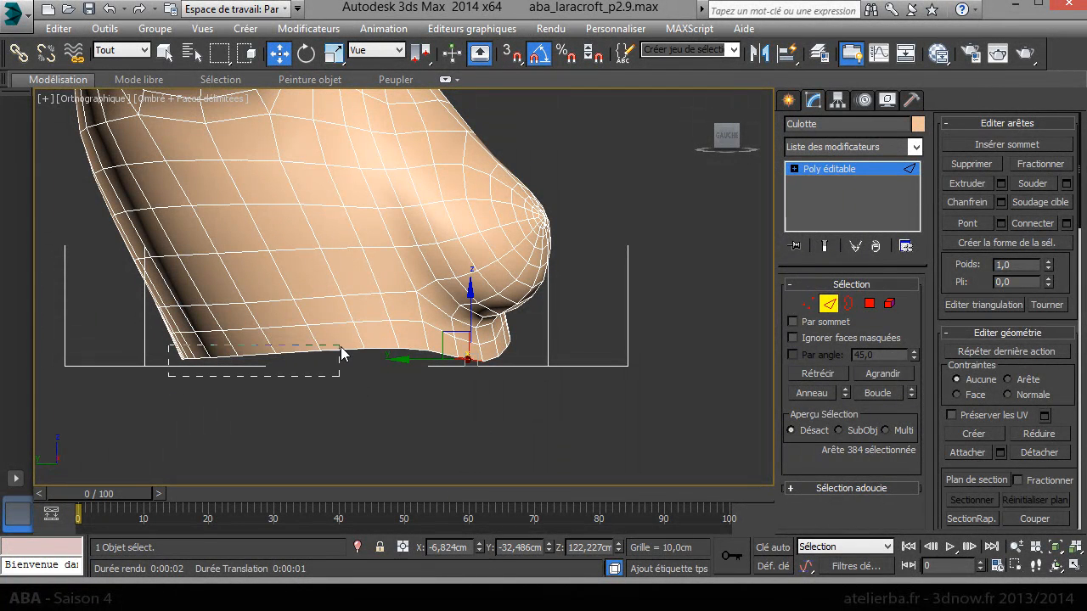
left_click_drag(340, 348, 340, 346)
key("Delete")
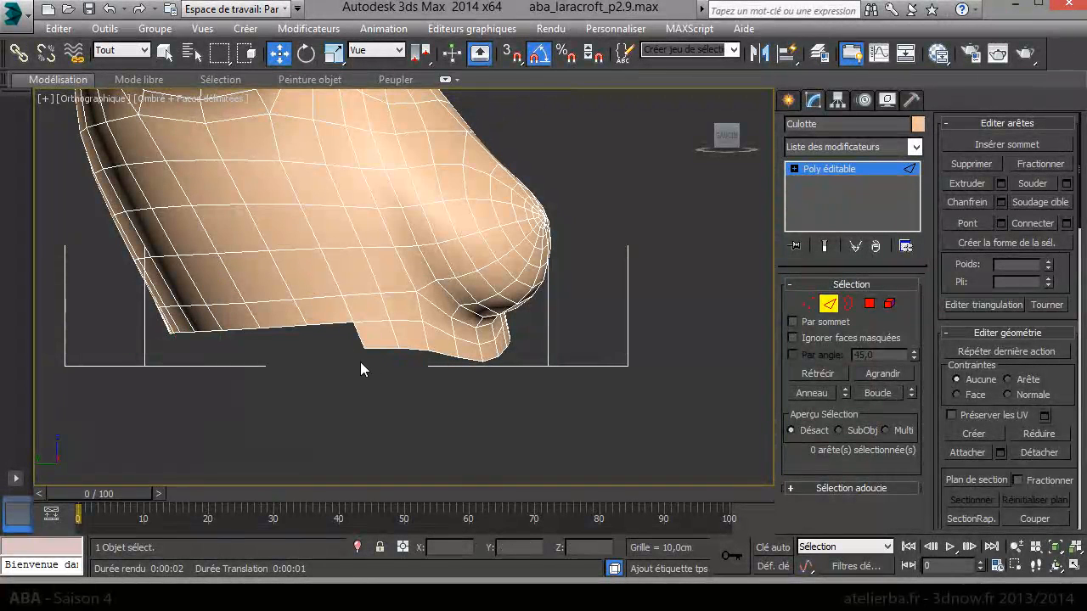
left_click_drag(393, 336, 395, 338)
key("Delete")
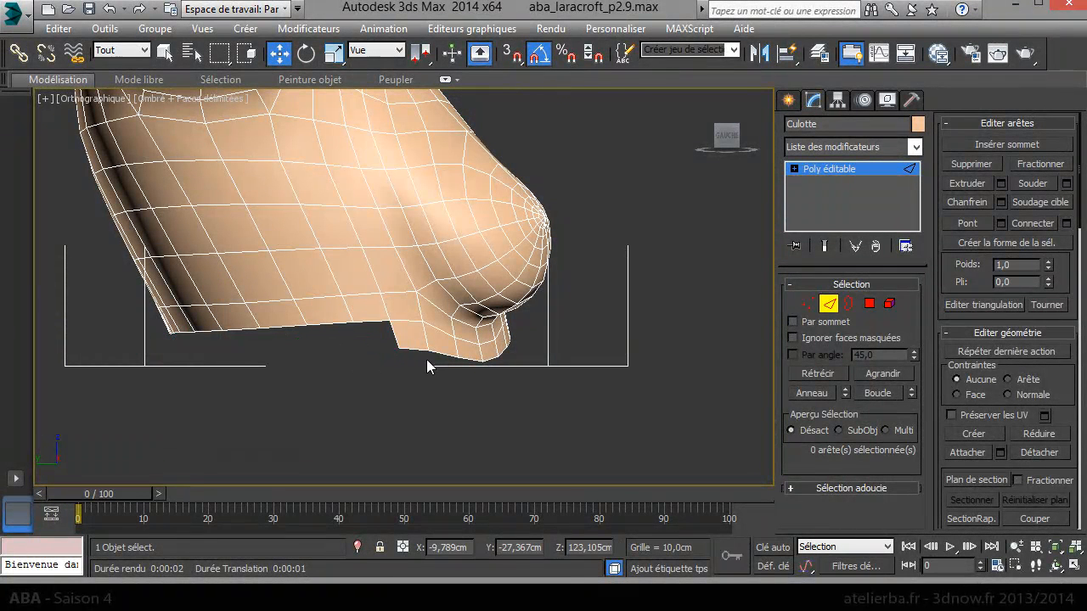
left_click_drag(512, 382, 499, 346)
key("Delete")
key("Delete")
left_click(509, 340)
left_click(529, 374)
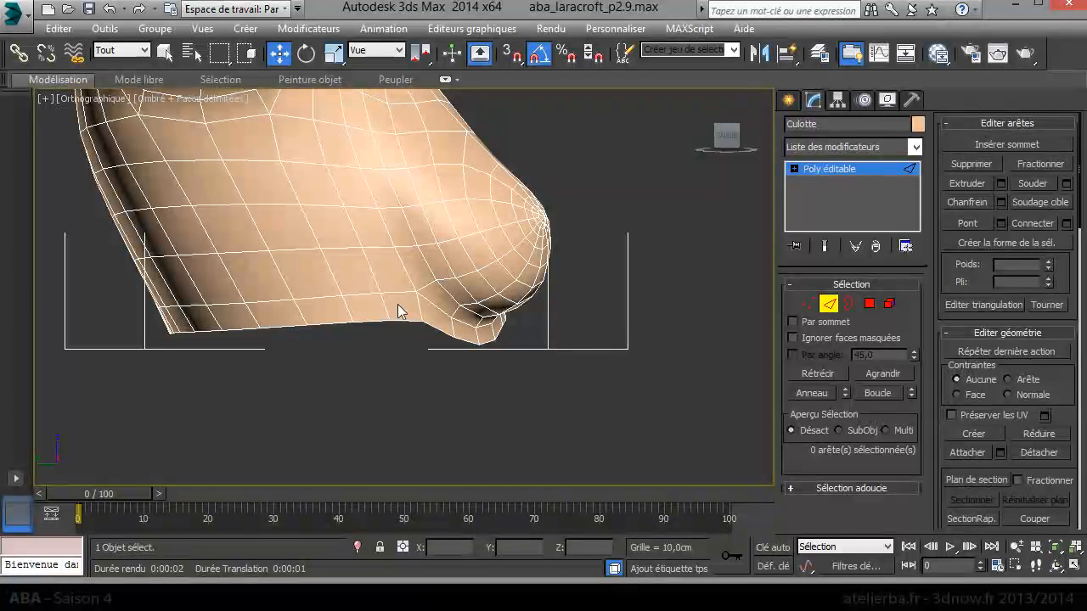
key("z")
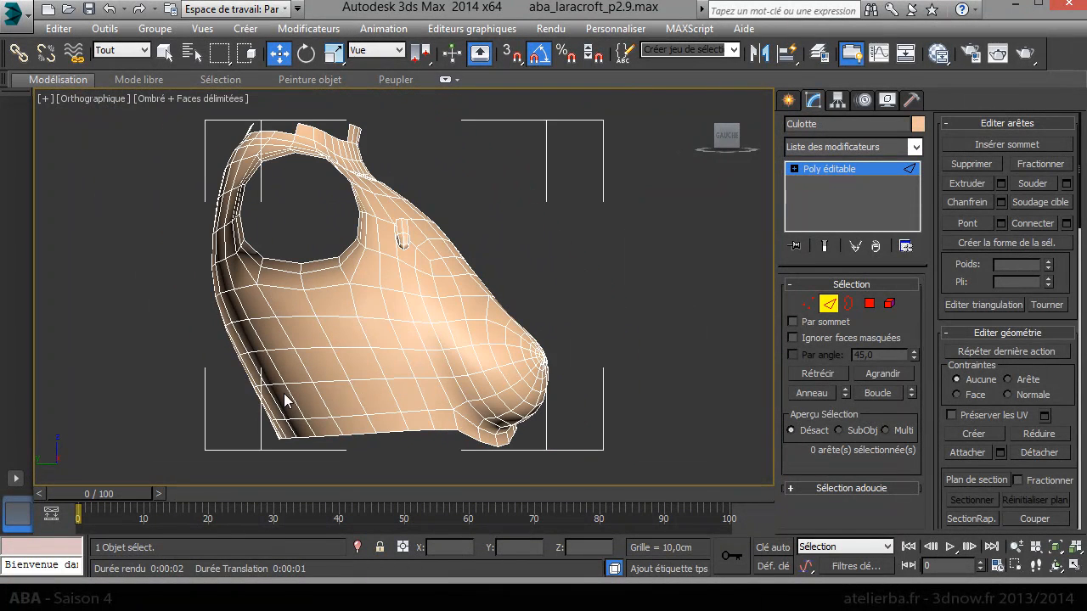
Examine the half-torso's topology from the front, above and behind, around the breast, neckline and shoulder
key("p")
middle_click_drag(378, 327, 288, 366, "alt")
middle_click_drag(586, 255, 492, 275)
scroll(364, 235, "up", 6)
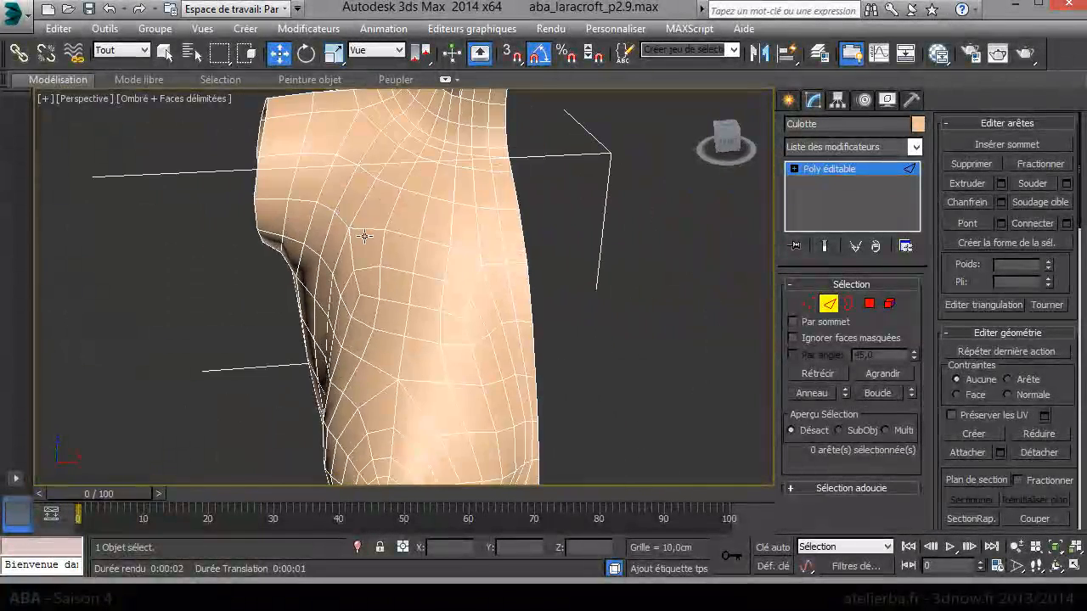
scroll(379, 241, "down", 4)
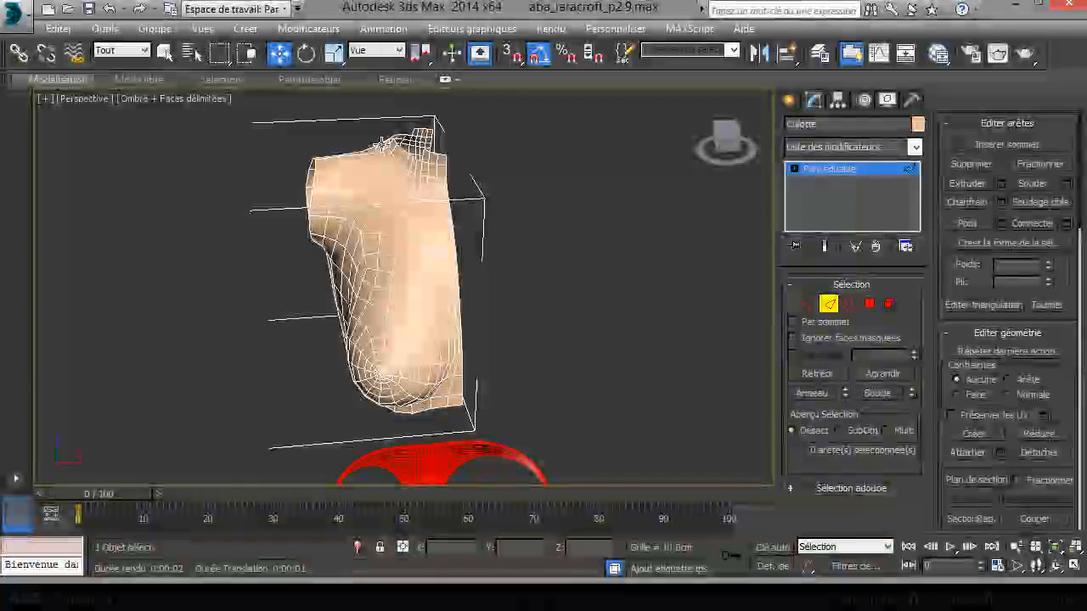
middle_click_drag(363, 156, 444, 225, "alt")
scroll(444, 226, "up", 8)
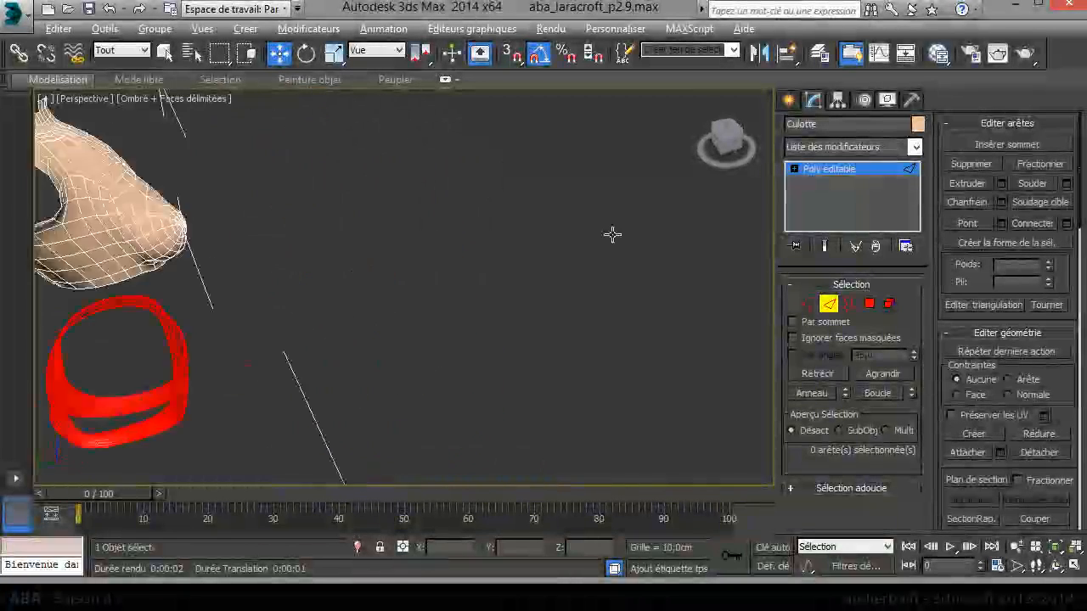
middle_click_drag(335, 229, 395, 231)
scroll(628, 211, "down", 6)
scroll(628, 211, "up", 6)
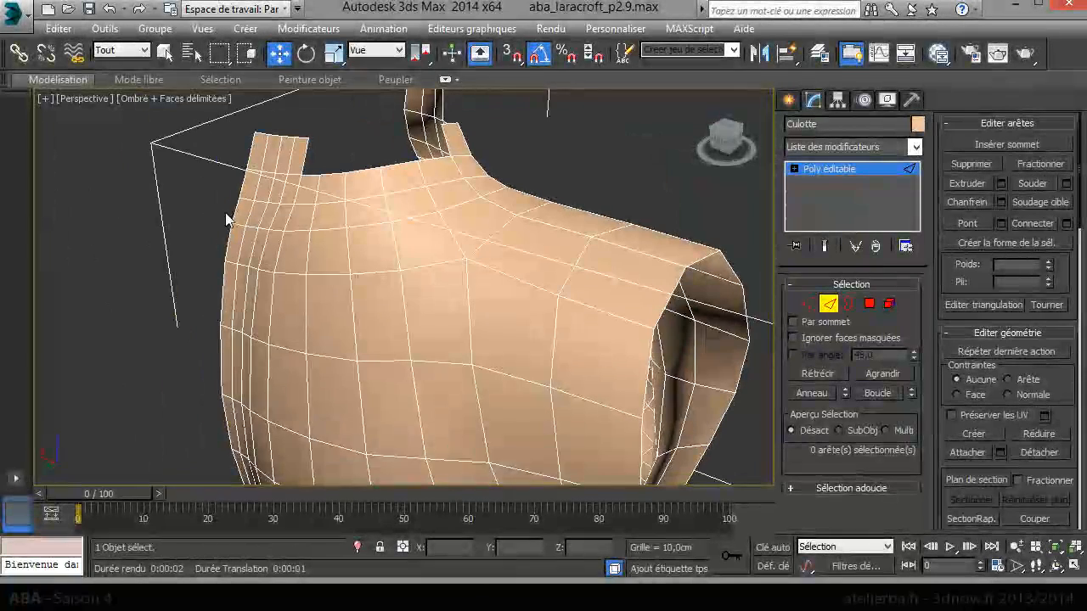
Switch to polygon selection and select the loop of polygons around the base of the neck
left_click(253, 213)
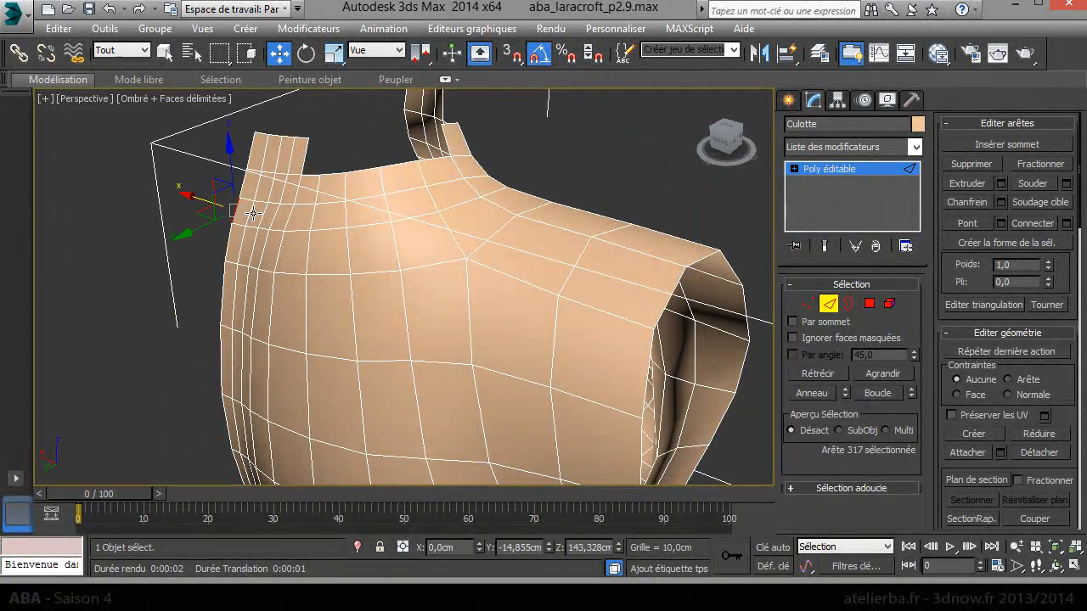
key("4")
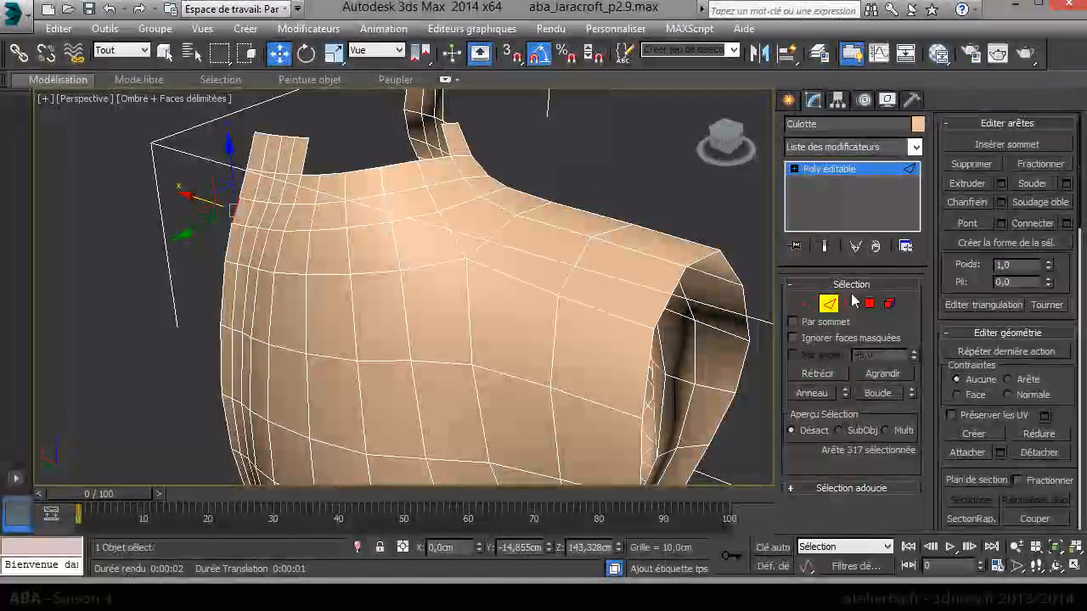
left_click(399, 210)
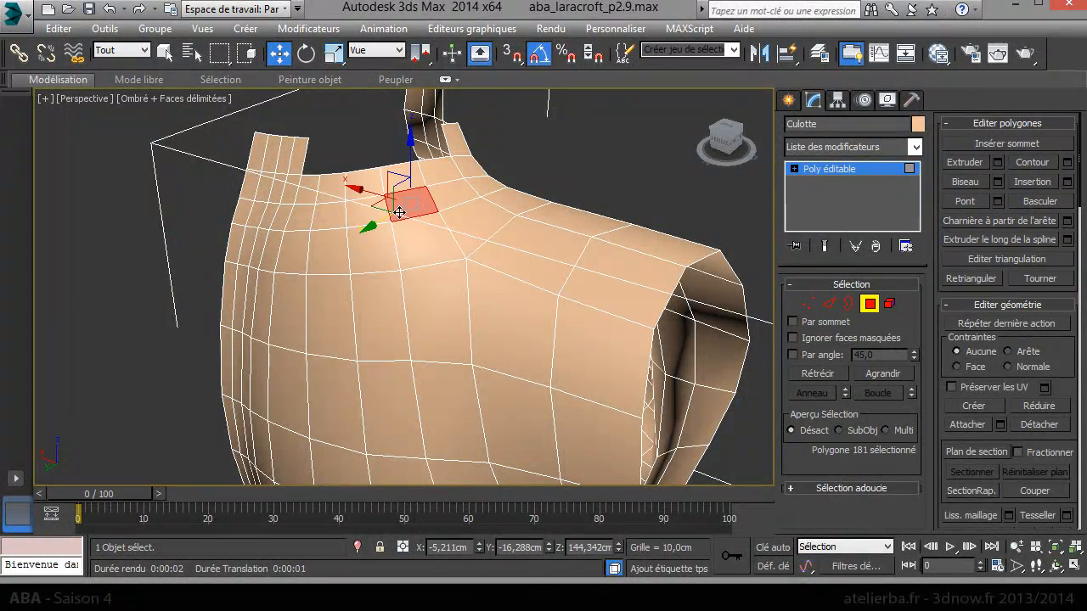
left_click(452, 194, "shift")
middle_click_drag(555, 233, 417, 173, "alt")
scroll(322, 146, "up", 3)
scroll(323, 146, "down", 3)
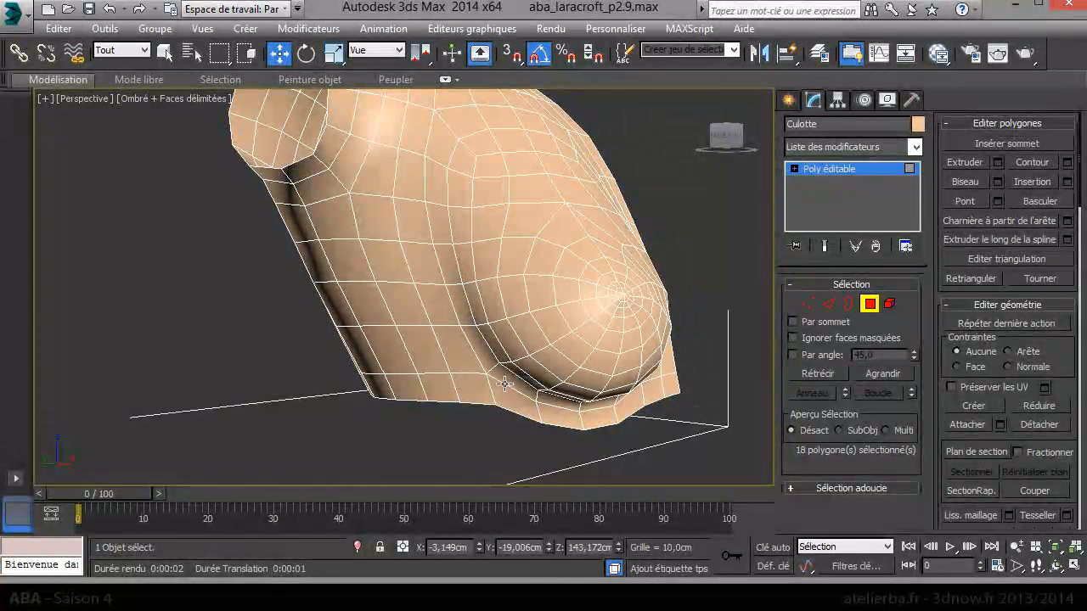
Replace the selection with the six polygons surrounding the tip of the breast
key("alt")
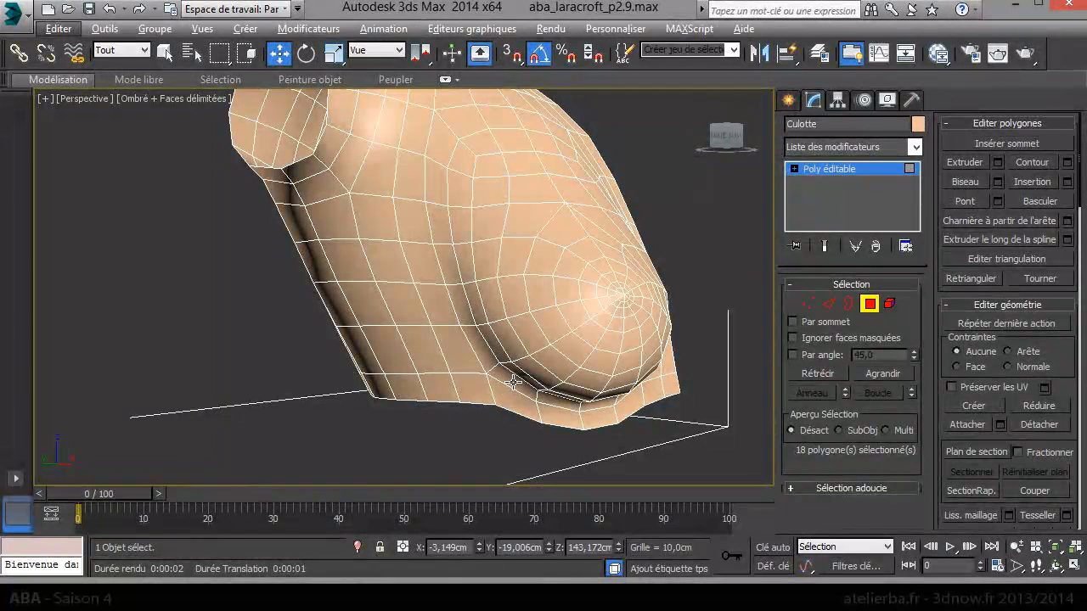
middle_click_drag(595, 341, 556, 342, "alt")
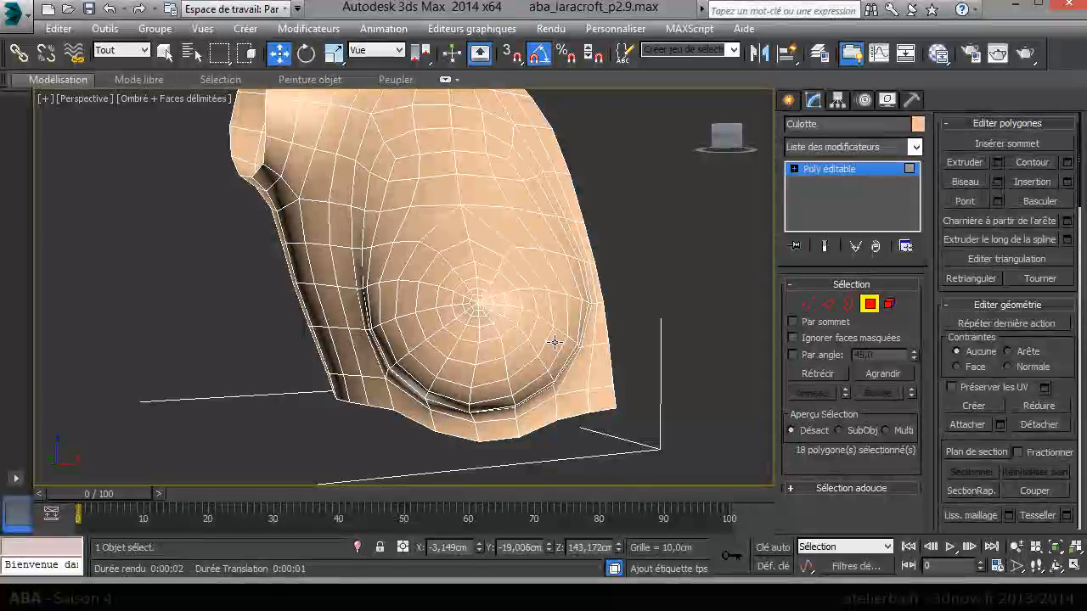
left_click(426, 223)
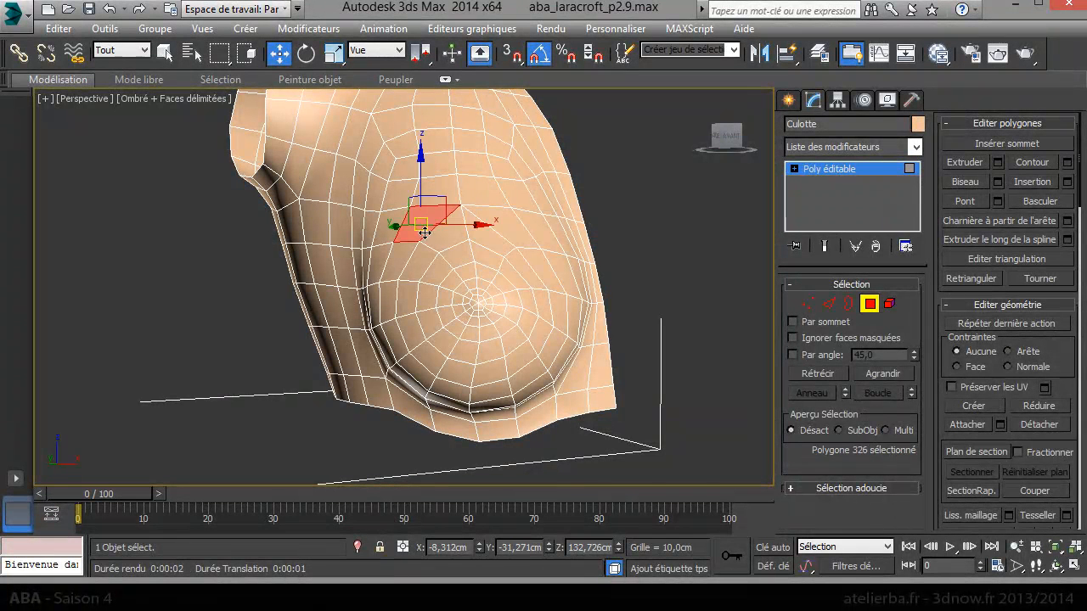
left_click(393, 266, "ctrl")
scroll(495, 314, "up", 5)
left_click(380, 306)
left_click(379, 306, "ctrl")
left_click(371, 291, "ctrl")
left_click(379, 279, "ctrl")
left_click(396, 281, "ctrl")
left_click(406, 294, "ctrl")
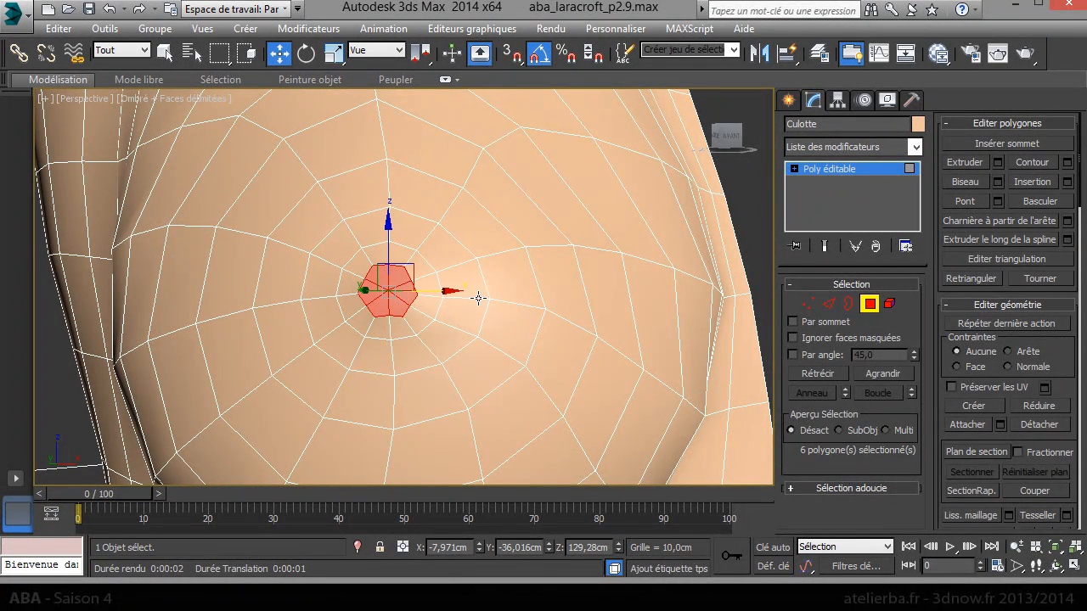
Grow the polygon selection ring by ring from the breast's tip until it covers the whole breast and the area above it
left_click(895, 377)
left_click(896, 378)
left_click(896, 378)
left_click(896, 378)
left_click(896, 378)
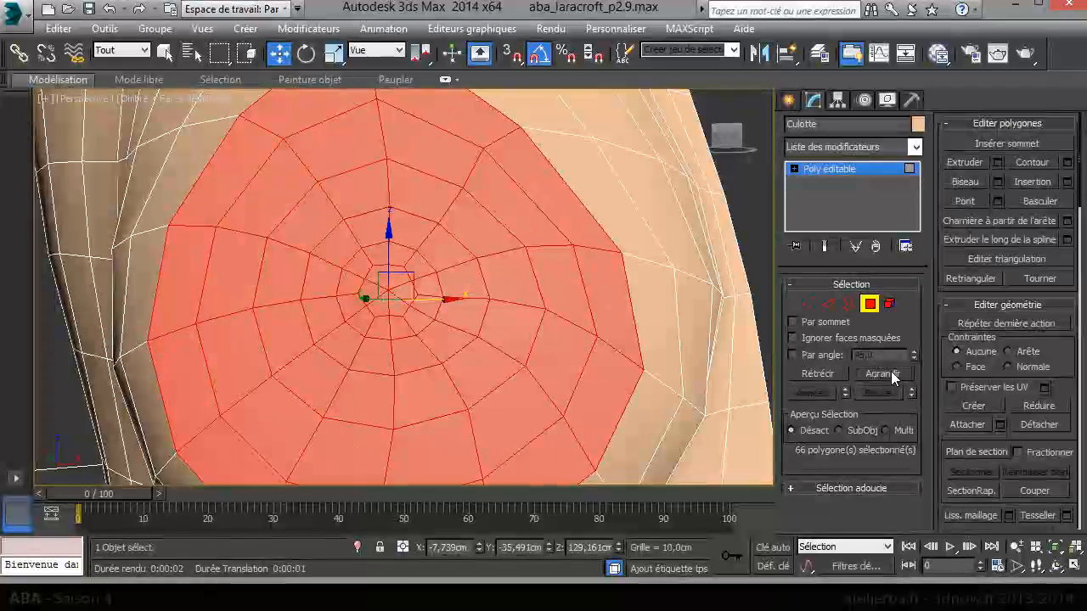
scroll(535, 334, "down", 8)
scroll(532, 343, "up", 4)
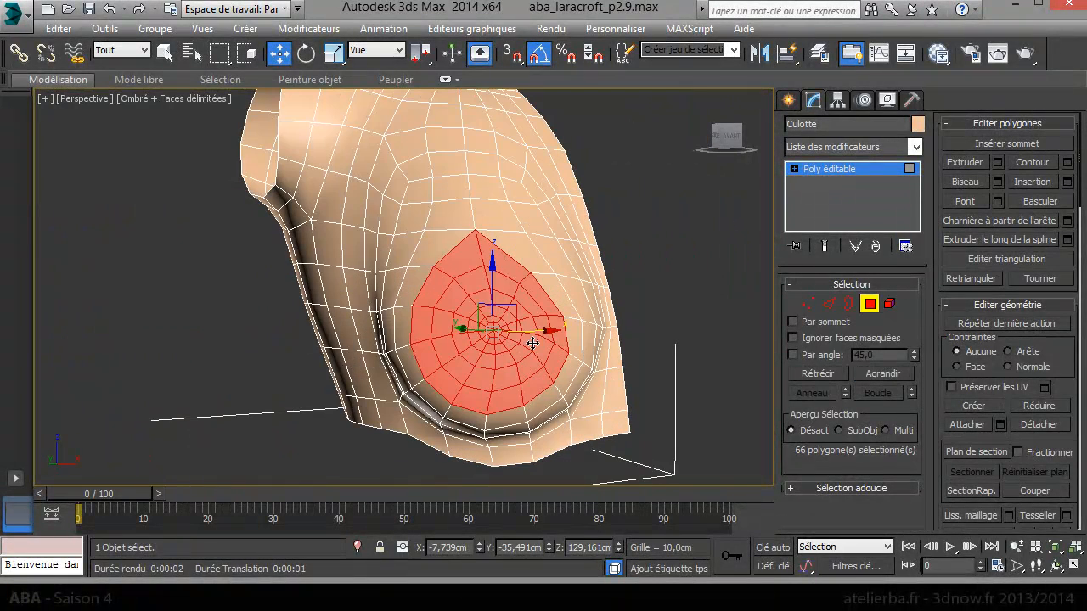
left_click(883, 374)
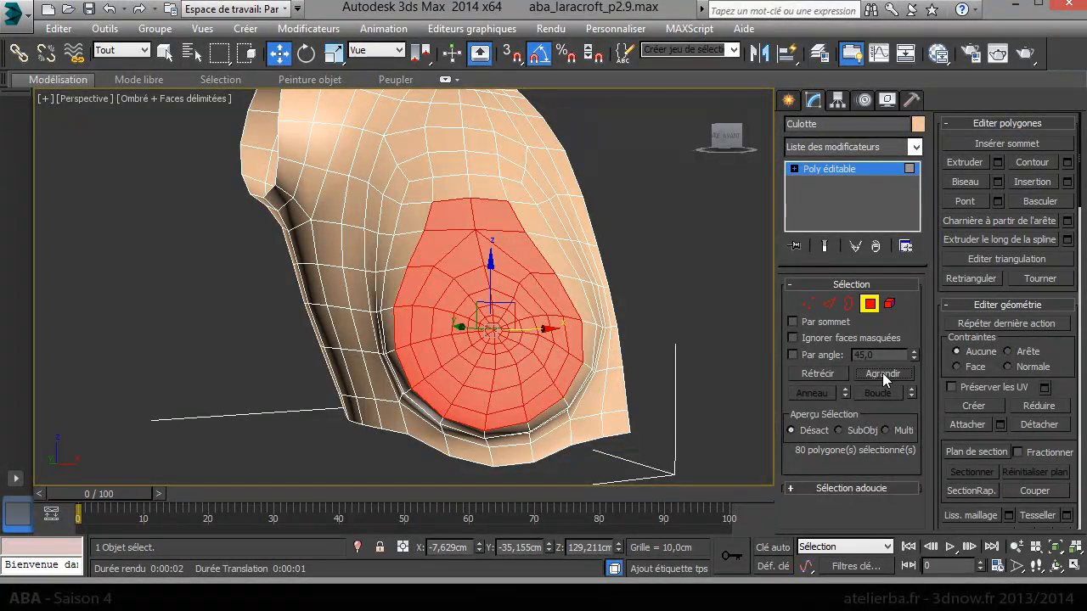
left_click(884, 375)
middle_click_drag(619, 353, 595, 333, "alt")
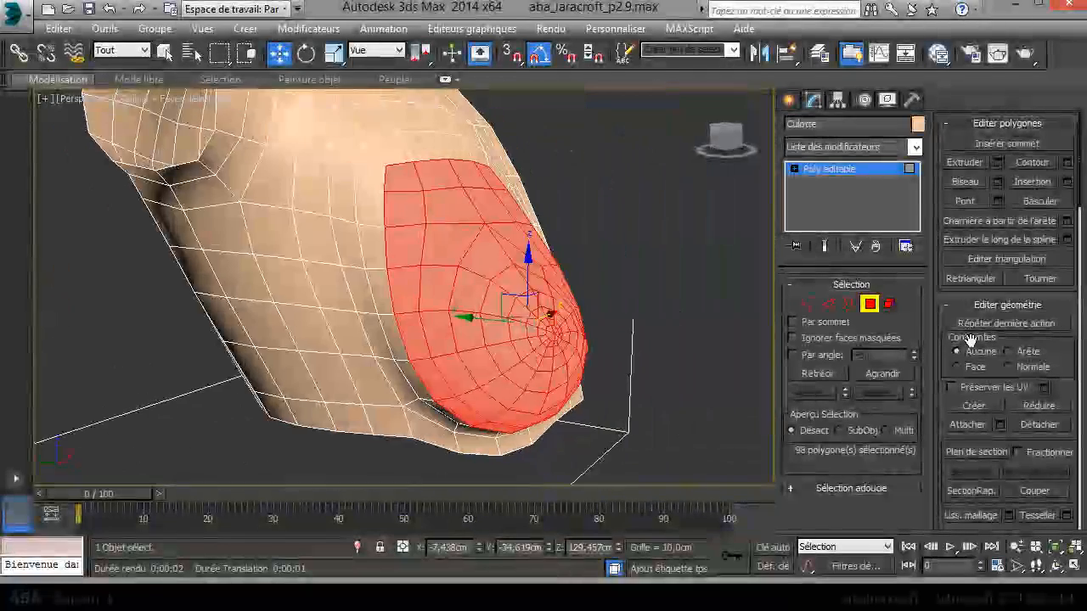
middle_click_drag(709, 352, 798, 337, "alt")
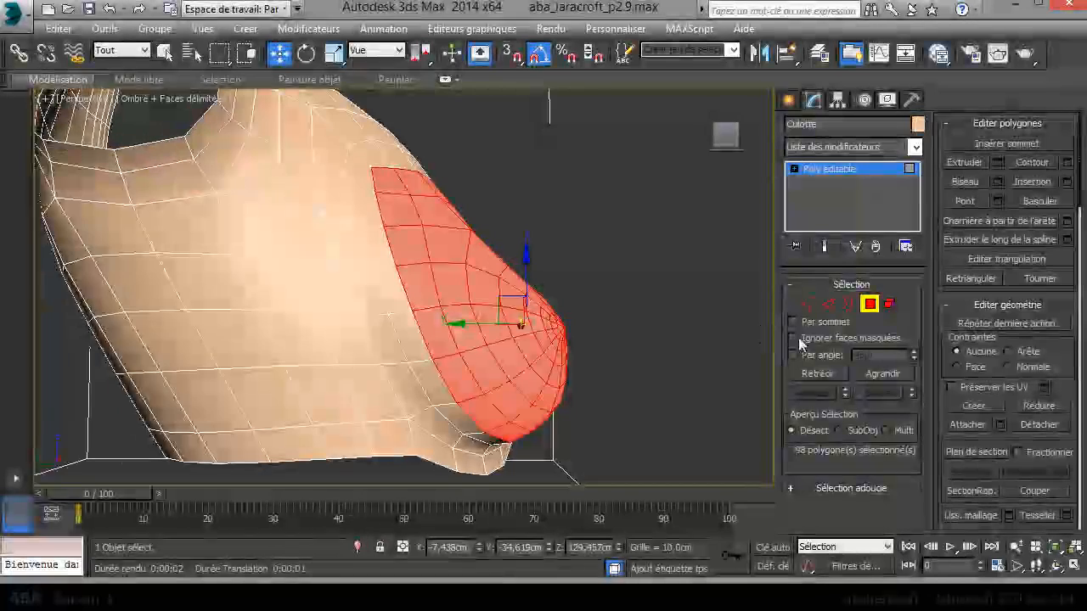
left_click(887, 372)
left_click(887, 372)
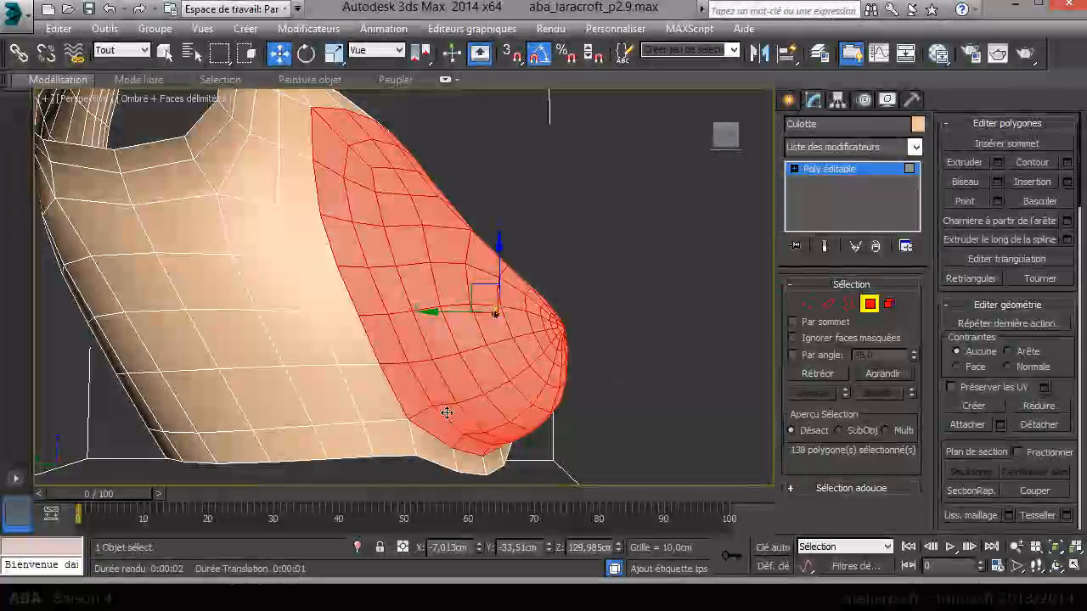
Deselect the outermost column of polygons along the armpit side of the breast selection
left_click(410, 394, "alt")
left_click(383, 352, "alt")
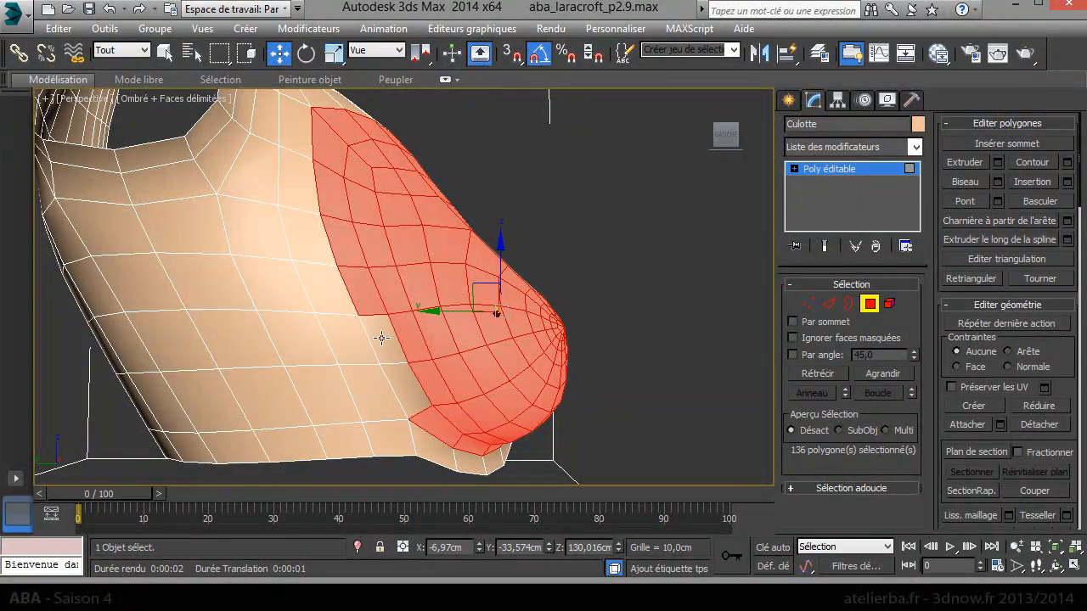
left_click(365, 296, "alt")
left_click(343, 249, "alt")
left_click(333, 200, "alt")
left_click(328, 153, "alt")
middle_click_drag(328, 153, 477, 239, "alt")
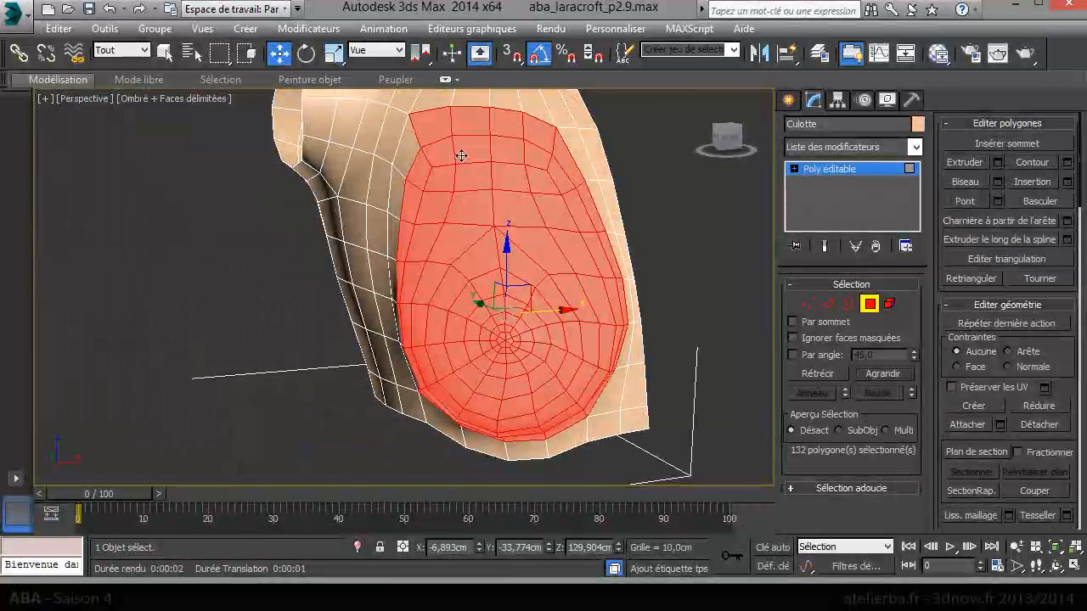
Deselect the top row of polygons and the upper polygons along the cleavage side to round off the cup
left_click(425, 124, "alt")
left_click(479, 121, "alt")
left_click(510, 123, "alt")
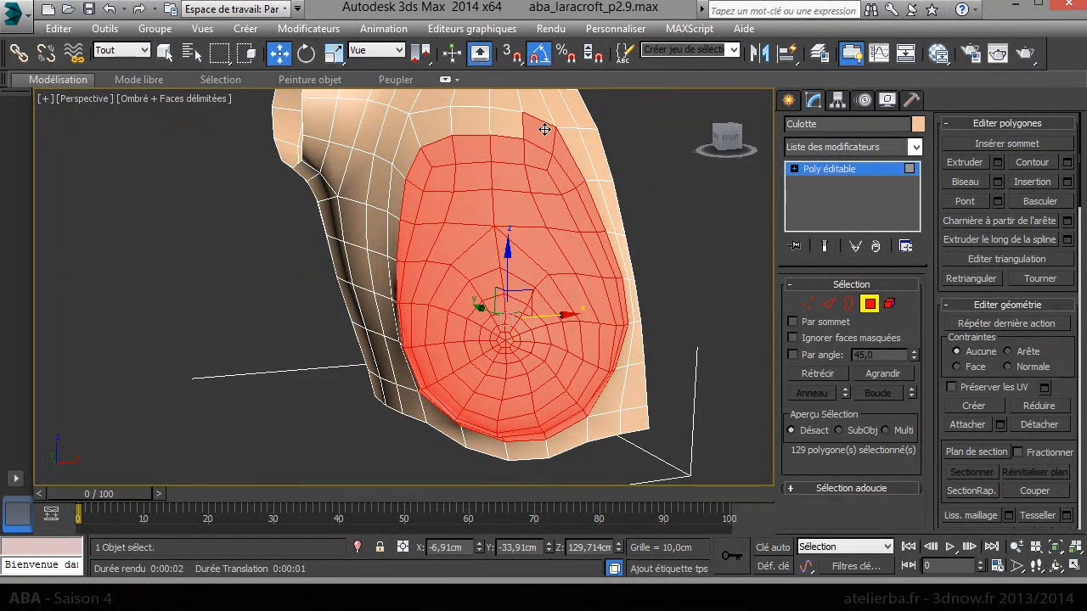
left_click(542, 131, "alt")
left_click(566, 148, "alt")
left_click(594, 202, "alt")
left_click(606, 227, "alt")
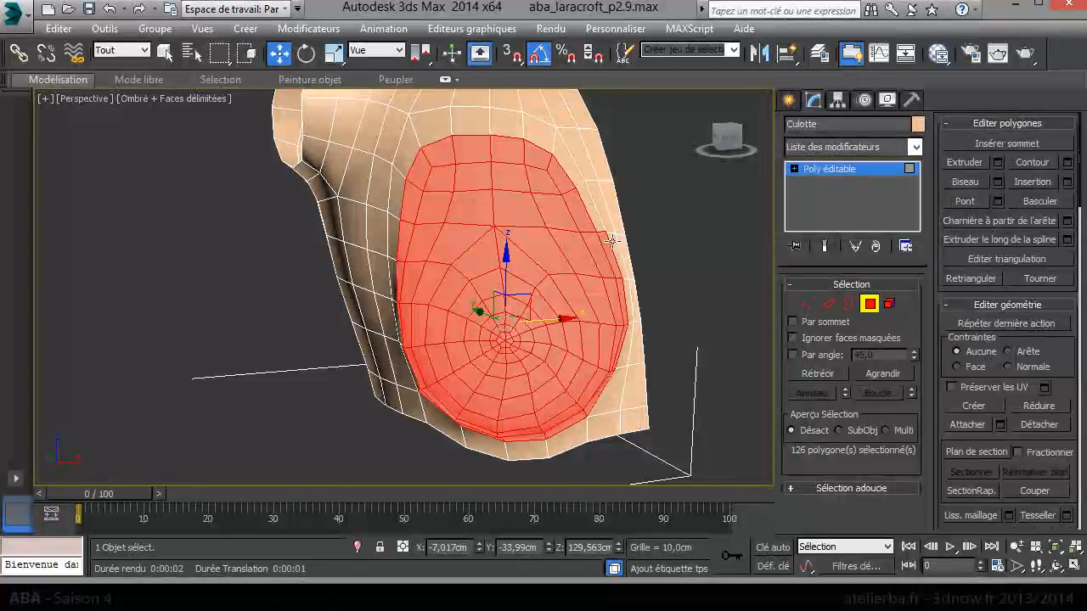
Deselect the remaining outer polygons along the lower cleavage side of the cup
middle_click_drag(623, 322, 551, 315, "alt")
left_click(654, 316, "alt")
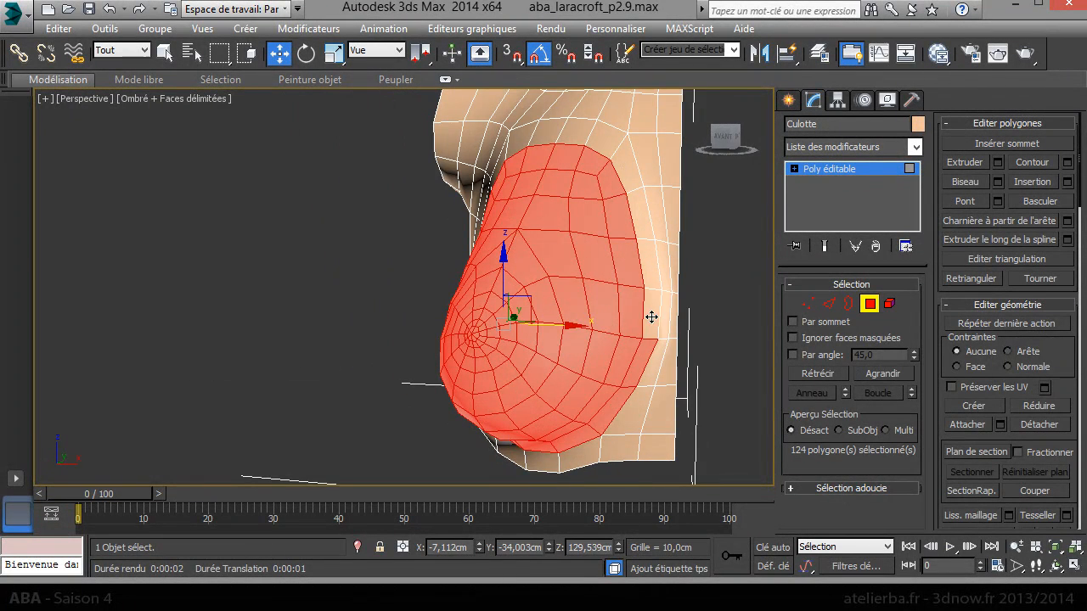
left_click(635, 374, "alt")
left_click(608, 413, "alt")
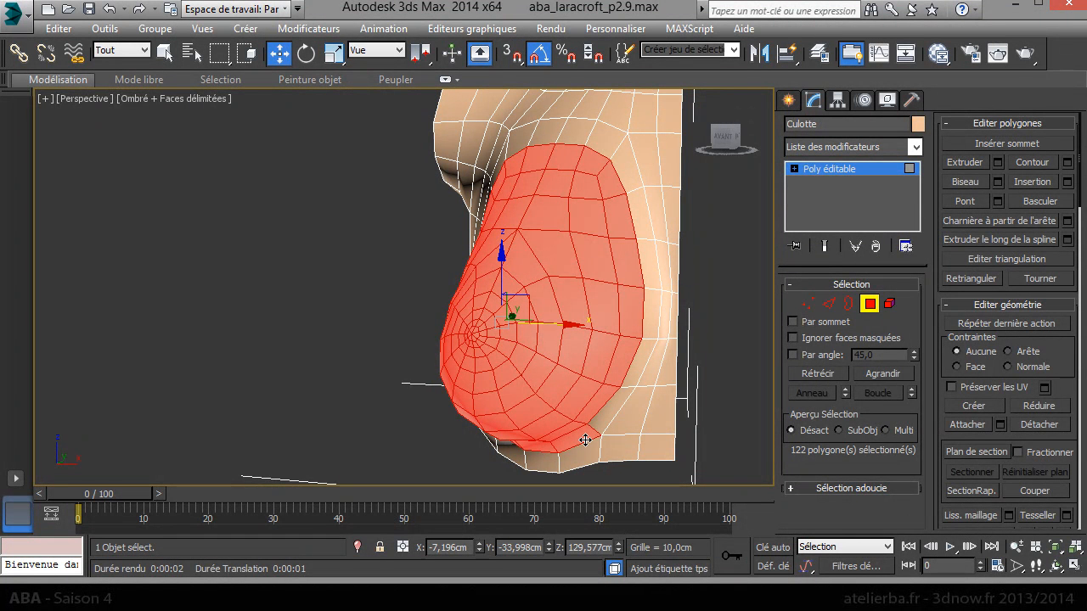
Add the three polygons linking the bottom of the cup to the central axis to the selection
left_click(607, 419, "ctrl")
left_click(633, 420, "ctrl")
left_click(668, 420, "ctrl")
Add four polygons of the row beside the cup to start the bra's side band under the armpit
middle_click_drag(641, 386, 755, 369, "alt")
left_click(394, 396, "ctrl")
left_click(365, 399, "ctrl")
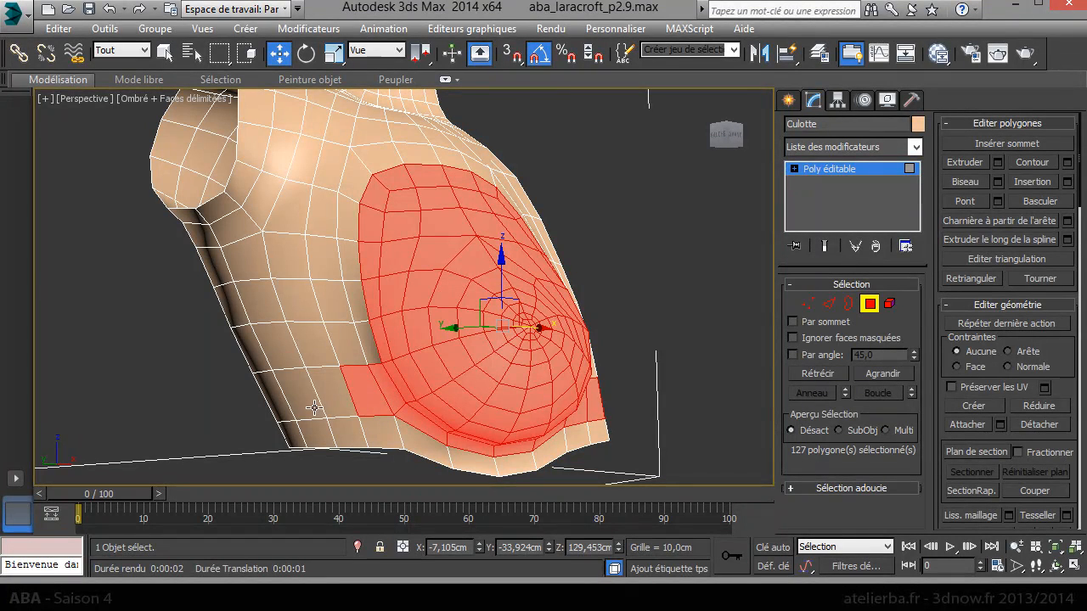
left_click(327, 404, "ctrl")
left_click(302, 409, "ctrl")
Extend the band selection along the same polygon row around the back to the central axis
middle_click_drag(326, 408, 510, 364, "alt")
scroll(504, 368, "up", 5)
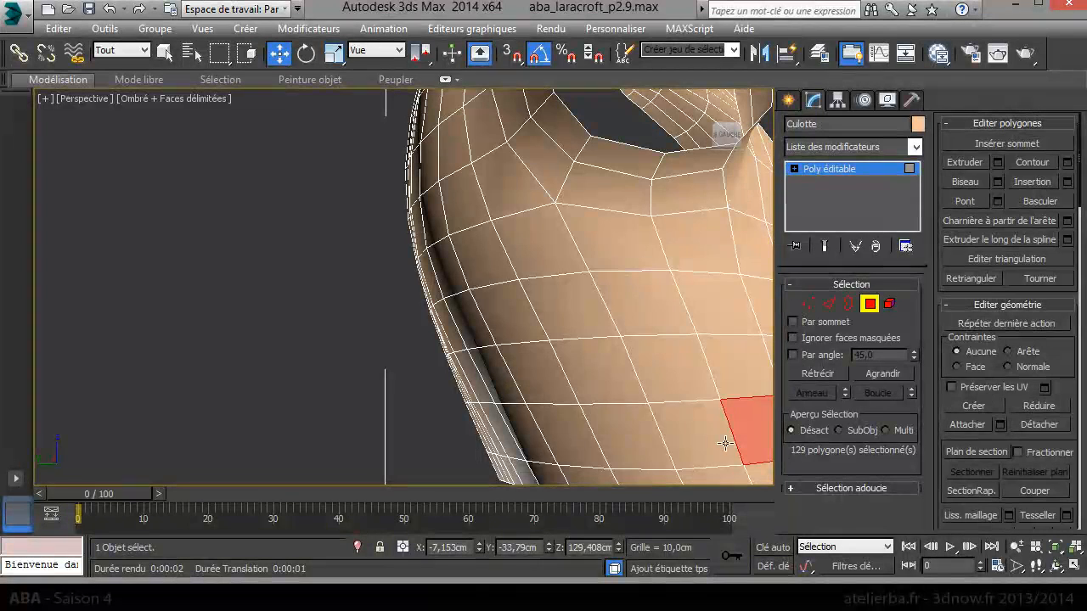
left_click(683, 435, "ctrl")
left_click(628, 446, "ctrl")
left_click(567, 443, "ctrl")
left_click(526, 443, "ctrl")
middle_click_drag(526, 443, 635, 422, "alt")
left_click(633, 422, "ctrl")
left_click(600, 422, "ctrl")
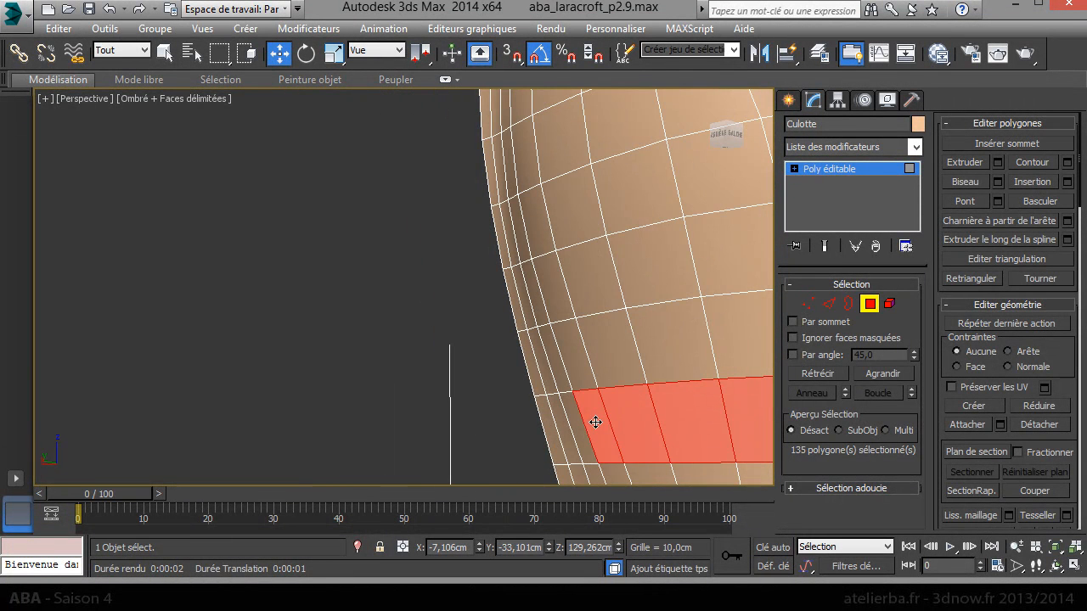
left_click(566, 429, "ctrl")
scroll(549, 434, "down", 10)
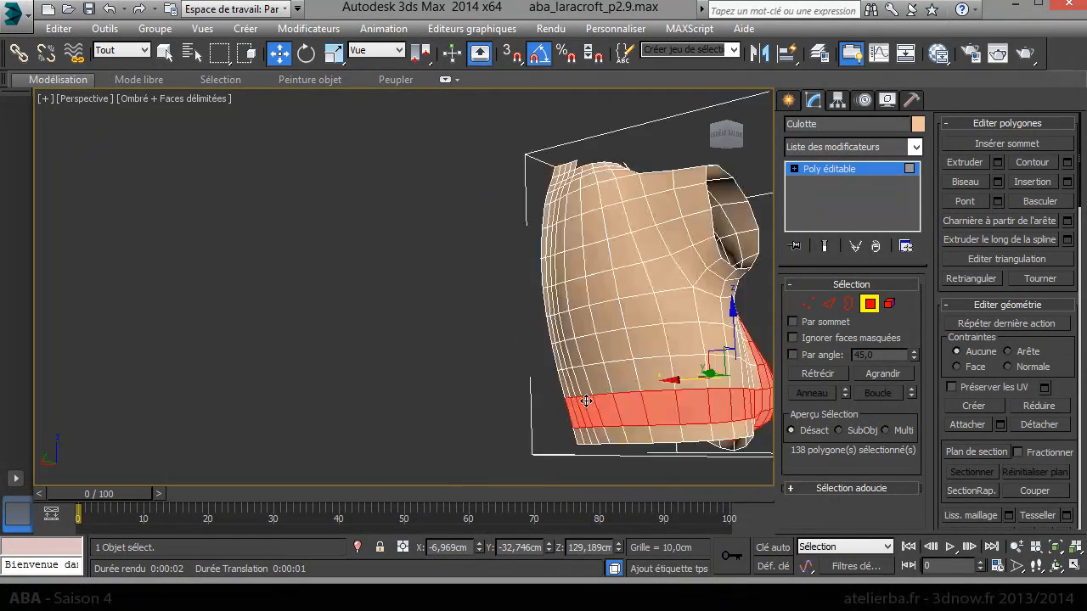
Add the full loop of polygons around the base of the neck to the cup and band selection
scroll(654, 371, "up", 10)
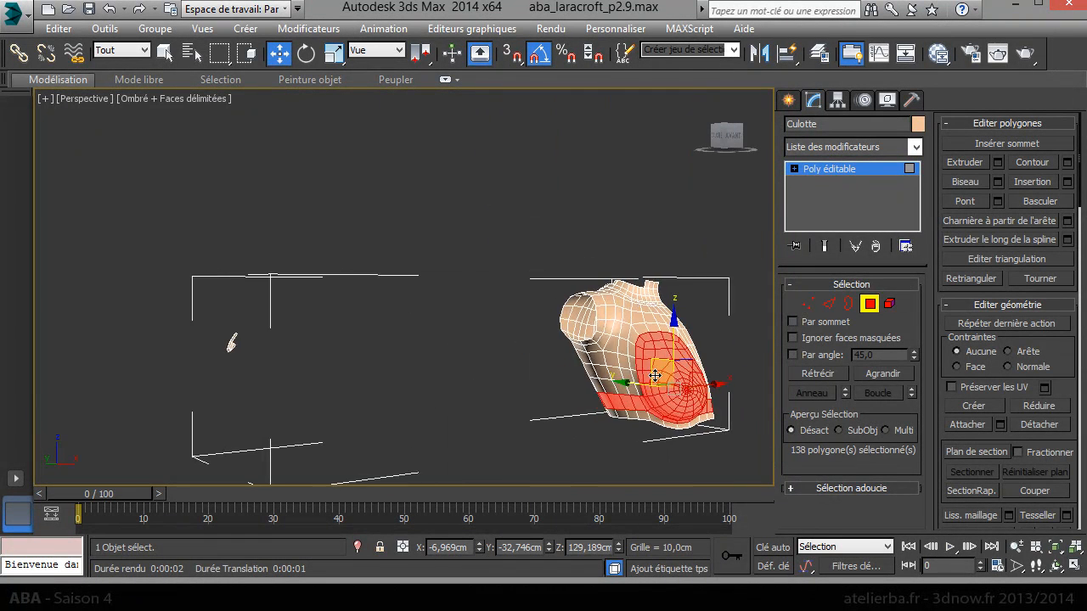
middle_click_drag(654, 374, 563, 396)
left_click(636, 213, "ctrl")
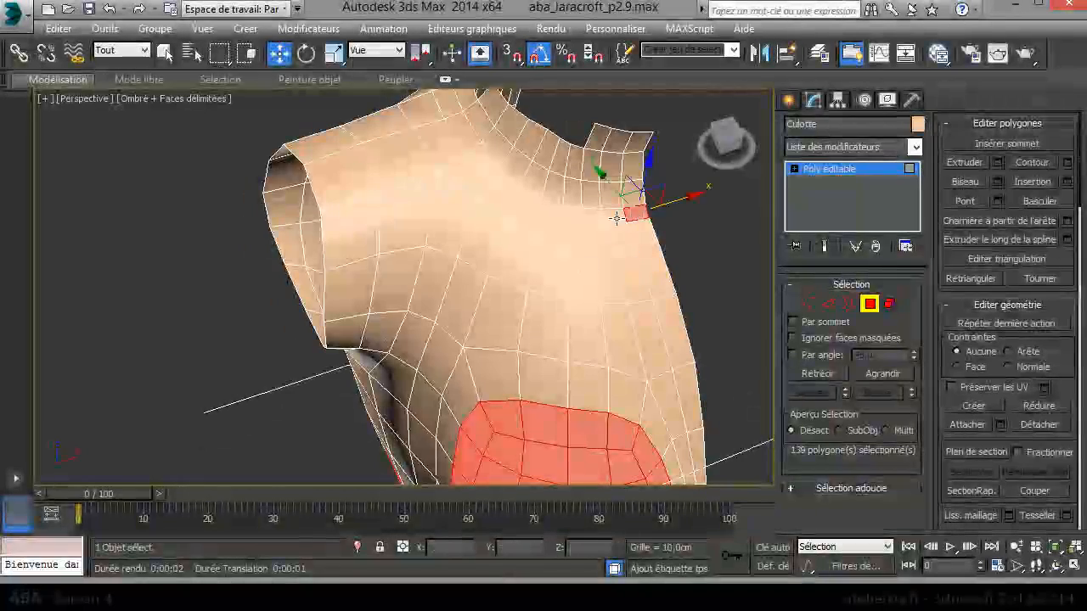
left_click(612, 217, "shift")
middle_click_drag(600, 243, 526, 245, "alt")
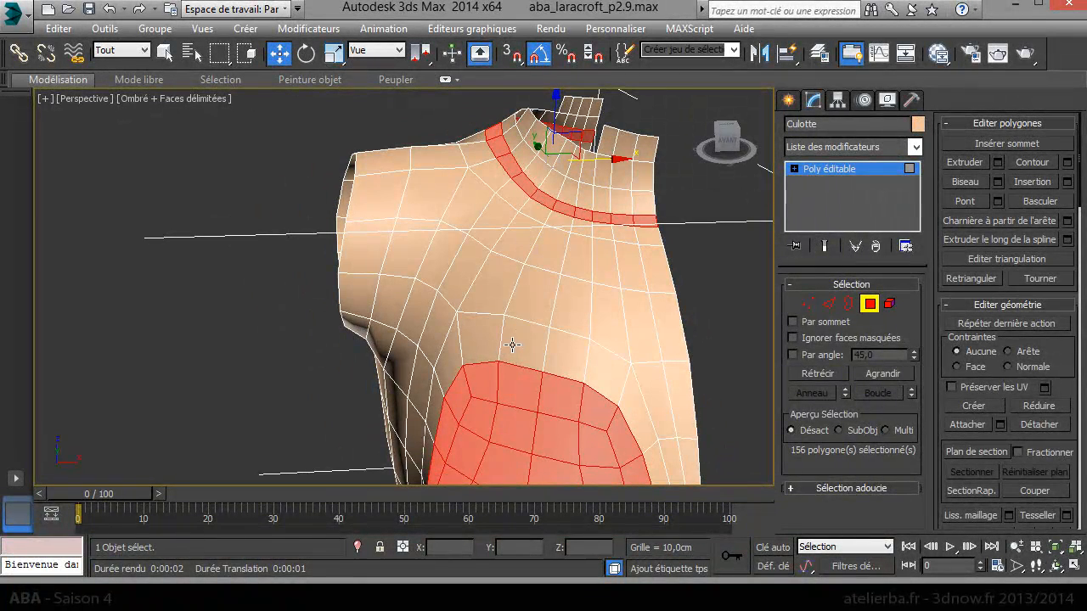
Add the polygons running from the top of the cup up to the neck loop to form the strap
left_click(524, 342, "ctrl")
left_click(529, 293, "ctrl")
left_click(518, 241, "ctrl")
left_click(516, 200, "ctrl")
left_click(542, 213, "ctrl")
left_click(542, 248, "ctrl")
left_click(499, 227, "ctrl")
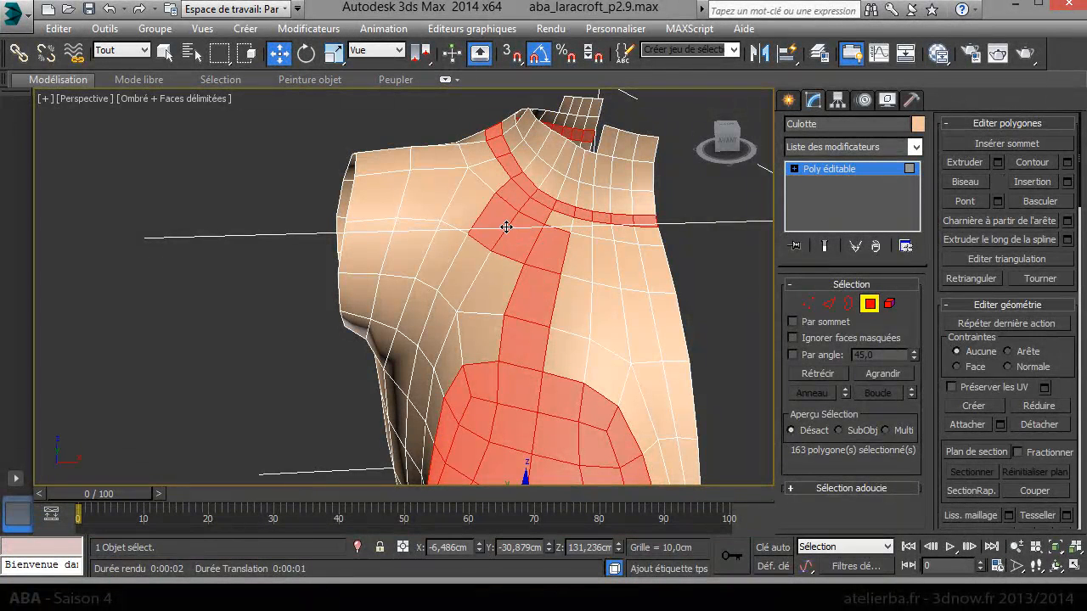
Widen the strap selection on the armhole side and fill in the polygon where it meets the neck loop
left_click(499, 293, "ctrl")
left_click(488, 335, "ctrl")
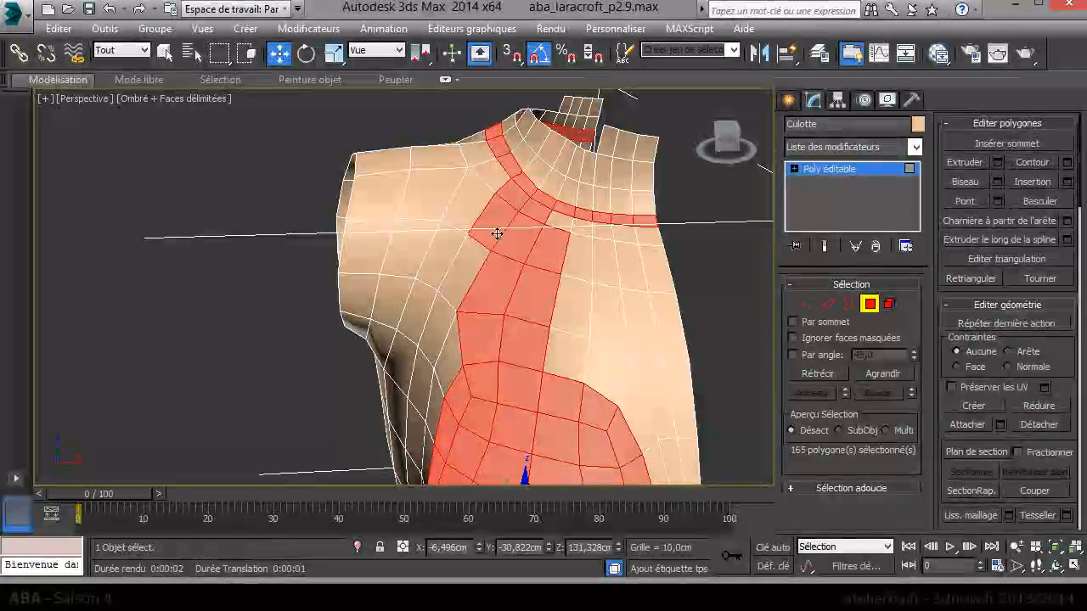
left_click(472, 262, "ctrl")
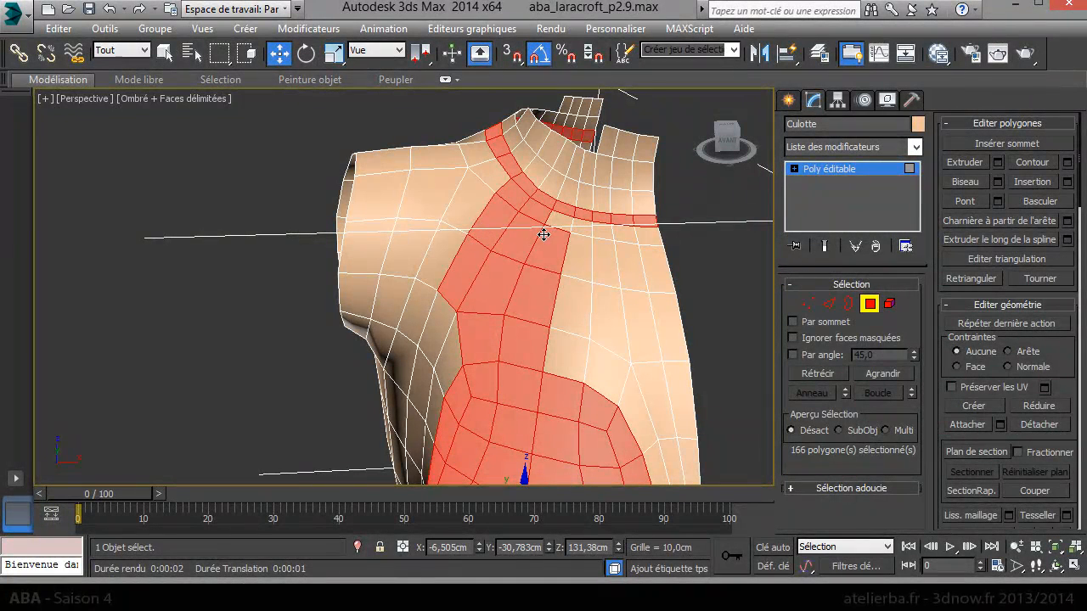
left_click(559, 222, "ctrl")
middle_click_drag(563, 297, 619, 219, "alt")
scroll(516, 250, "down", 5)
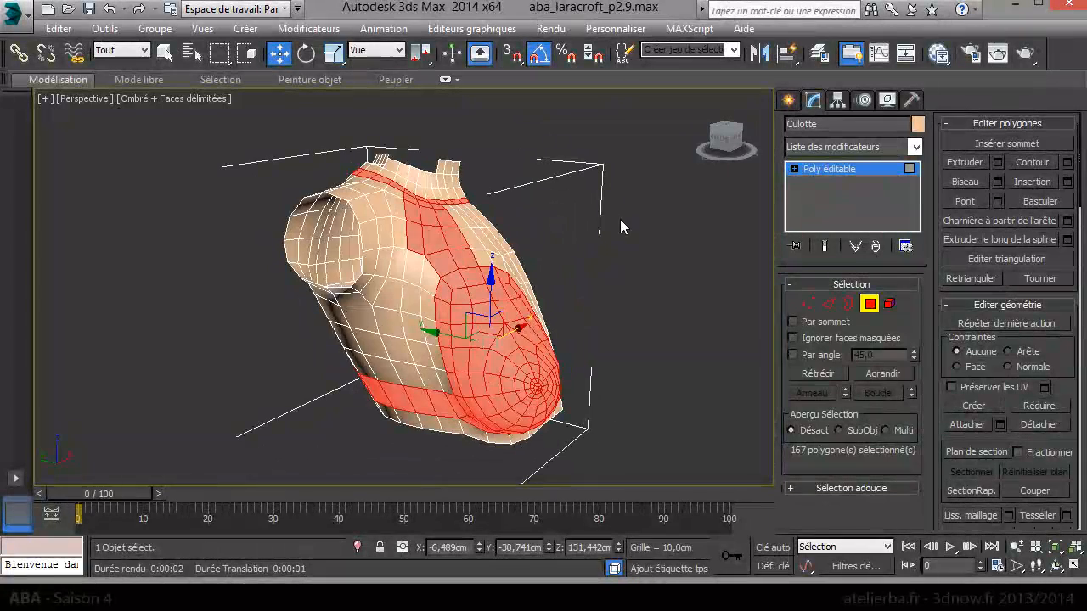
Invert the polygon selection and delete the rest of the half-torso, keeping only the bra cup, band, neck loop and strap
key("ctrl+Page_Up")
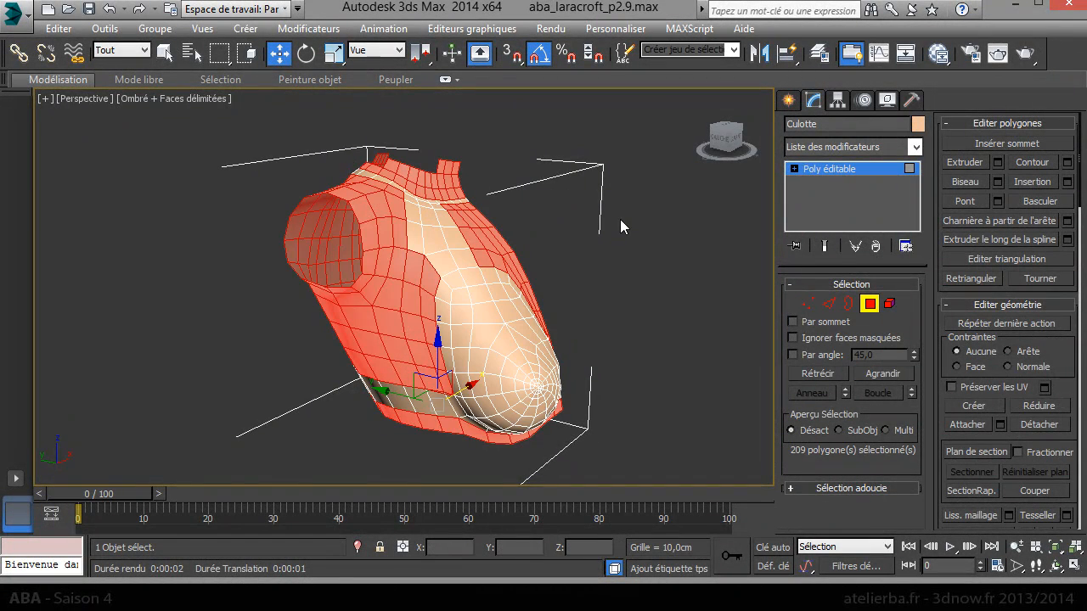
key("Delete")
Cut new edges on the armhole side of the cup, curving from the band junction up along the cup
middle_click_drag(563, 294, 587, 292, "alt")
scroll(548, 346, "up", 4)
scroll(541, 348, "down", 1)
right_click(451, 237)
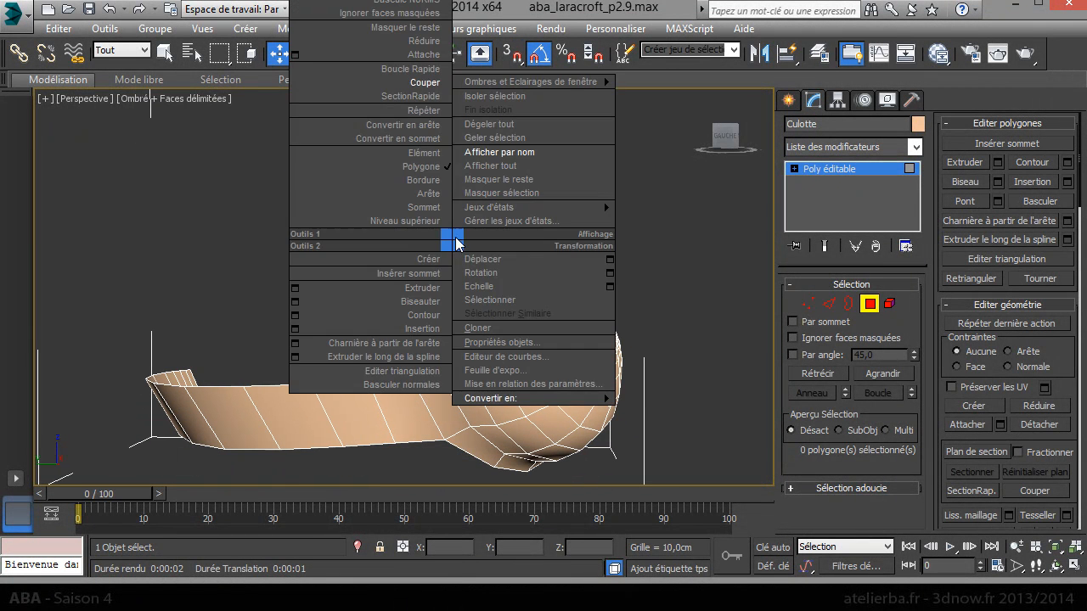
left_click(340, 92)
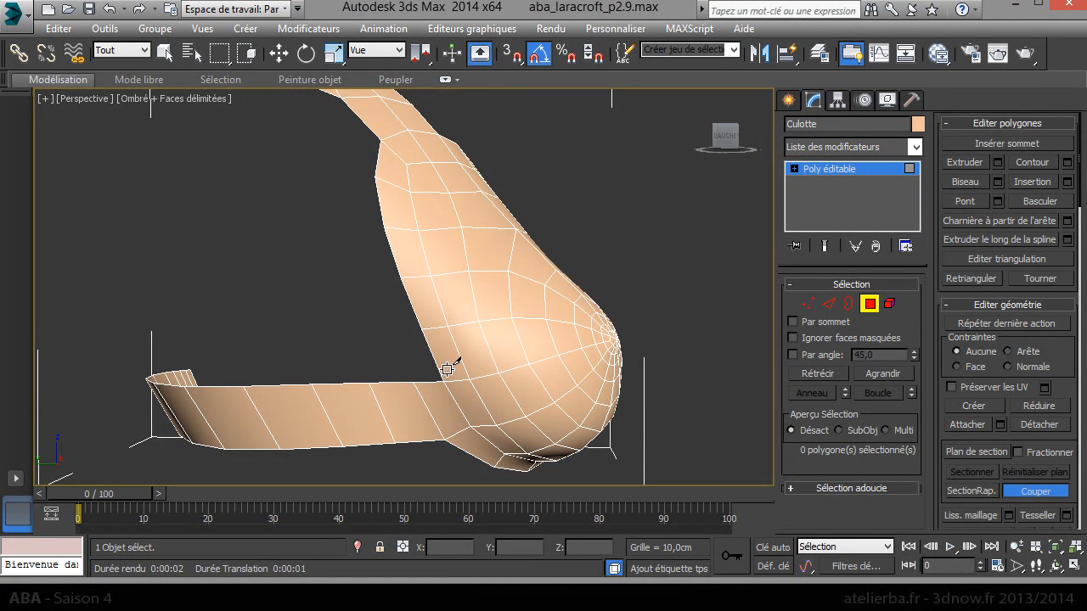
left_click(461, 365)
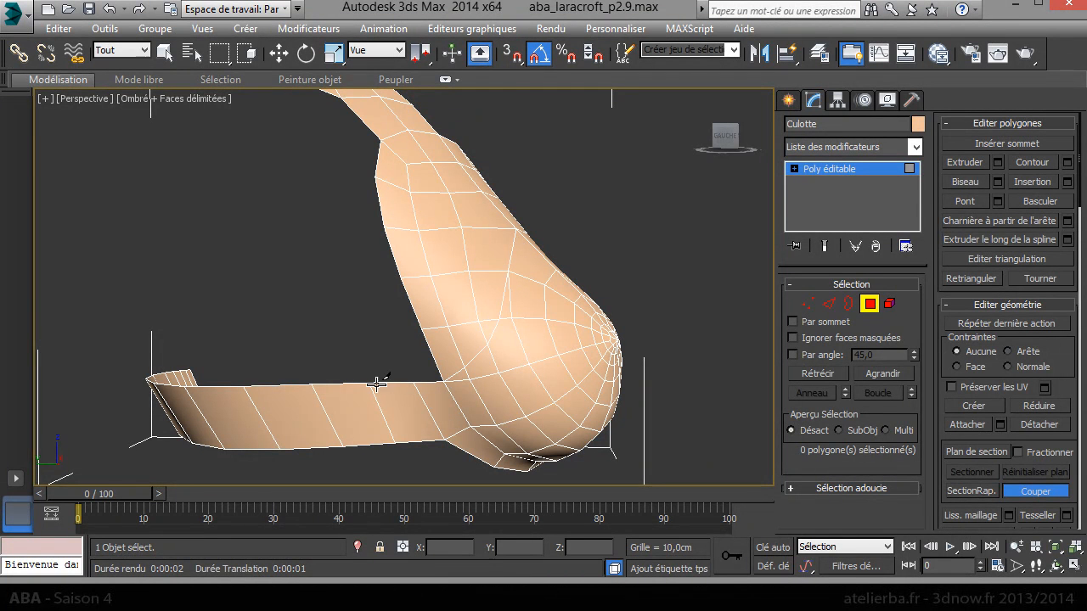
Cut a rounded edge line on the cleavage side of the cup, ending at the band junction
middle_click_drag(461, 367, 360, 342, "alt")
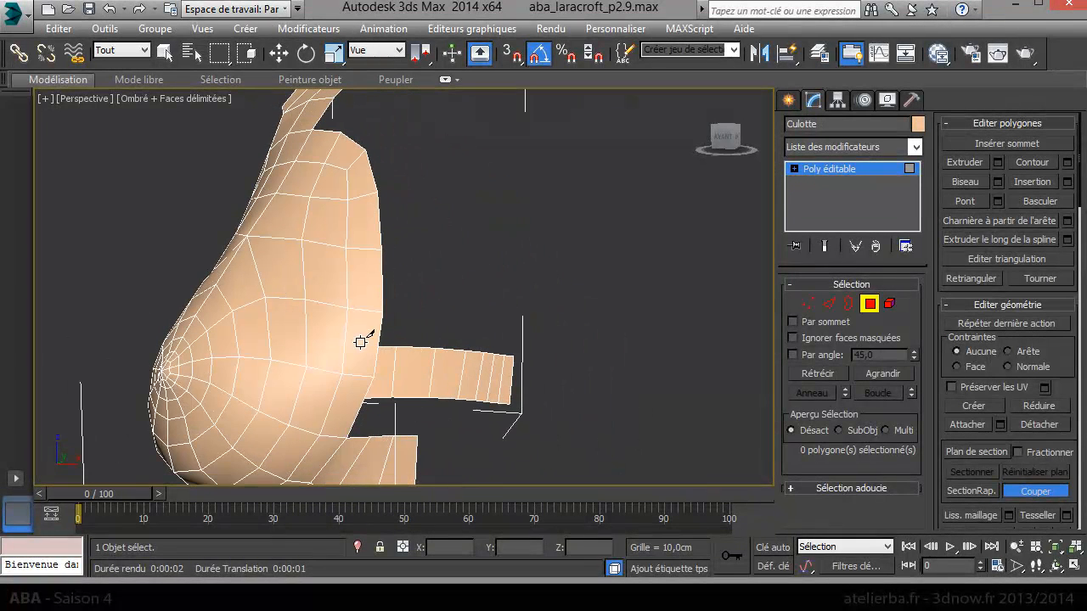
left_click(331, 407)
middle_click_drag(347, 374, 390, 378, "alt")
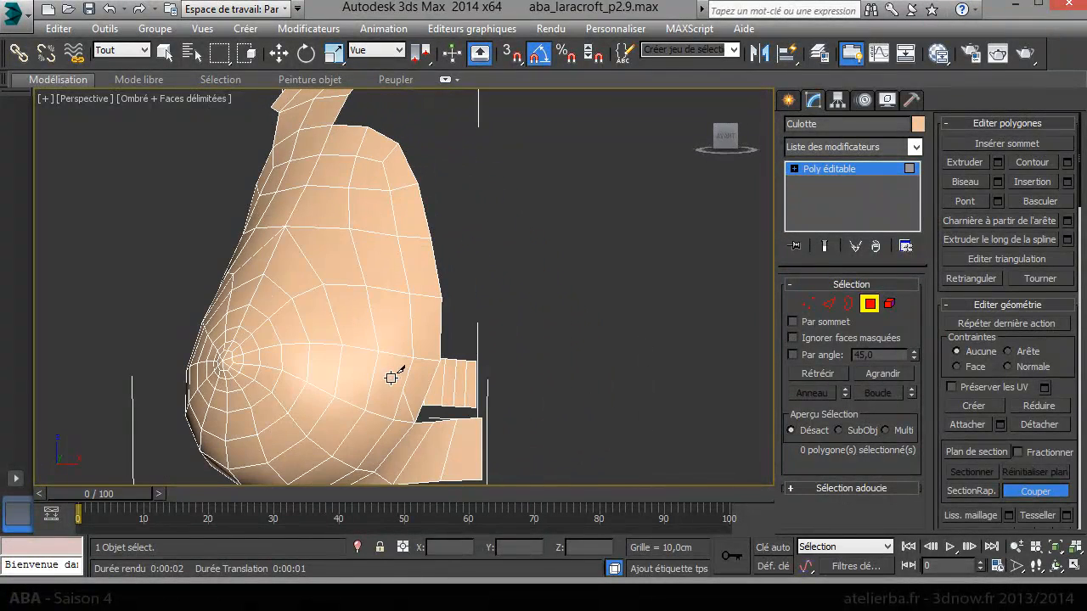
left_click(342, 345)
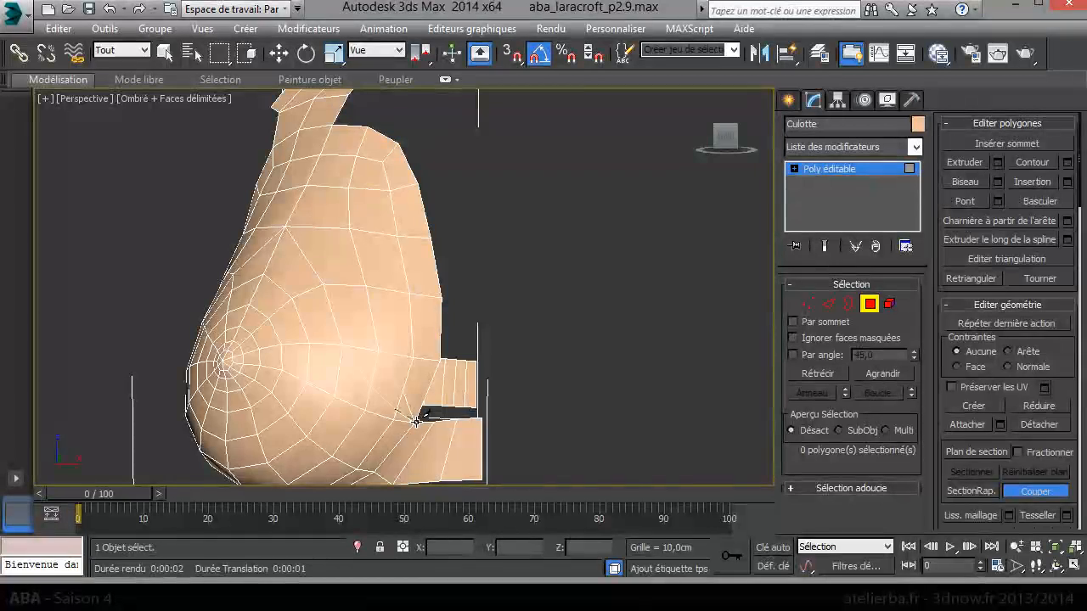
right_click(475, 404)
Cut two edges forming a peak above the cup's centre, linking the armhole-side line to the cleavage-side polygons
middle_click_drag(432, 394, 492, 461, "alt")
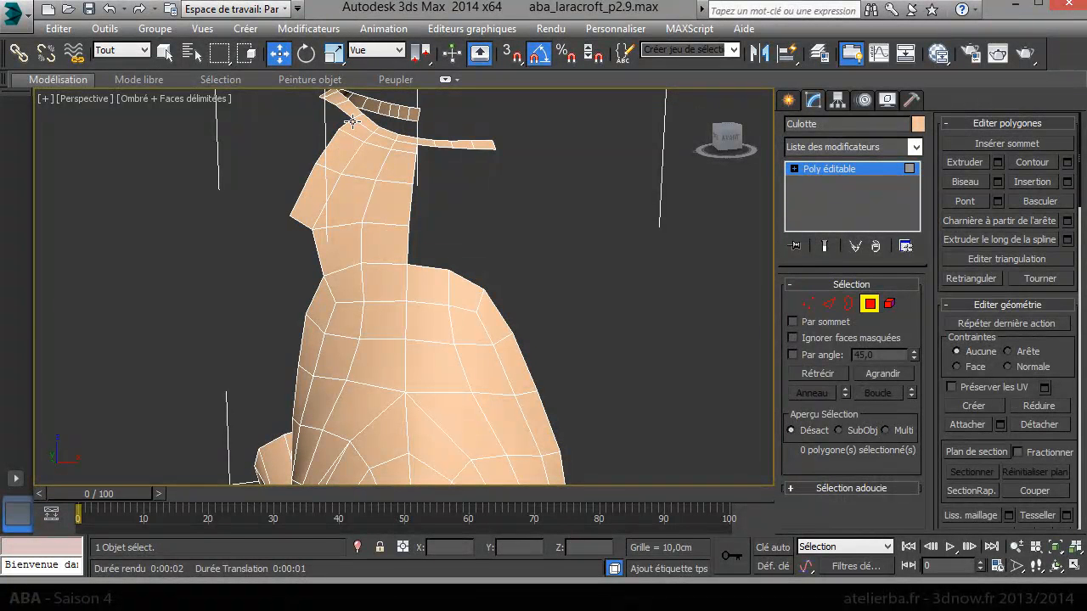
left_click(828, 304)
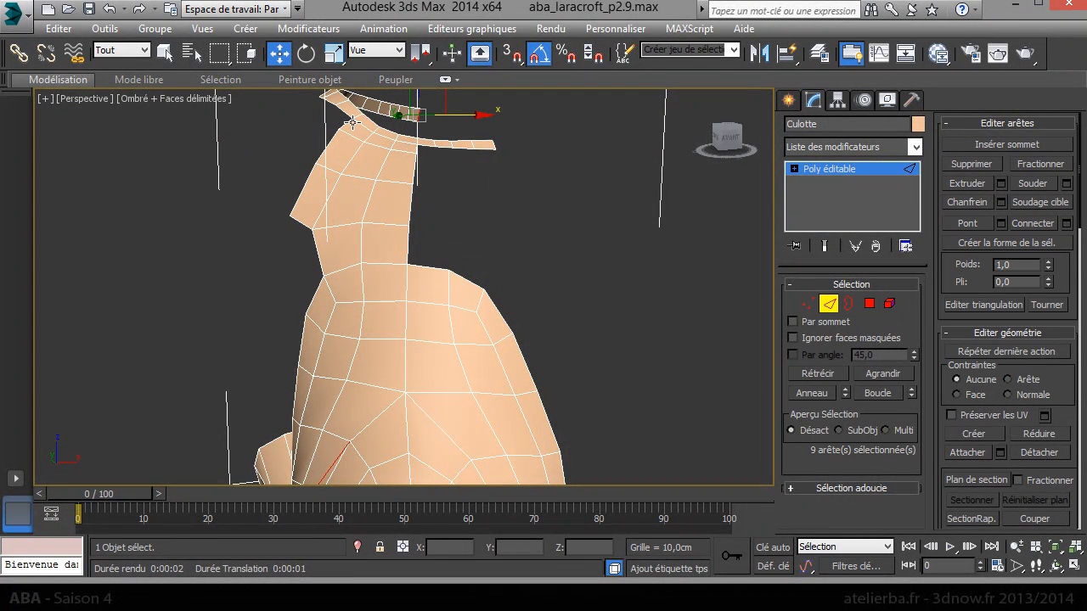
middle_click_drag(357, 165, 418, 321, "alt")
scroll(388, 190, "down", 4)
scroll(419, 321, "up", 3)
right_click(374, 310)
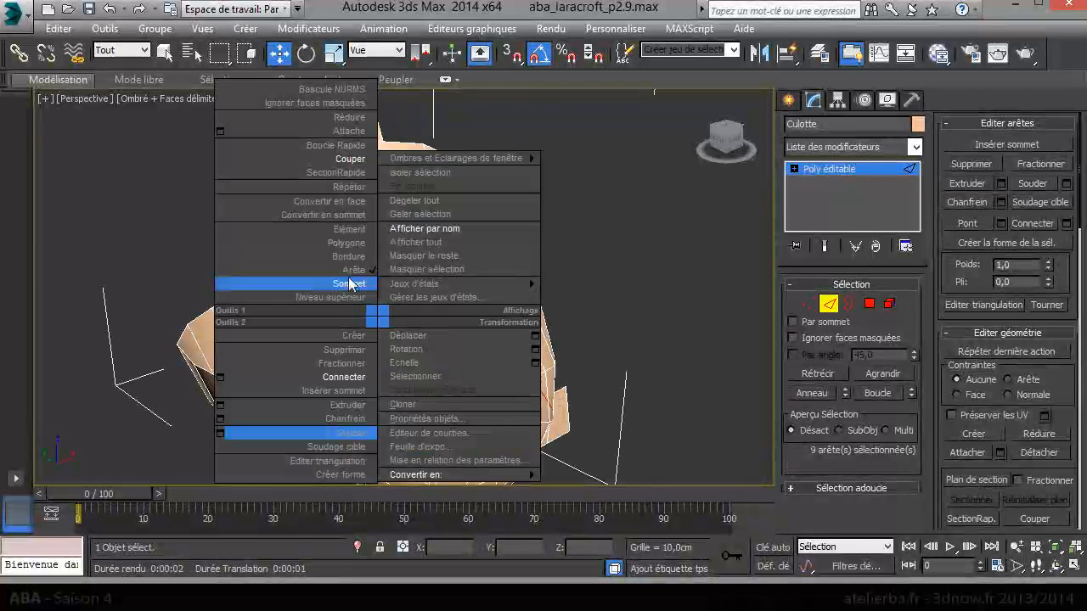
left_click(352, 158)
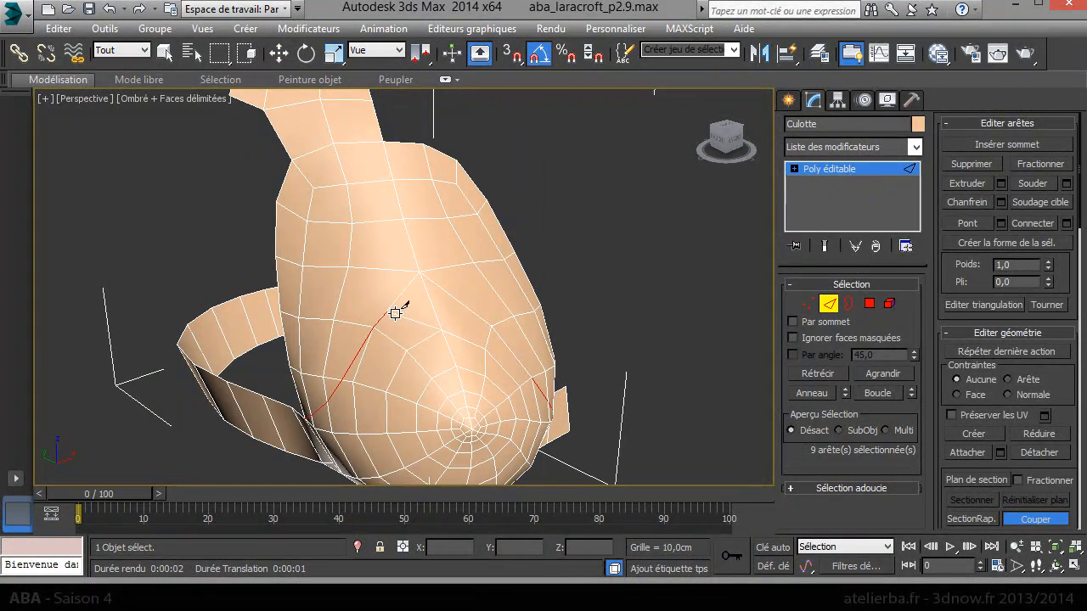
left_click(429, 297)
right_click(467, 315)
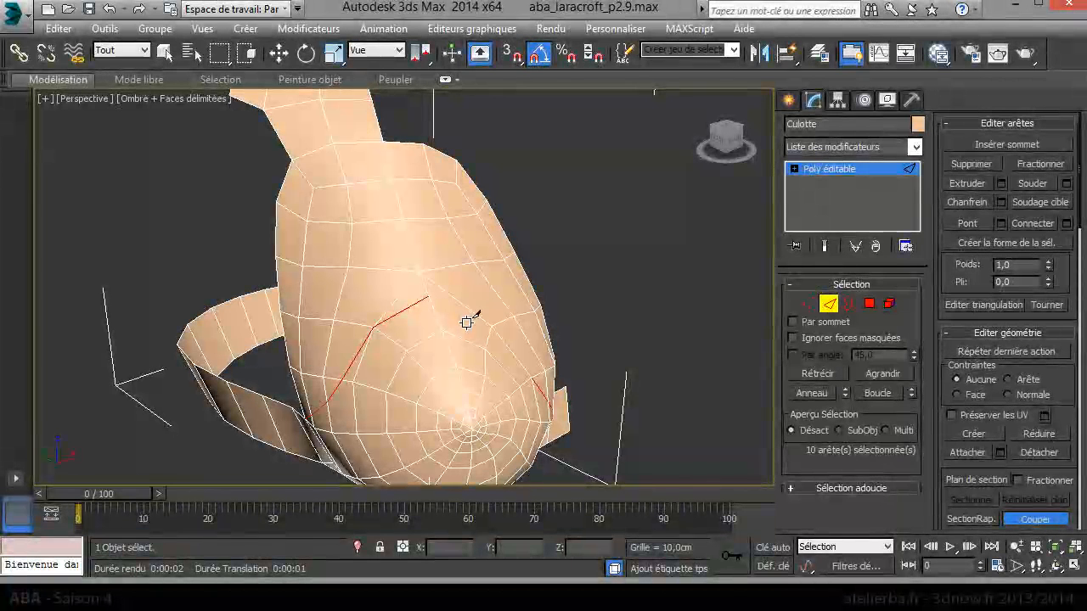
left_click(430, 297)
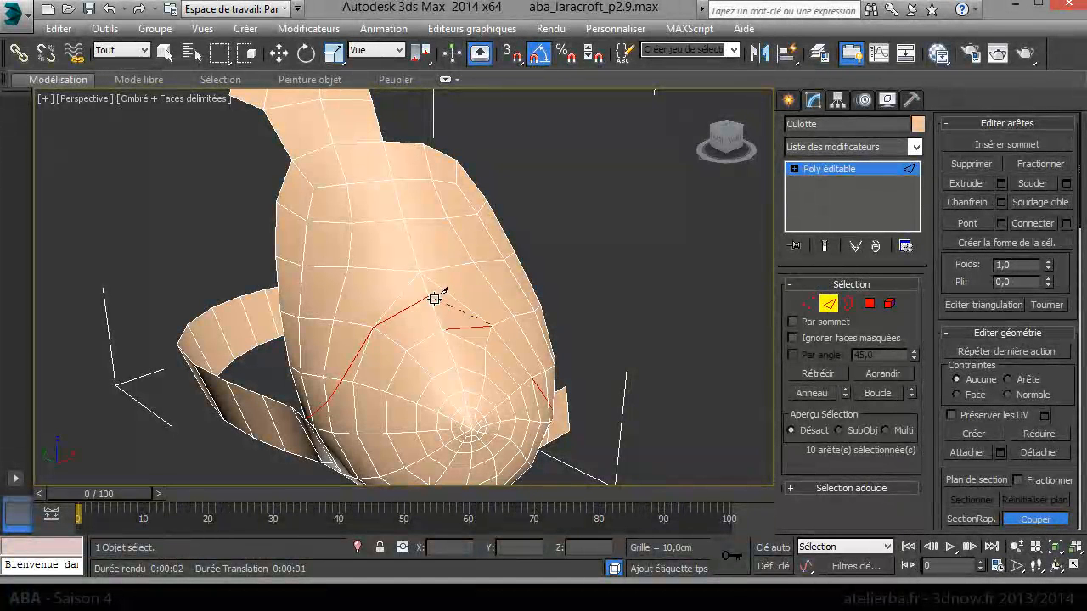
right_click(559, 319)
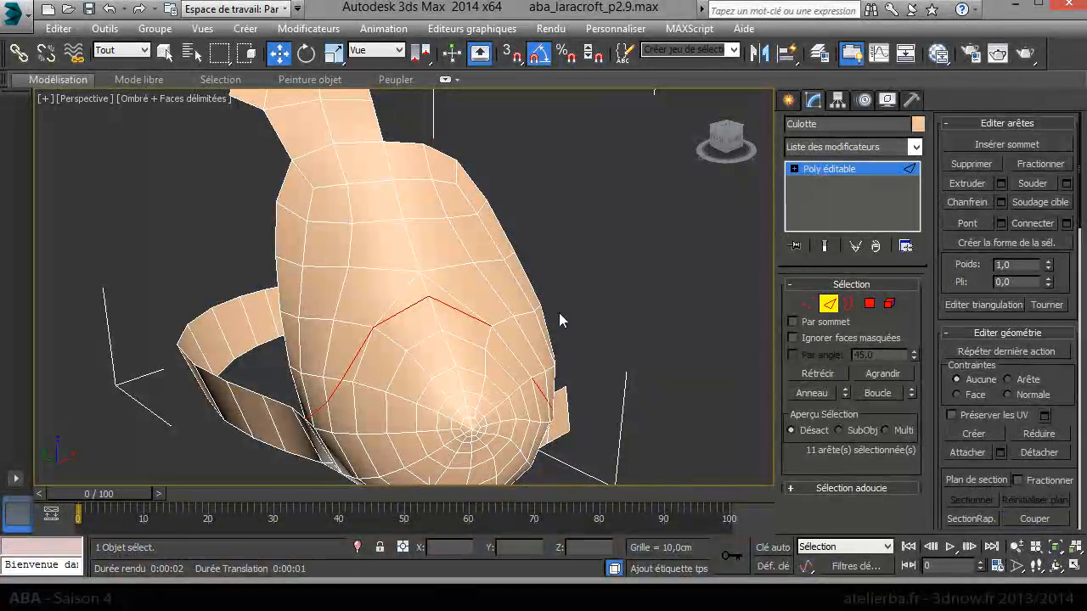
Select the twelve polygons above the cut on the cup's armhole side and delete them
left_click(868, 305)
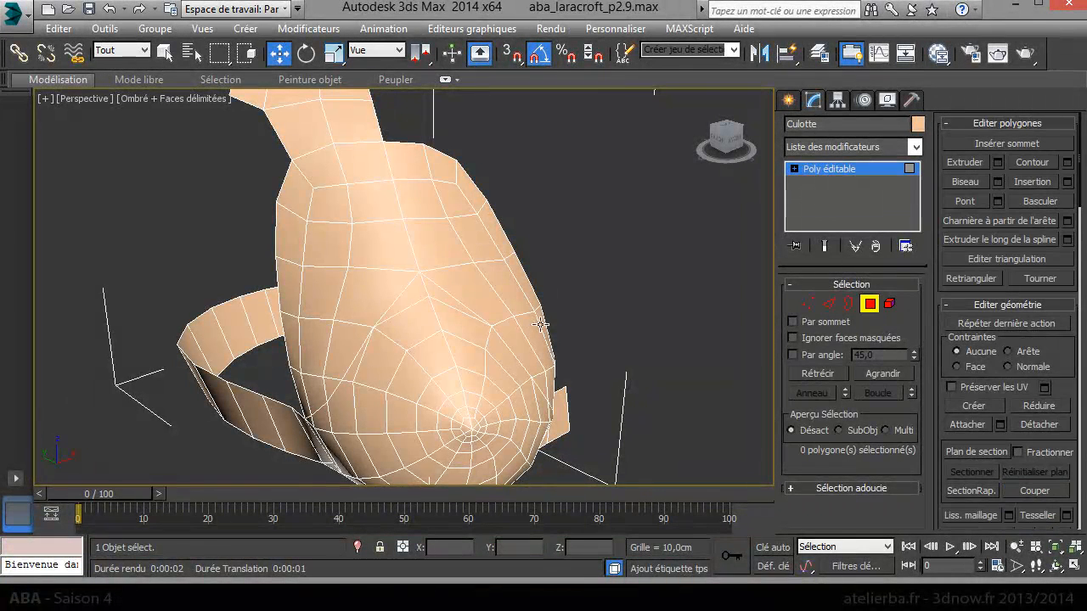
middle_click_drag(541, 324, 588, 314, "alt")
left_click(395, 360)
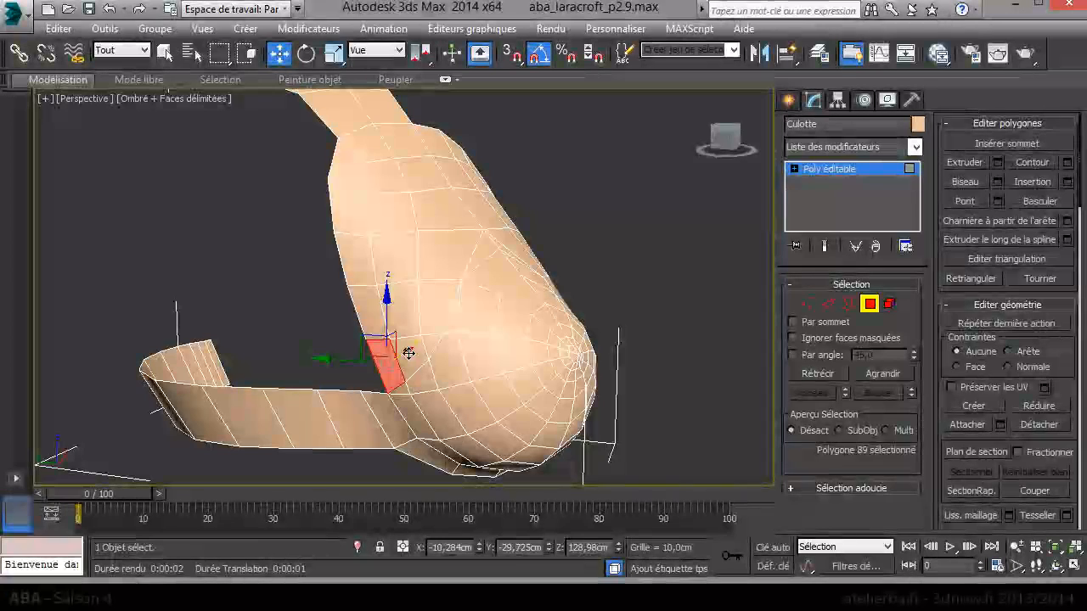
left_click(411, 348, "ctrl")
left_click(431, 338, "ctrl")
left_click(440, 295, "ctrl")
left_click(397, 299, "ctrl")
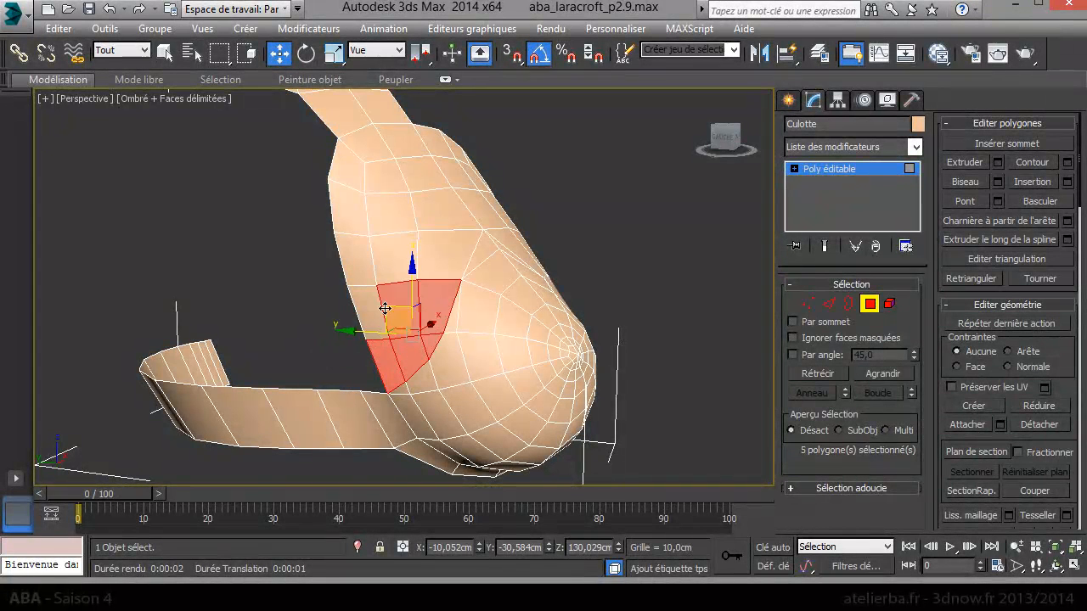
left_click(365, 308, "ctrl")
left_click_drag(435, 299, 435, 298, "ctrl")
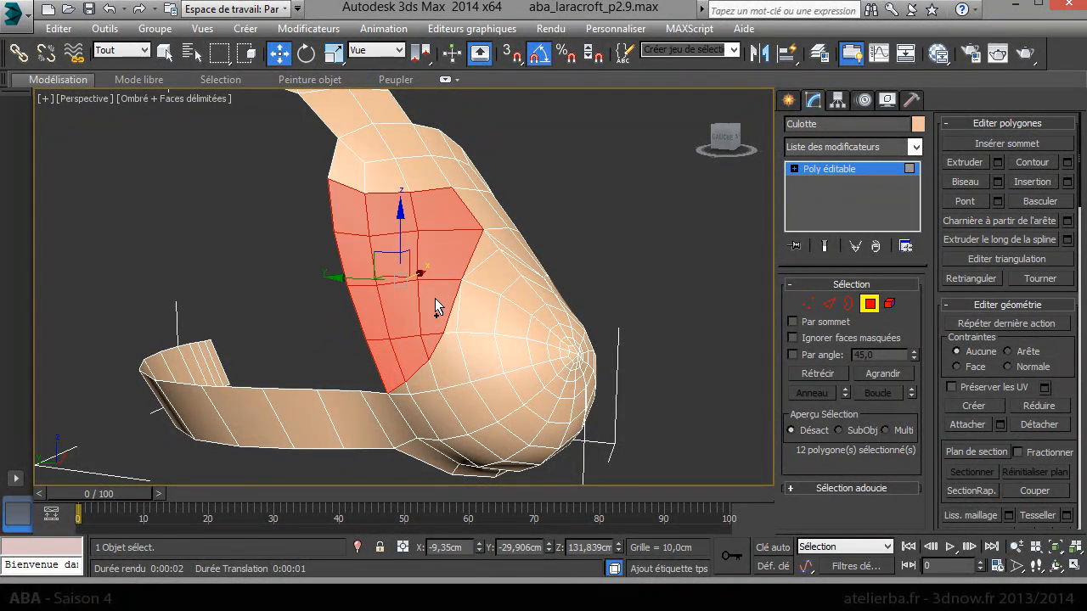
key("Delete")
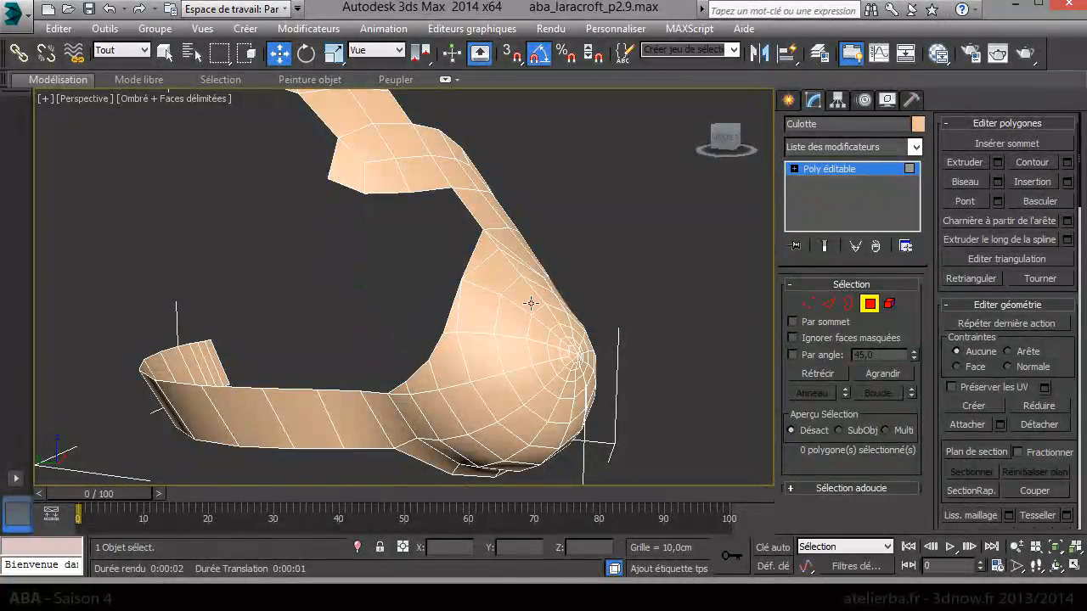
Delete the small polygons directly above the peak of the cup
middle_click_drag(523, 323, 452, 355, "alt")
left_click(416, 297)
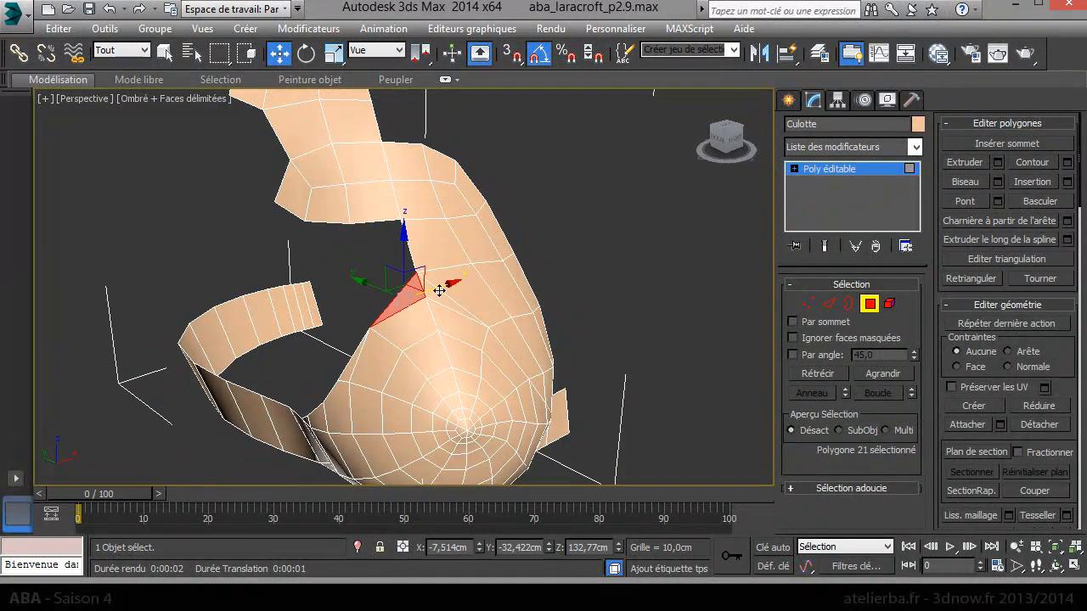
left_click(445, 291, "ctrl")
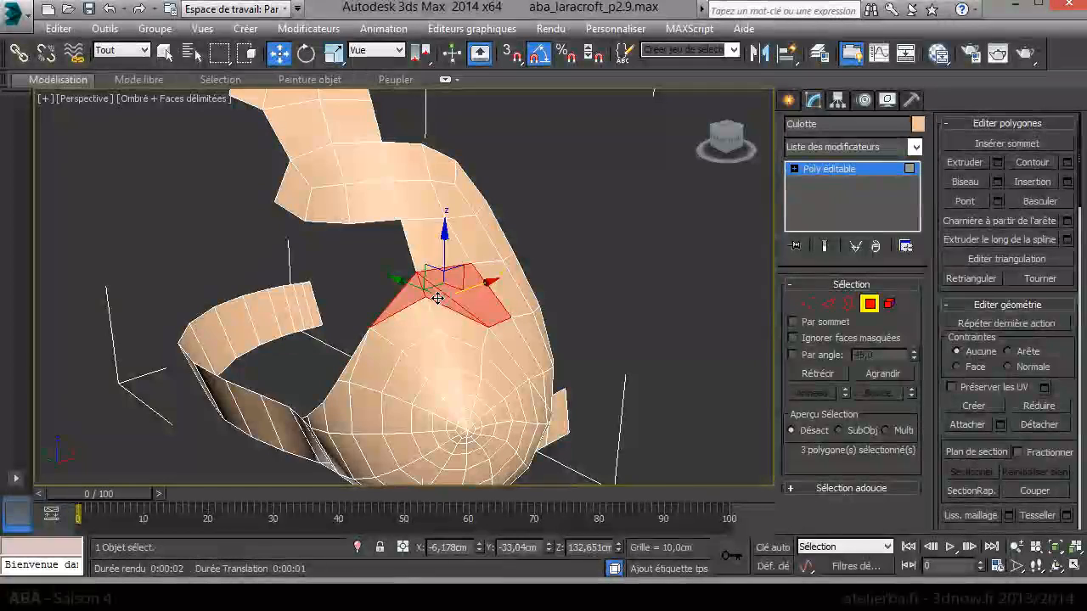
key("Delete")
Select the polygons above the cut on the cleavage side of the cup and delete them
middle_click_drag(487, 351, 376, 324, "alt")
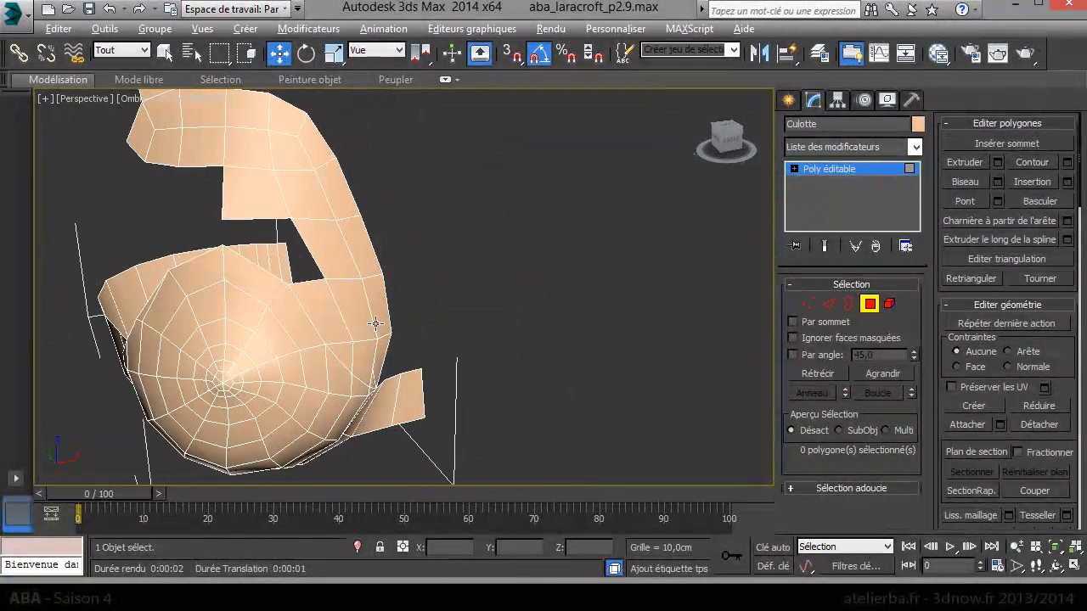
left_click(325, 320)
left_click(354, 358, "ctrl")
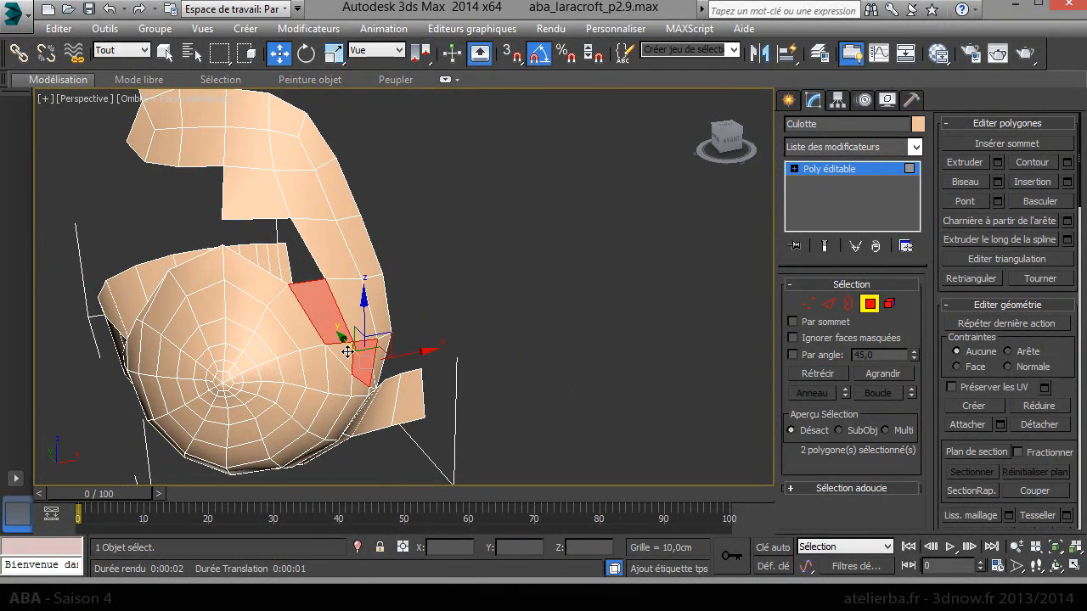
left_click(347, 349, "ctrl")
left_click_drag(396, 351, 356, 278, "ctrl")
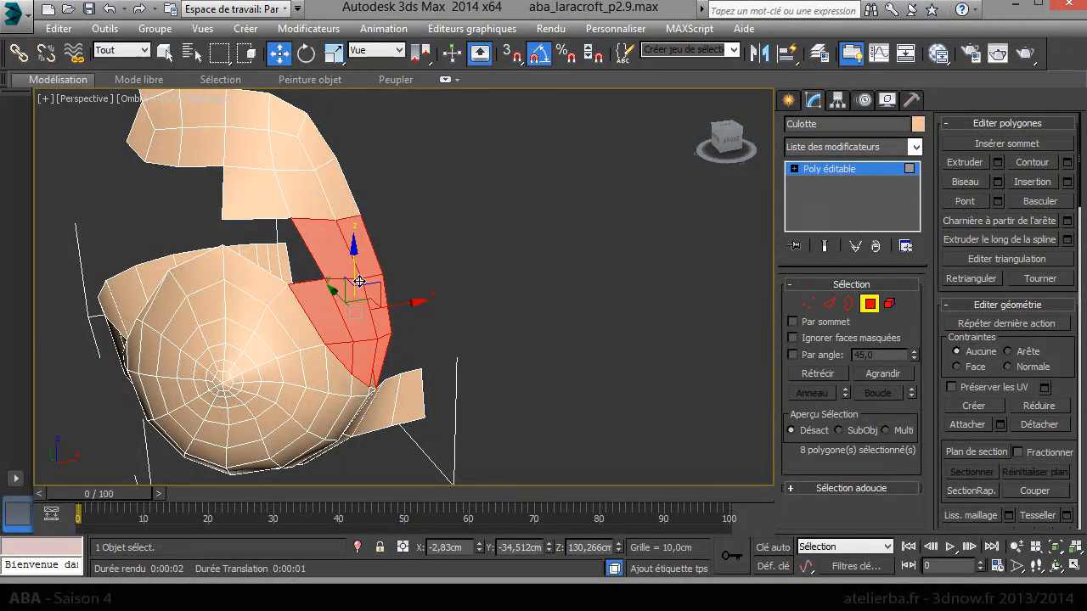
key("Delete")
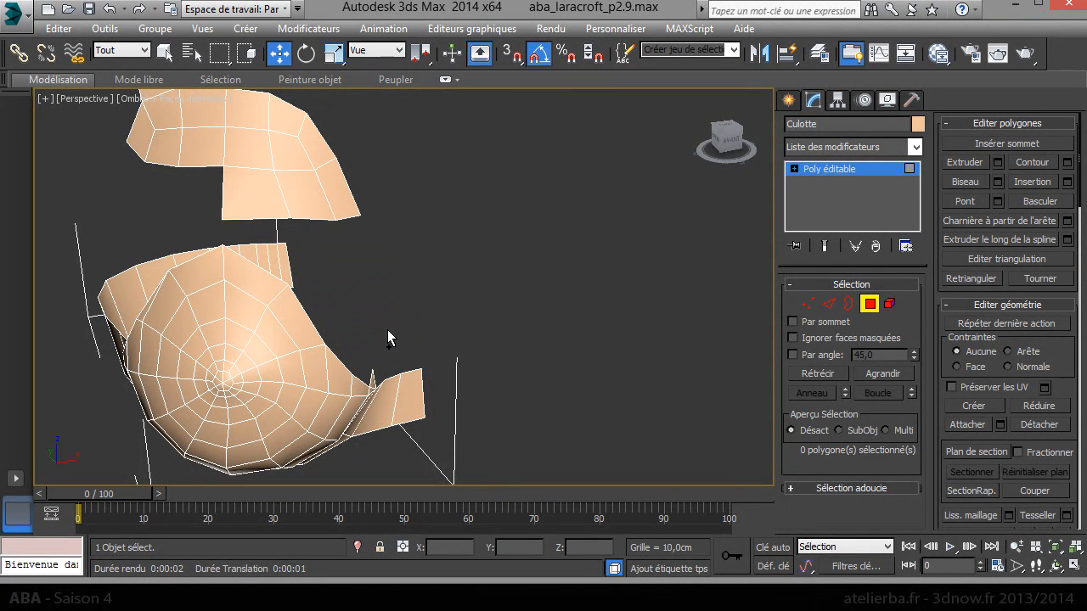
Select the detached strap and neck loop polygons above the cup and delete them
middle_click_drag(398, 341, 375, 269, "alt")
left_click(259, 395)
left_click(255, 340)
left_click_drag(489, 350, 534, 389)
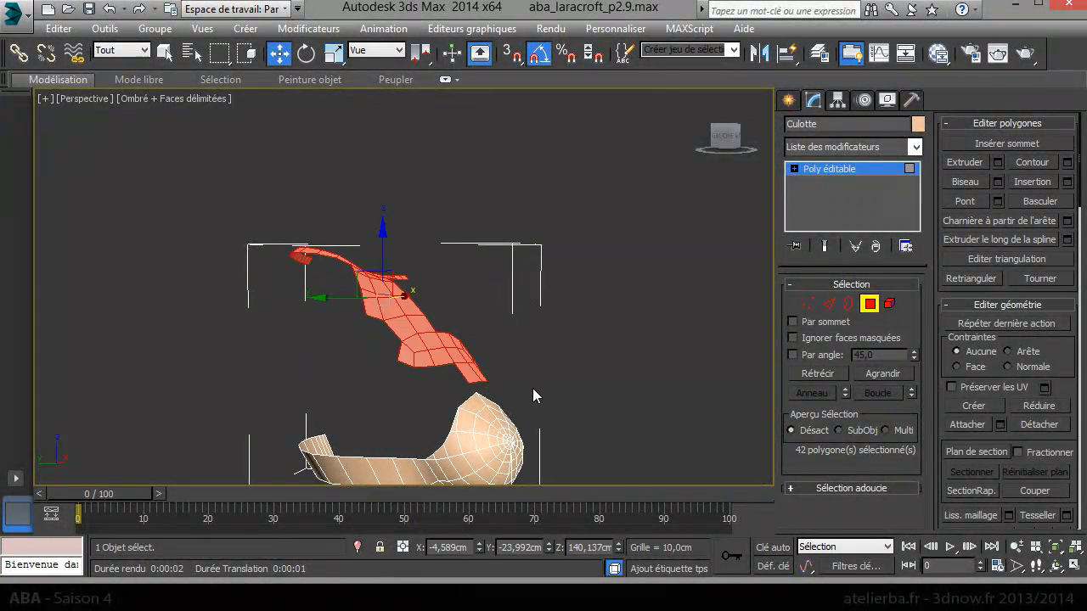
key("Delete")
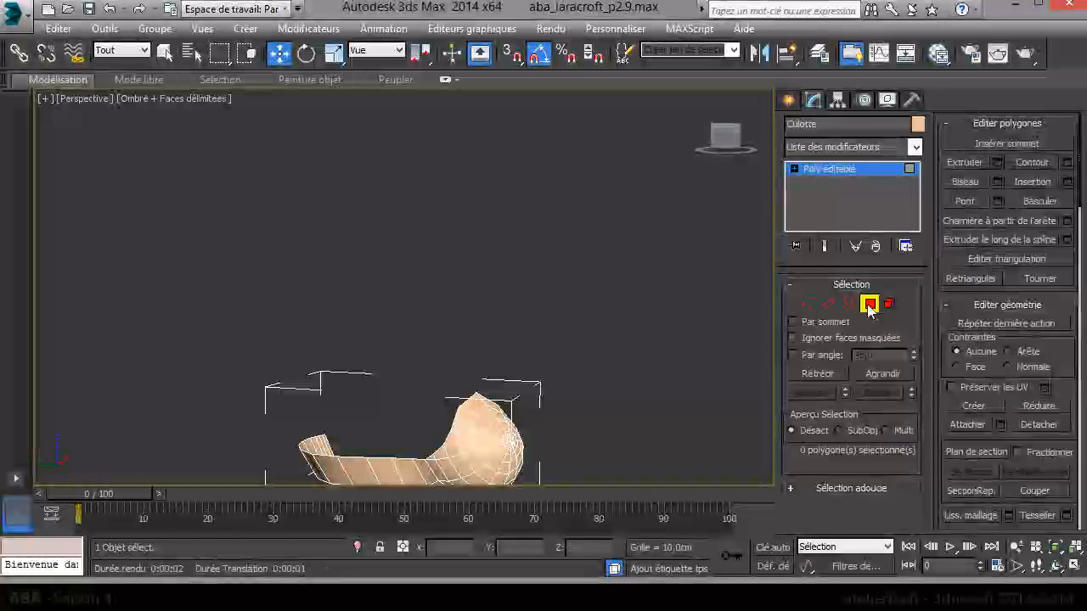
Leave polygon editing and apply a Symétrie modifier to the half-bra on the X axis with Basculer enabled
left_click(870, 307)
middle_click_drag(572, 388, 512, 298, "alt")
left_click(539, 339)
scroll(509, 323, "up", 3)
left_click(531, 351)
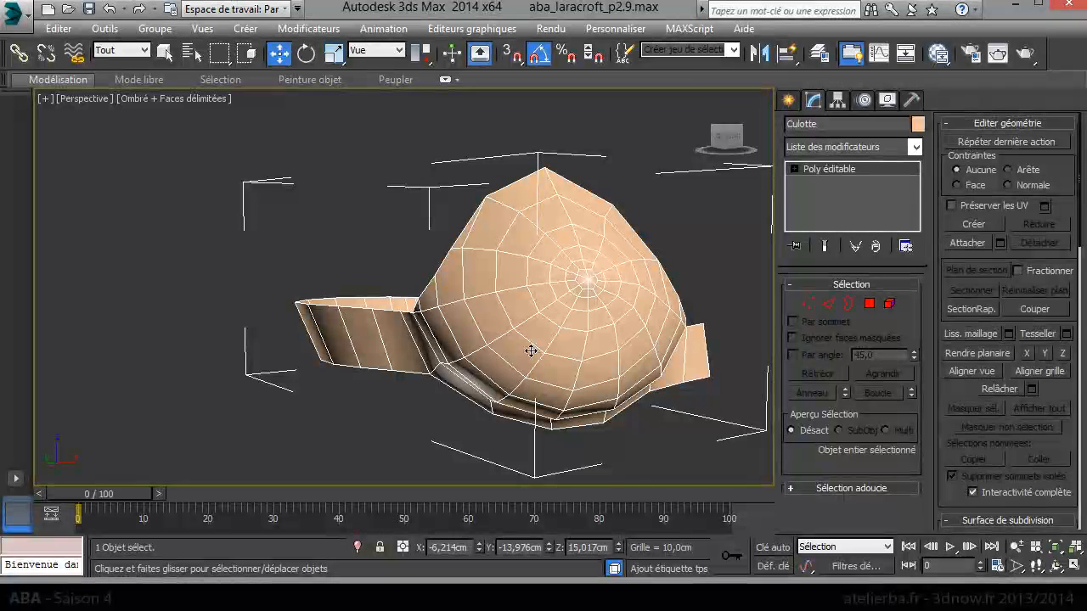
left_click(914, 147)
left_click_drag(917, 170, 926, 467)
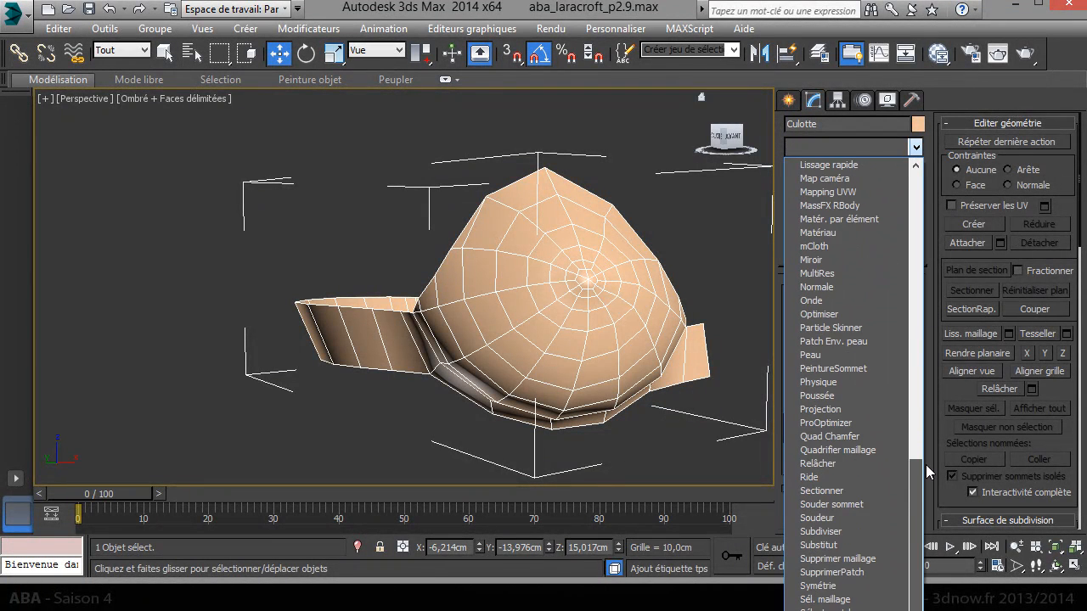
left_click(835, 585)
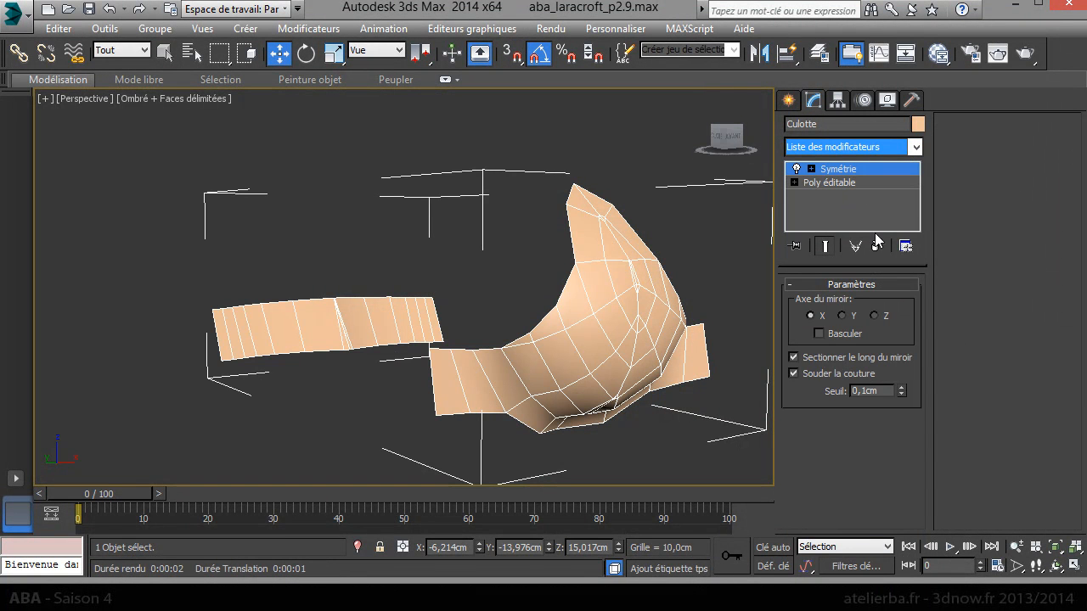
left_click(820, 334)
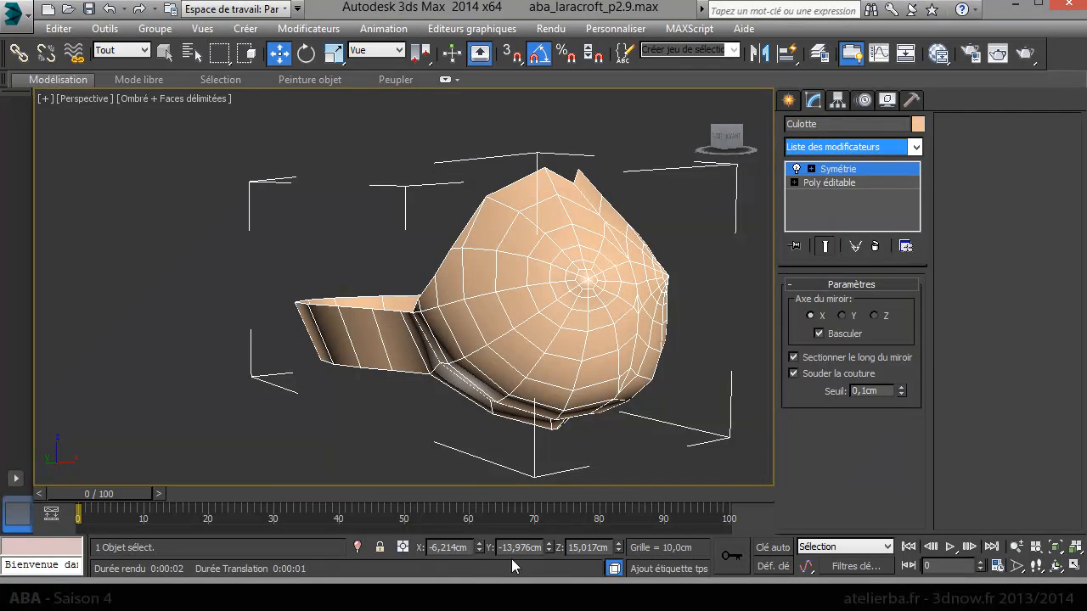
Reset the bra's X position to 0 cm
right_click(478, 550)
middle_click_drag(640, 285, 488, 284)
scroll(511, 283, "down", 4)
scroll(420, 289, "down", 3)
scroll(488, 284, "up", 2)
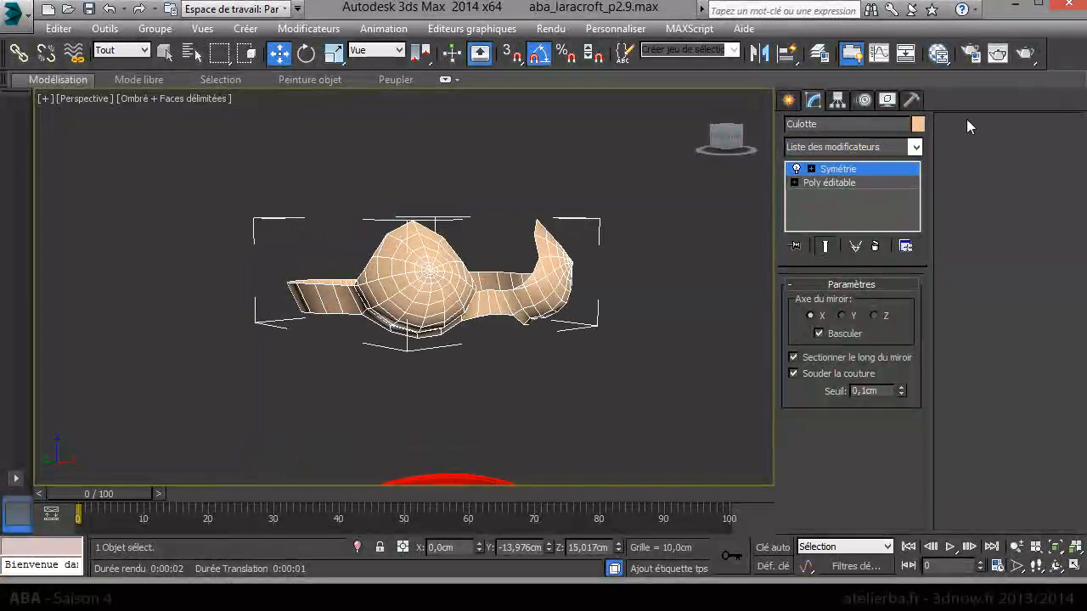
Change the bra's object colour to the custom red, matching the brief
left_click(918, 124)
left_click(574, 321)
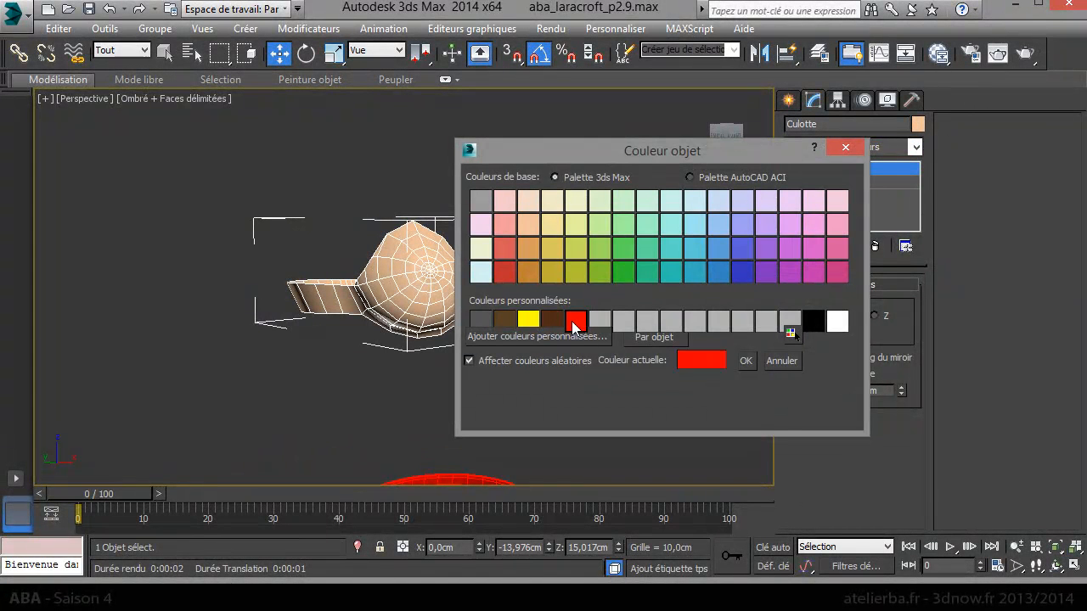
left_click(745, 361)
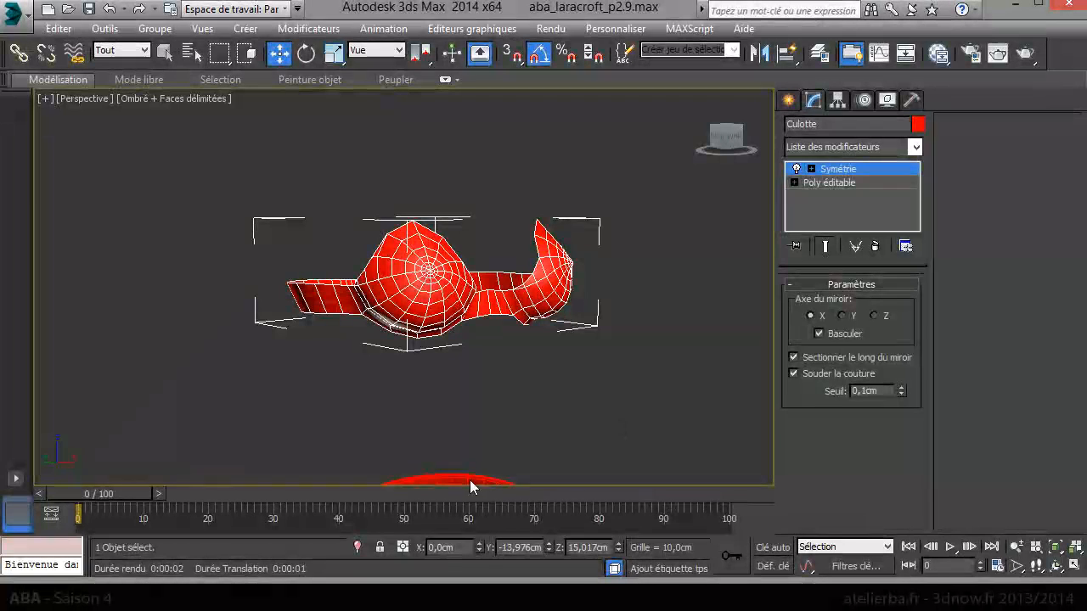
scroll(515, 420, "up", 2)
middle_click_drag(569, 296, 578, 241)
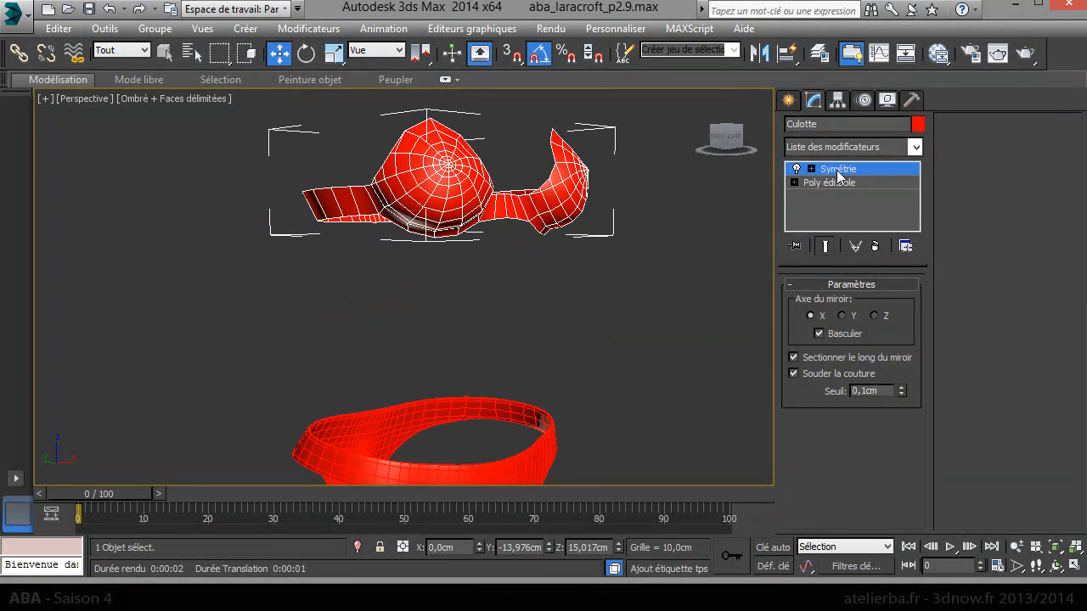
Copy the brief's Coque and Lissage rapide modifiers onto the top of the bra's modifier stack, in that order, and deselect it
left_click(552, 434)
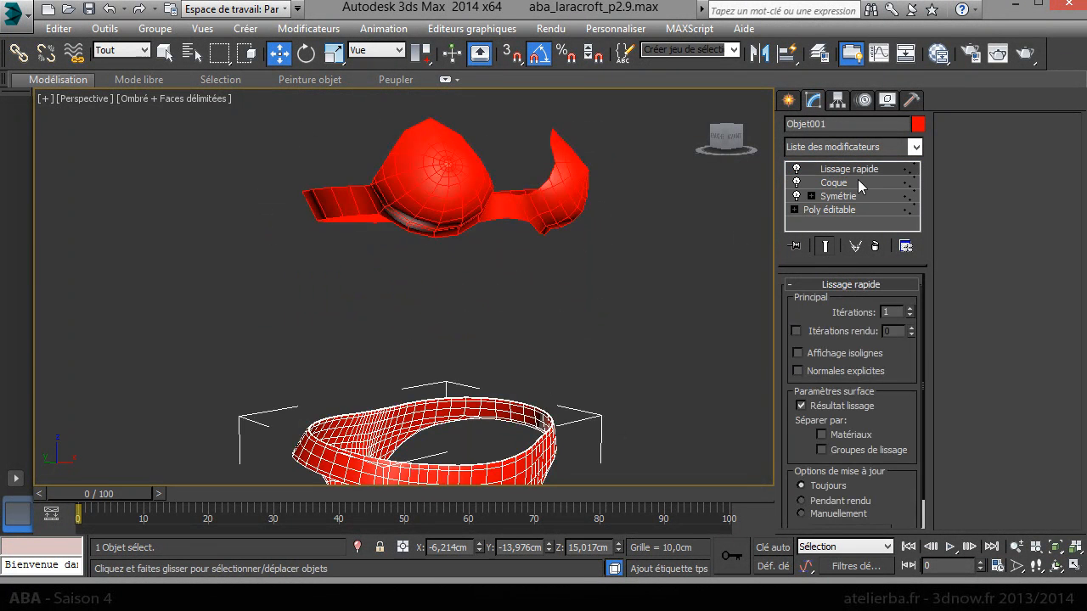
left_click(588, 192)
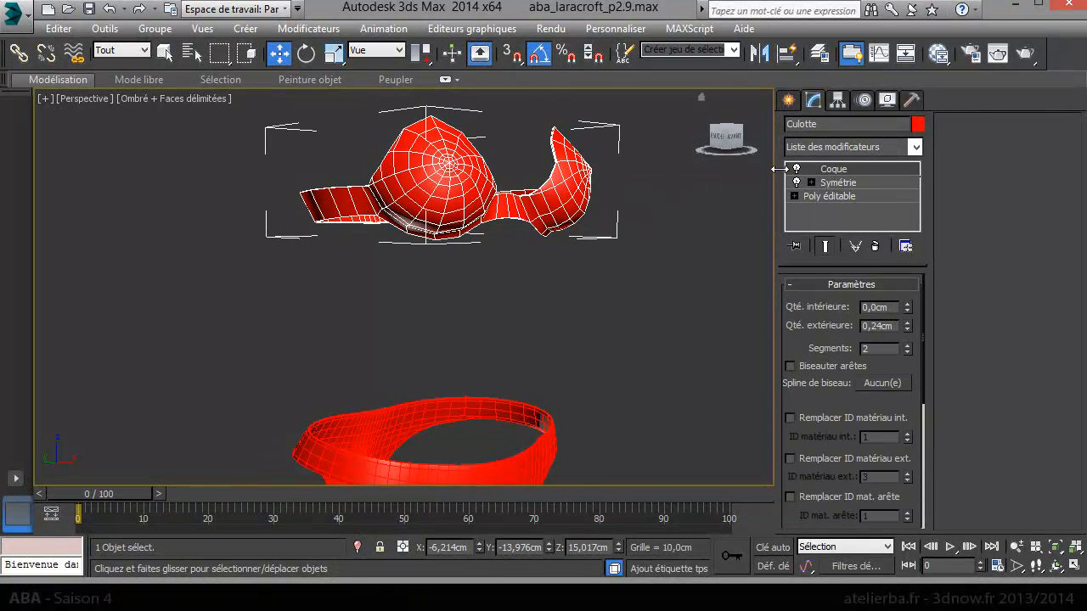
left_click(540, 454)
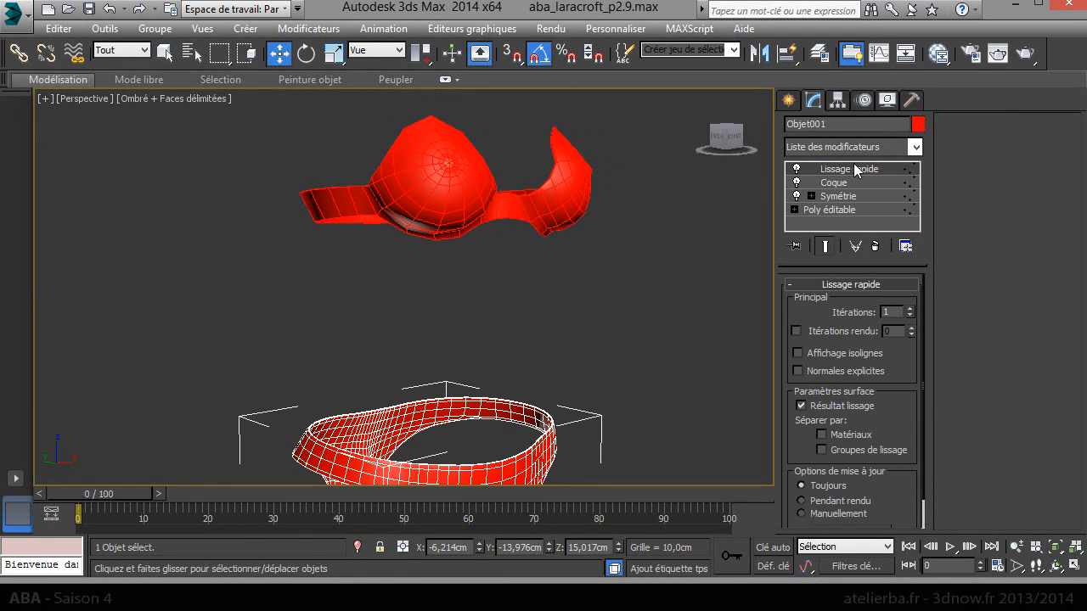
left_click(584, 205)
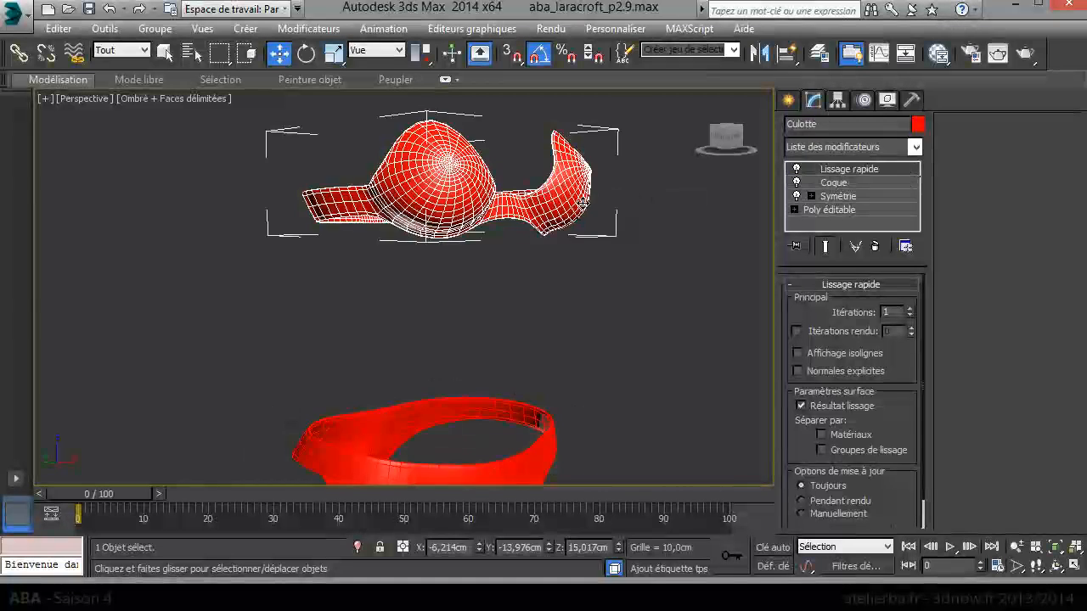
left_click(603, 285)
middle_click_drag(603, 285, 574, 276, "alt")
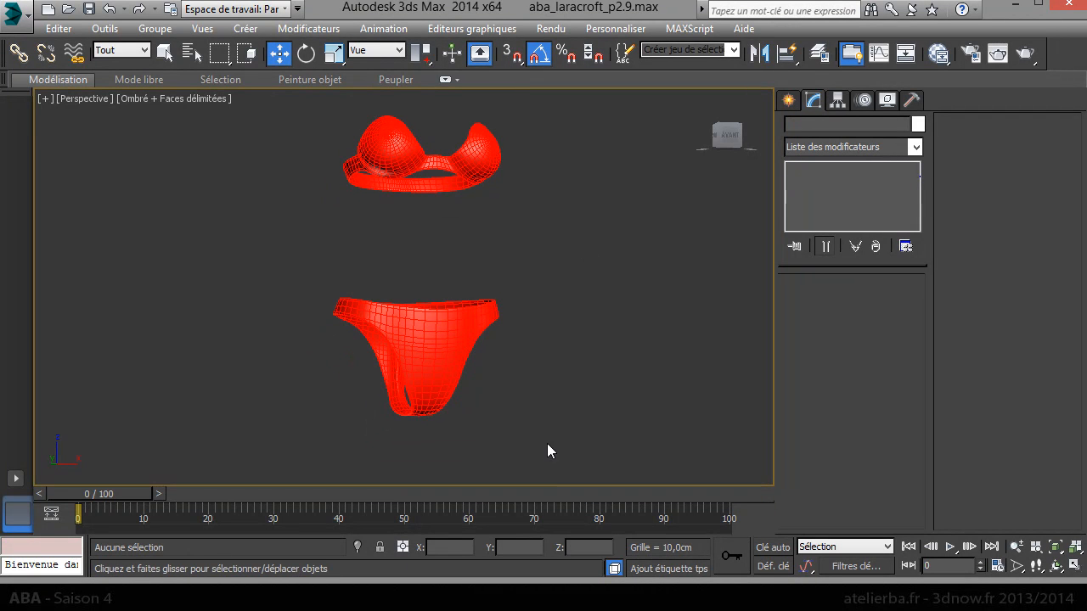
Unhide the Lara layer and turn off the edged-faces display in the perspective view
left_click(815, 61)
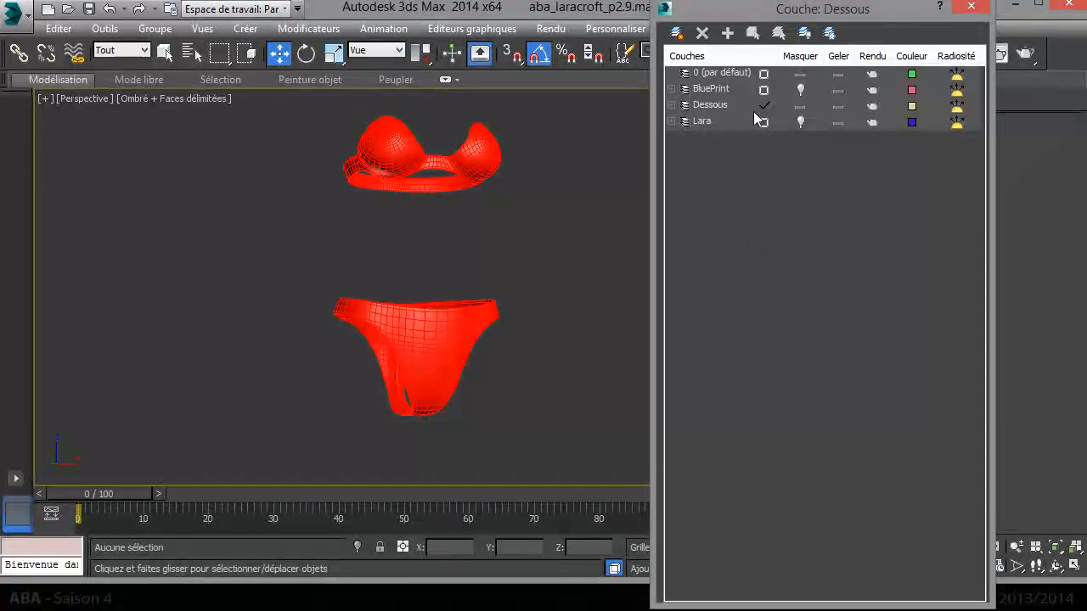
left_click(799, 122)
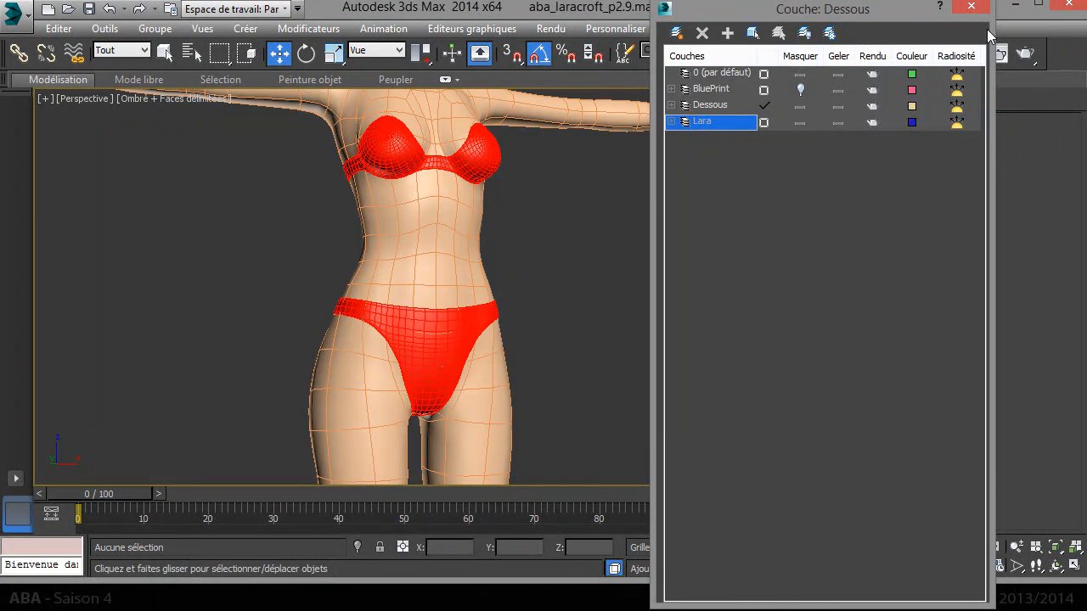
left_click(970, 6)
scroll(577, 247, "down", 3)
middle_click_drag(591, 257, 558, 315, "alt")
key("F4")
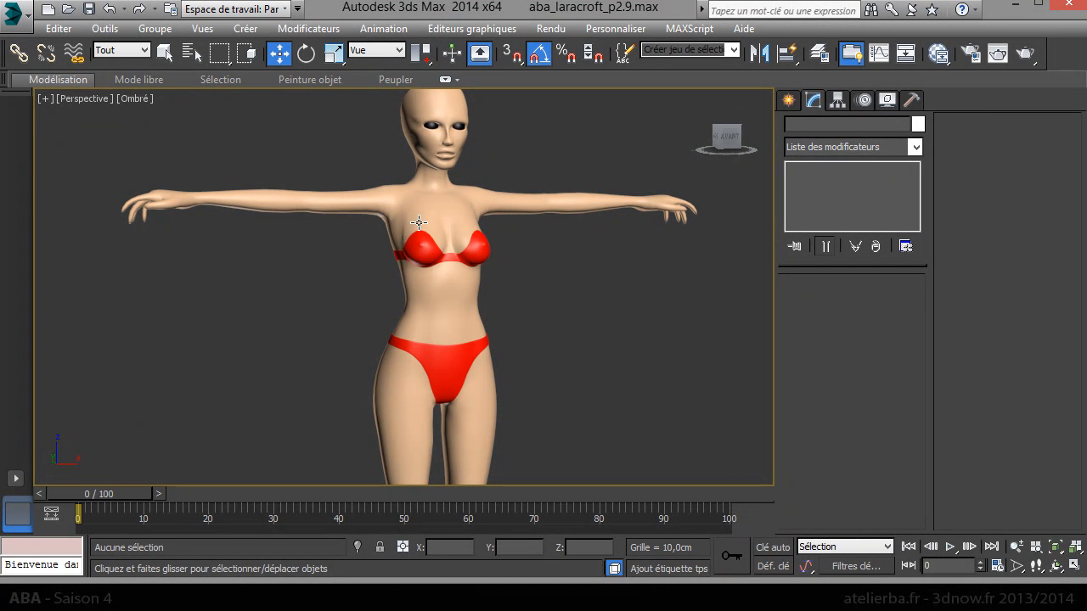
Examine up close how the bra's cups and band fit the torso from the front and side
scroll(460, 246, "up", 5)
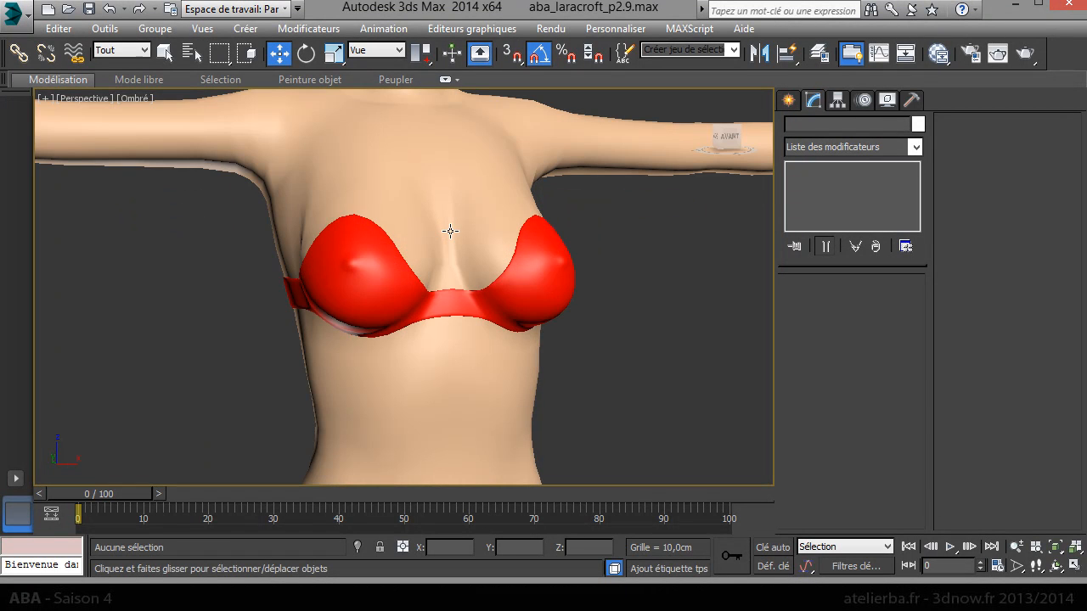
middle_click_drag(417, 228, 267, 223, "alt")
scroll(492, 291, "up", 4)
scroll(517, 291, "up", 3)
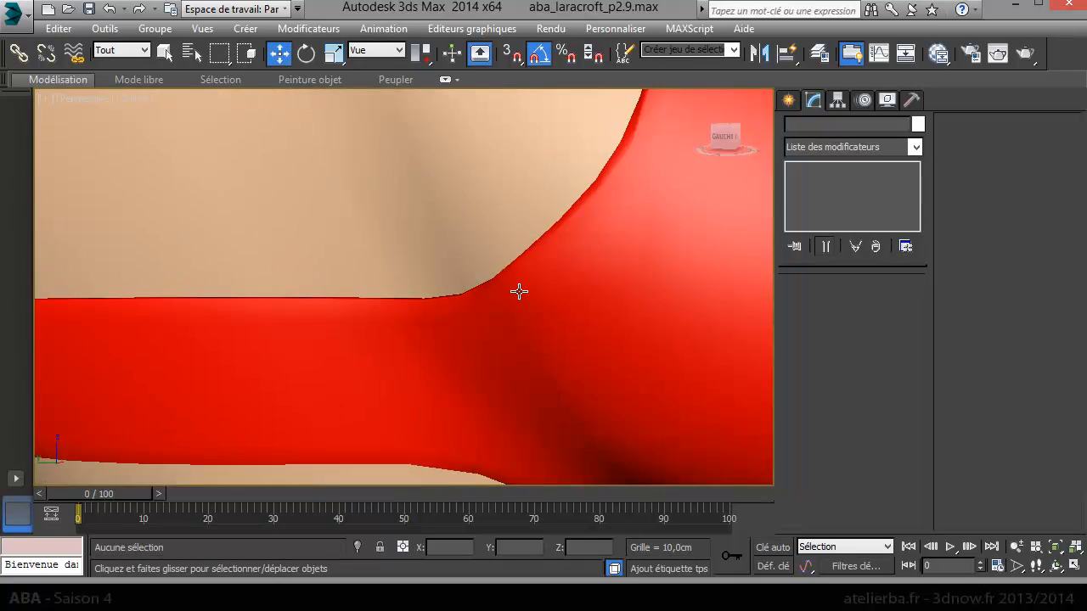
scroll(548, 279, "down", 3)
middle_click_drag(549, 279, 487, 281, "alt")
Change the object colour of both the bra and the brief to the custom dark grey, leaving nothing selected
left_click(447, 255)
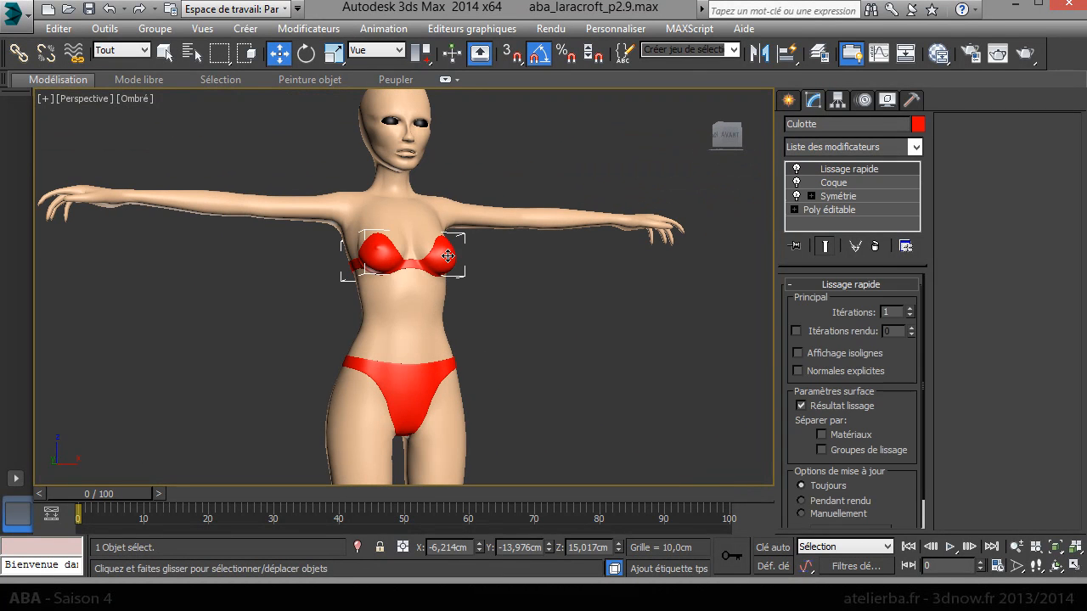
left_click(420, 385, "ctrl")
left_click(918, 124)
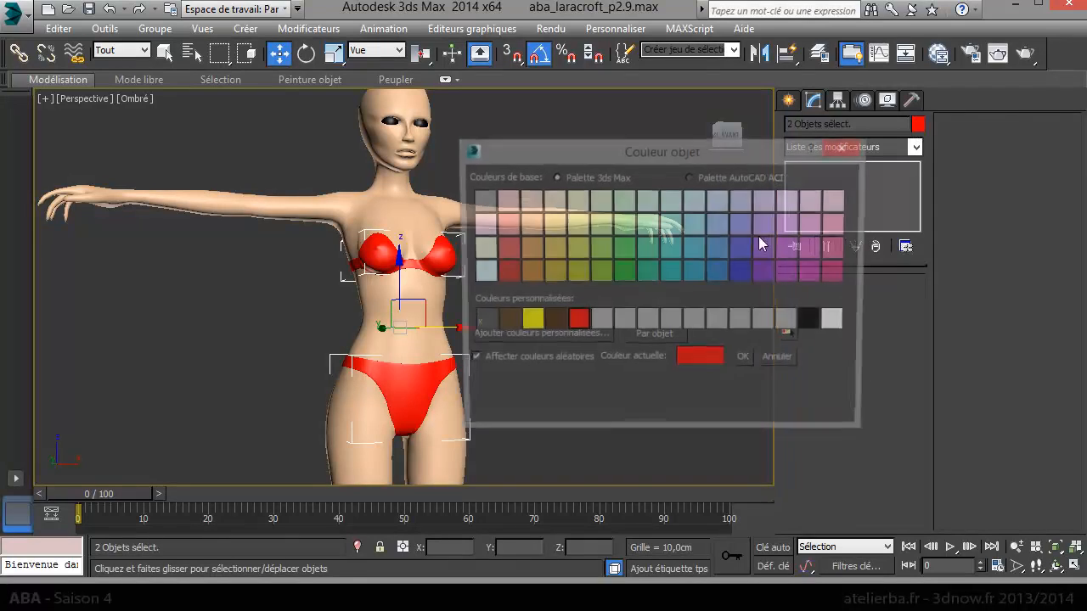
left_click(480, 321)
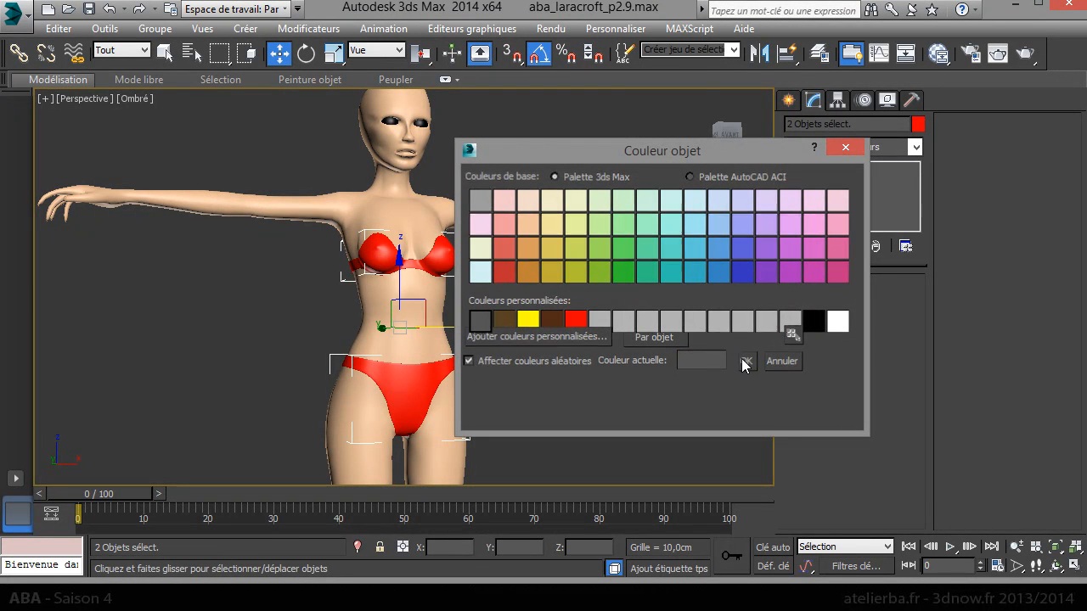
left_click(745, 361)
left_click(588, 351)
Change the object colour of both eye spheres to the custom white and deselect them
middle_click_drag(588, 351, 551, 389, "alt")
scroll(527, 171, "up", 6)
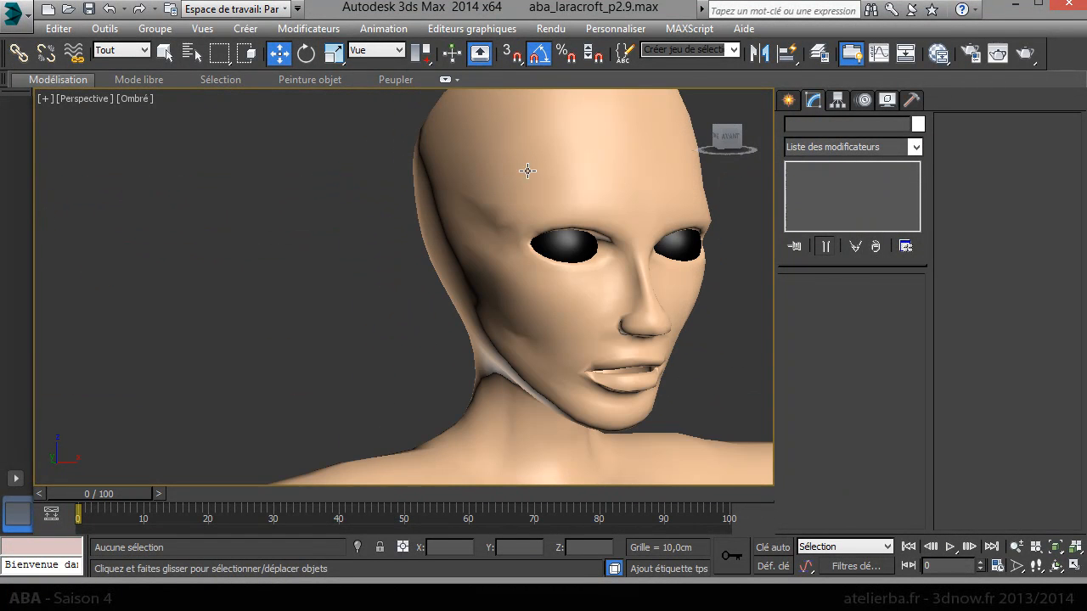
left_click(577, 253)
left_click(689, 243, "ctrl")
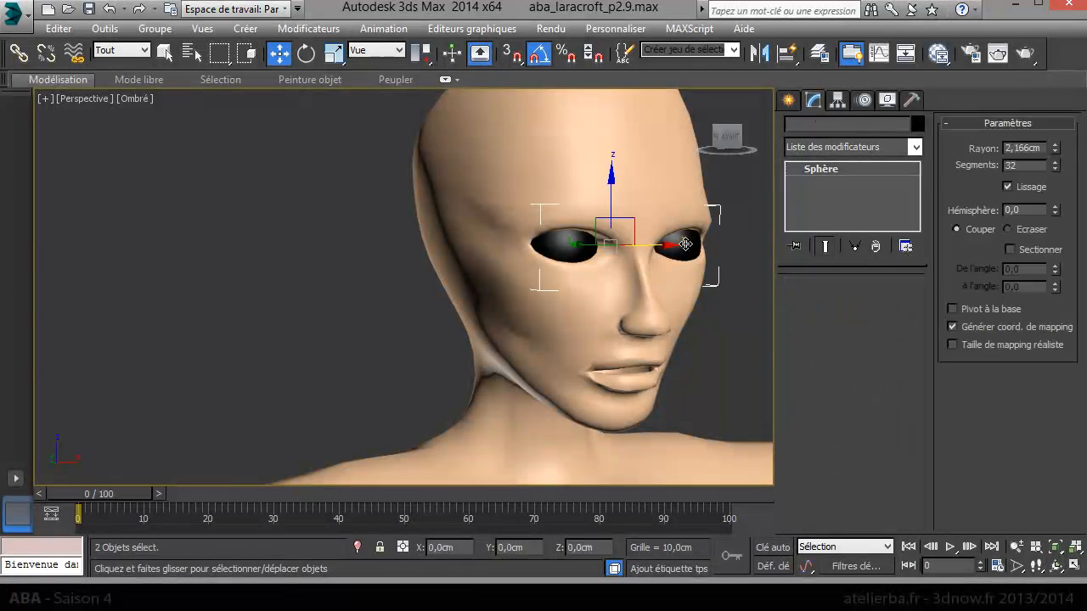
left_click(917, 124)
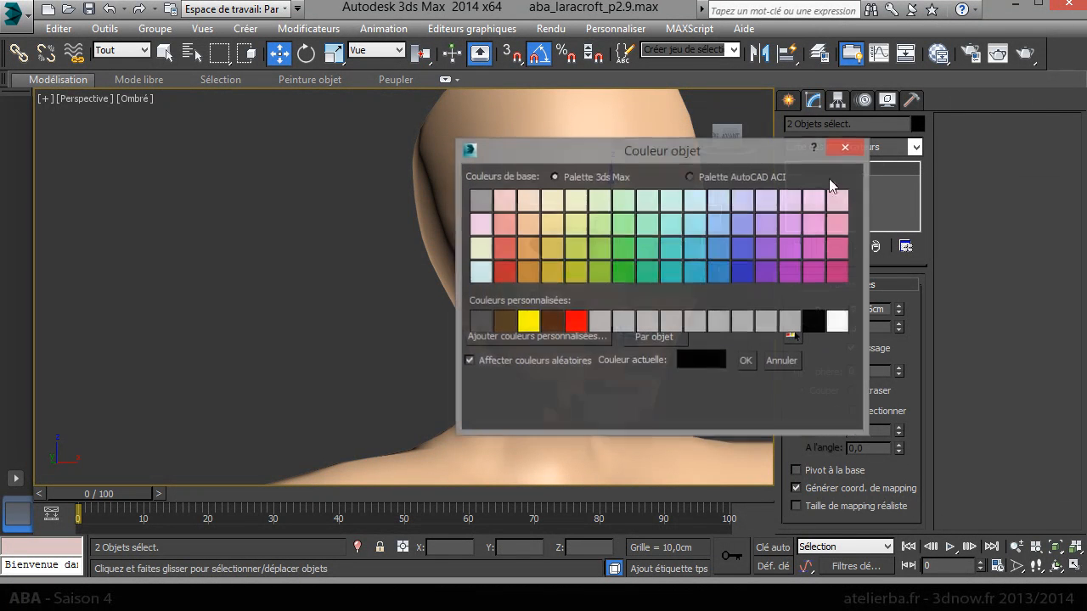
left_click(837, 320)
left_click(746, 362)
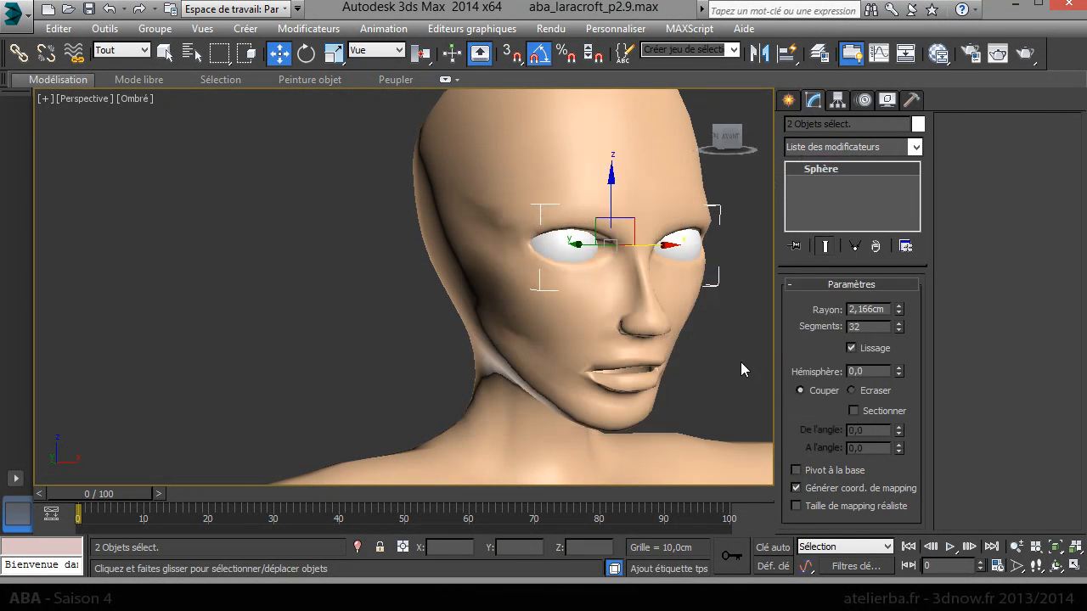
left_click(740, 361)
Examine the whole character from head to feet with its underwear and select the body mesh
scroll(701, 331, "down", 2)
middle_click_drag(701, 329, 501, 260)
scroll(501, 260, "down", 2)
scroll(435, 219, "down", 6)
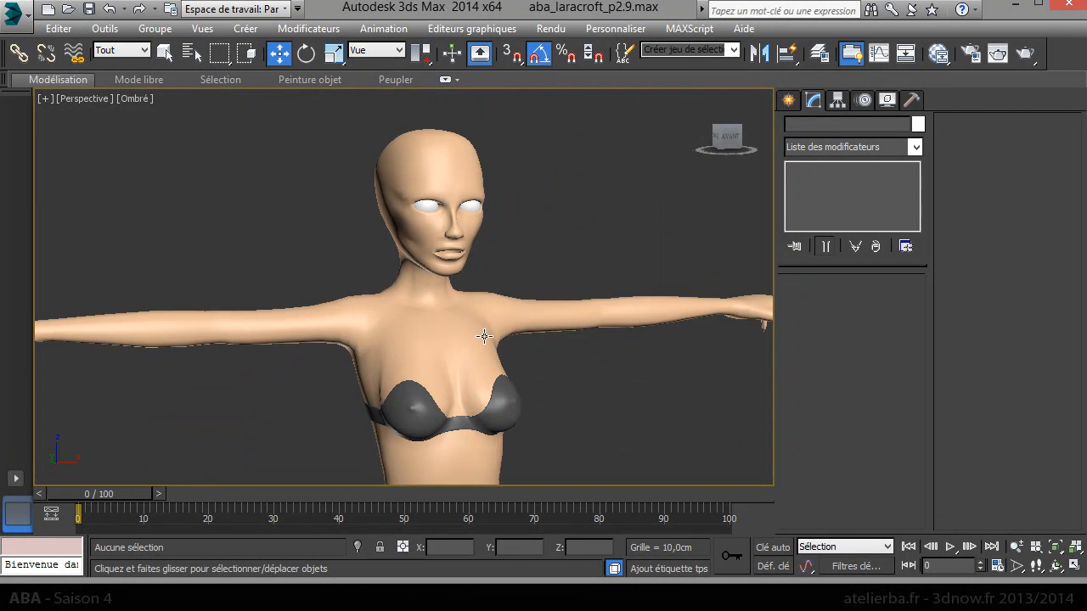
scroll(503, 258, "down", 4)
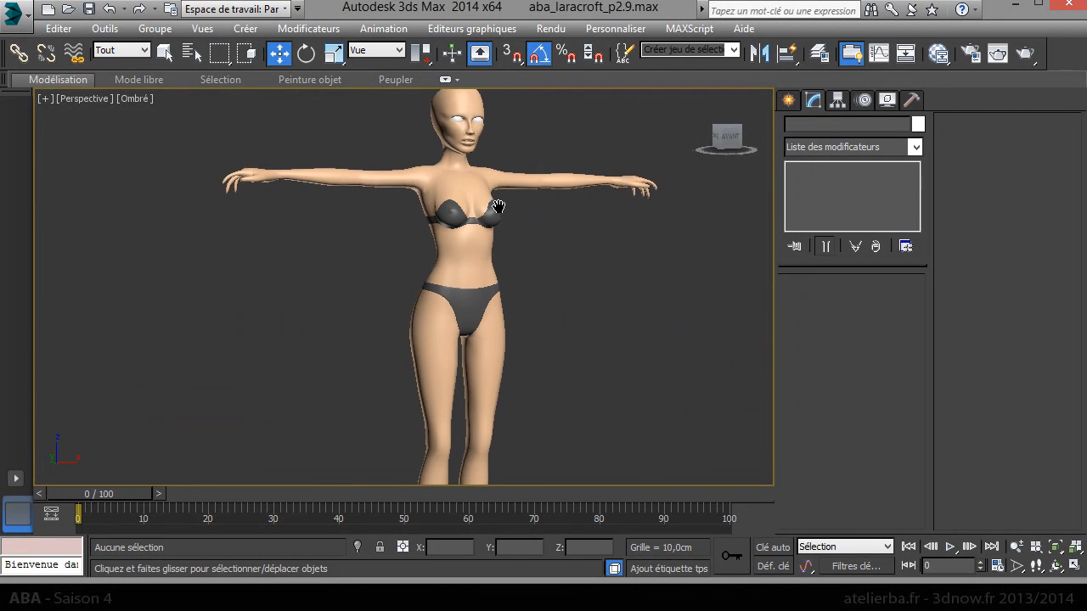
middle_click_drag(500, 277, 457, 280)
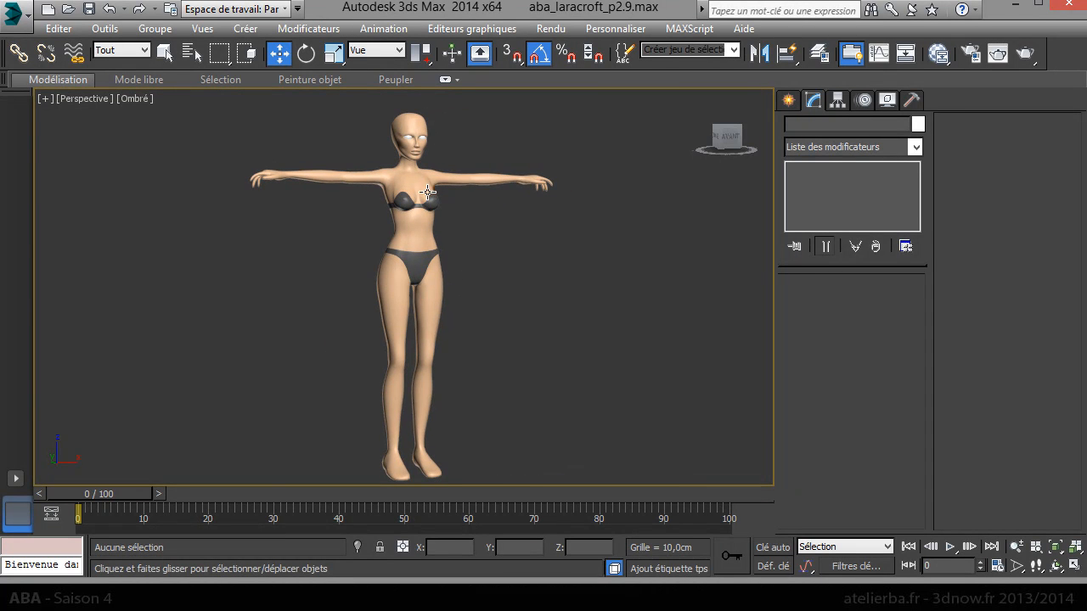
scroll(424, 276, "up", 6)
left_click(403, 276)
scroll(403, 276, "down", 5)
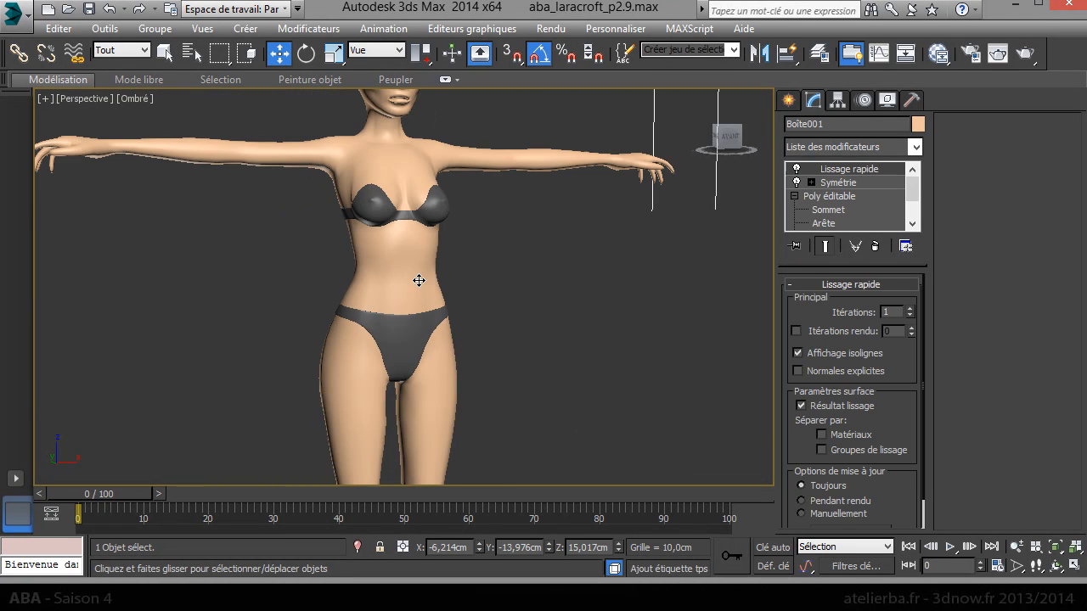